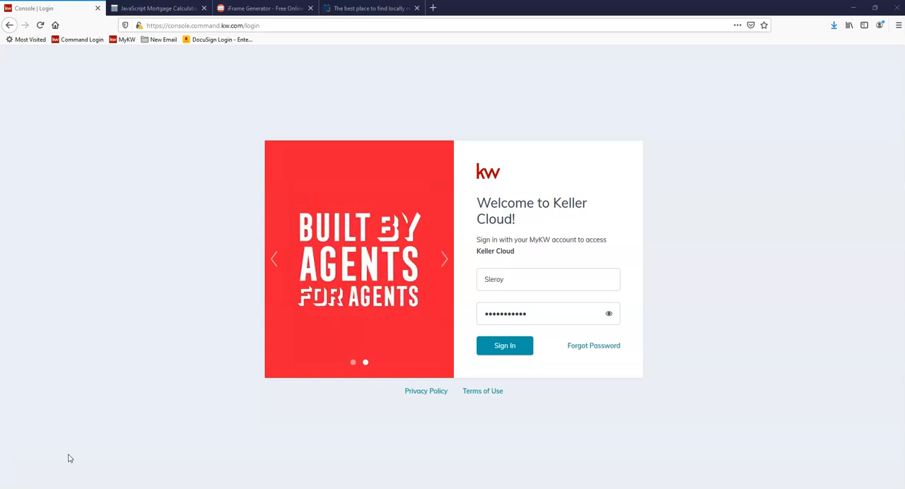
Step: Sign in to the Keller Cloud account and open the Marketing Profile in the Connect settings
left_click(511, 345)
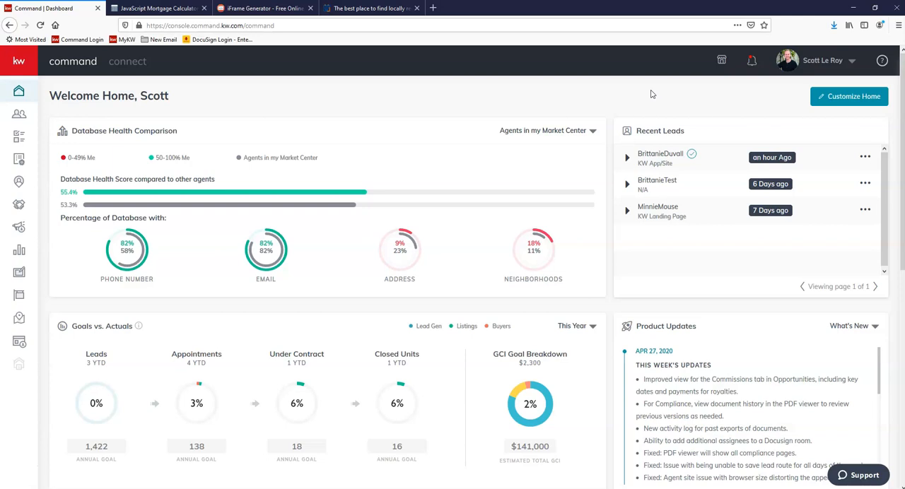
left_click(819, 62)
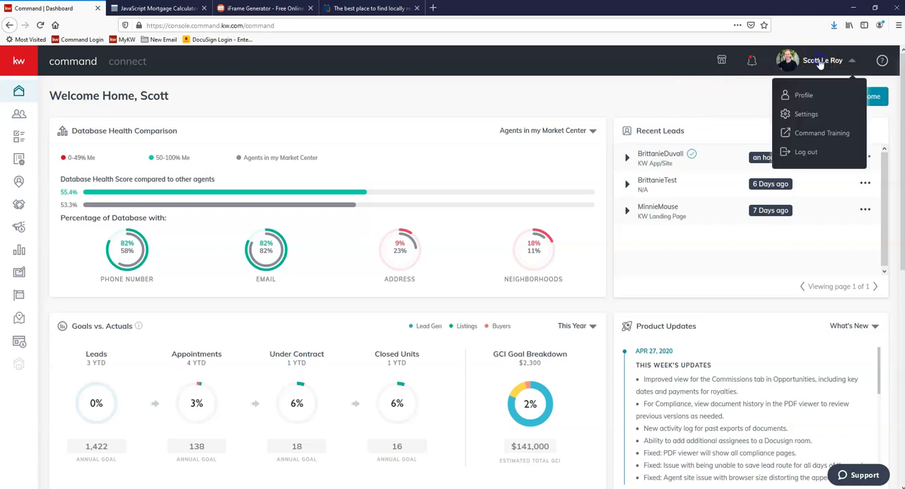
left_click(807, 115)
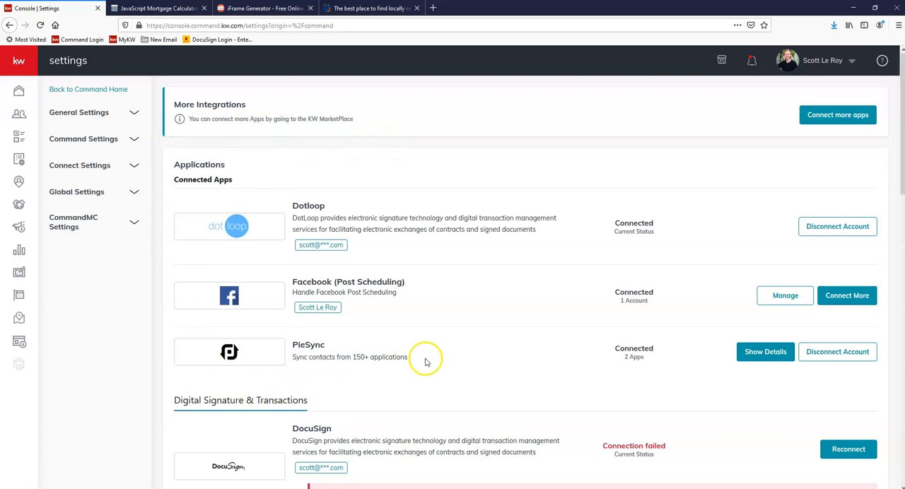
left_click(80, 168)
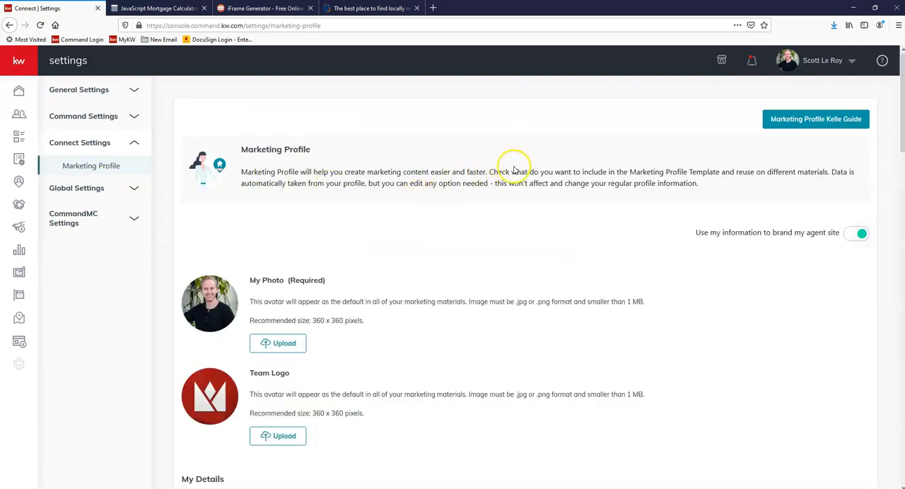
Step: Review the Marketing Profile's photo, team logo, personal details, contact fields and market center / brokerage information
scroll(495, 185, "down", 2)
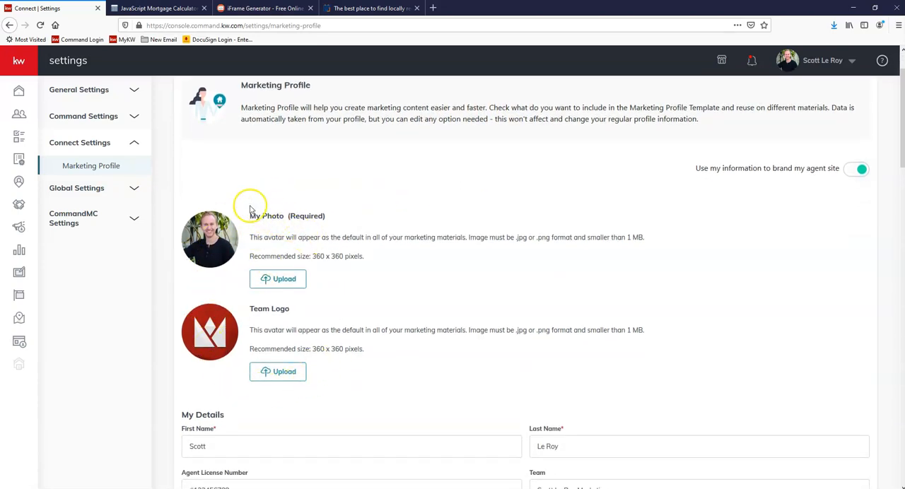
scroll(307, 226, "down", 2)
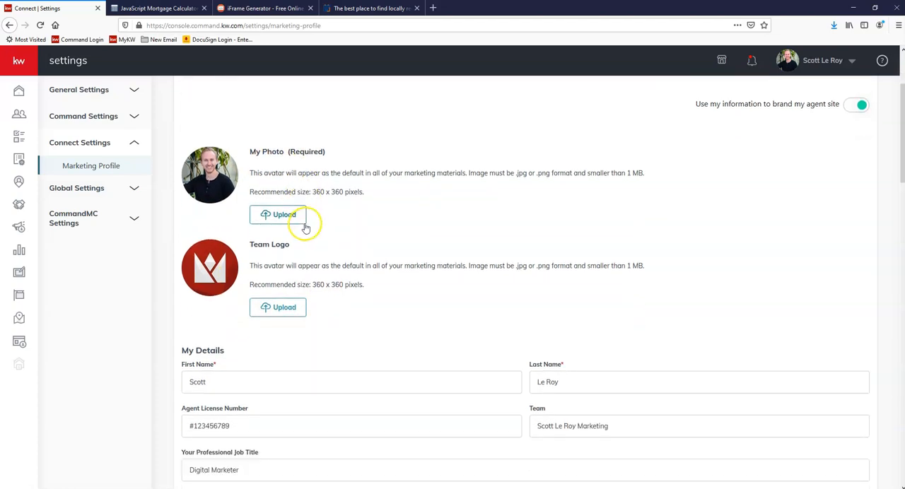
scroll(367, 220, "down", 2)
scroll(368, 226, "down", 1)
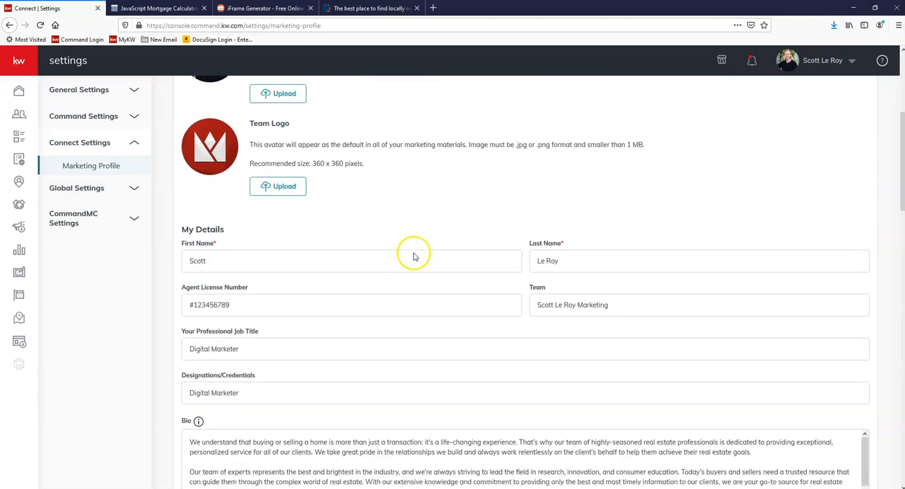
scroll(375, 243, "down", 1)
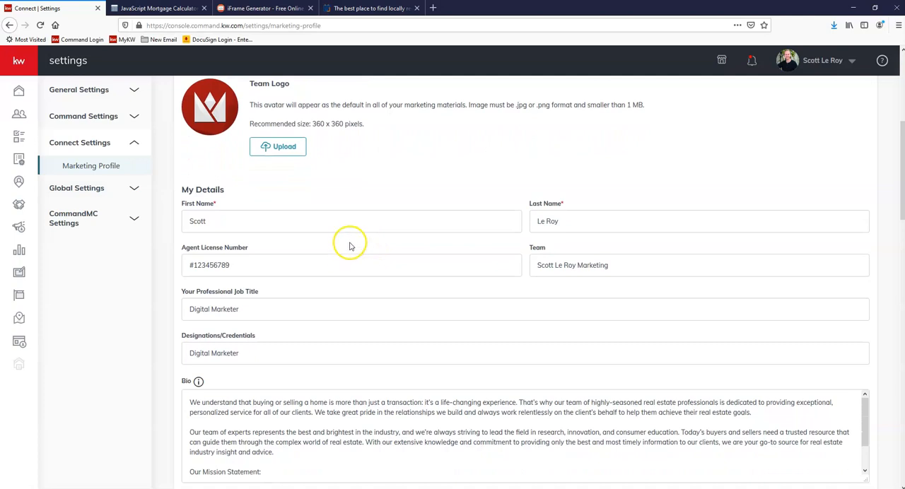
scroll(347, 233, "down", 1)
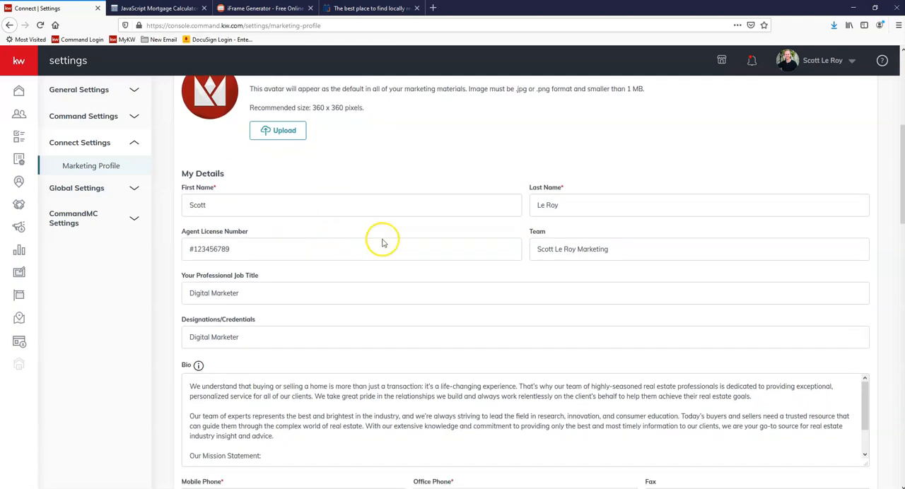
scroll(261, 260, "down", 3)
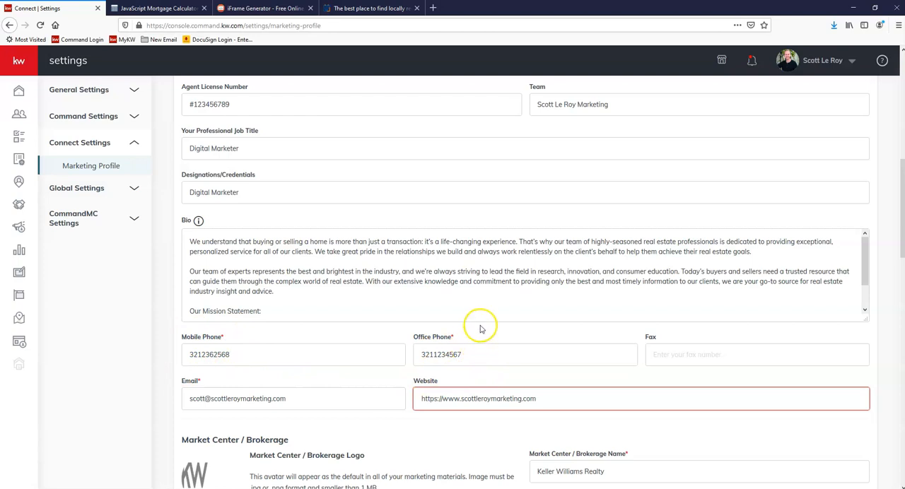
scroll(478, 323, "down", 1)
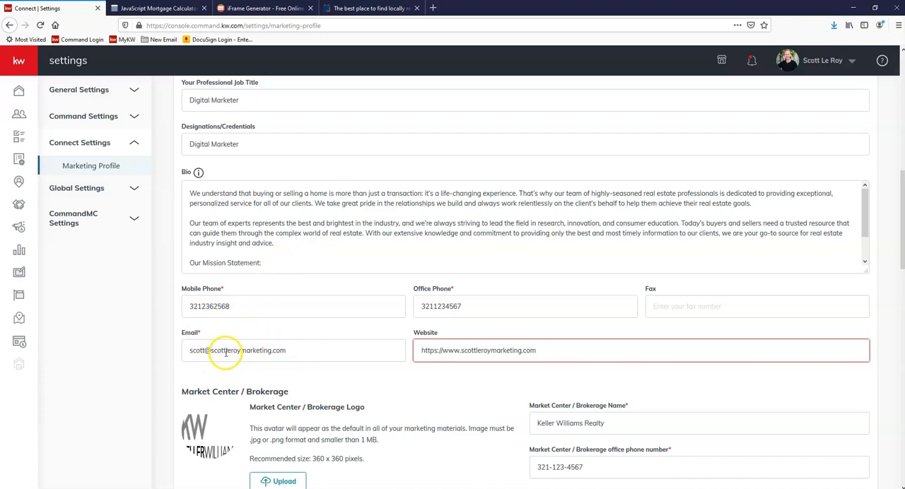
scroll(323, 317, "down", 1)
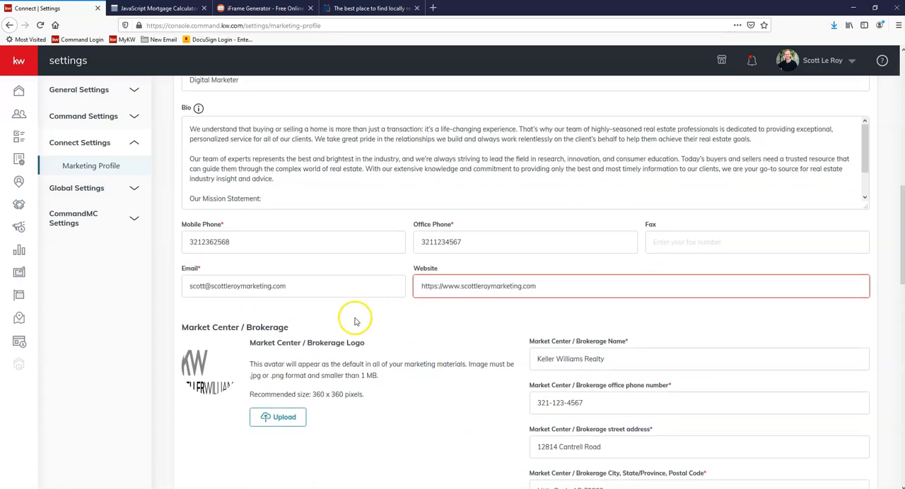
scroll(363, 333, "down", 1)
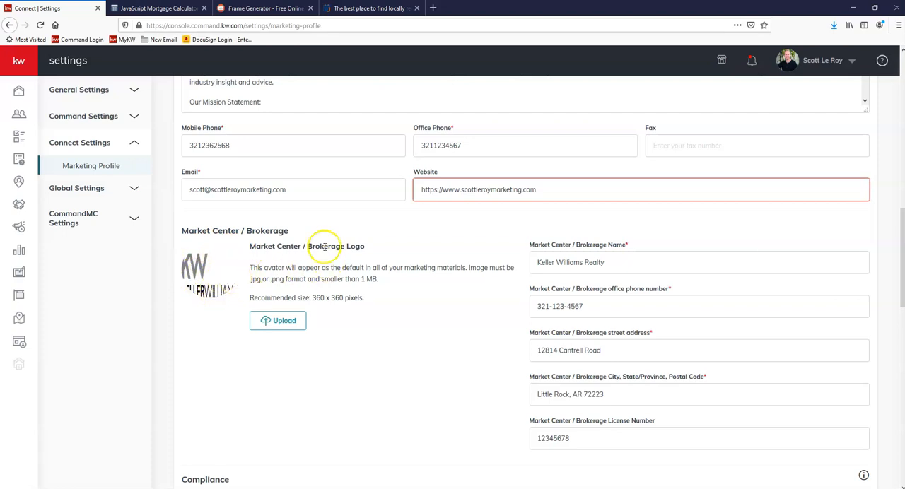
scroll(299, 195, "up", 5)
scroll(290, 154, "up", 2)
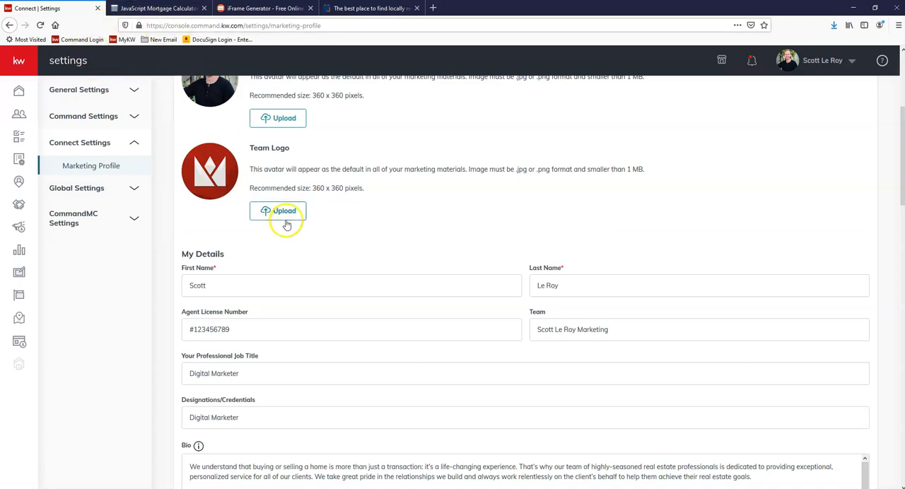
scroll(331, 219, "down", 3)
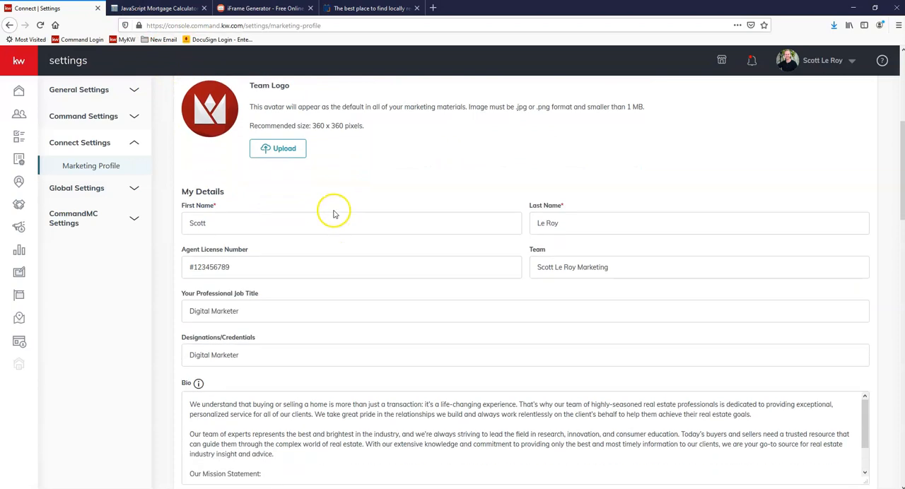
scroll(336, 206, "down", 8)
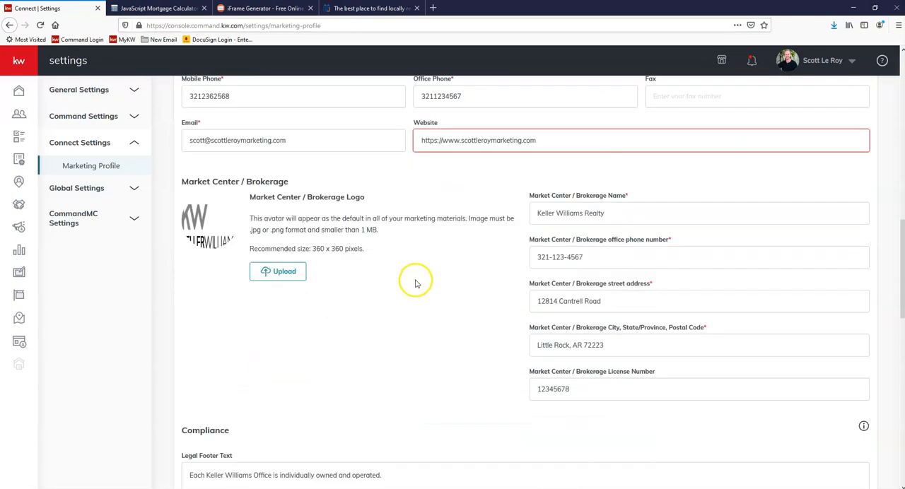
Step: Examine the compliance section's legal footer text, links and images, and the optional social media links
scroll(409, 269, "down", 3)
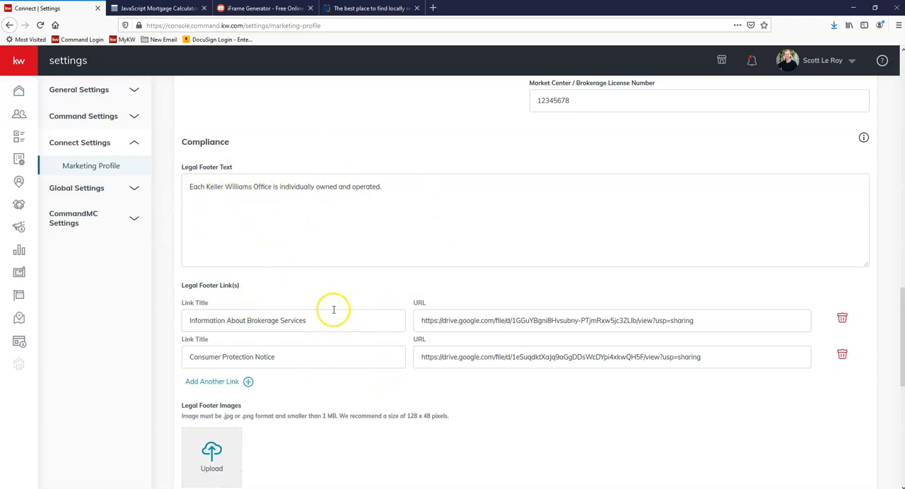
scroll(300, 335, "down", 1)
scroll(299, 335, "down", 1)
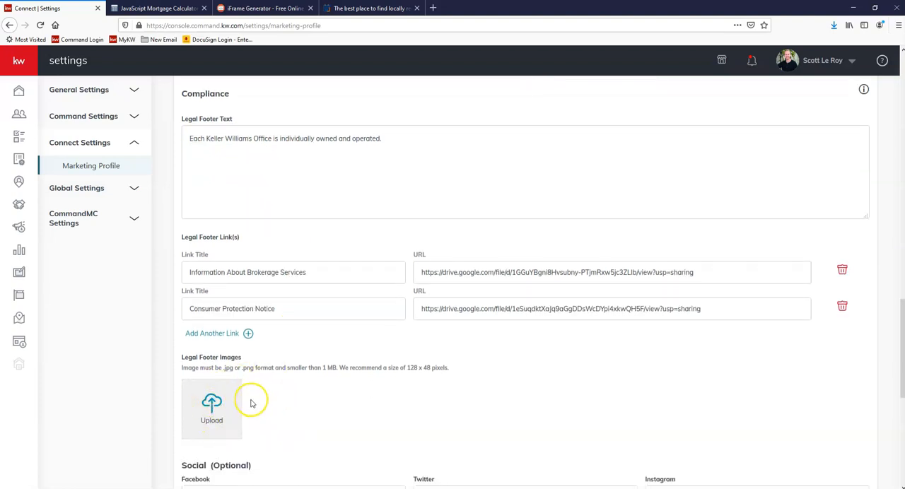
scroll(258, 409, "down", 1)
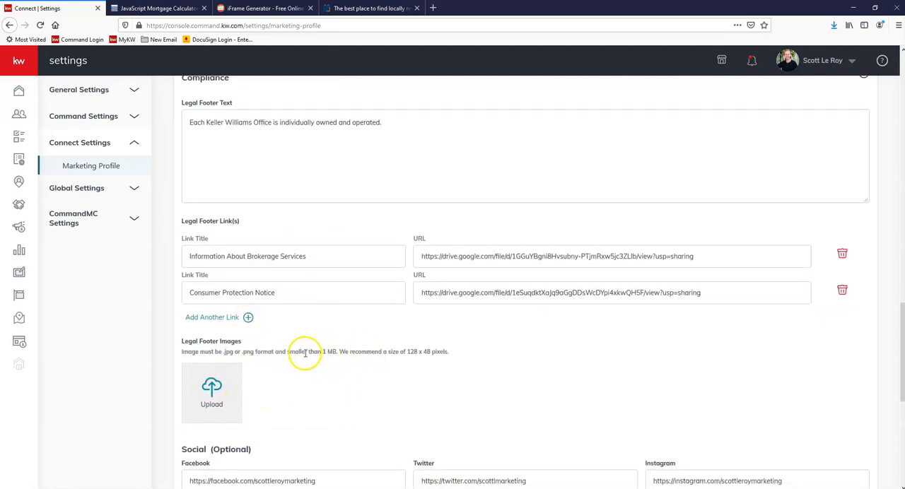
scroll(314, 359, "down", 1)
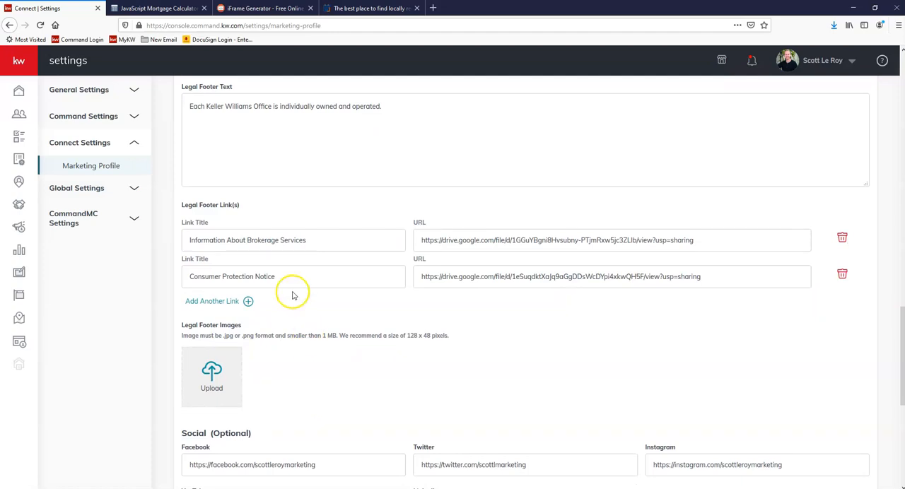
scroll(294, 290, "down", 3)
scroll(300, 284, "down", 3)
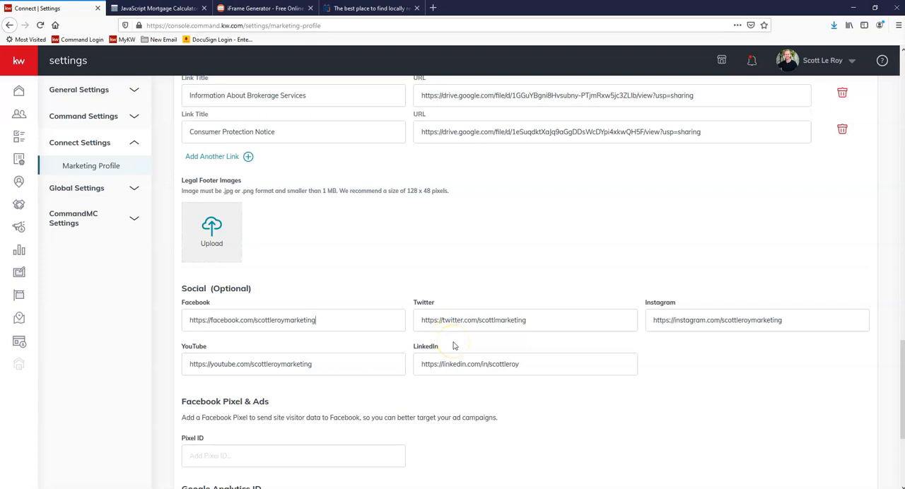
Step: Turn off "Use my information to brand my agent site" and dismiss the Marketing Profile message
scroll(408, 254, "up", 1)
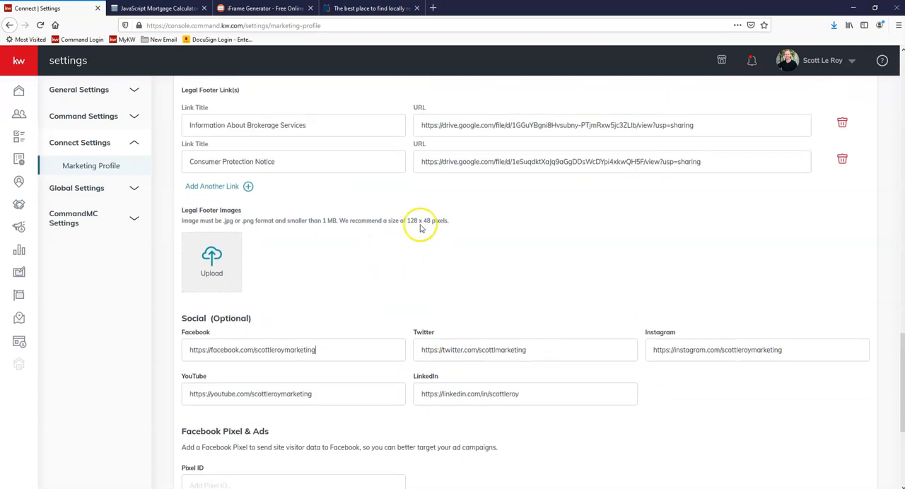
scroll(450, 228, "up", 3)
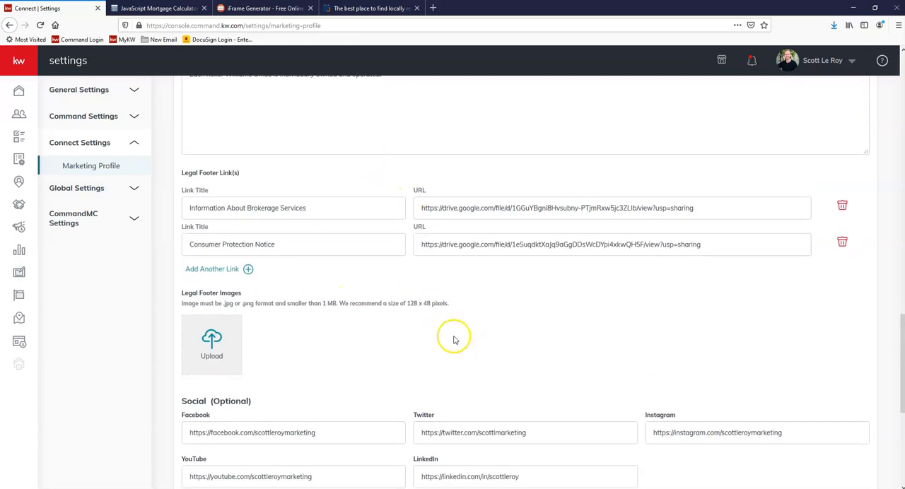
scroll(586, 342, "up", 15)
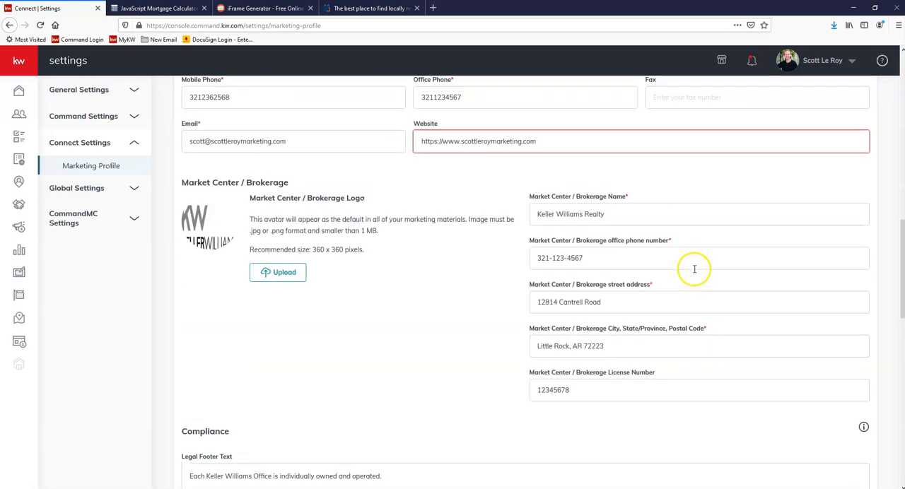
scroll(658, 272, "up", 10)
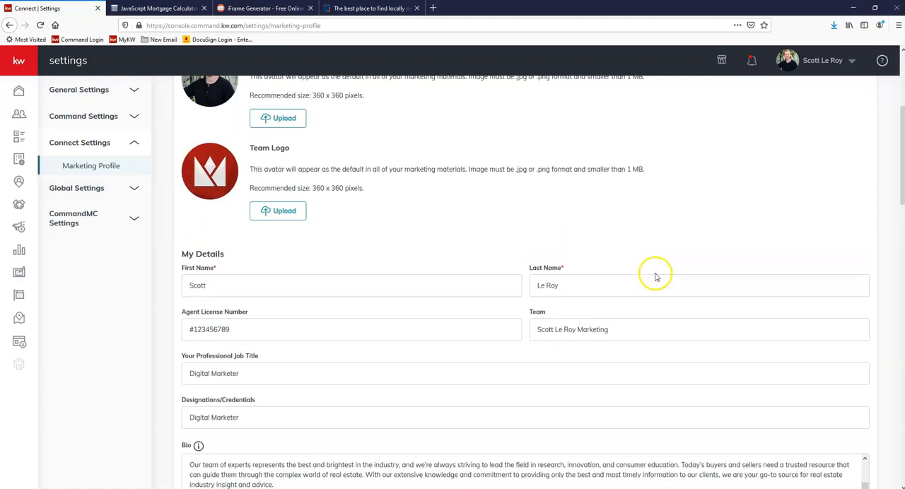
scroll(560, 251, "up", 2)
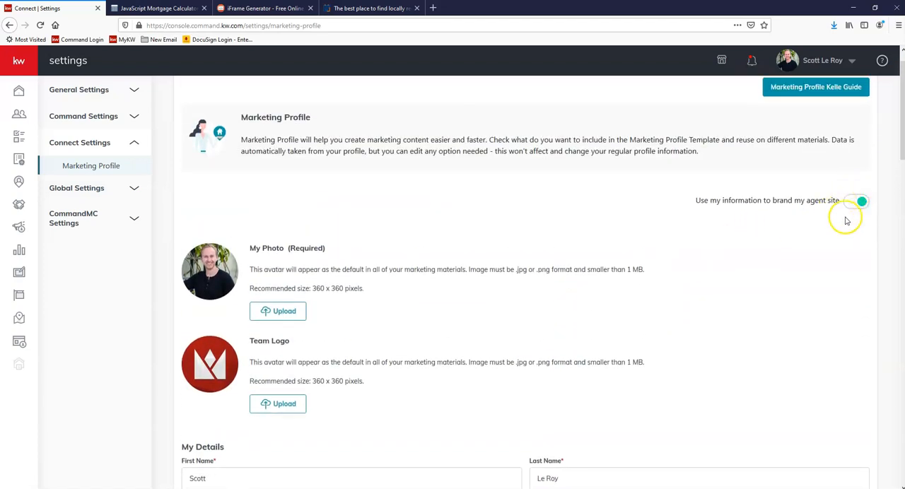
left_click(858, 205)
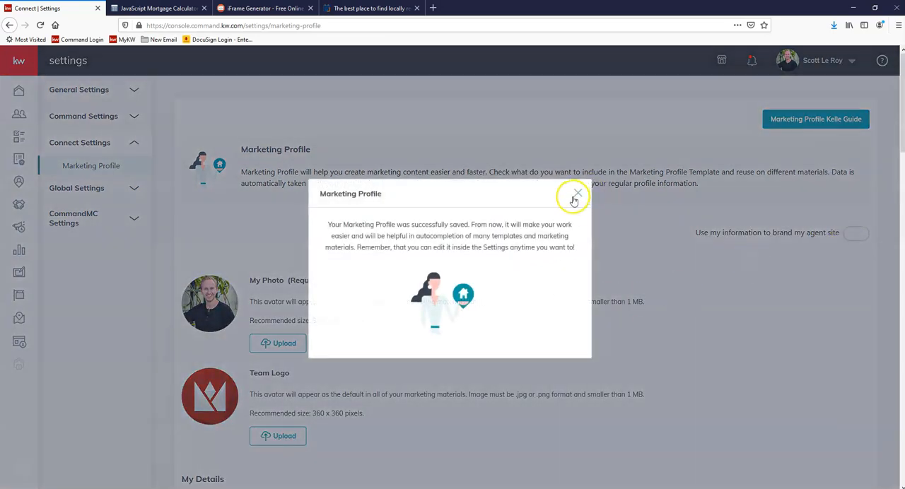
left_click(573, 196)
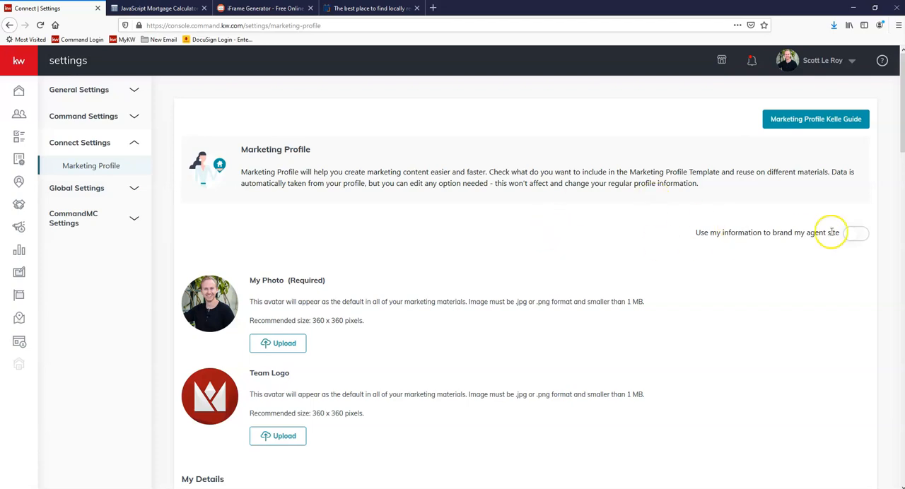
Step: Turn on "Use my information to brand my agent site", acknowledge the Compliance Reminder and dismiss the Marketing Profile message
left_click_drag(901, 139, 901, 472)
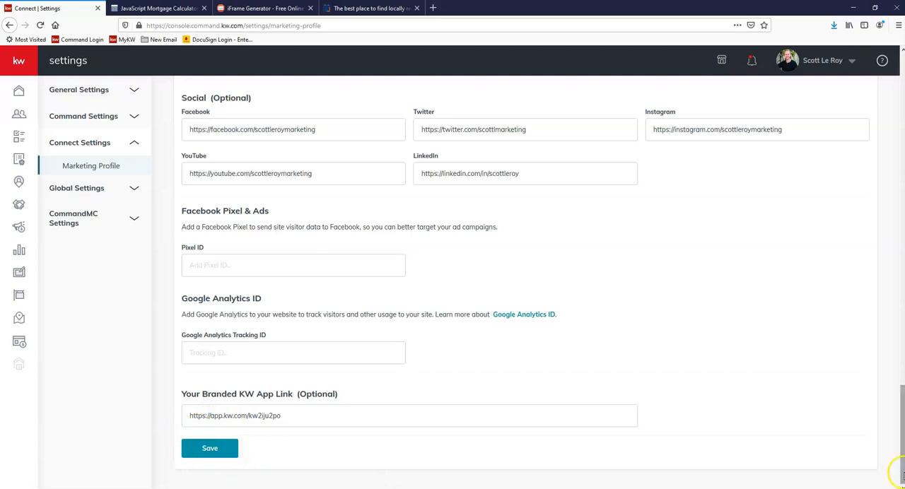
left_click_drag(897, 463, 897, 106)
left_click(855, 237)
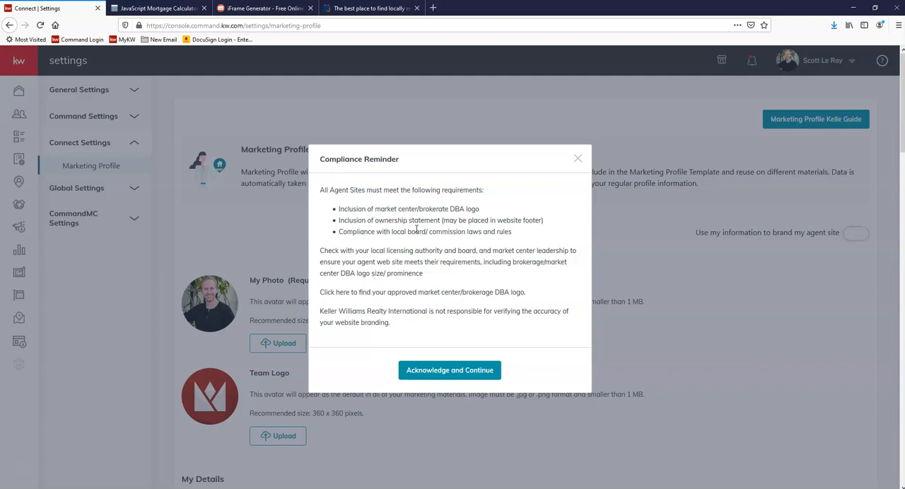
left_click(458, 371)
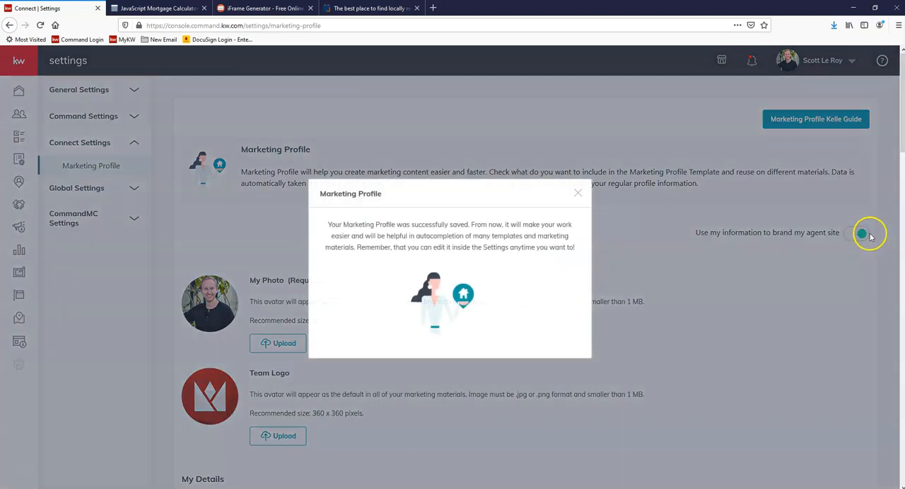
left_click(577, 194)
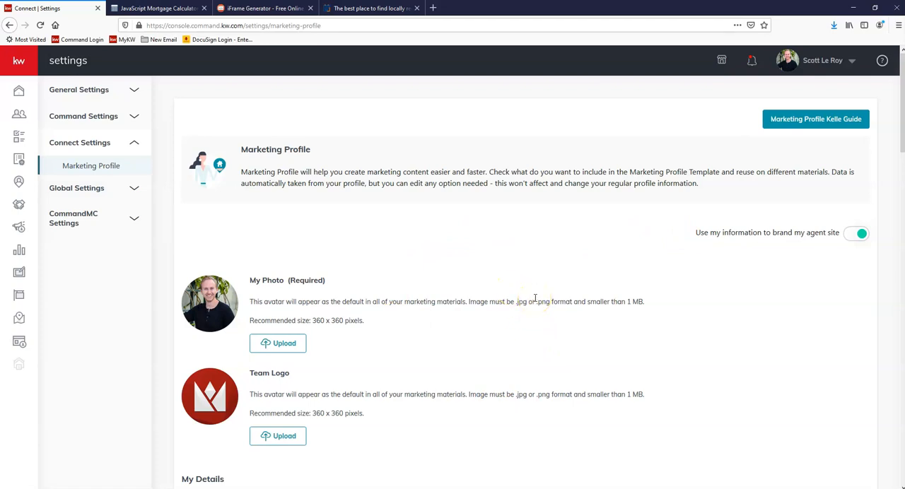
Step: Open the Agent Site Pages list in the Consumer area and clear the error dialog out of the way
left_click(19, 342)
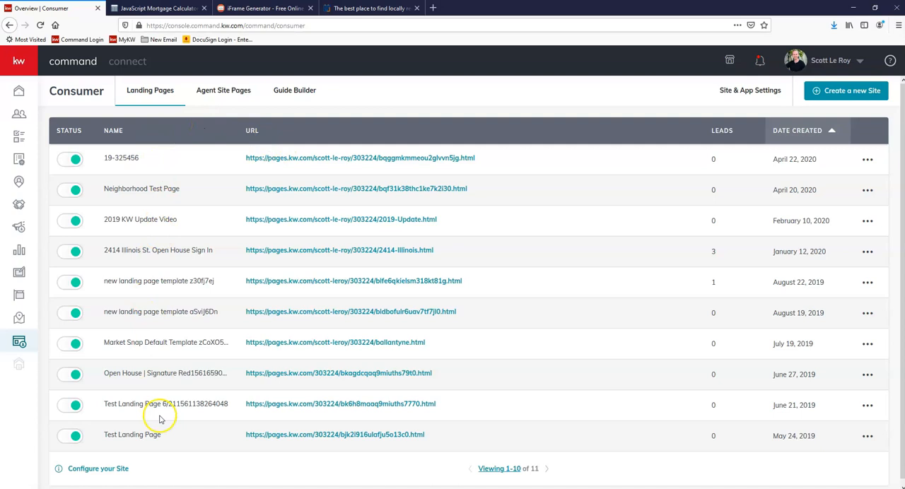
left_click(233, 99)
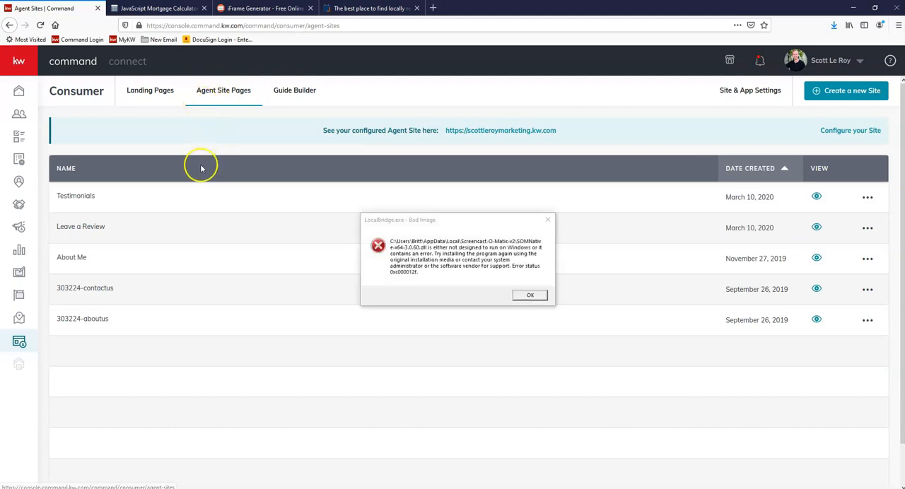
left_click_drag(451, 222, 904, 223)
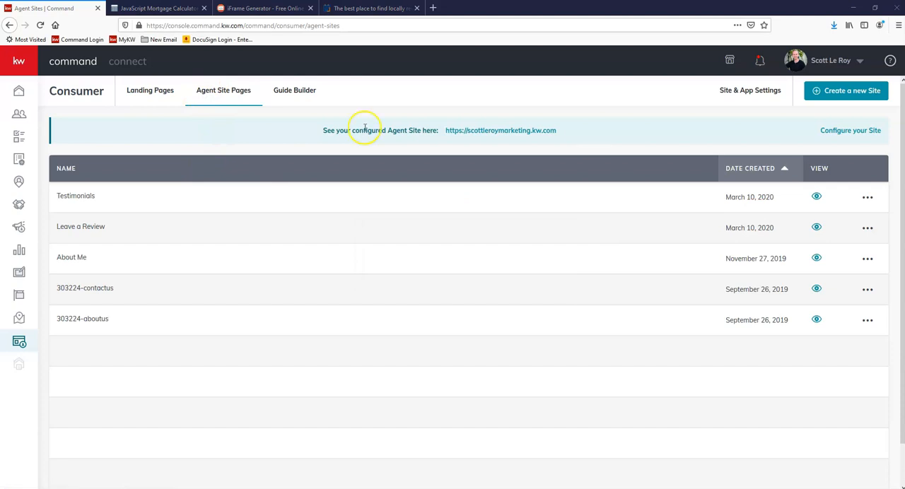
Step: Create a new page displayed On My Agent Site and name it "Mortgage Calc"
scroll(362, 299, "down", 1)
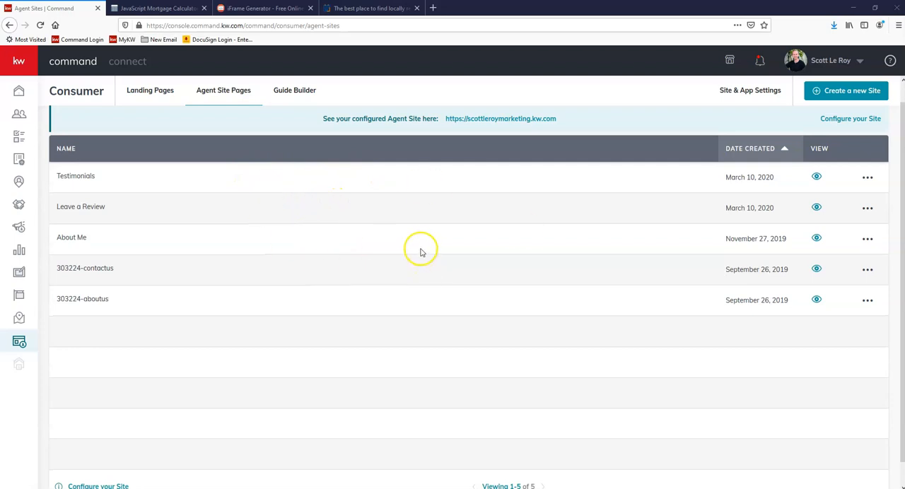
scroll(424, 240, "down", 1)
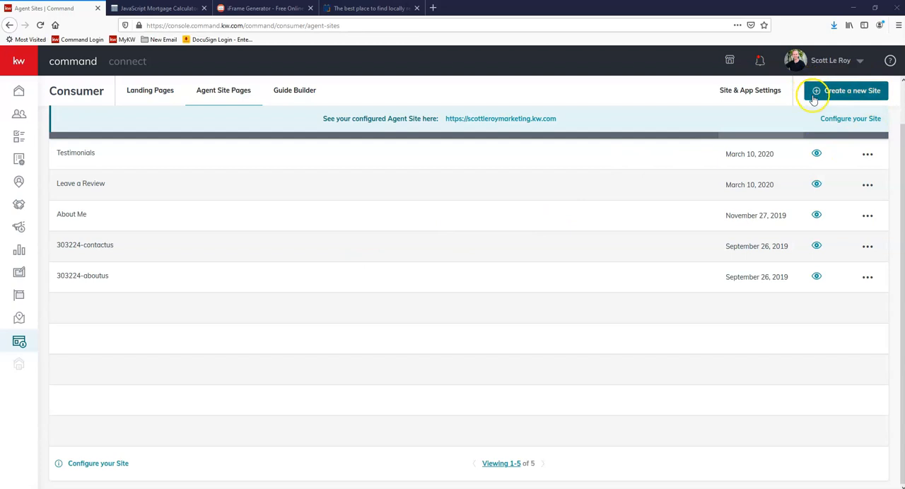
left_click(859, 96)
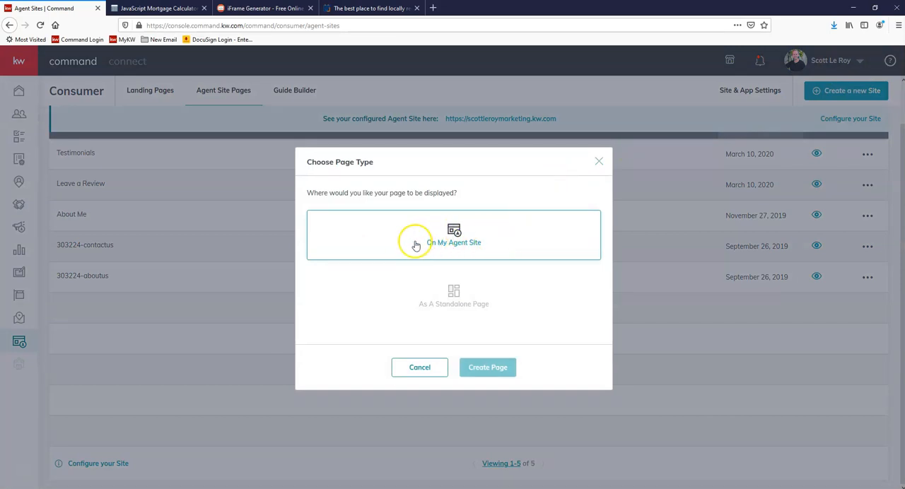
left_click(485, 240)
left_click(478, 370)
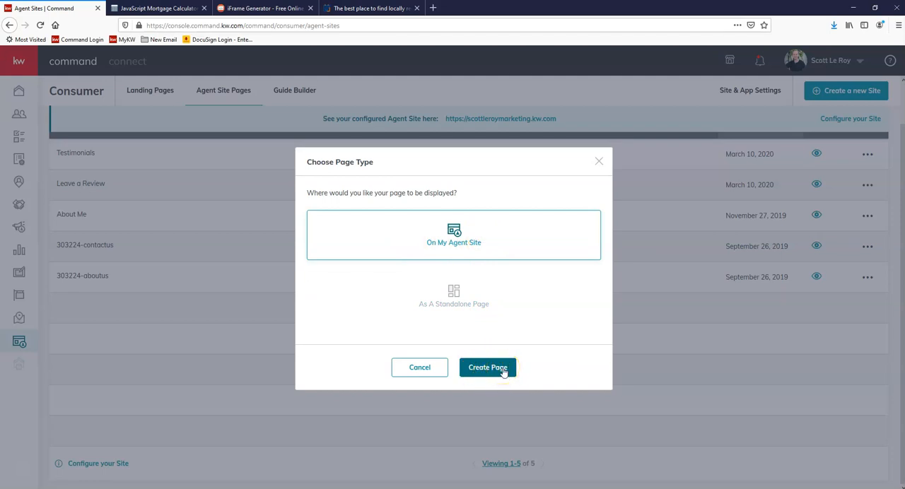
left_click(503, 371)
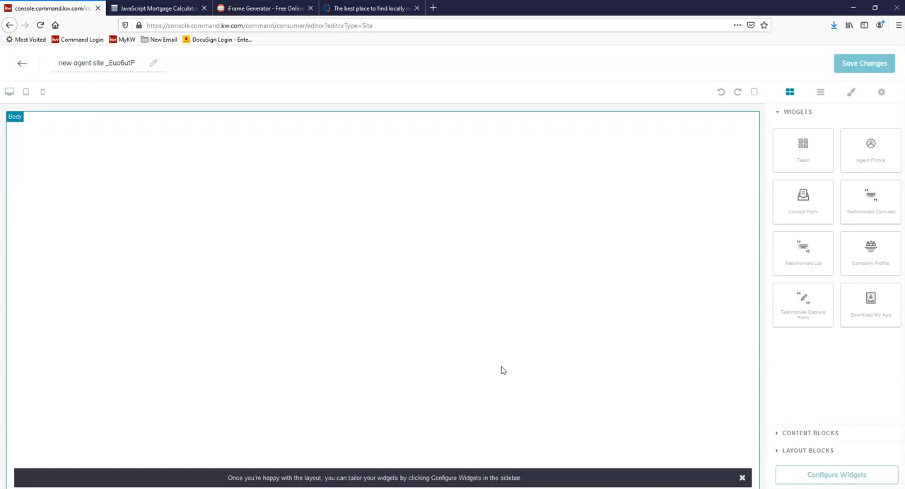
left_click(108, 63)
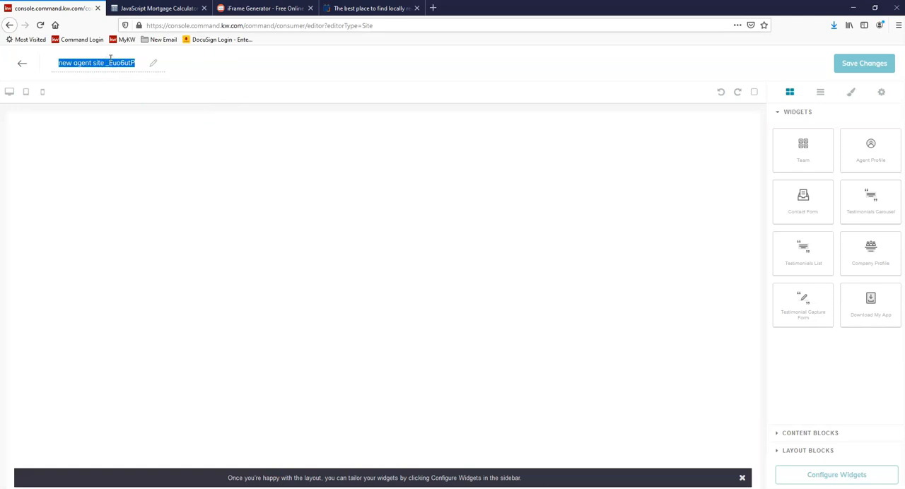
type("Mortgage Calc")
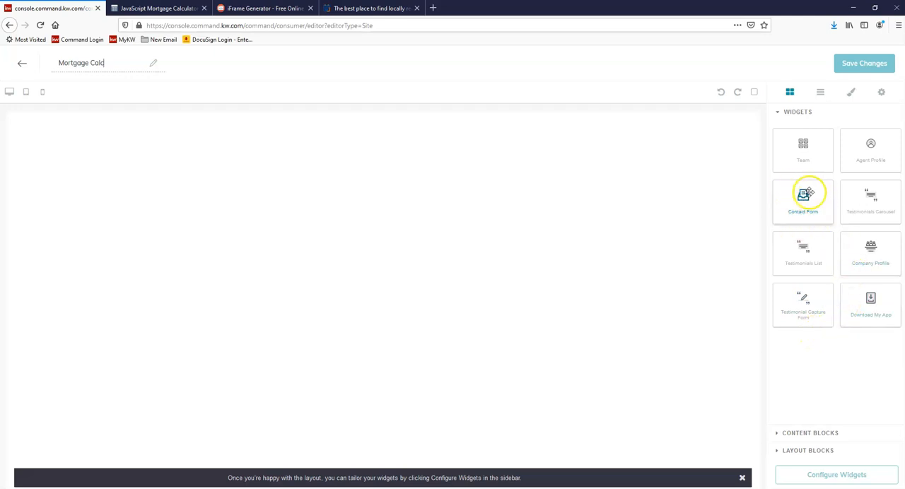
Step: Place a Contact Form widget on the empty page and add a Text content block above it
mouse_move(806, 192)
left_mouse_down()
mouse_move(465, 177)
mouse_move(400, 125)
mouse_move(245, 155)
mouse_move(259, 221)
mouse_move(630, 238)
mouse_move(354, 121)
mouse_move(294, 250)
mouse_move(357, 263)
mouse_move(771, 208)
mouse_move(784, 222)
mouse_move(803, 201)
mouse_move(813, 207)
left_mouse_up()
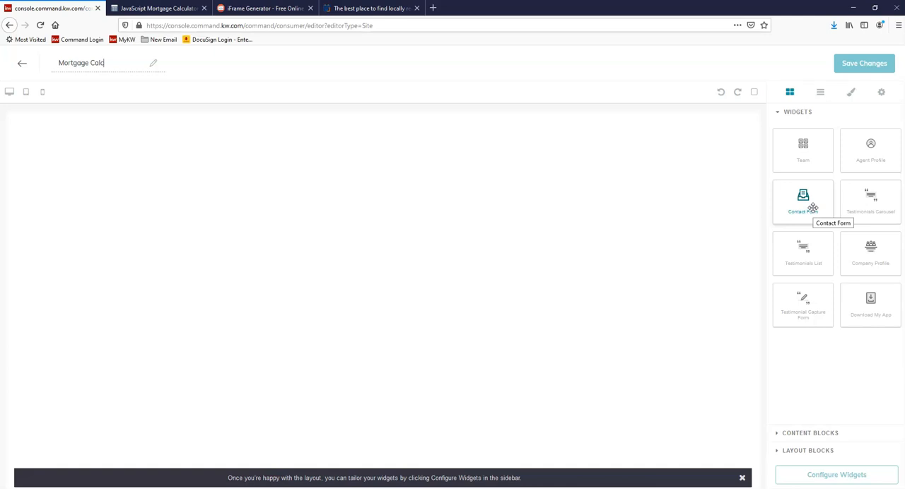
left_click_drag(812, 207, 409, 217)
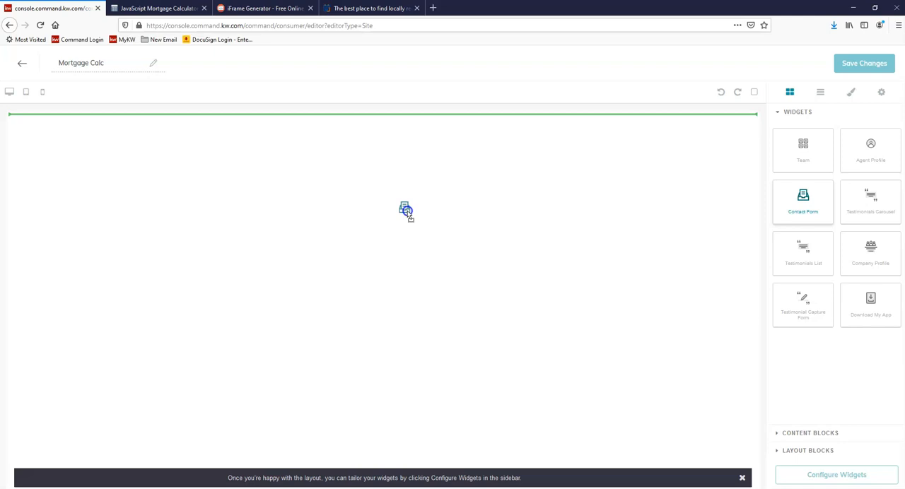
left_click_drag(407, 211, 407, 212)
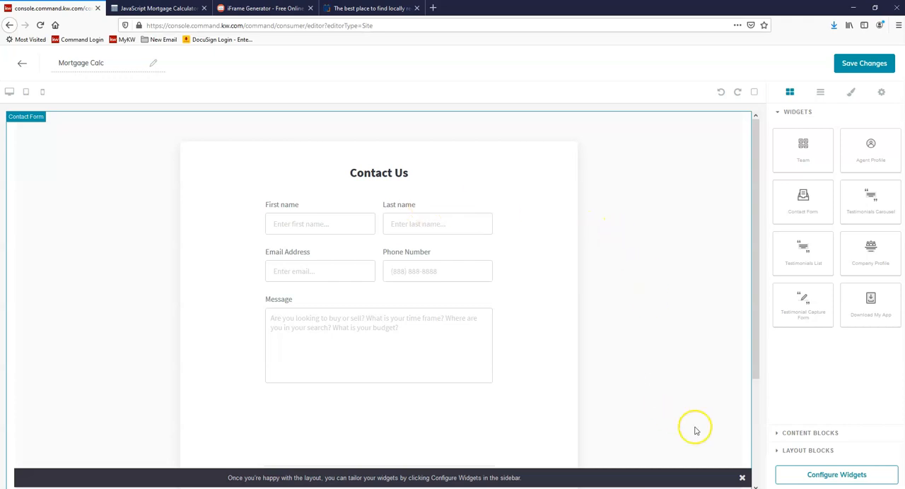
left_click(805, 433)
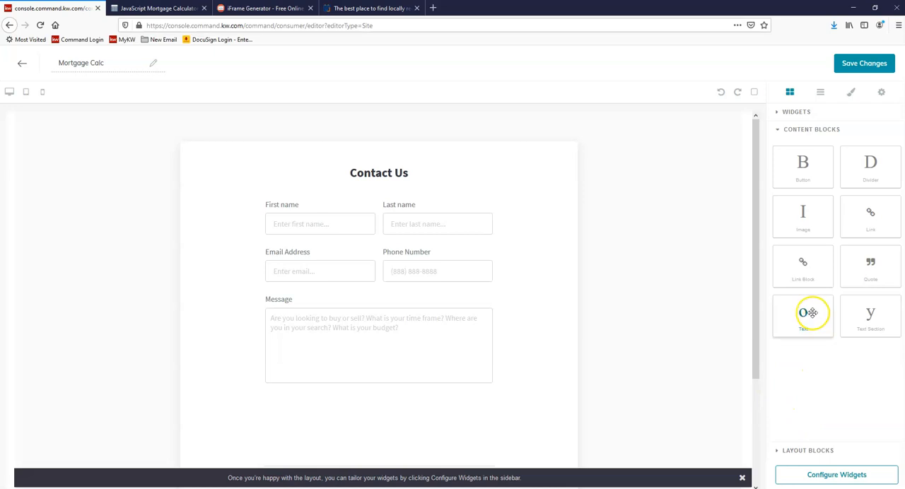
left_click_drag(808, 317, 404, 121)
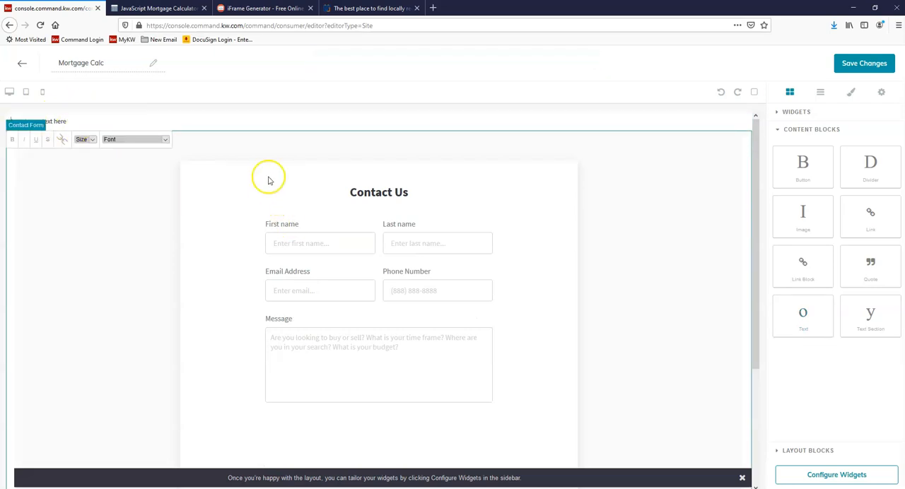
Step: Switch to the JavaScript mortgage calculator page on mortgagecalculator.org and copy its Step 2 source code to the clipboard
left_click(167, 10)
left_click(240, 26)
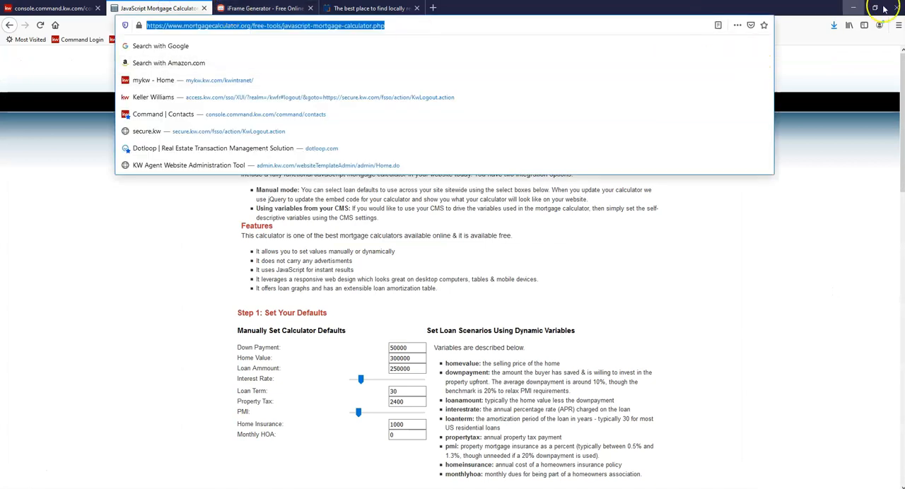
key("alt+Tab")
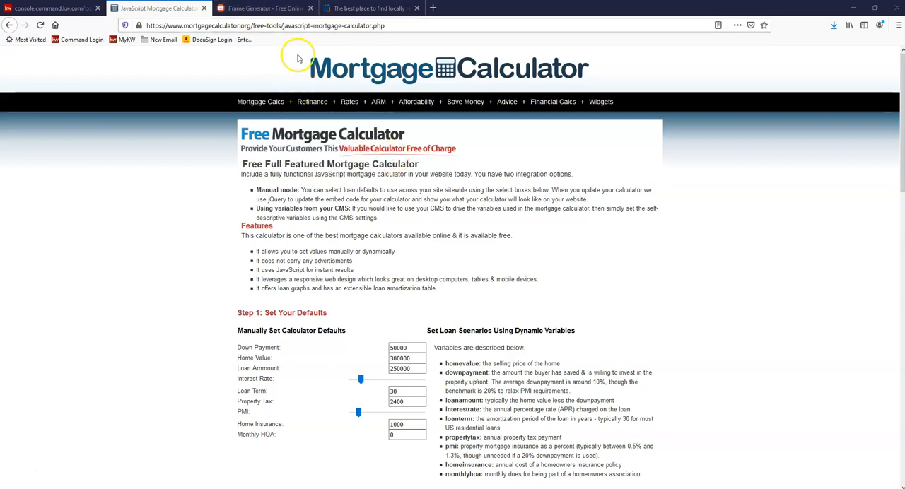
scroll(460, 181, "down", 5)
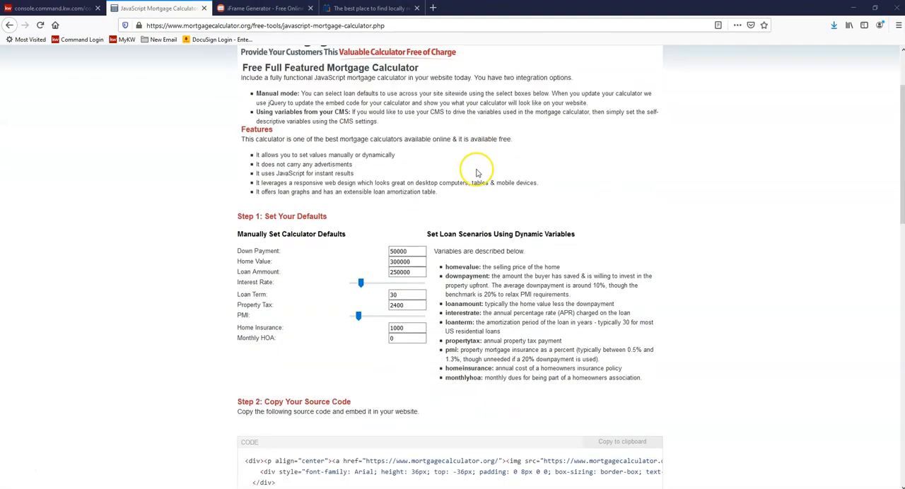
scroll(568, 153, "down", 2)
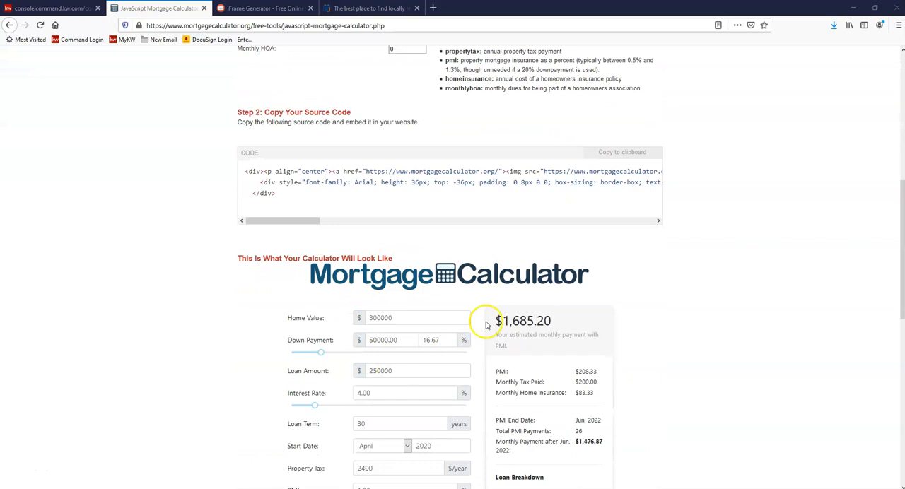
scroll(495, 308, "down", 2)
scroll(487, 247, "down", 5)
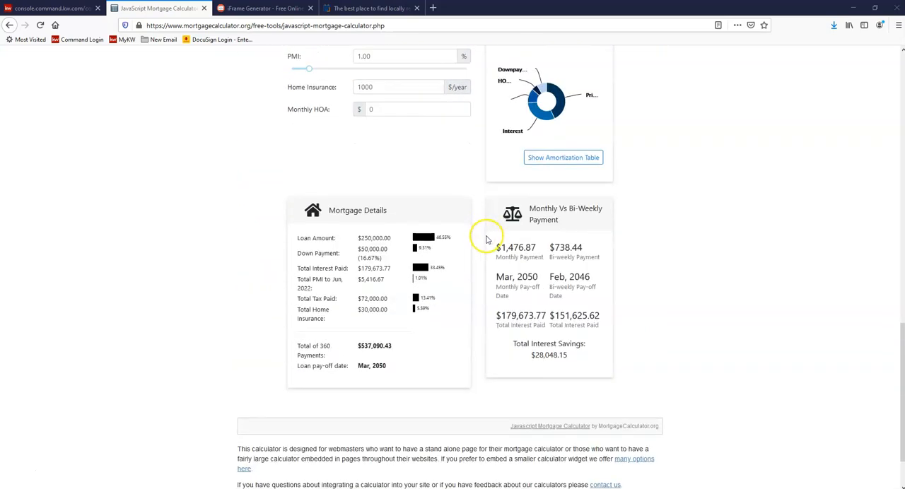
scroll(486, 240, "up", 7)
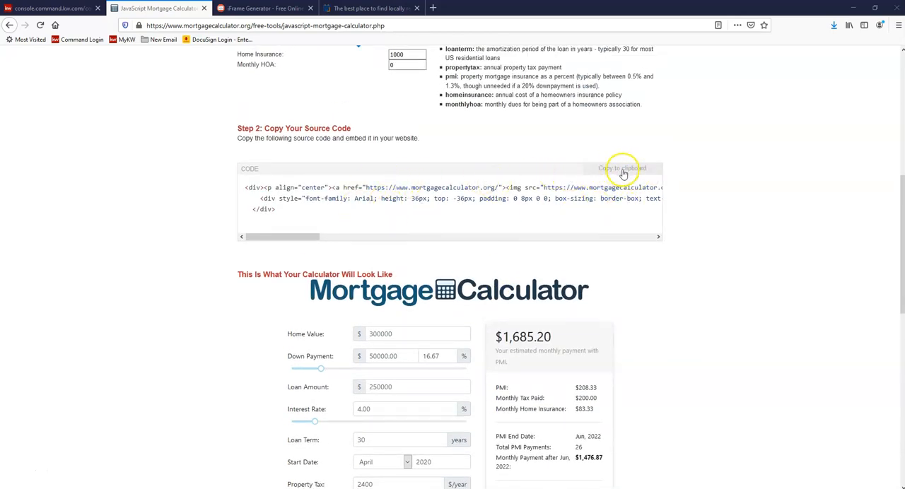
left_click(622, 171)
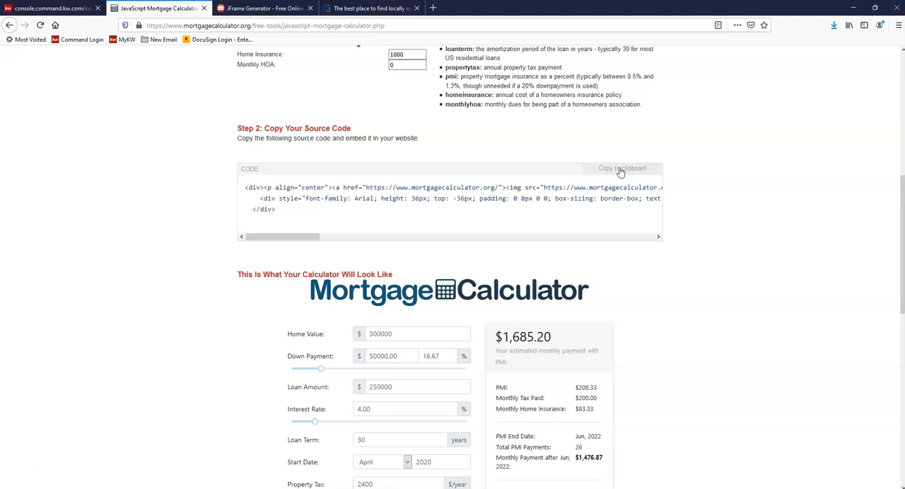
Step: Return to the page editor, replace the Text block's placeholder with the copied calculator code and render it as the embedded calculator
left_click(51, 9)
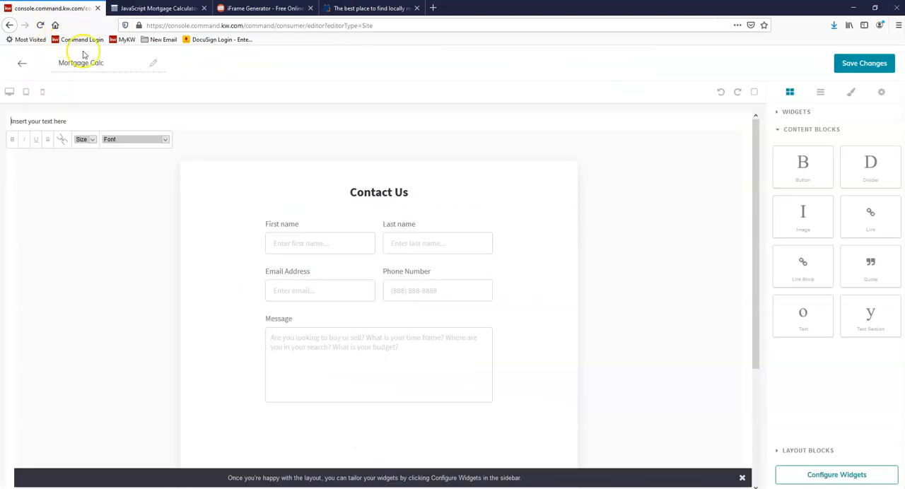
left_click(53, 121)
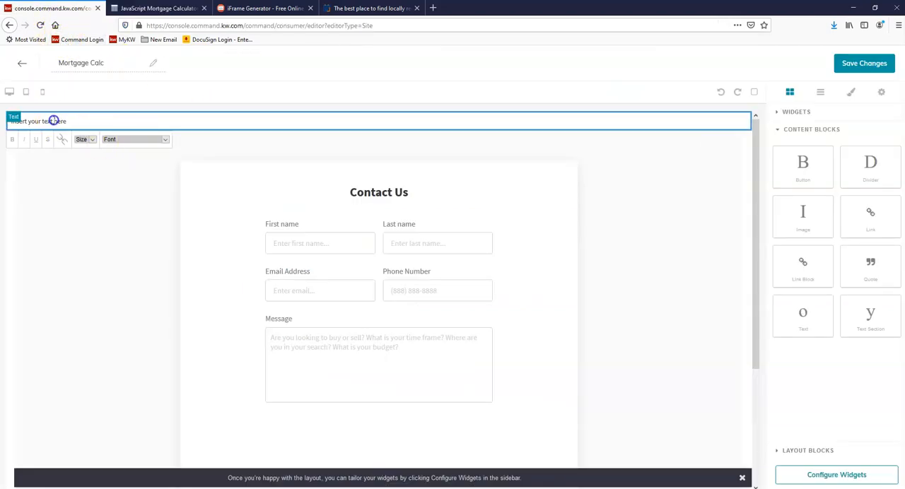
triple_click(54, 121)
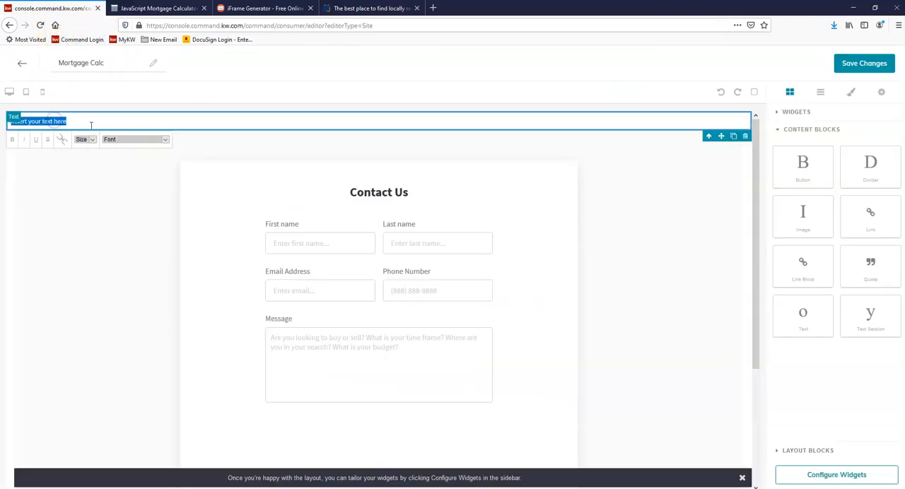
right_click(55, 121)
left_click(82, 161)
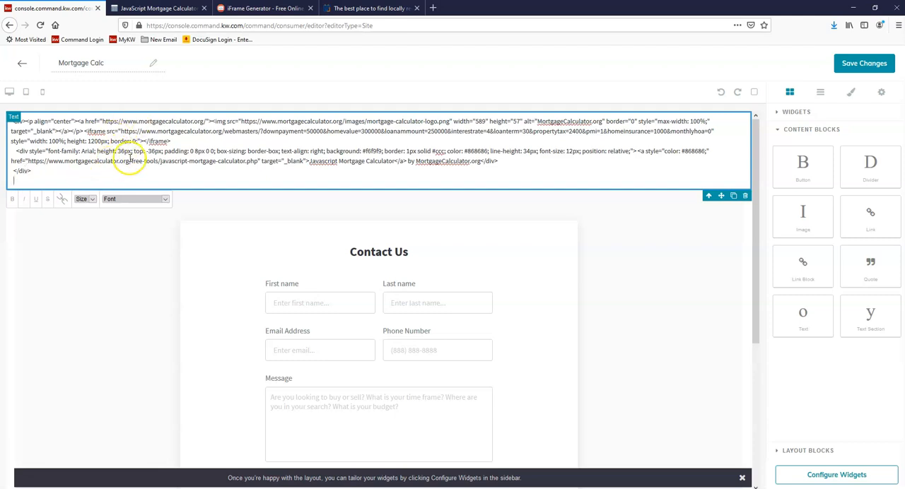
double_click(22, 171)
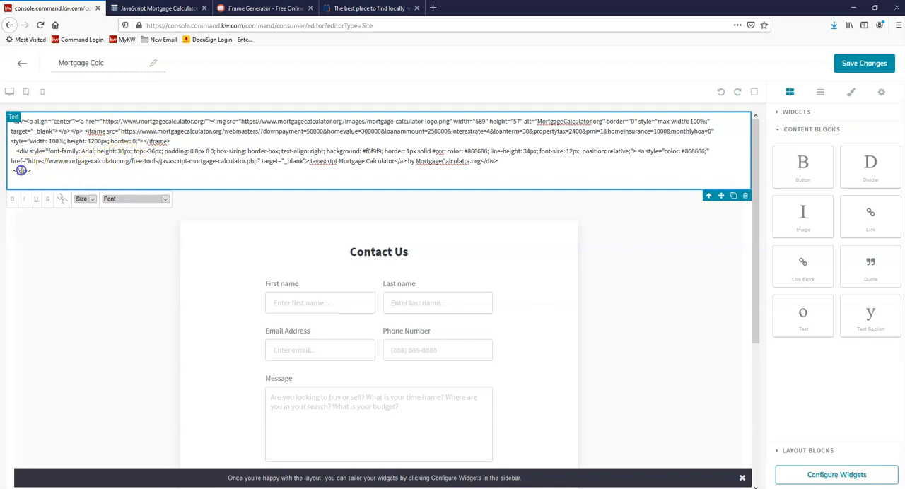
triple_click(121, 160)
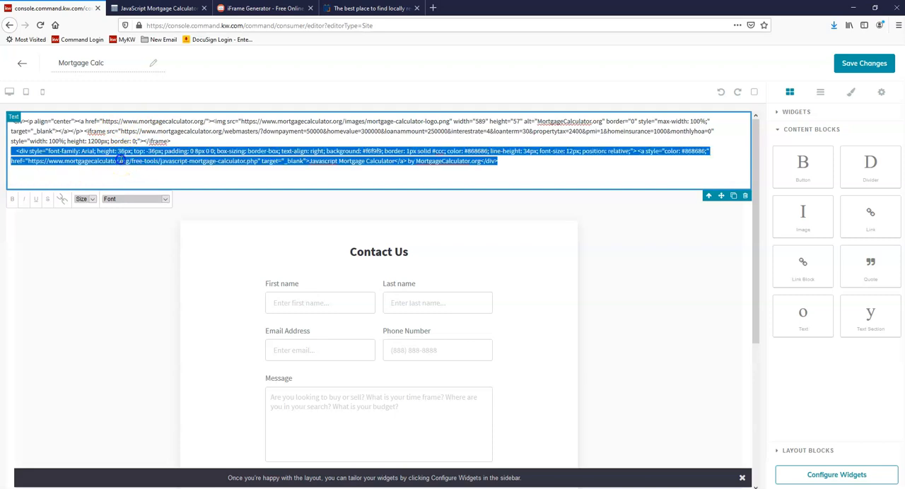
left_click(120, 121)
triple_click(120, 121)
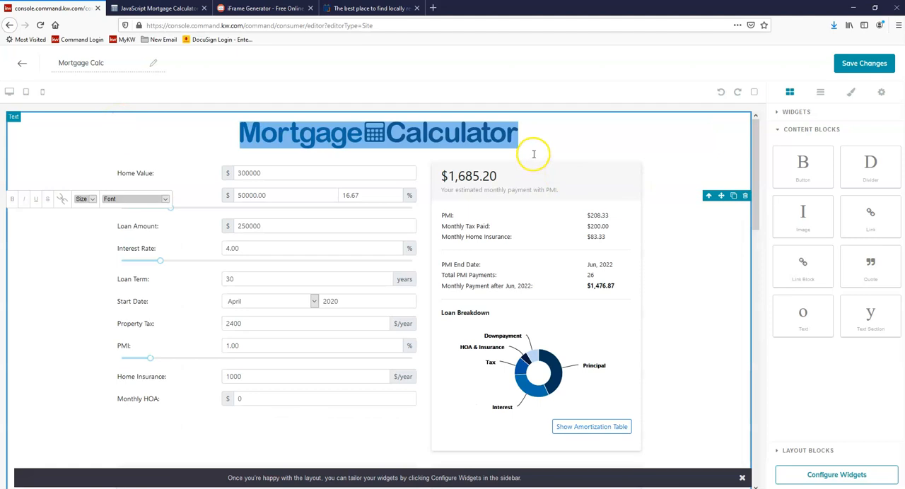
left_click(495, 141)
Step: Examine the embedded mortgage calculator, its loan details and footer, and the contact form beneath it
scroll(496, 152, "down", 1)
scroll(495, 152, "up", 1)
scroll(507, 150, "down", 6)
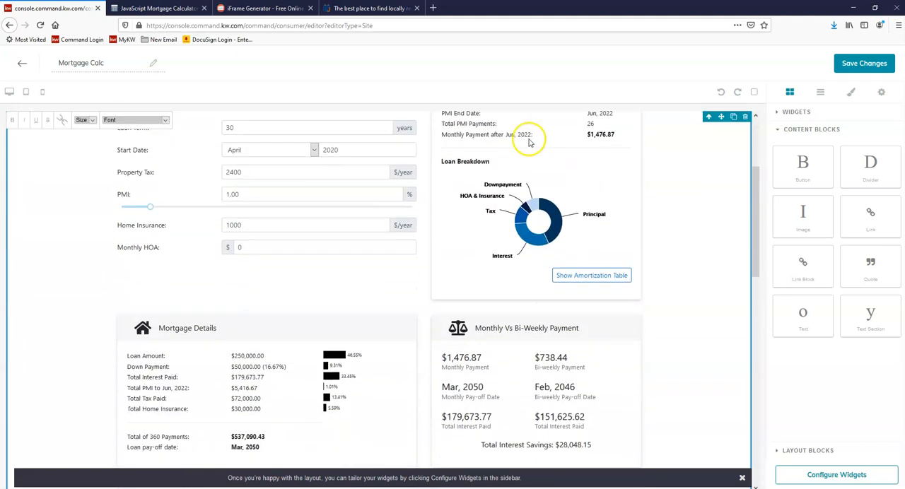
scroll(533, 145, "down", 2)
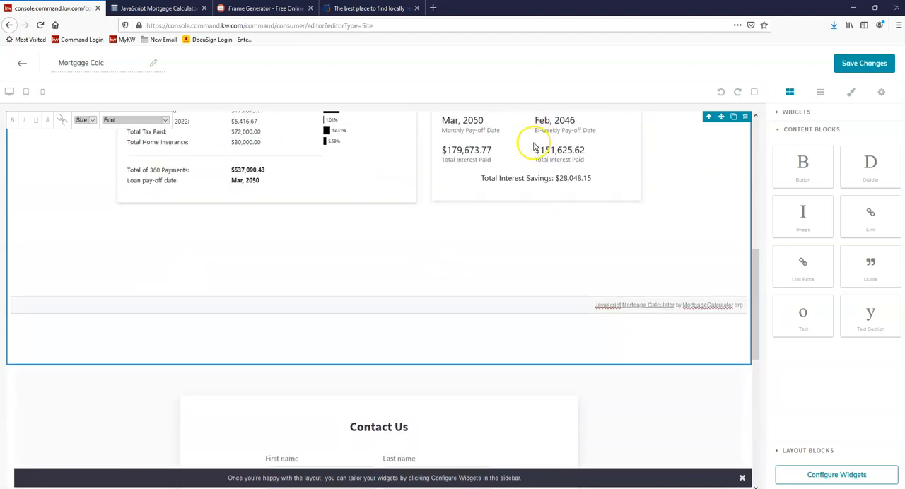
scroll(534, 146, "down", 5)
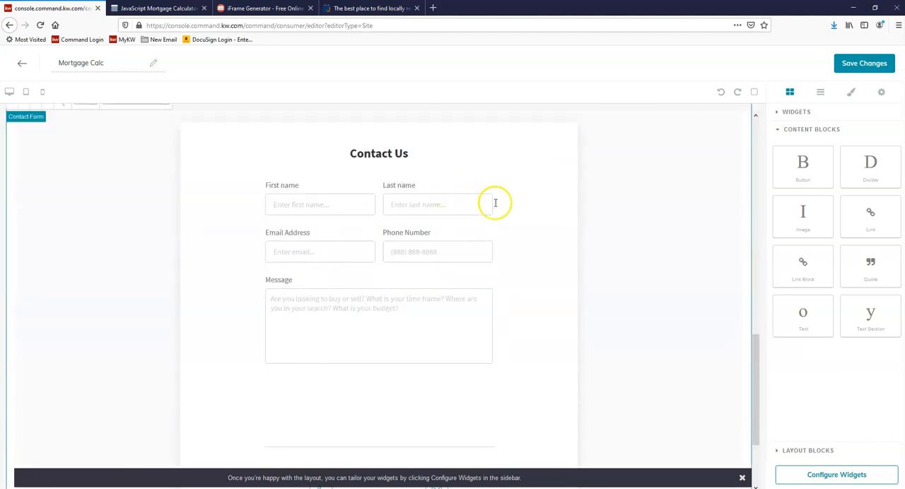
scroll(528, 199, "up", 2)
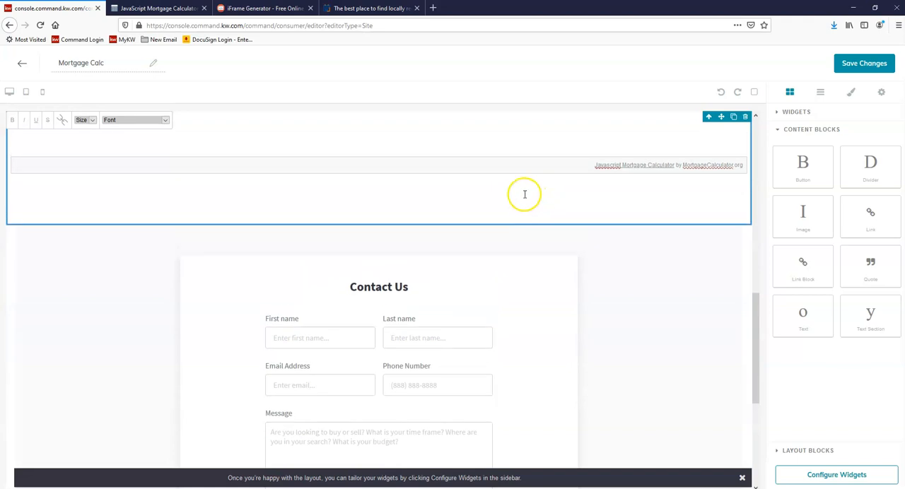
scroll(528, 191, "up", 2)
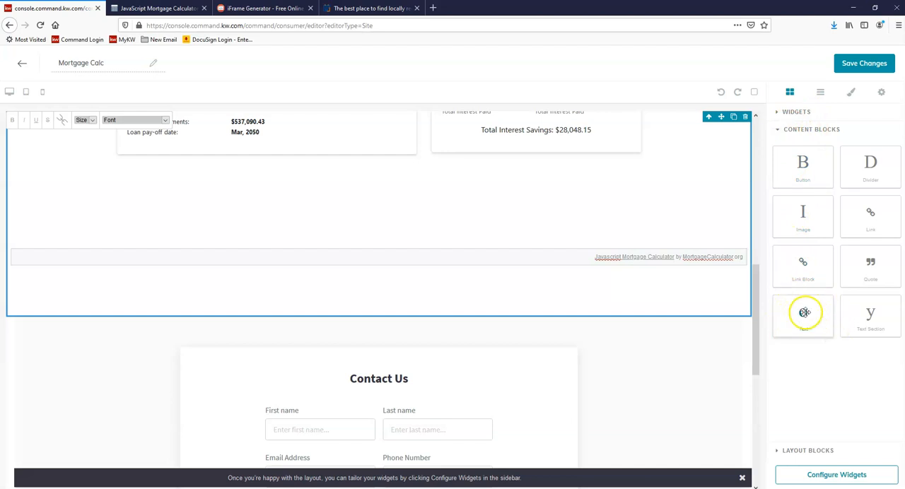
mouse_move(804, 311)
left_mouse_down()
mouse_move(791, 322)
mouse_move(614, 323)
mouse_move(793, 313)
left_mouse_up()
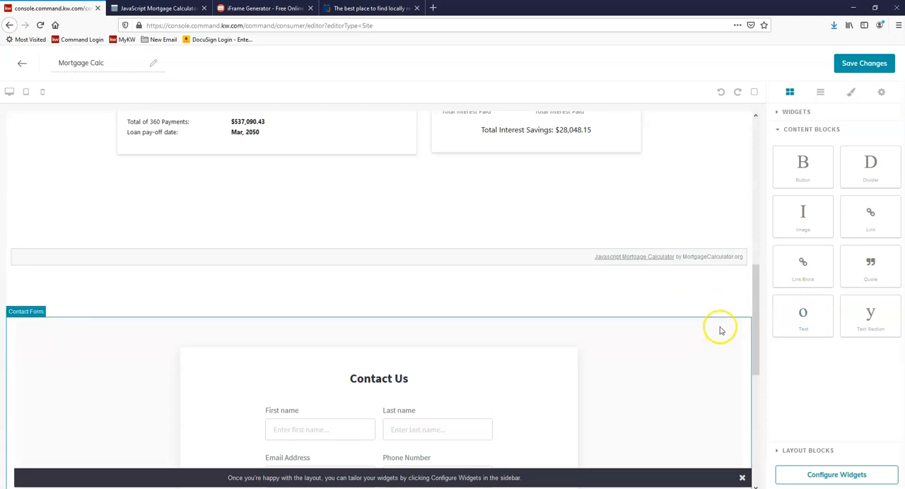
scroll(717, 332, "up", 1)
scroll(721, 328, "up", 4)
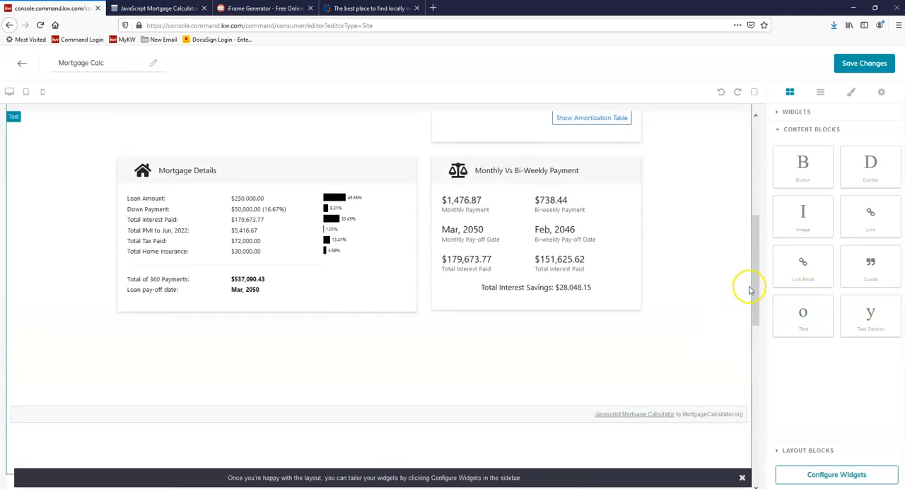
scroll(751, 290, "down", 3)
scroll(749, 286, "down", 2)
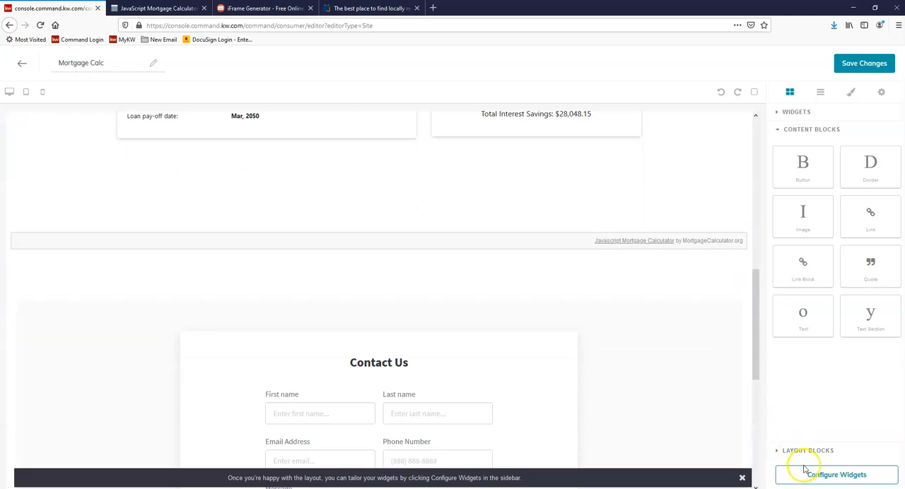
Step: Open the Contact widget's configuration and set its Contact Us text to "Contact Me", keeping the default message placeholder
left_click(840, 479)
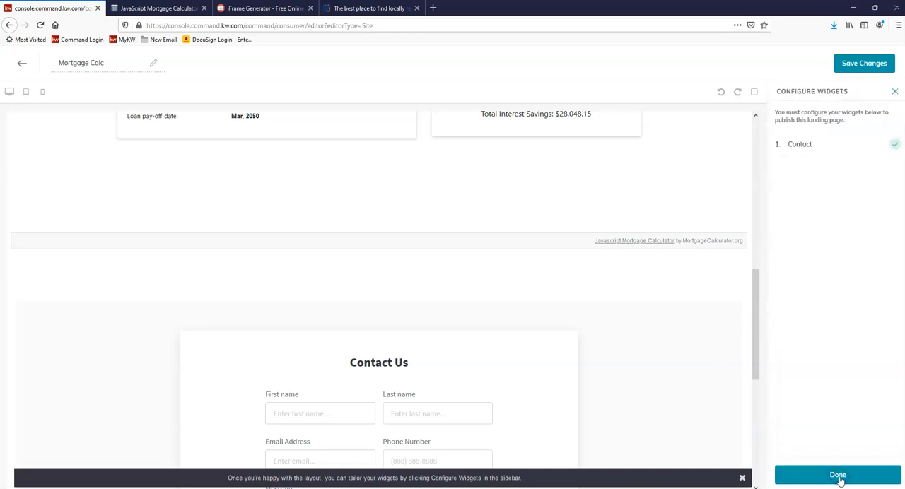
left_click(830, 155)
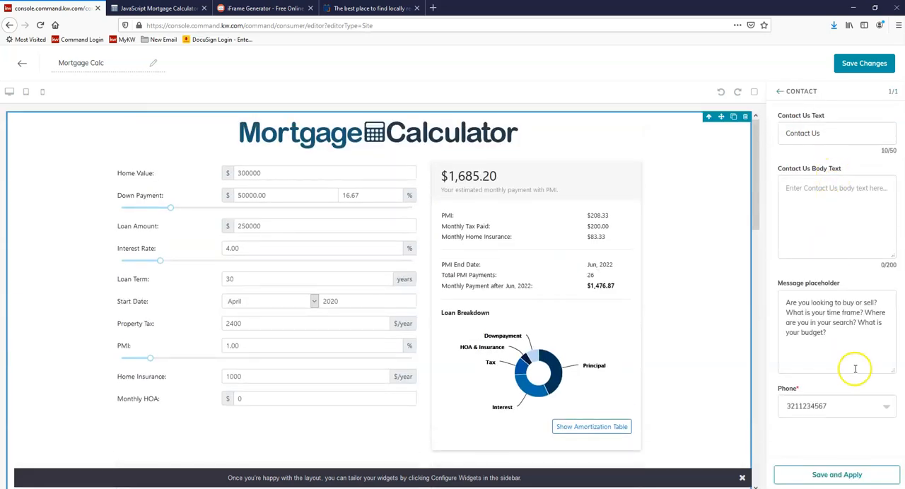
double_click(816, 133)
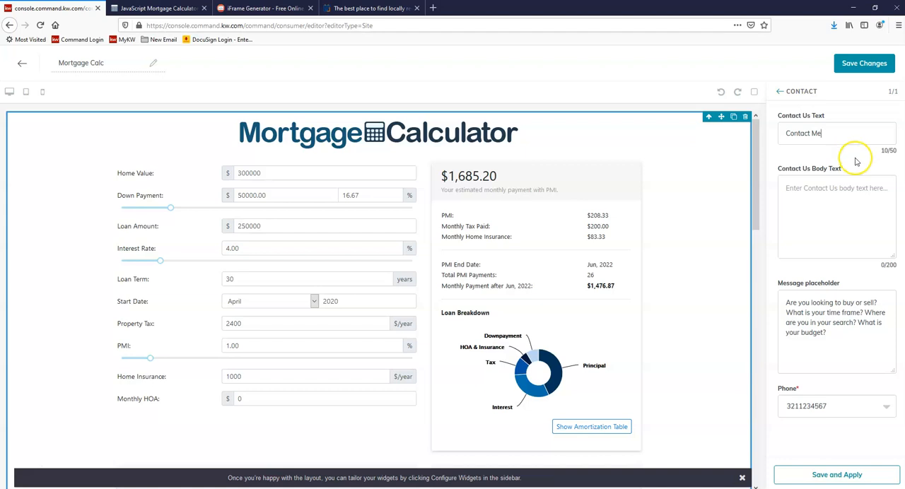
triple_click(793, 304)
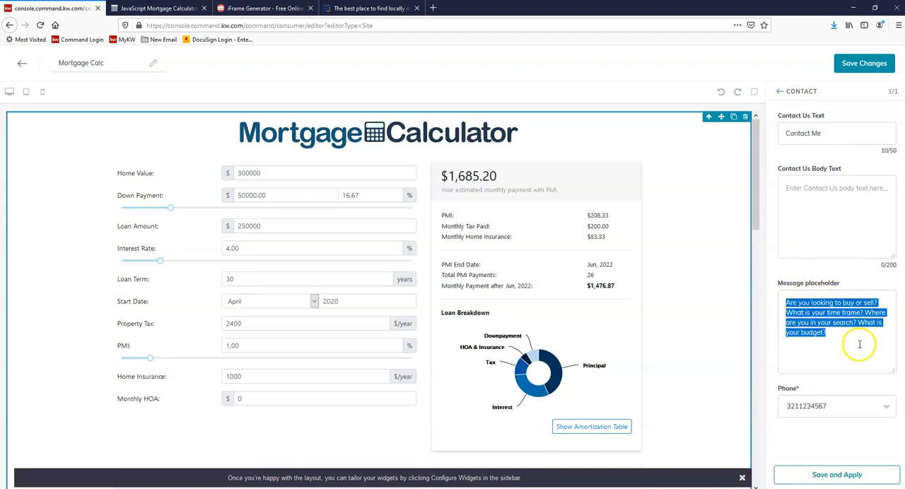
scroll(605, 266, "down", 1)
scroll(605, 266, "down", 10)
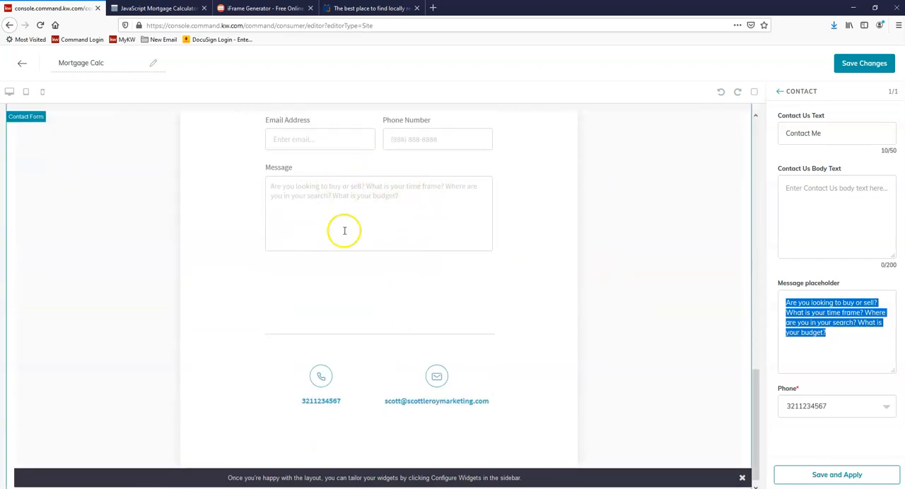
left_click(831, 338)
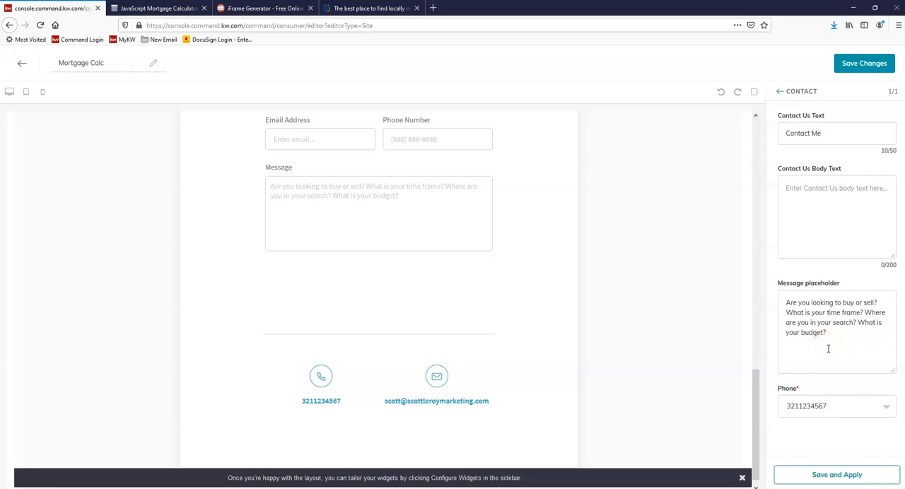
Step: Switch the Contact widget to the second available phone number, apply the settings and check the contact form's footer
left_click(822, 410)
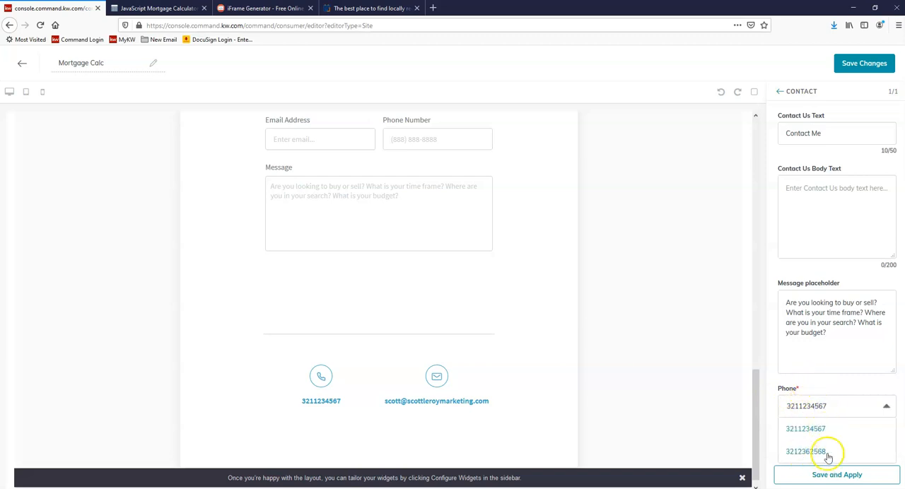
left_click(805, 451)
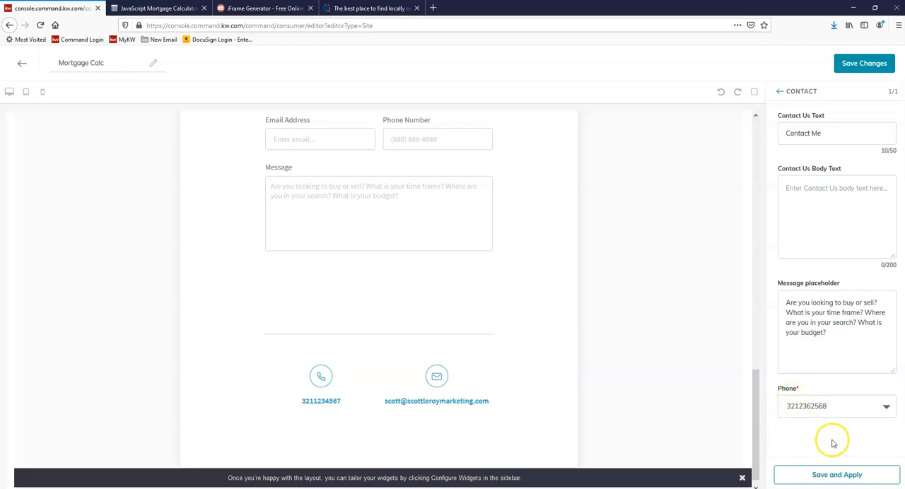
left_click(831, 477)
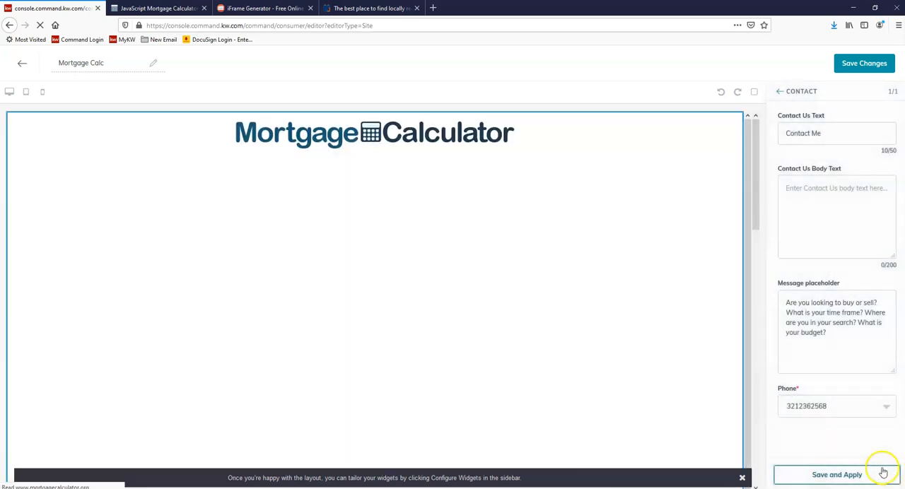
scroll(692, 212, "down", 10)
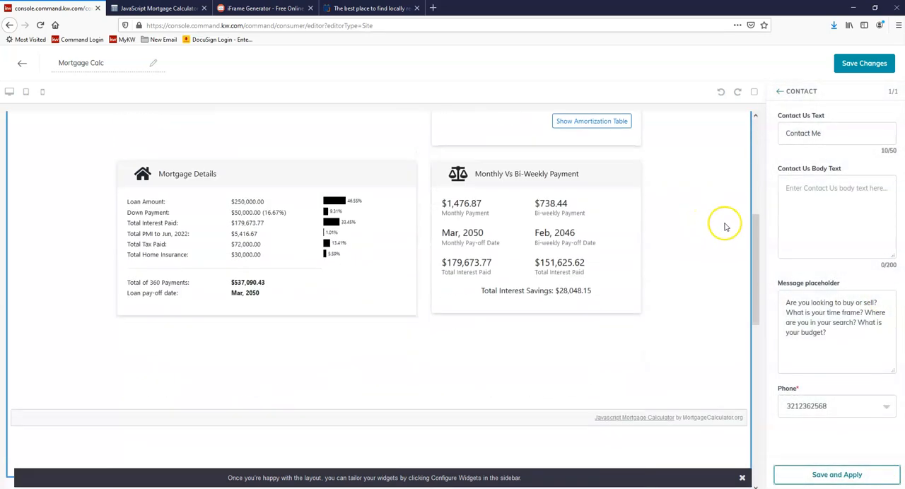
scroll(479, 266, "down", 1)
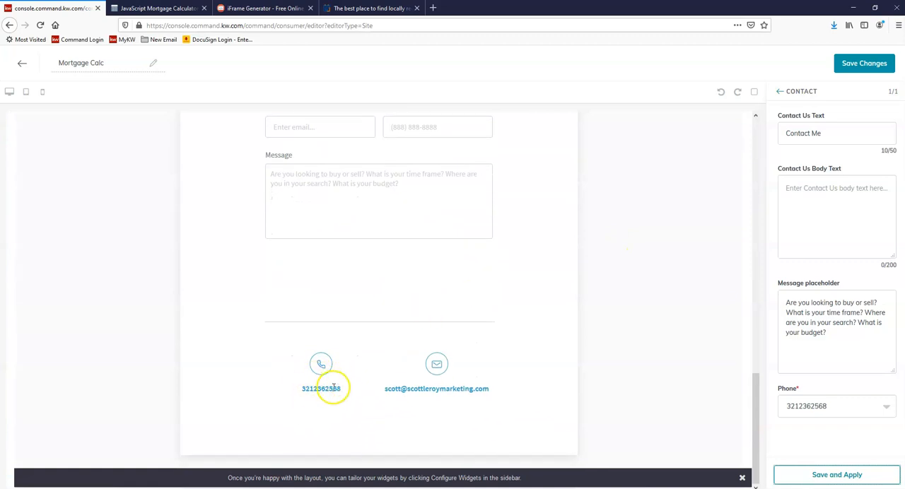
Step: Save the Mortgage Calc page and publish it as an agent site
left_click(872, 65)
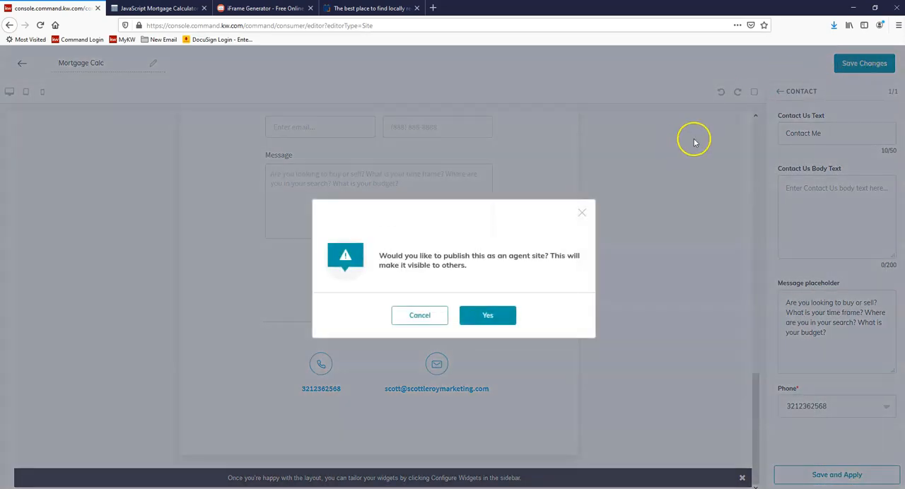
left_click(492, 316)
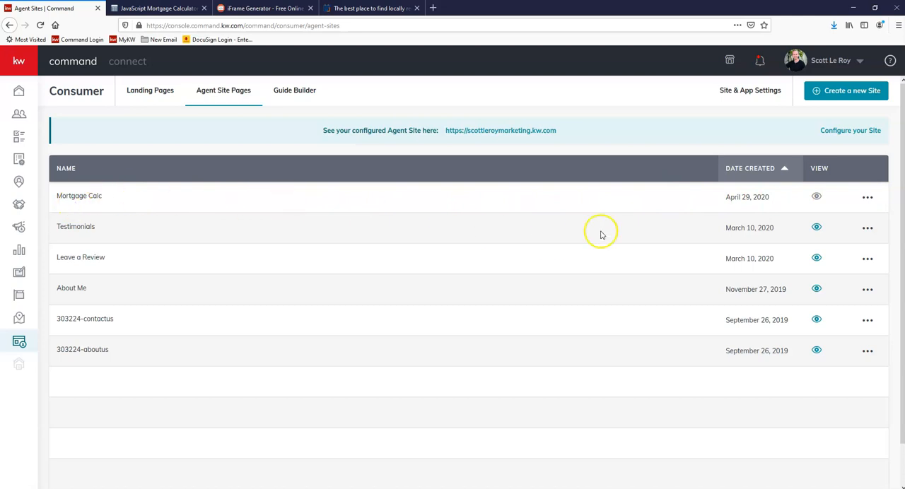
mouse_move(820, 197)
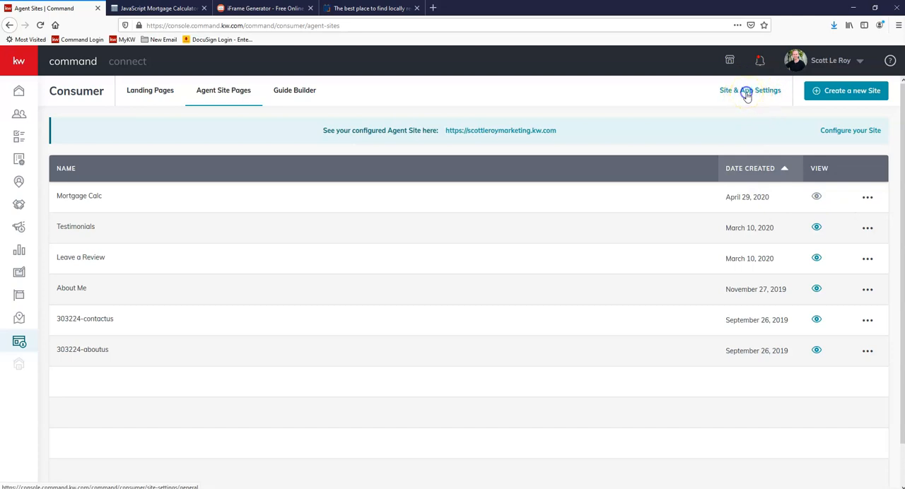
Step: In the site and app settings, add a new site page based on the Mortgage Calc page
left_click(746, 94)
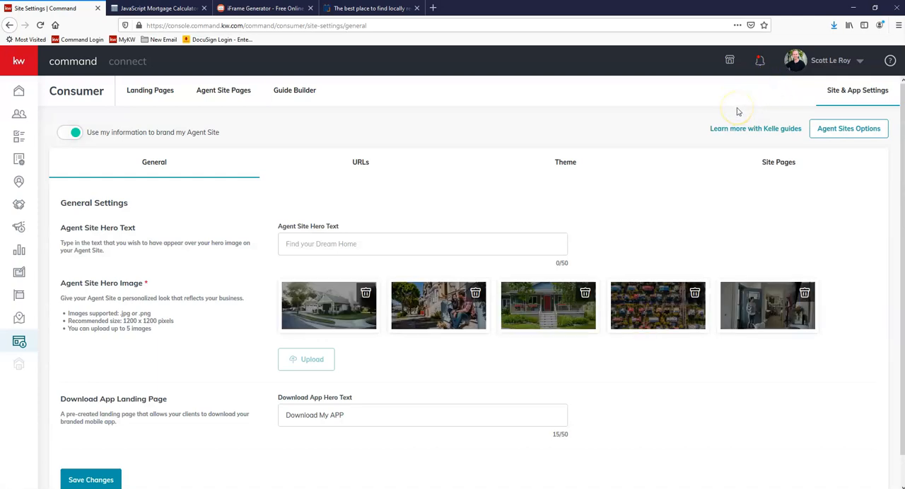
left_click(792, 169)
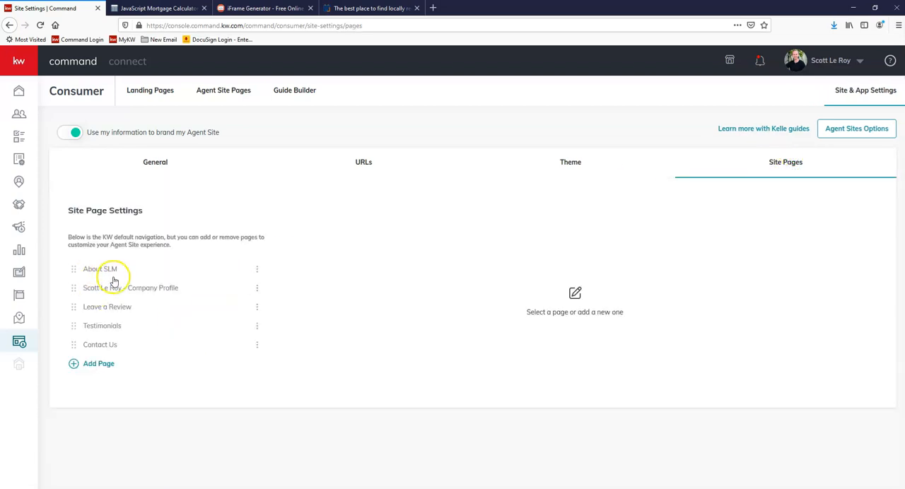
left_click(100, 364)
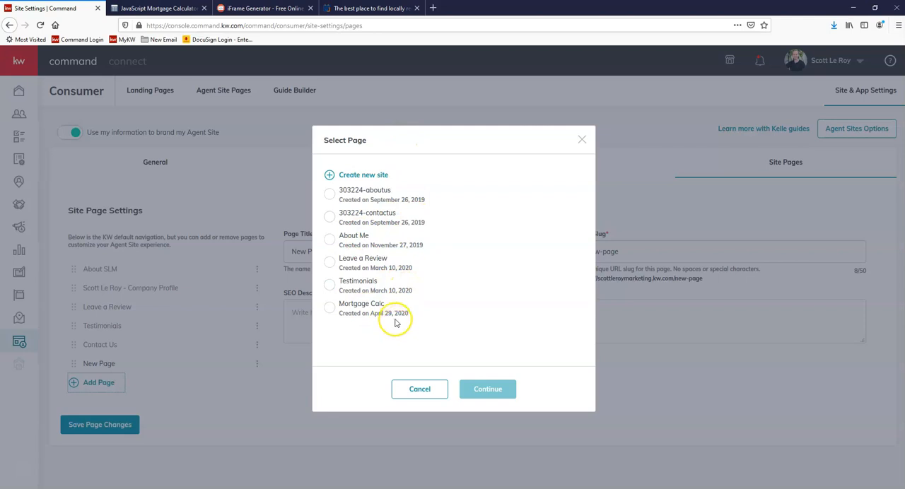
left_click(398, 246)
left_click(361, 313)
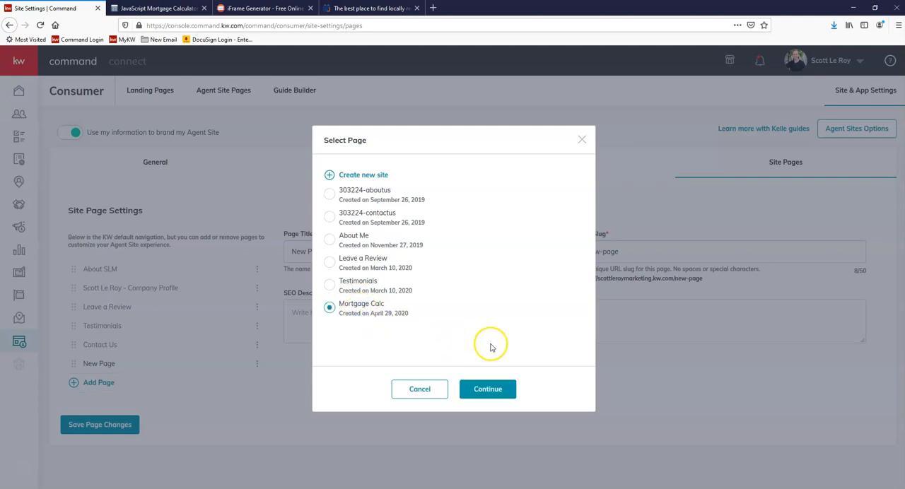
left_click(497, 396)
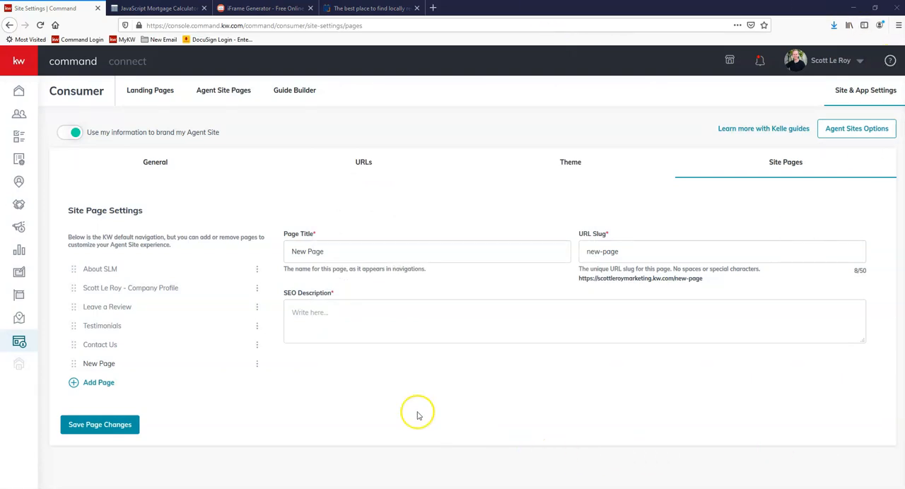
Step: Title the new site page "Mortgage Calculator" and set its URL slug to mortgage-calculator
left_click_drag(325, 251, 271, 260)
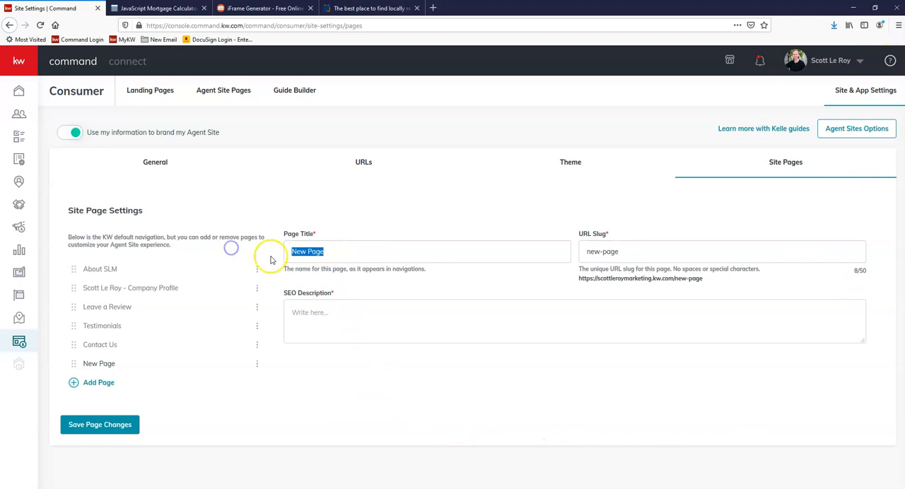
type("Mortgage Calculator")
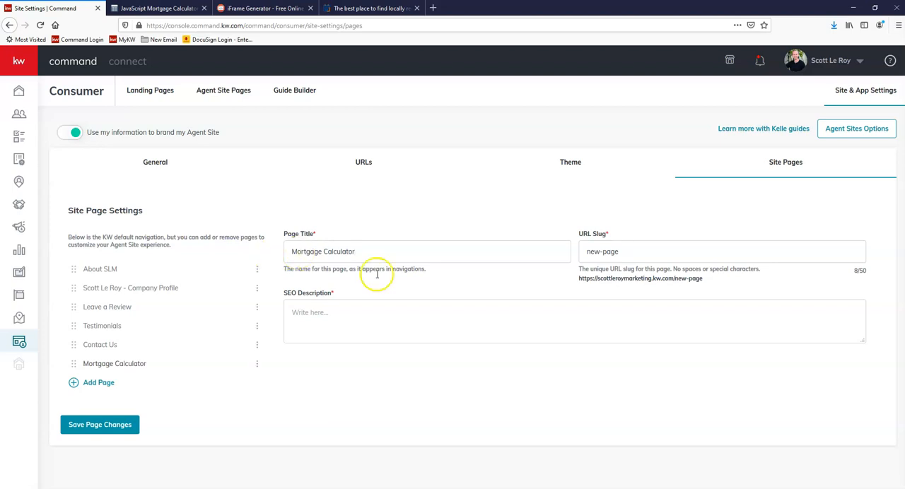
left_click(664, 256)
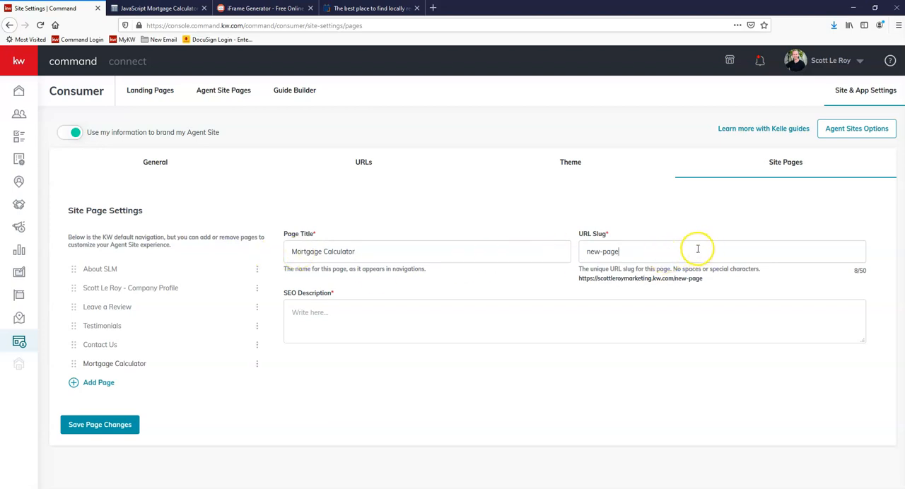
left_click_drag(699, 247, 512, 247)
type("mortgage-calculator")
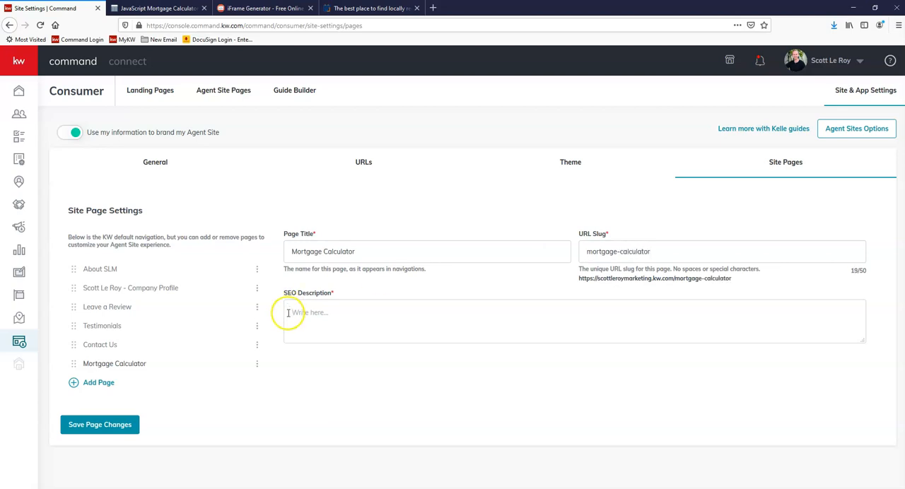
Step: Enter the SEO description "Click here for our free mortgage calculator!" and save the page changes
left_click(361, 312)
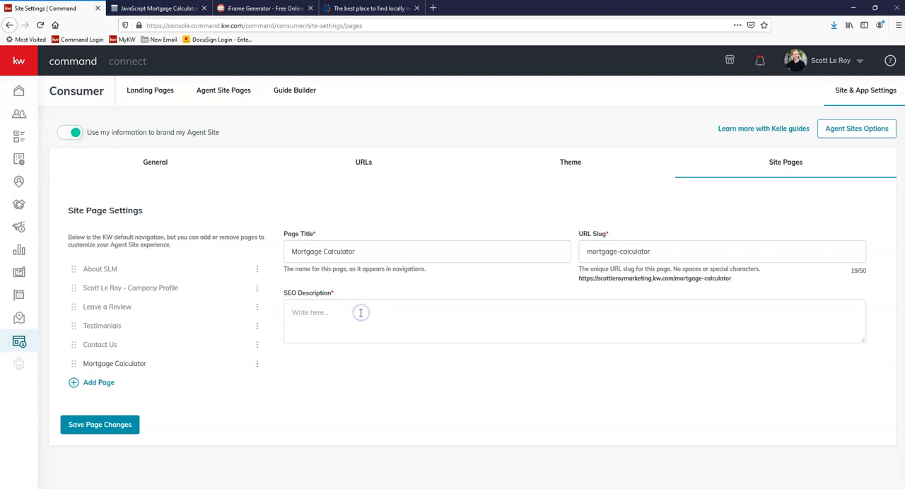
type("Cl")
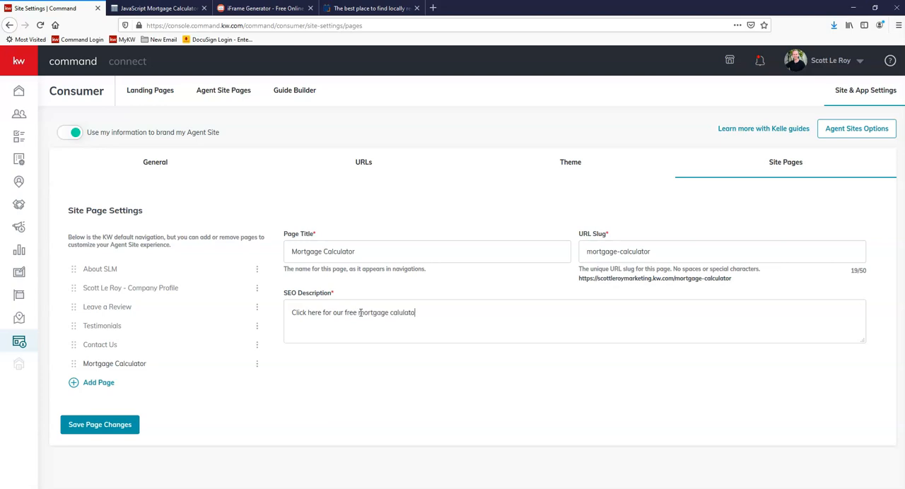
left_click(398, 314)
left_click(456, 311)
type("!")
left_click_drag(579, 280, 675, 280)
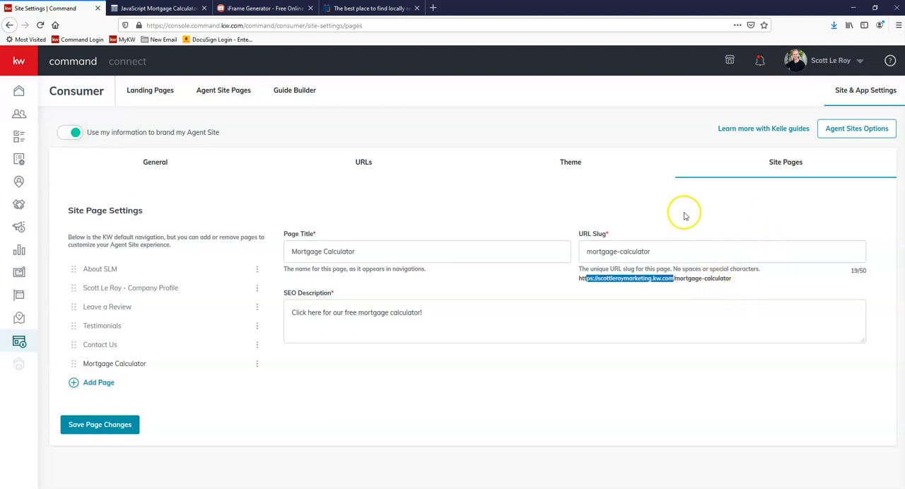
left_click(752, 278)
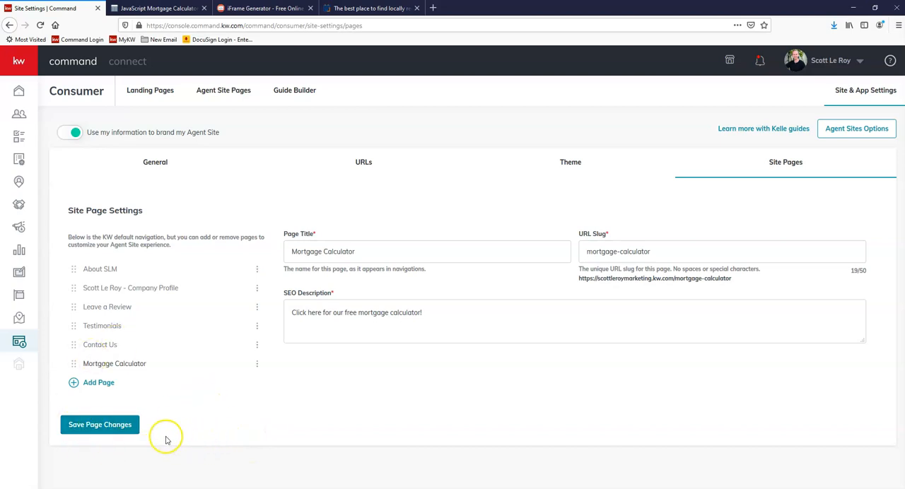
left_click(90, 433)
Step: Return to the agent site pages list and open the configured agent site in a new browser tab
left_click(218, 96)
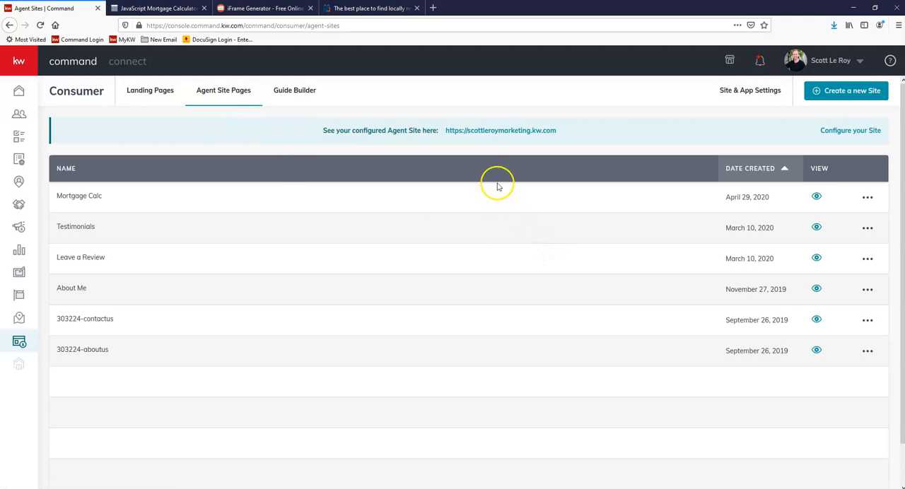
right_click(513, 131)
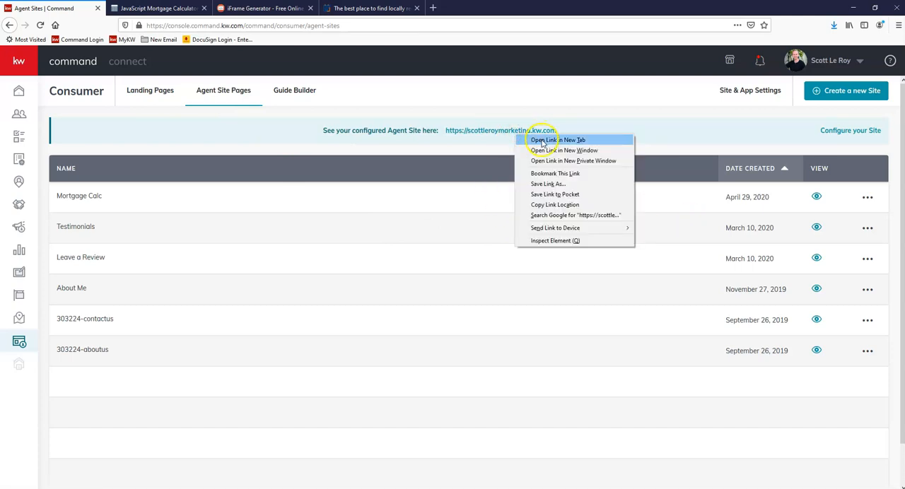
left_click(542, 139)
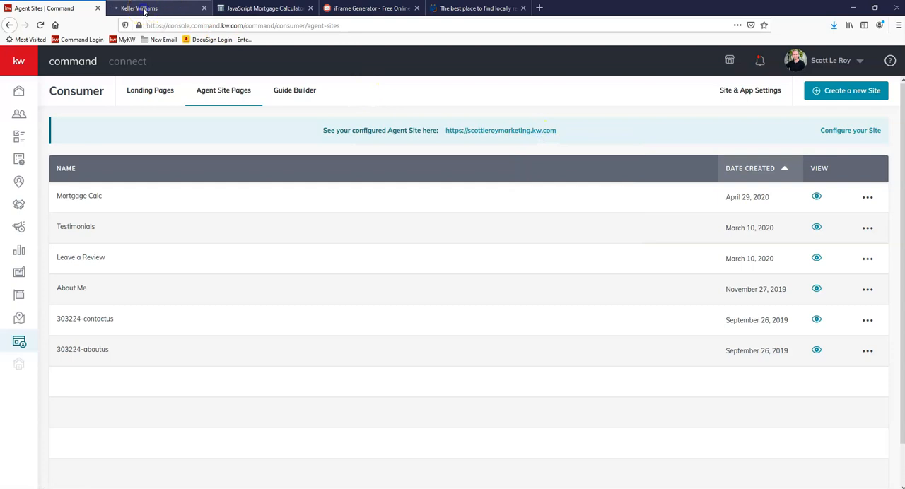
left_click(144, 11)
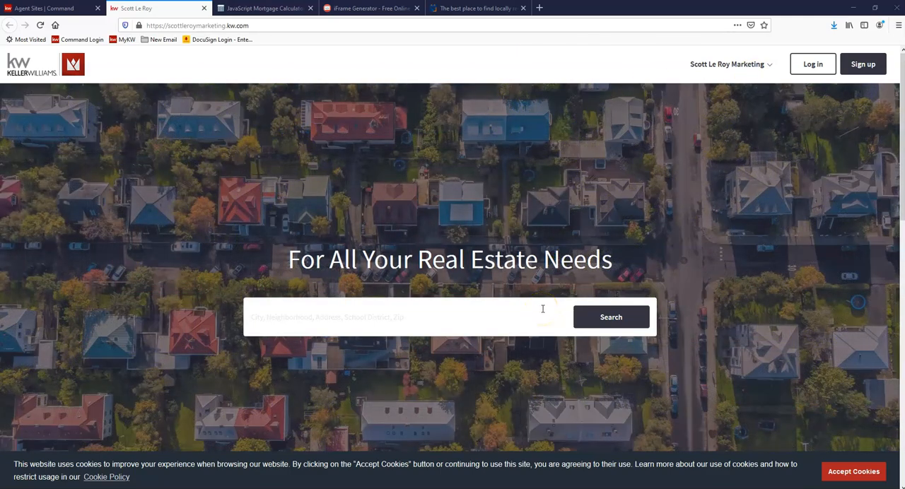
Step: Open the live site's Mortgage Calculator page, accept the cookies and examine the embedded calculator and its mortgage details
left_click(730, 66)
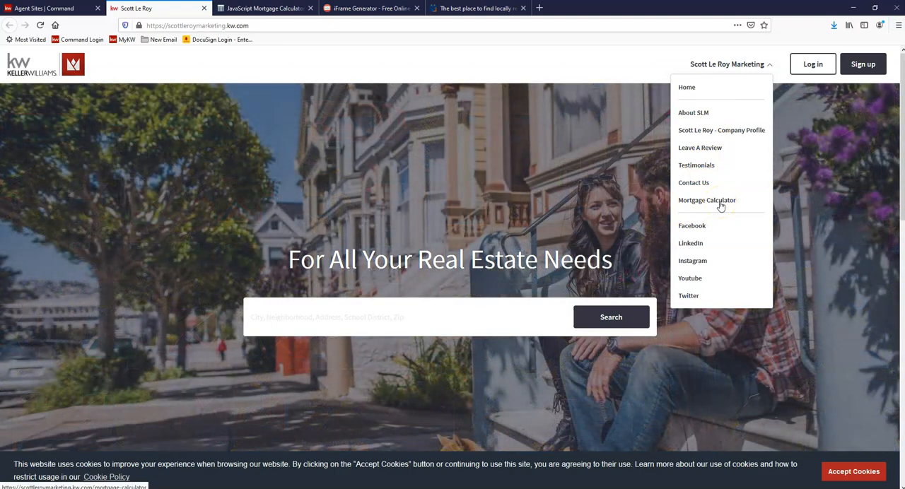
left_click(713, 205)
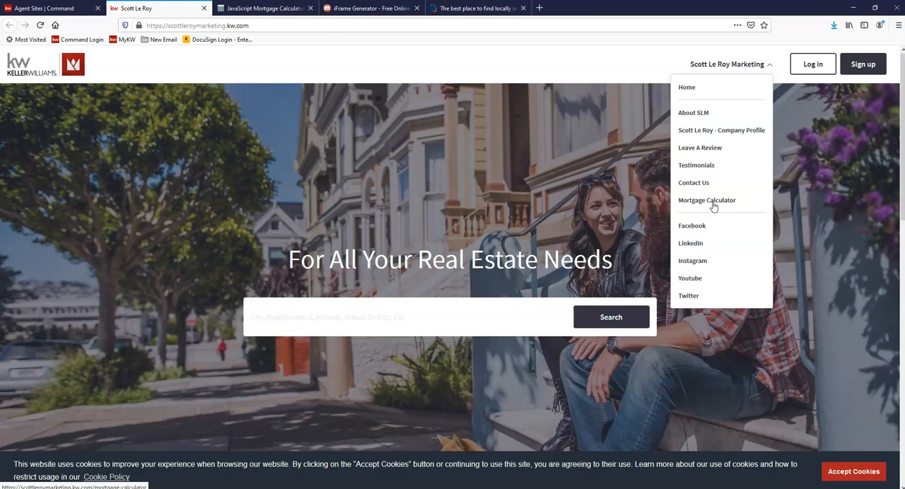
left_click(714, 204)
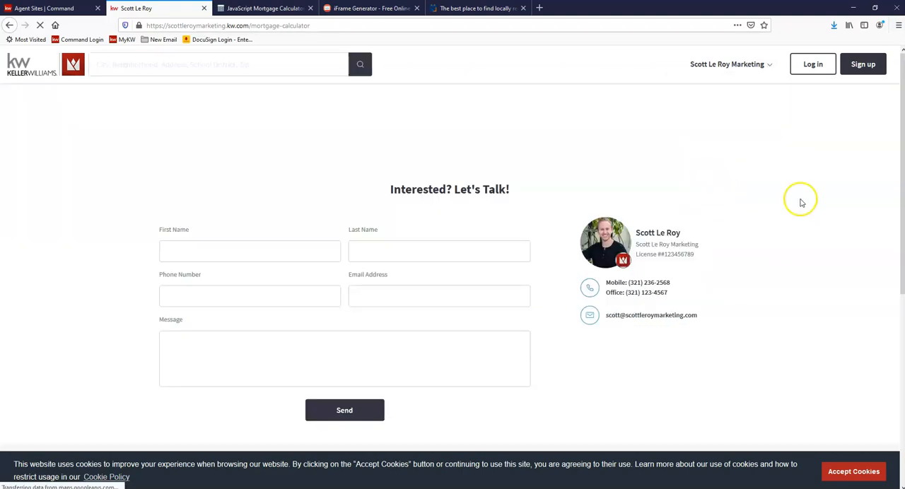
left_click(853, 472)
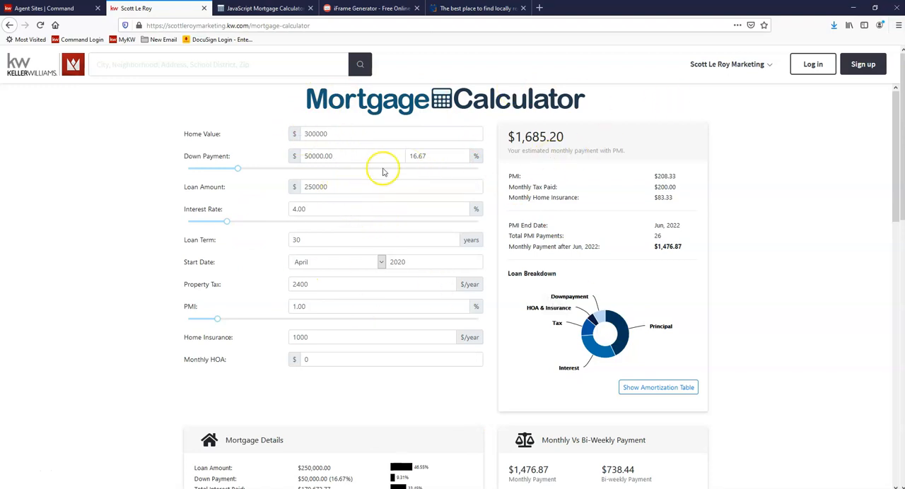
scroll(397, 205, "down", 5)
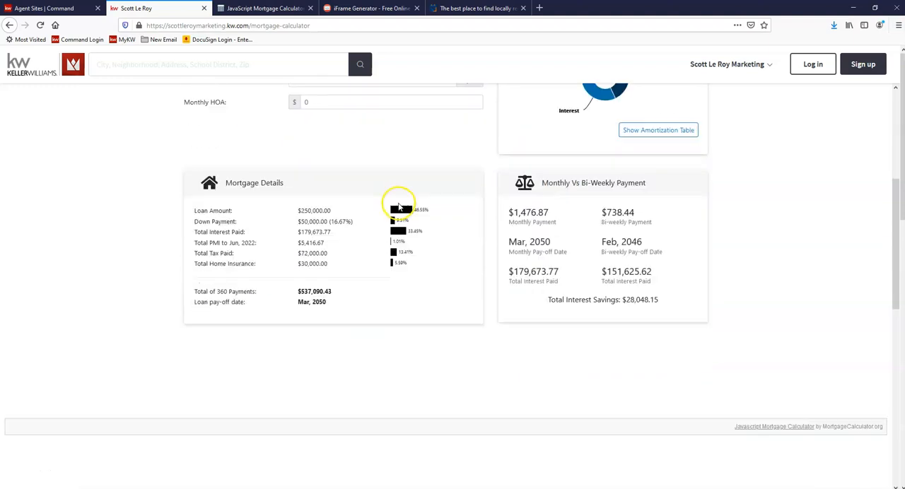
Step: Examine the rest of the live Mortgage Calculator page, including the Contact Me form below the embedded calculator
scroll(400, 200, "down", 5)
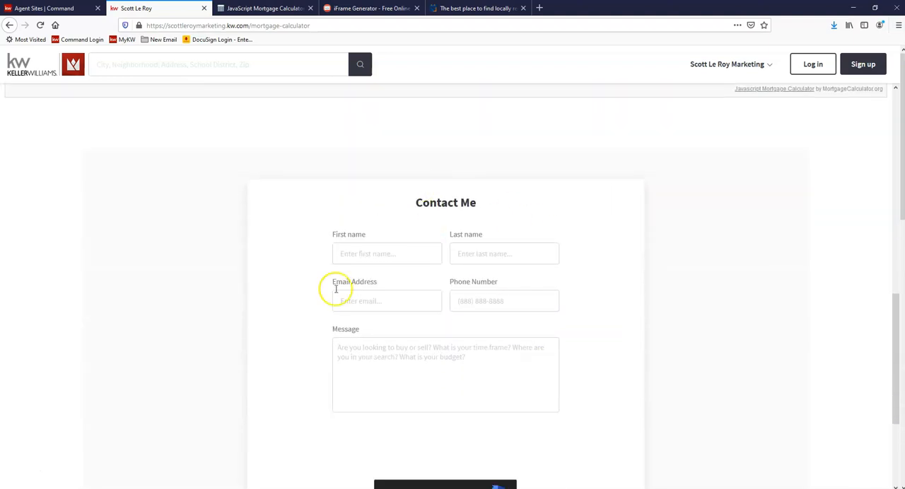
scroll(443, 253, "down", 3)
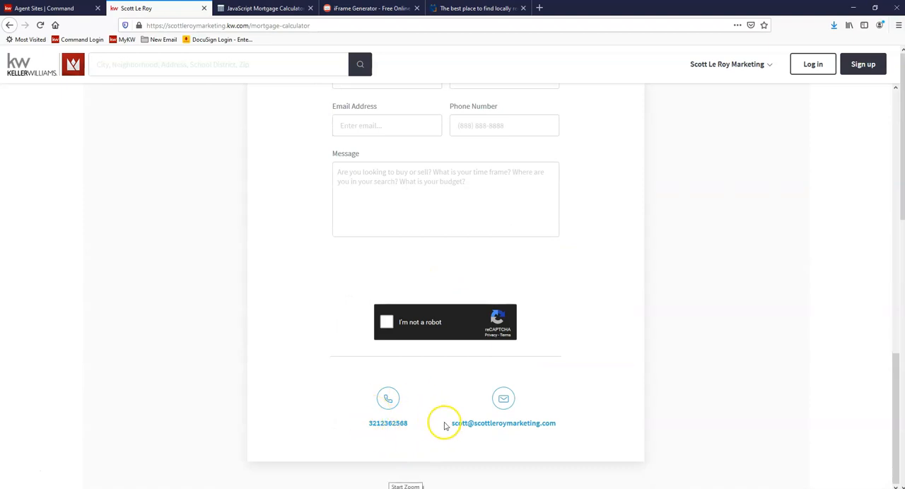
scroll(454, 344, "up", 9)
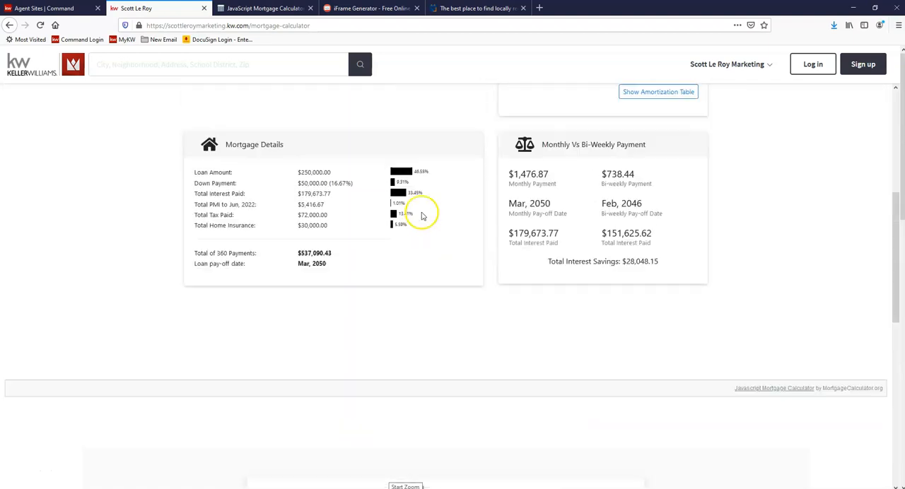
scroll(422, 215, "up", 5)
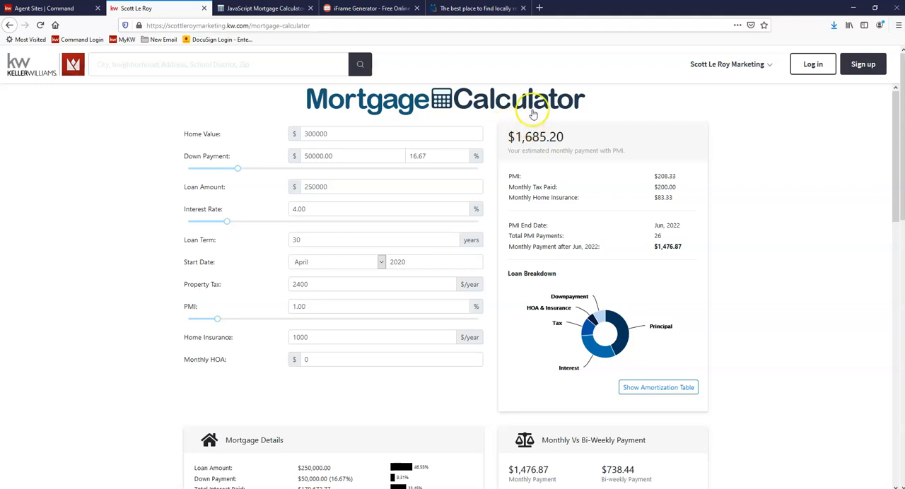
Step: Switch to the HomeKeepr website and open its sign-in page for professionals
left_click(460, 9)
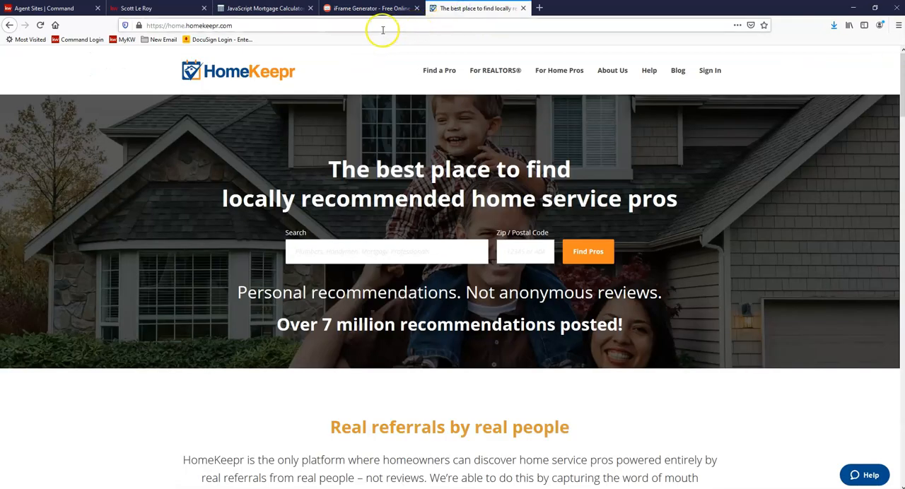
triple_click(201, 26)
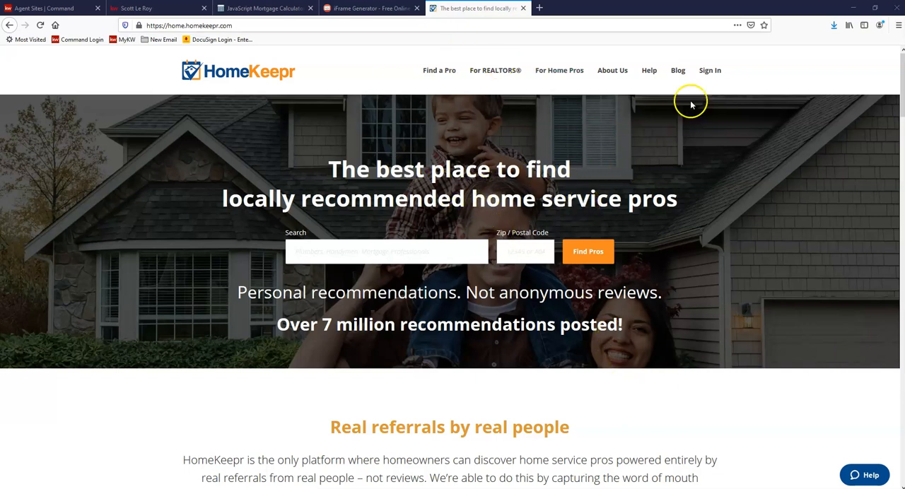
left_click(705, 73)
left_click(706, 108)
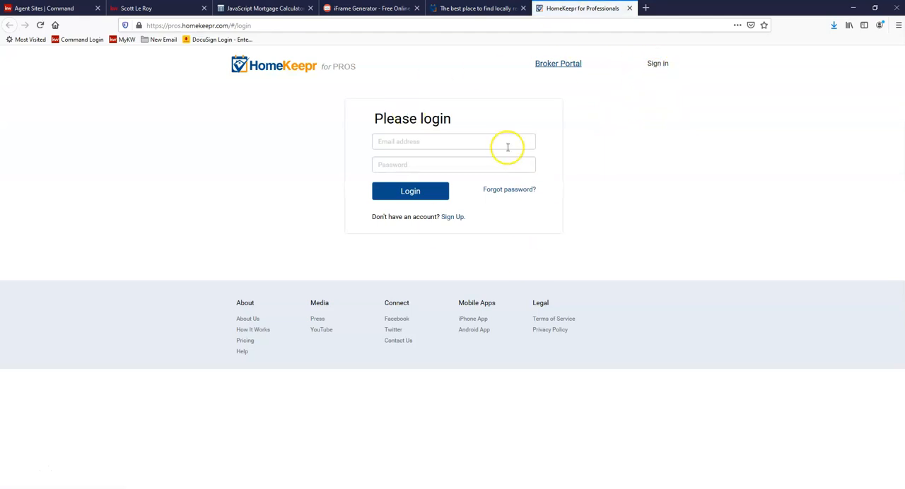
Step: Log in to HomeKeepr for Pros with the account's email address and password
left_click(485, 143)
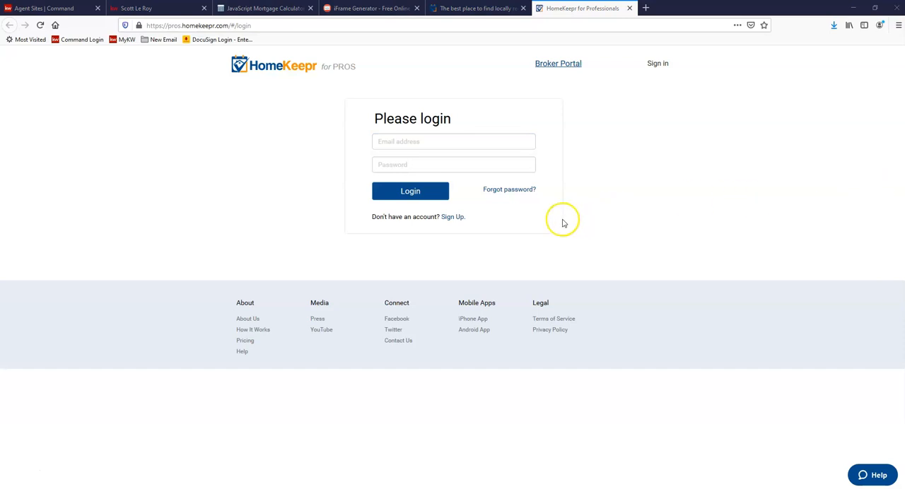
left_click(427, 145)
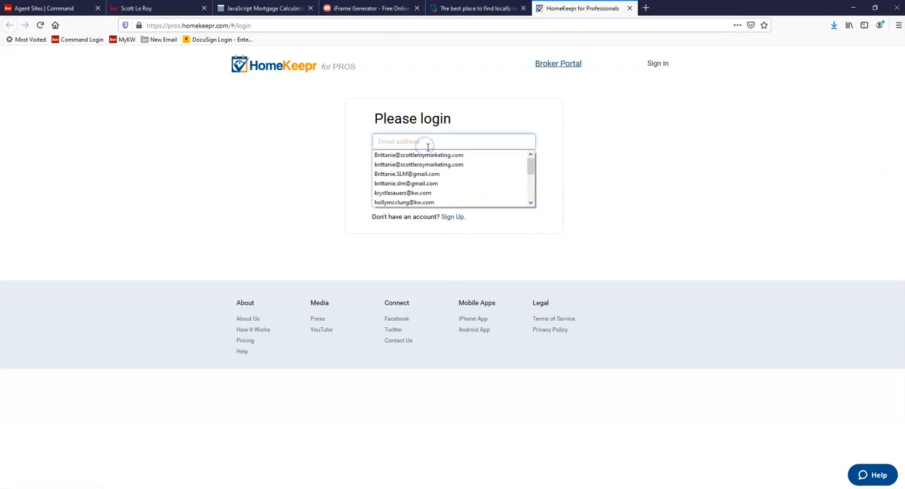
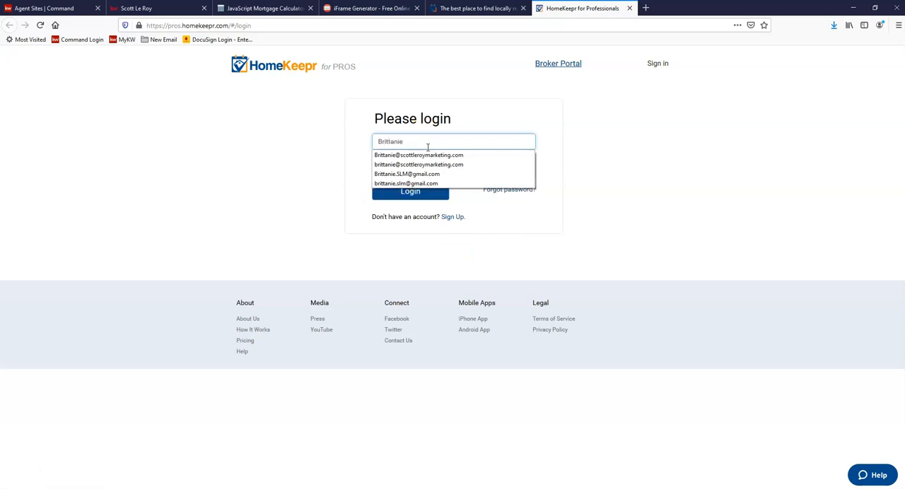
key("Tab")
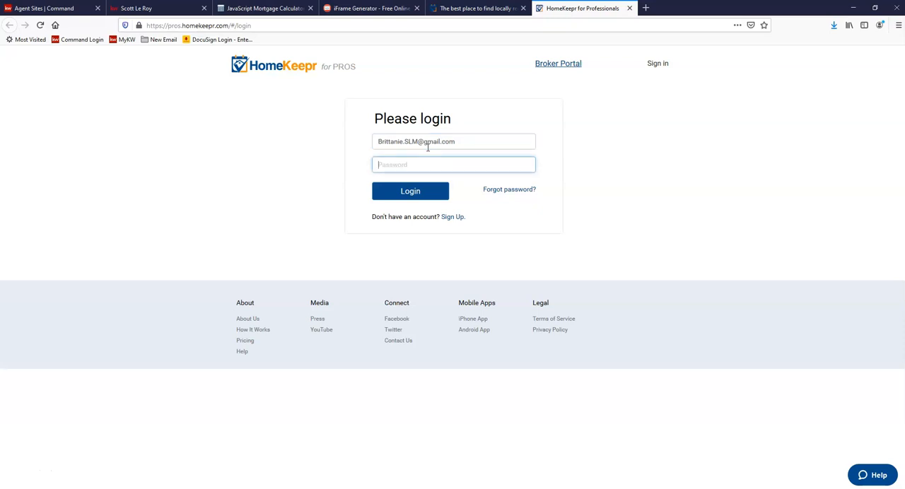
type("********")
left_click(415, 191)
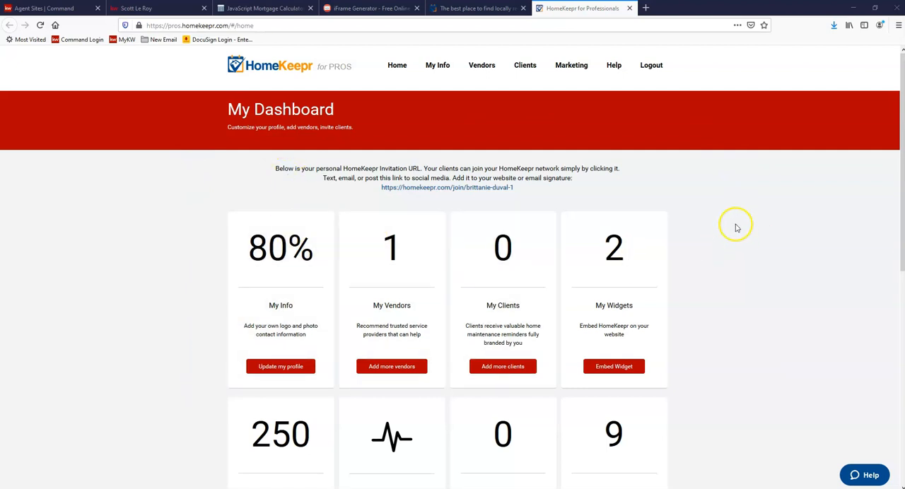
Step: Review the HomeKeepr dashboard and open the My Widgets embedding page
left_click(396, 65)
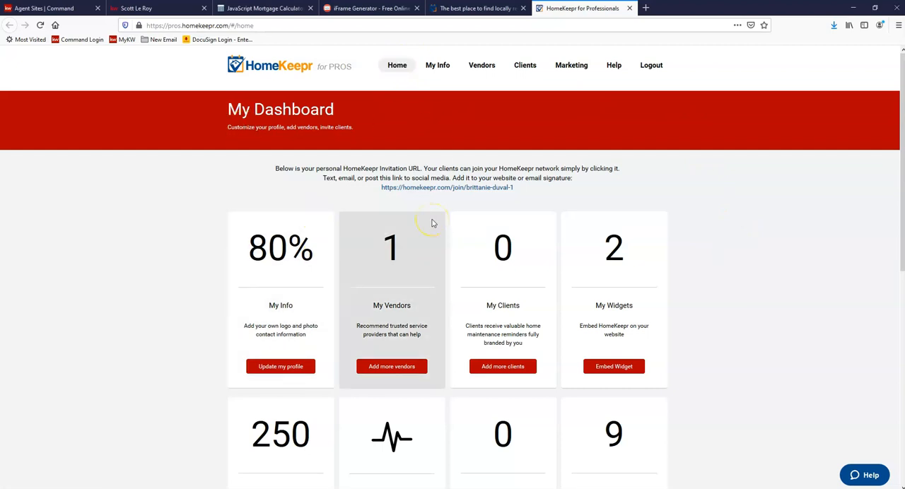
scroll(682, 214, "down", 1)
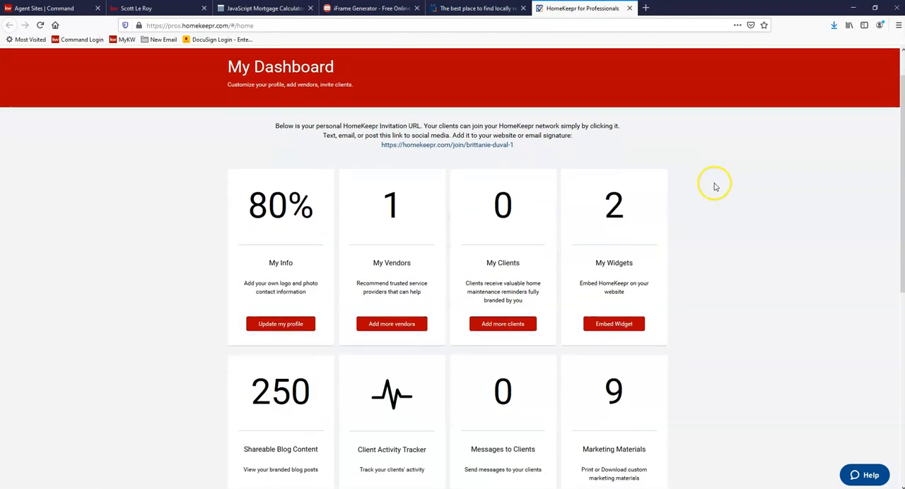
scroll(714, 187, "down", 1)
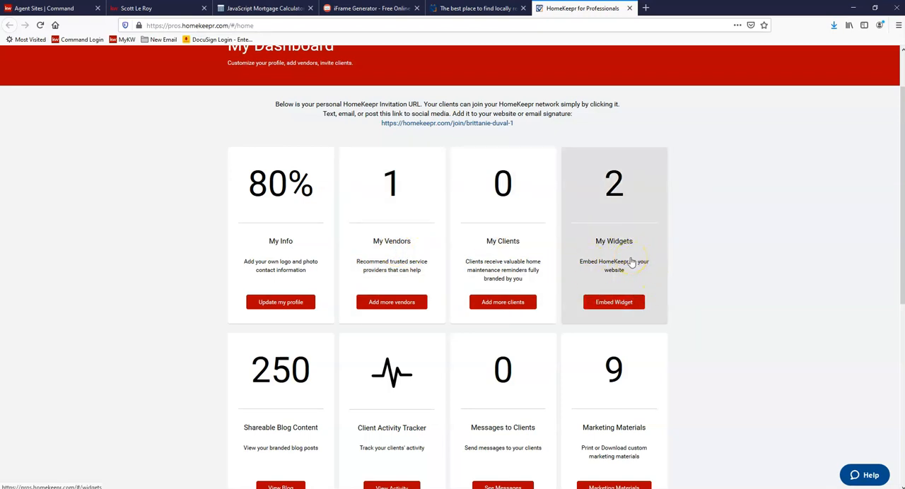
left_click(606, 308)
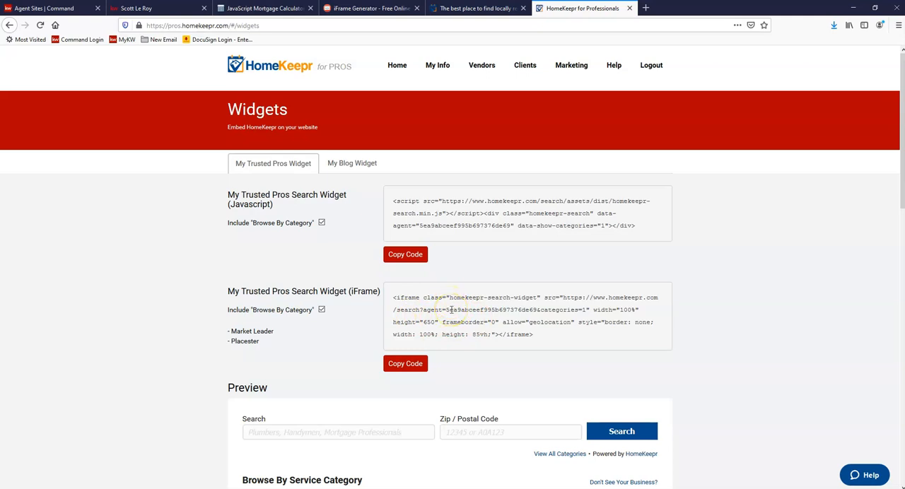
Step: Show the My Blog Widget embed codes and examine the iFrame version and the blog preview
left_click(353, 166)
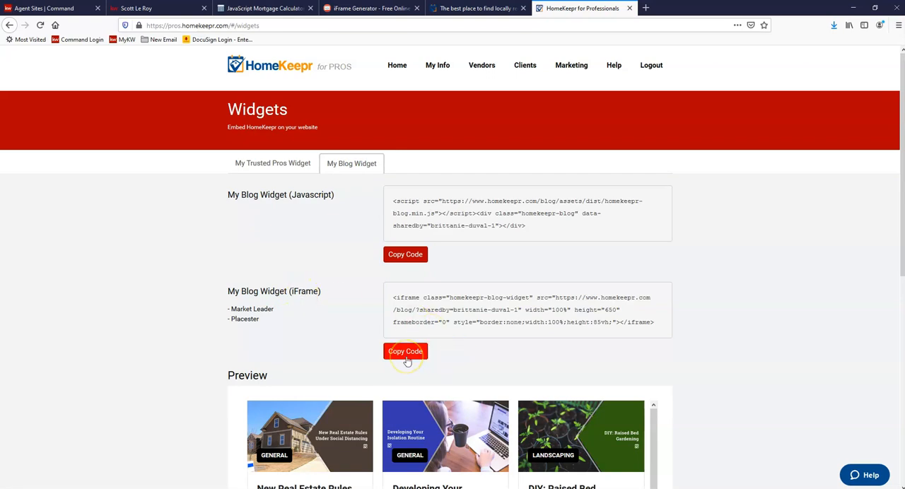
scroll(501, 304, "down", 2)
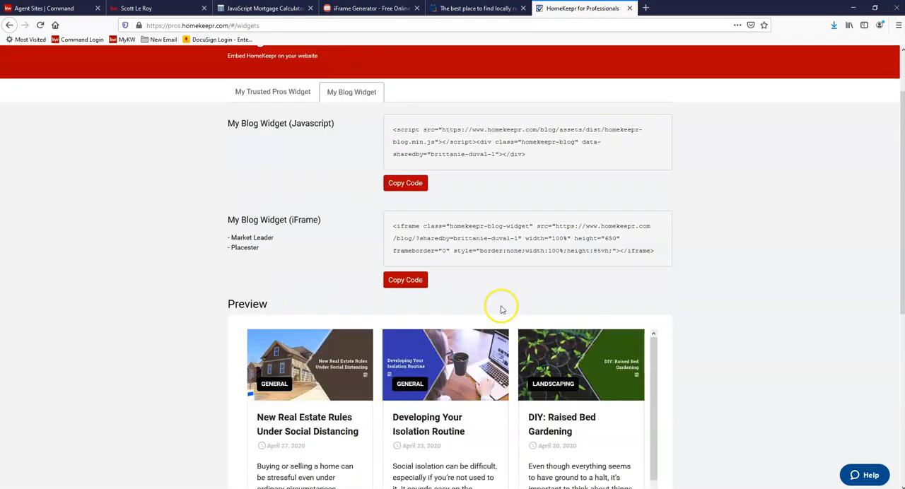
scroll(534, 344, "down", 2)
scroll(534, 344, "up", 3)
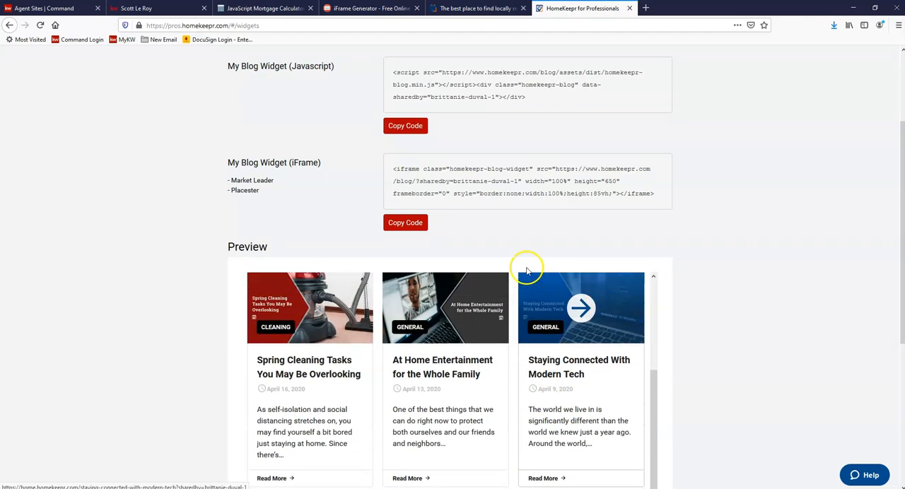
scroll(525, 268, "up", 2)
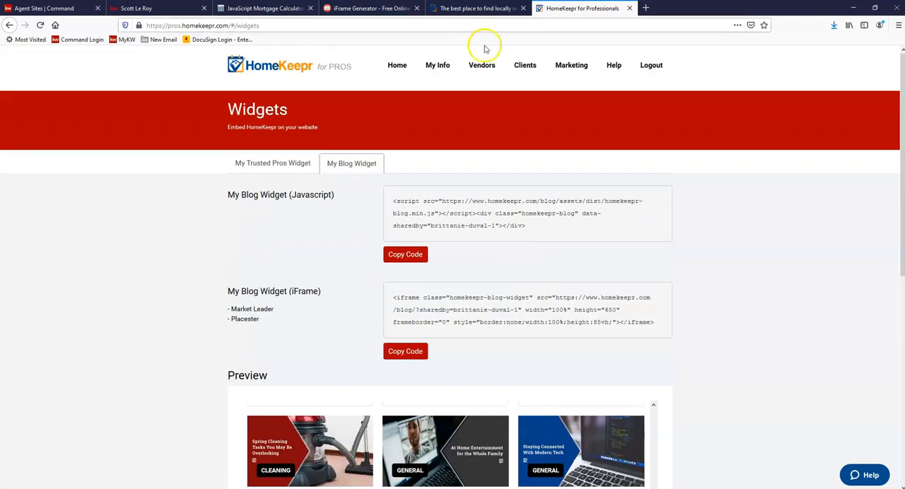
Step: Return to the KW Command agent site pages, create a new page displayed on the agent site and name it "Blog"
left_click(56, 8)
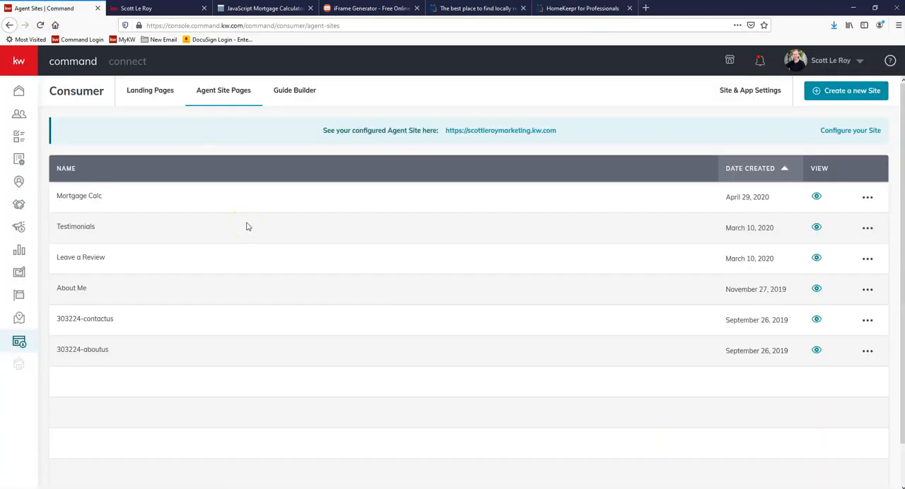
left_click(848, 101)
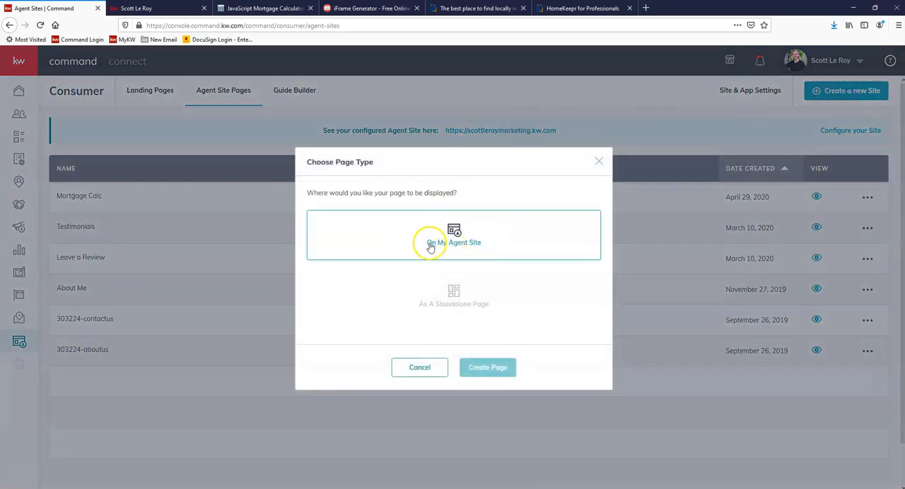
left_click(492, 247)
left_click(489, 368)
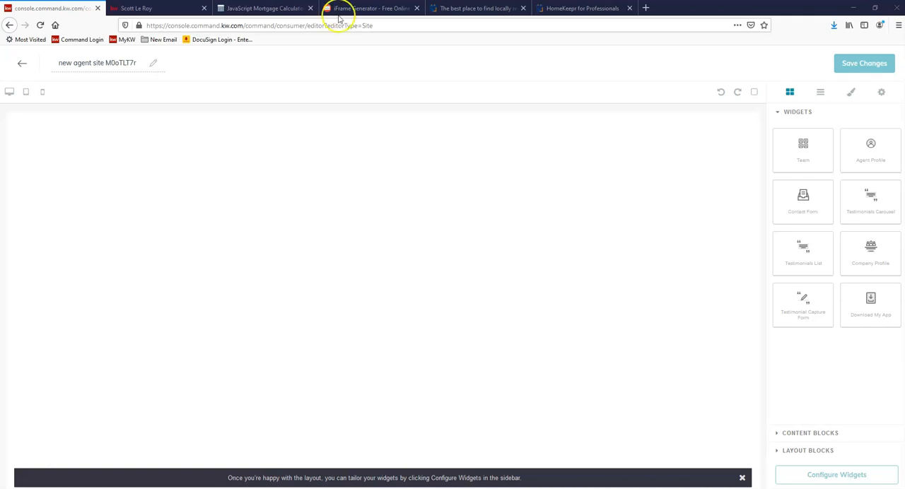
triple_click(112, 62)
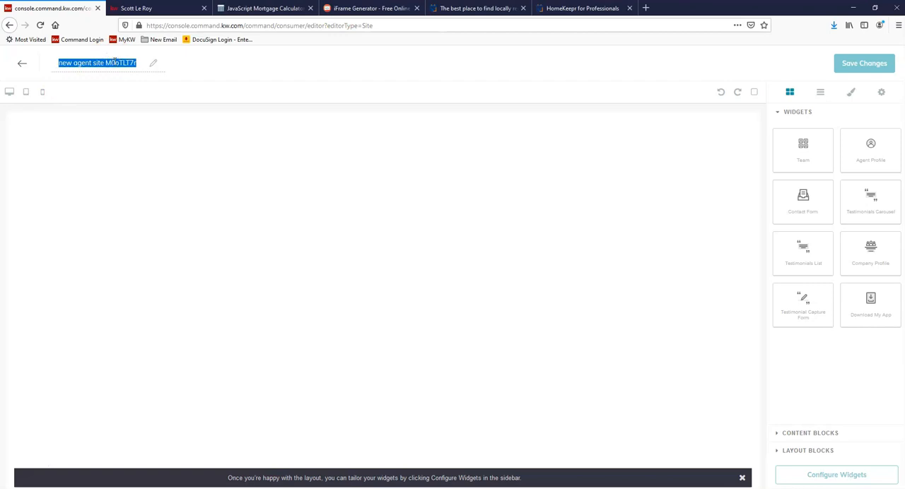
type("Blog")
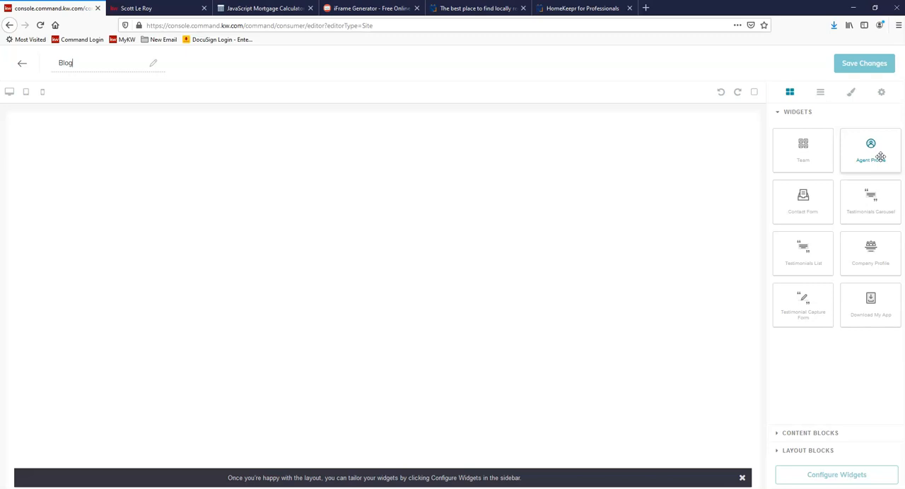
Step: Add the Agent Profile widget to the empty Blog page
left_click_drag(873, 154, 869, 149)
left_click_drag(874, 160, 714, 196)
left_click_drag(875, 147, 461, 221)
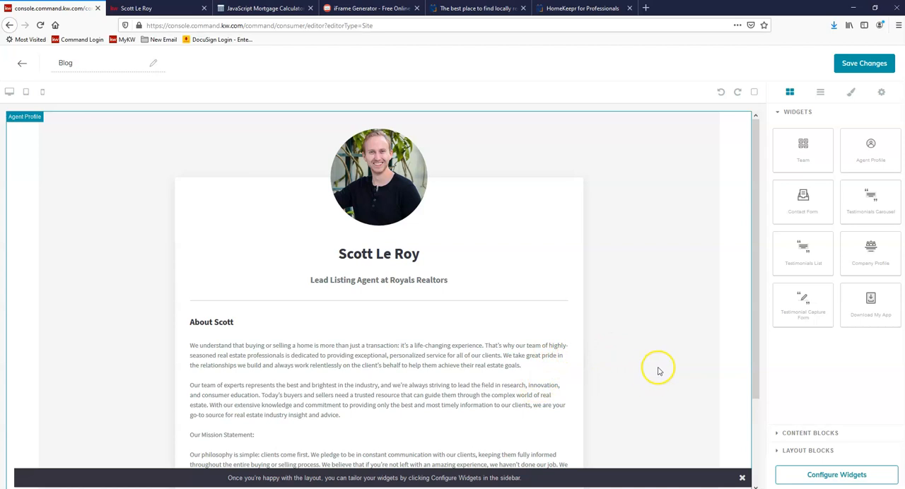
scroll(710, 328, "down", 1)
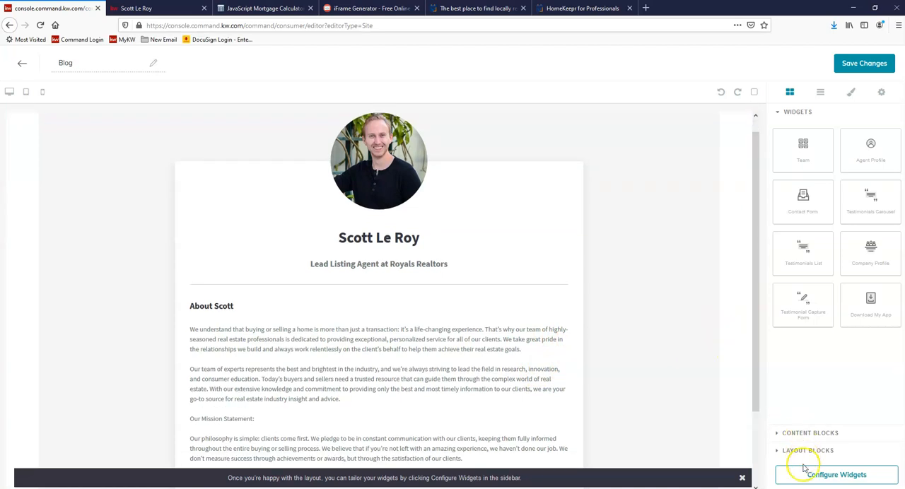
Step: Open the Agent Profile widget's configuration and replace the headshot with the SLM logo image Picture2 from the Desktop
left_click(849, 477)
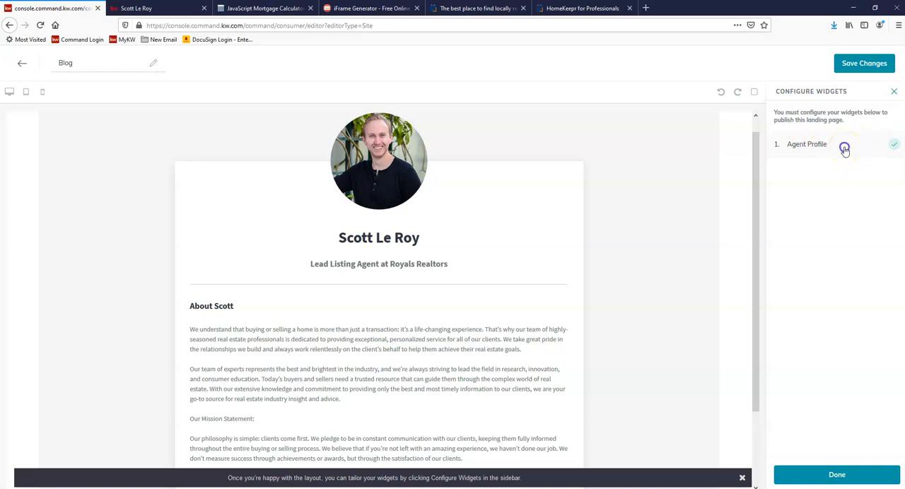
left_click(843, 149)
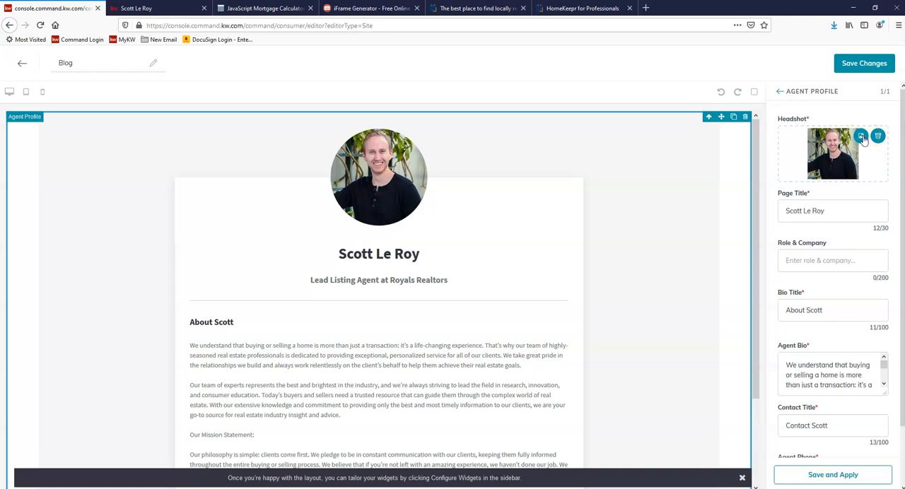
left_click(861, 137)
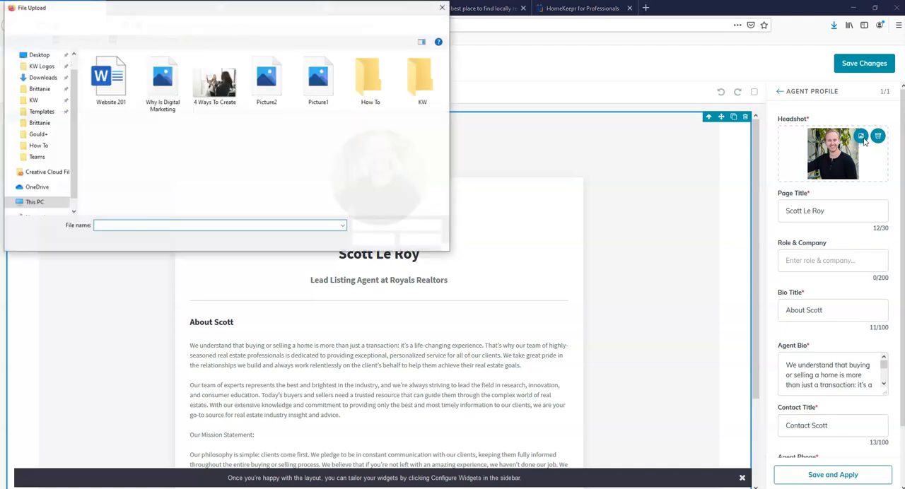
left_click(40, 55)
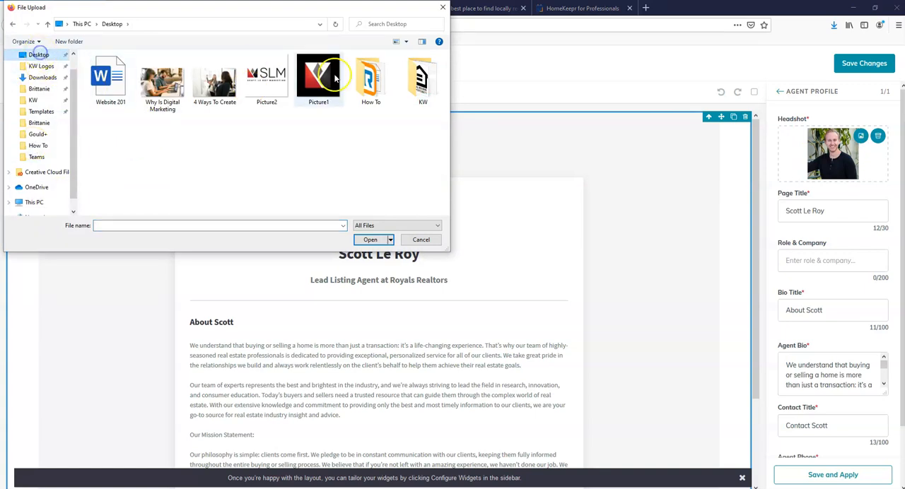
double_click(270, 93)
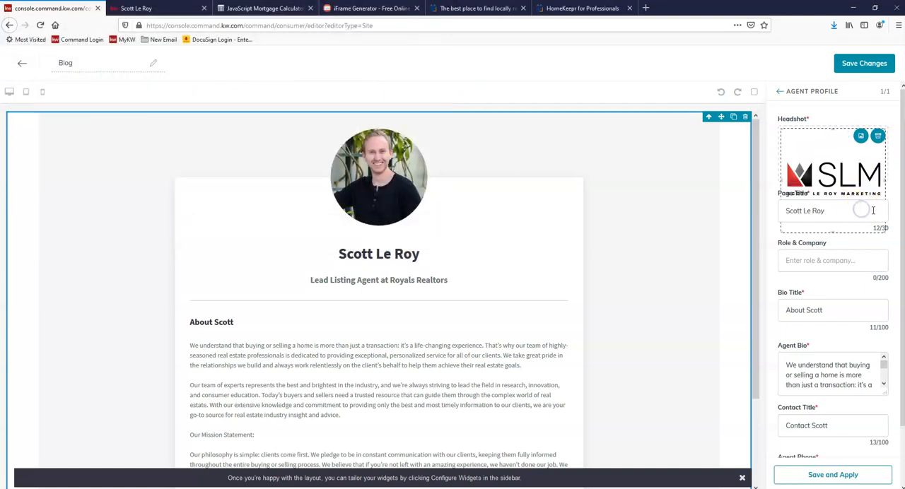
Step: Append "'s Blog" to the agent's name in the profile's page title and set Role & Company to "Powered by Homekeepr"
left_click_drag(872, 209, 719, 214)
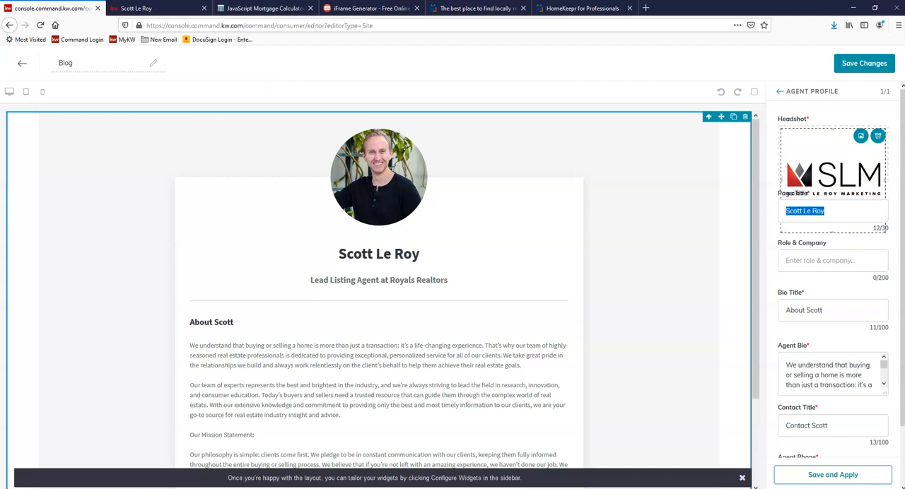
left_click(883, 220)
type("'s")
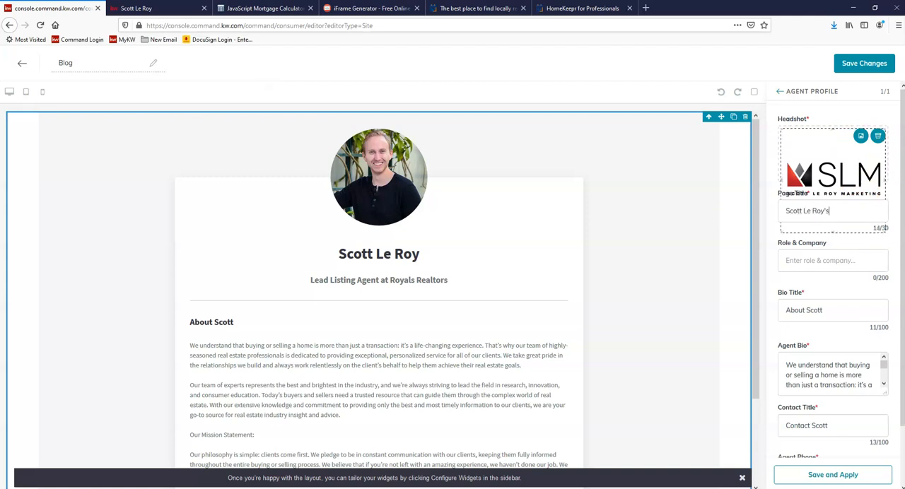
type(" Blog")
scroll(873, 208, "down", 2)
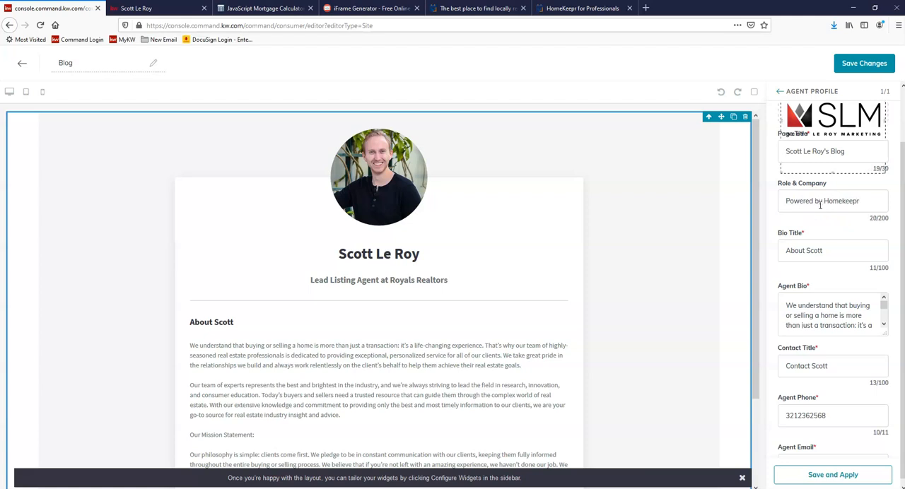
Step: Replace the Bio Title with a single blank space and clear all the default text from the Agent Bio
scroll(863, 226, "down", 1)
left_click_drag(828, 245, 671, 247)
key("BackSpace")
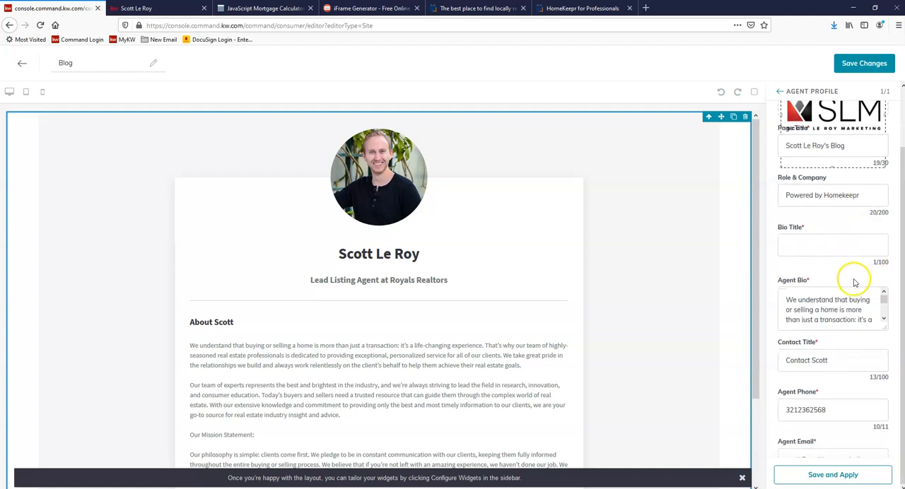
scroll(820, 300, "down", 1)
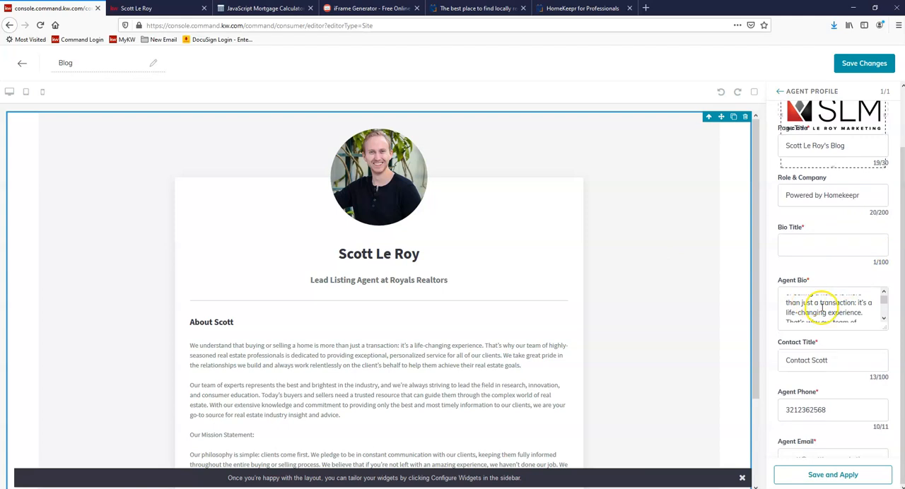
triple_click(822, 309)
key("BackSpace")
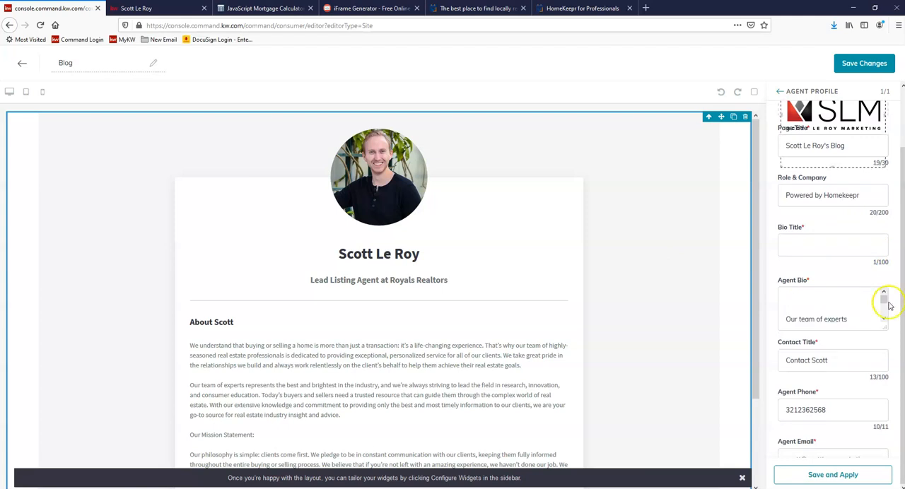
left_click_drag(792, 296, 826, 374)
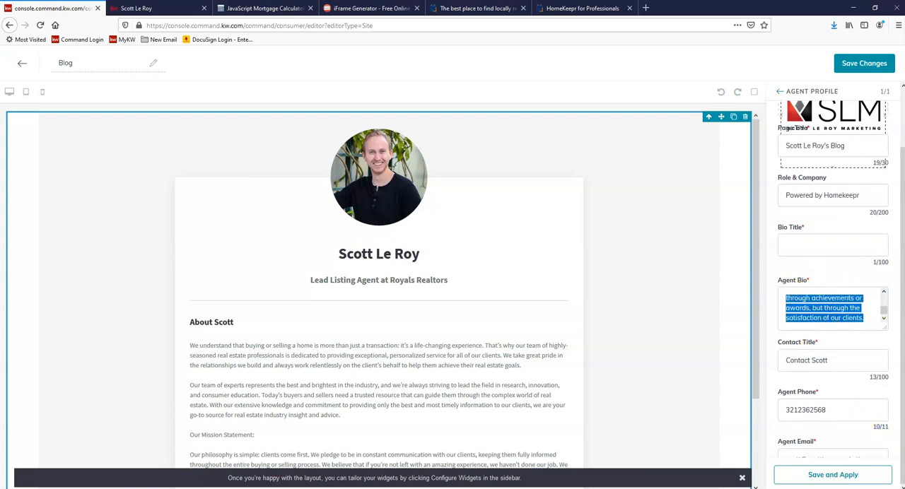
key("BackSpace")
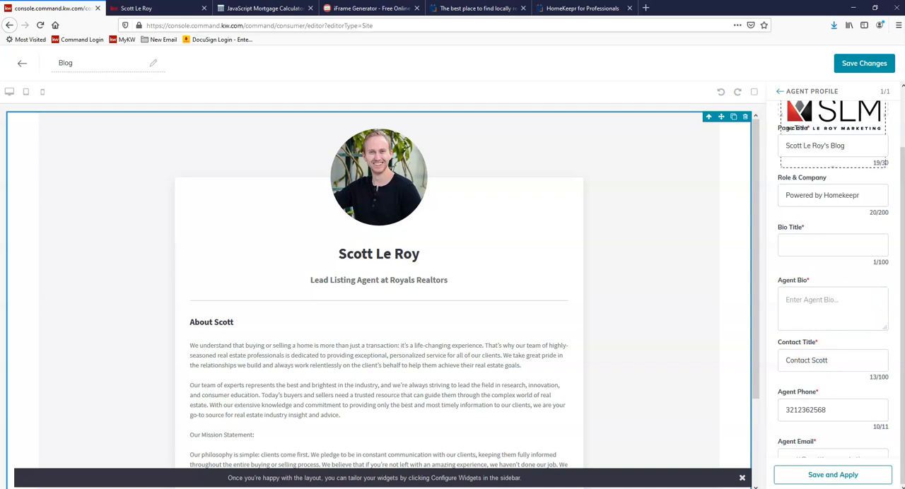
Step: Paste the copied blog iframe embed code with 100% width and 85vh height into the Agent Bio and apply the widget settings
right_click(787, 299)
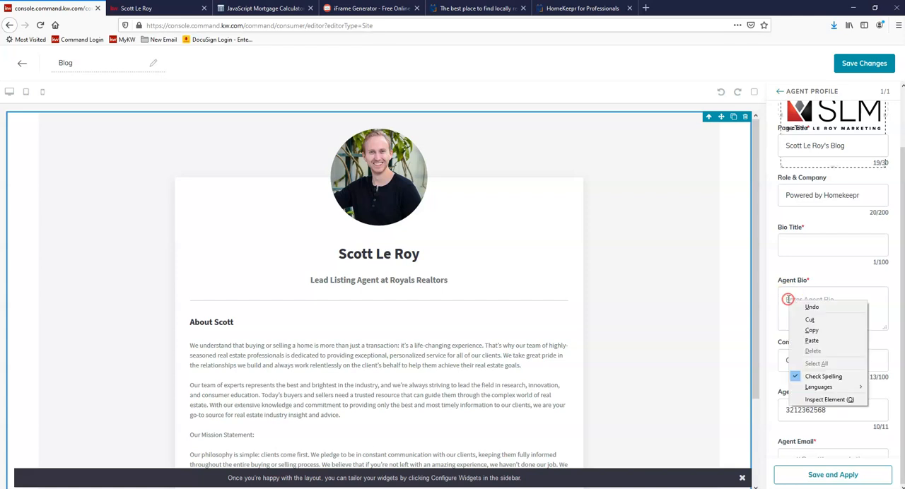
left_click(818, 342)
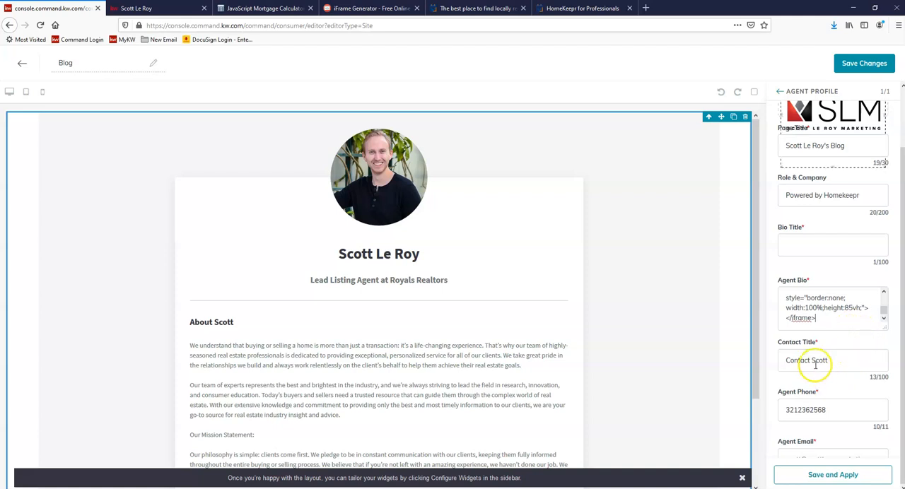
left_click(814, 409)
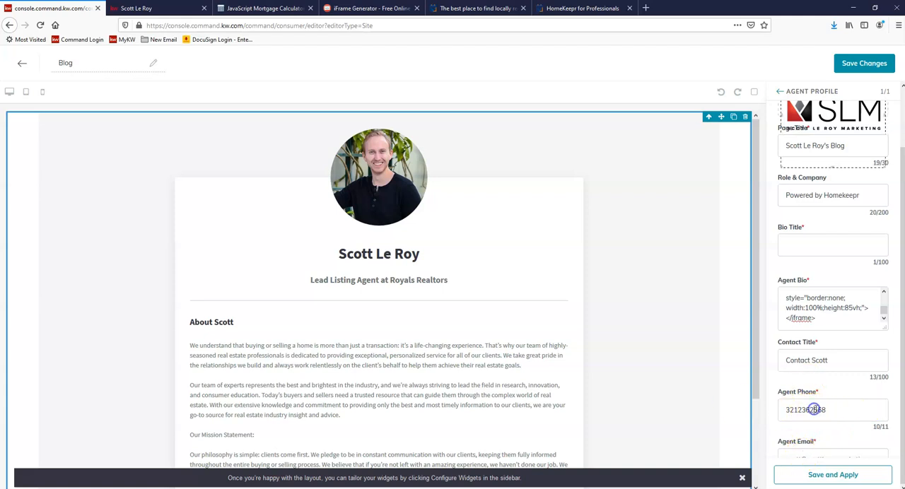
left_click(834, 475)
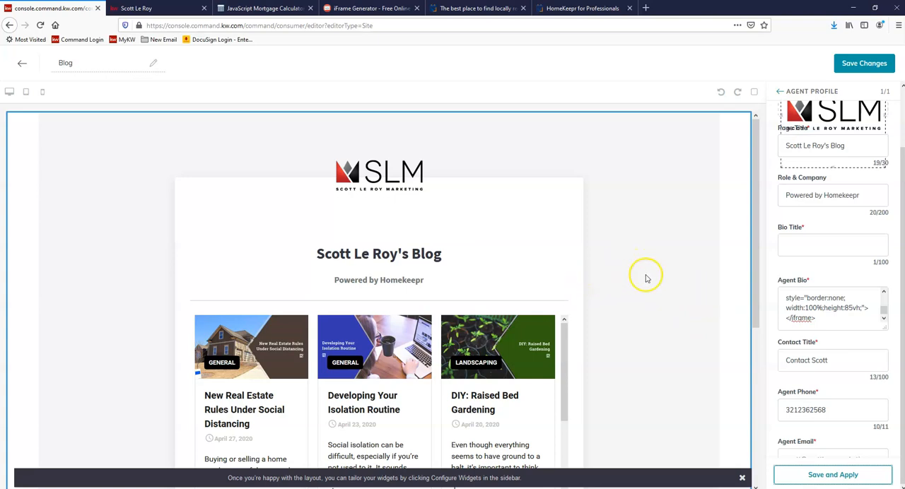
Step: Review the Blog page preview from the logo and title through the embedded articles to the contact section
scroll(668, 275, "down", 1)
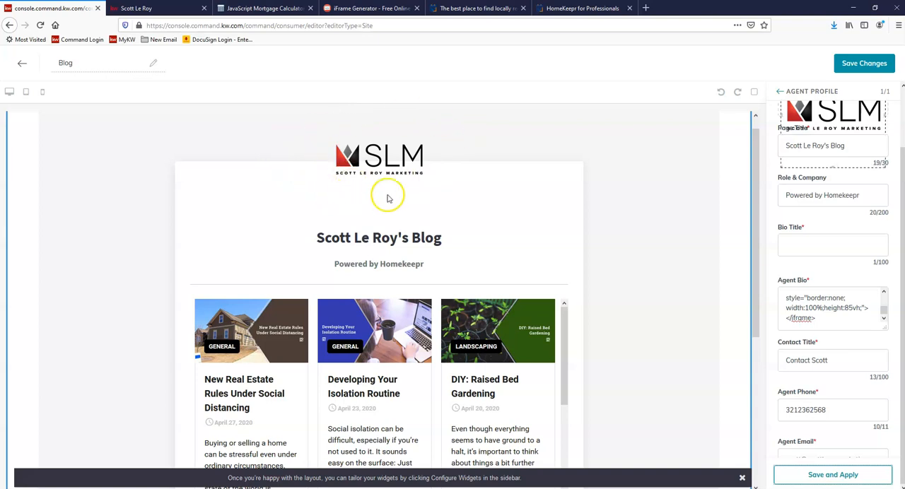
scroll(424, 184, "down", 1)
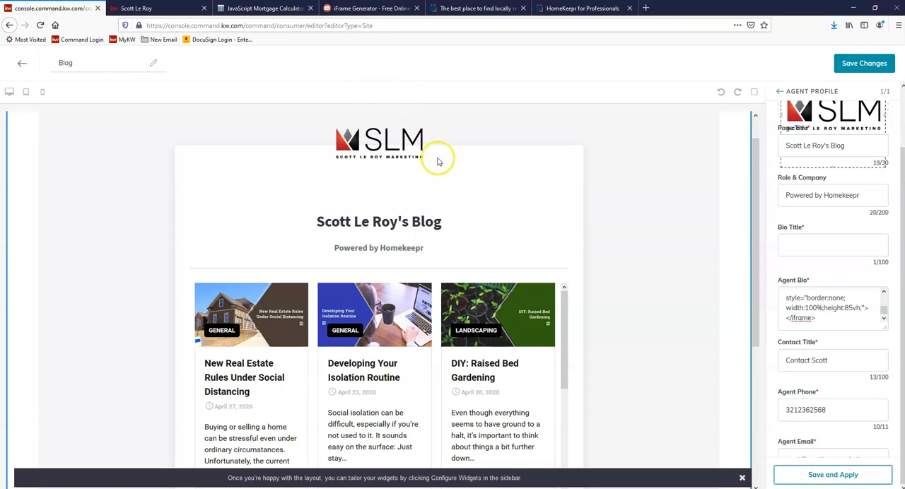
scroll(434, 156, "down", 1)
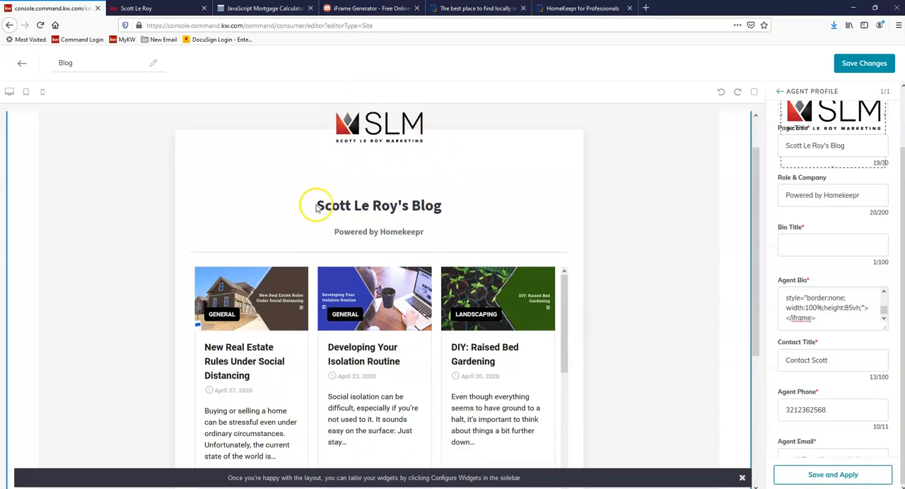
scroll(347, 209, "down", 1)
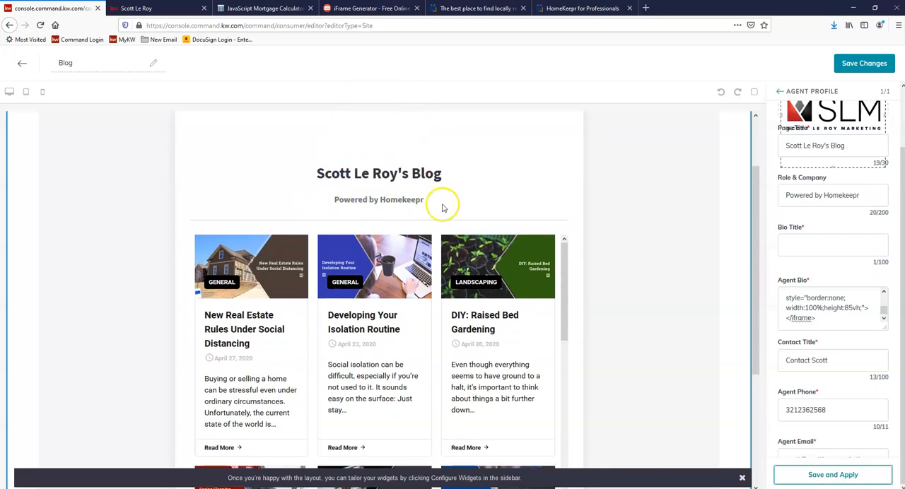
scroll(488, 290, "down", 10)
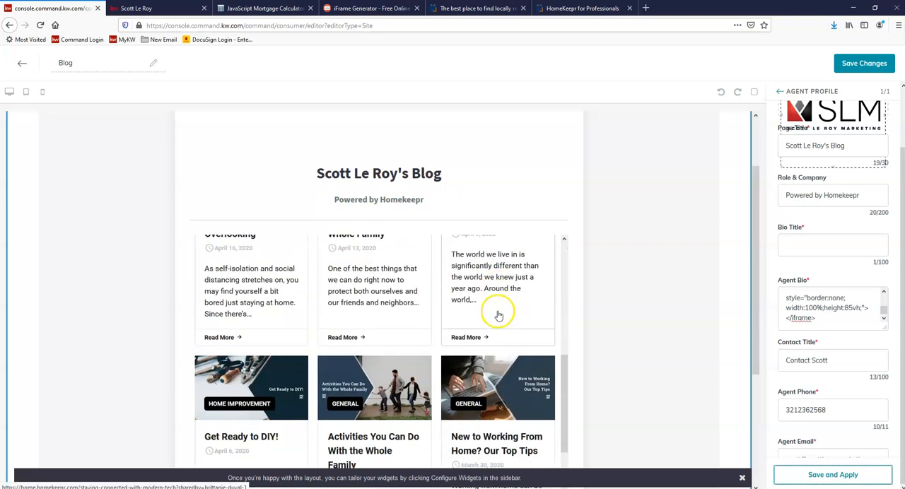
scroll(533, 312, "down", 3)
scroll(600, 304, "down", 3)
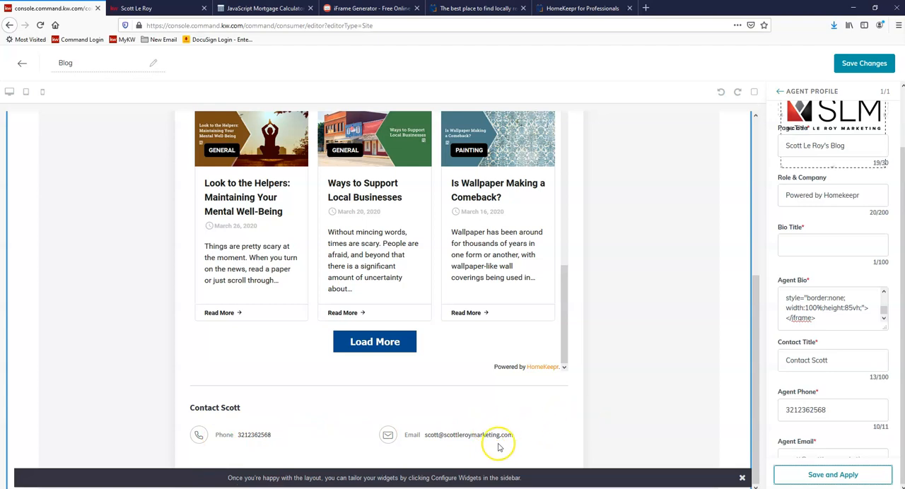
Step: Save the Blog page and publish it as an agent site
left_click(862, 71)
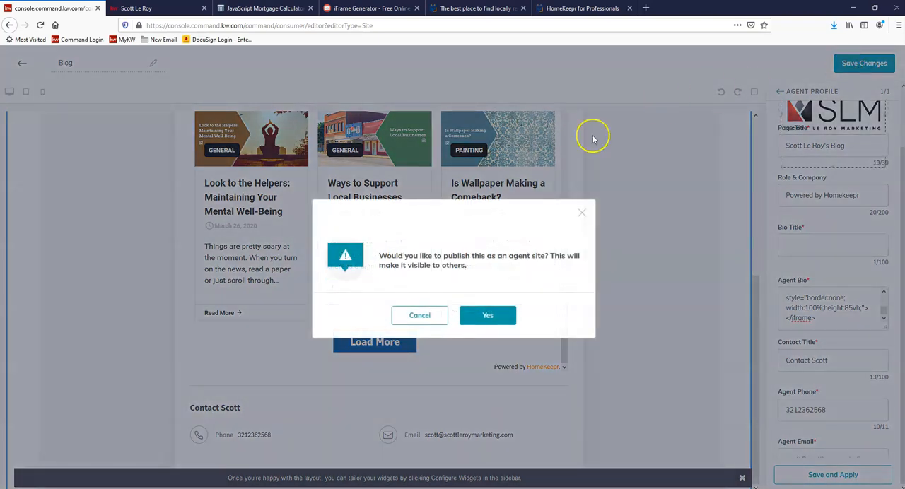
left_click(503, 320)
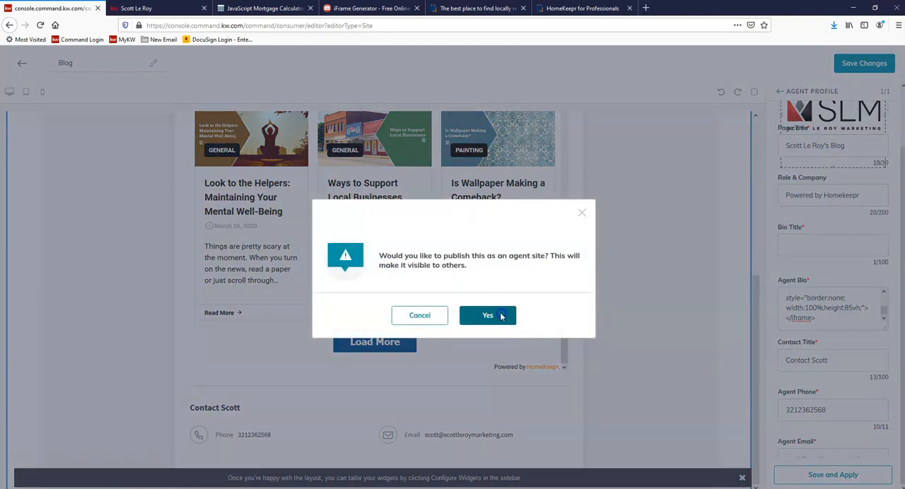
left_click(500, 316)
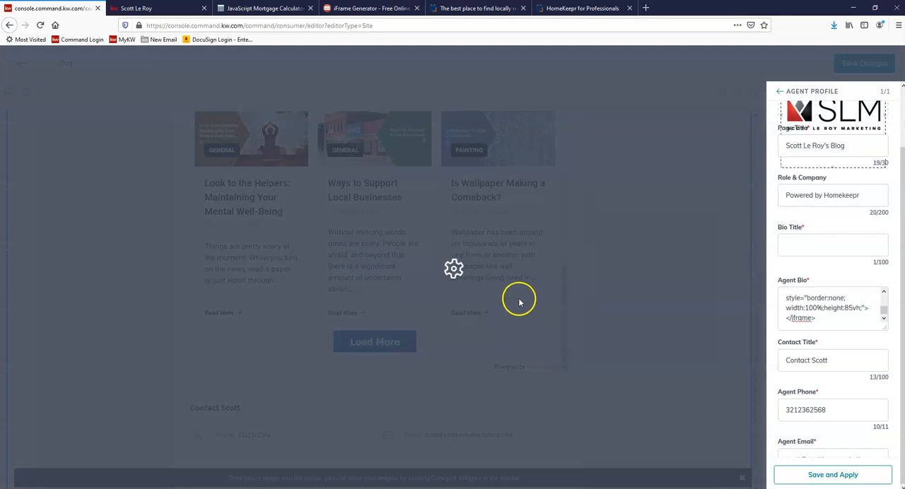
left_click(558, 294)
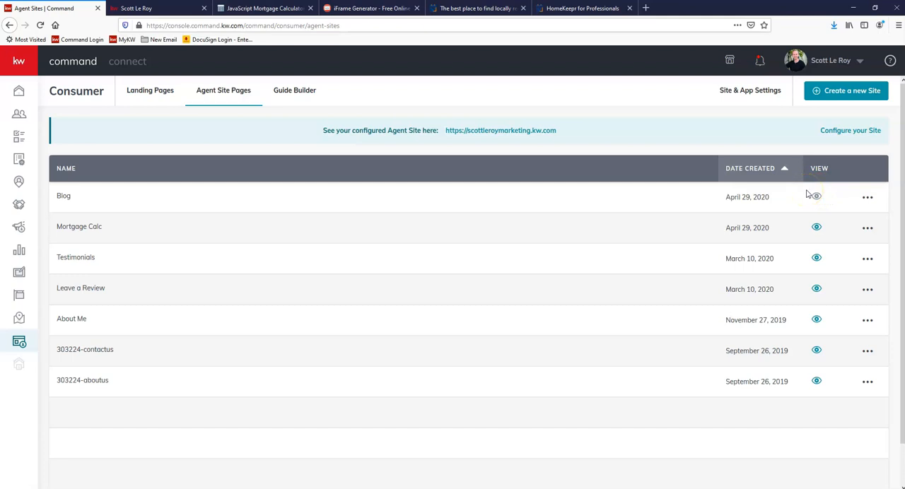
Step: Add a page entry to the agent site's navigation in the site page settings, using the Blog page as its source
left_click(742, 92)
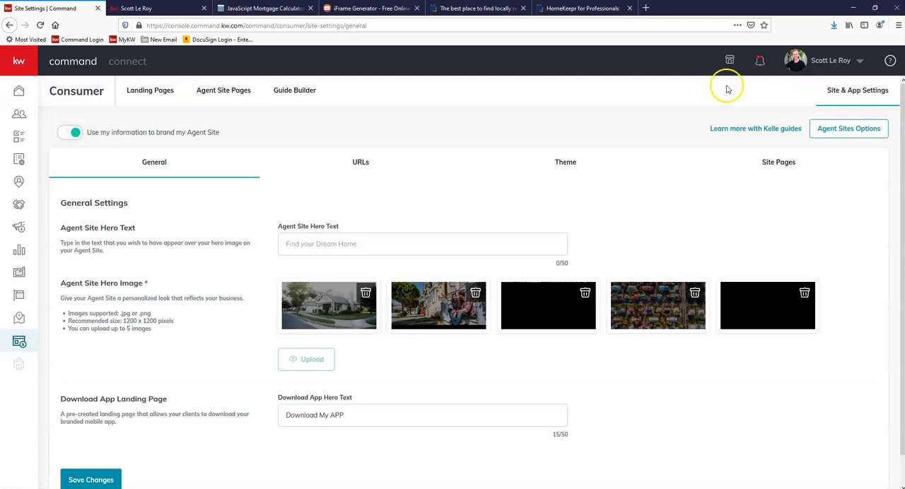
left_click(776, 167)
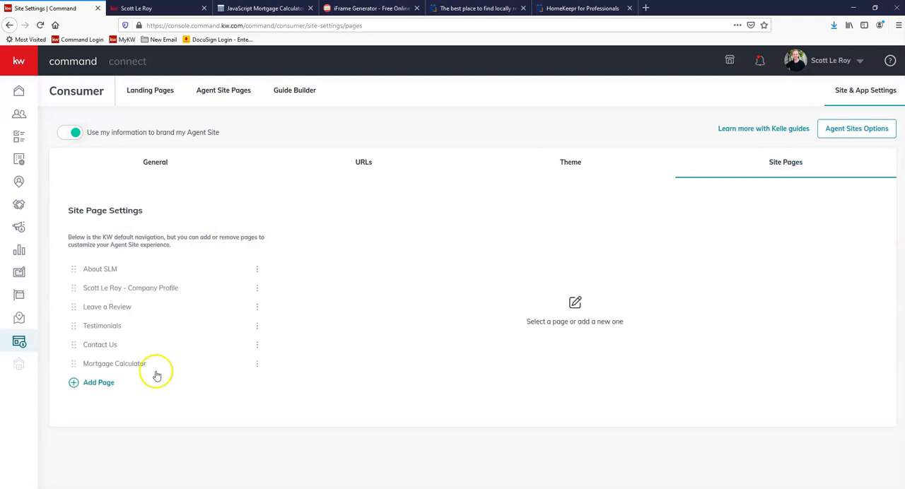
left_click(99, 383)
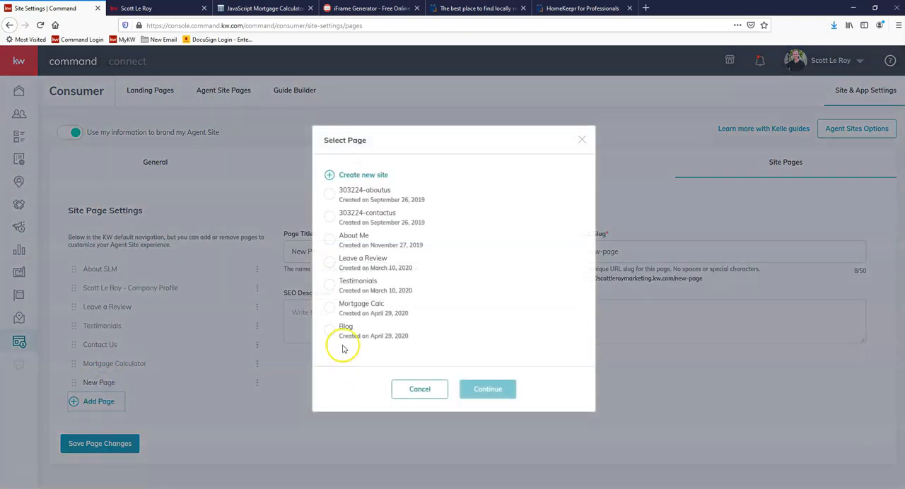
left_click(332, 337)
left_click(480, 390)
Step: Set the new navigation entry's page title to "Blog" and URL slug to "blog", and start its SEO description
left_click_drag(422, 254, 44, 215)
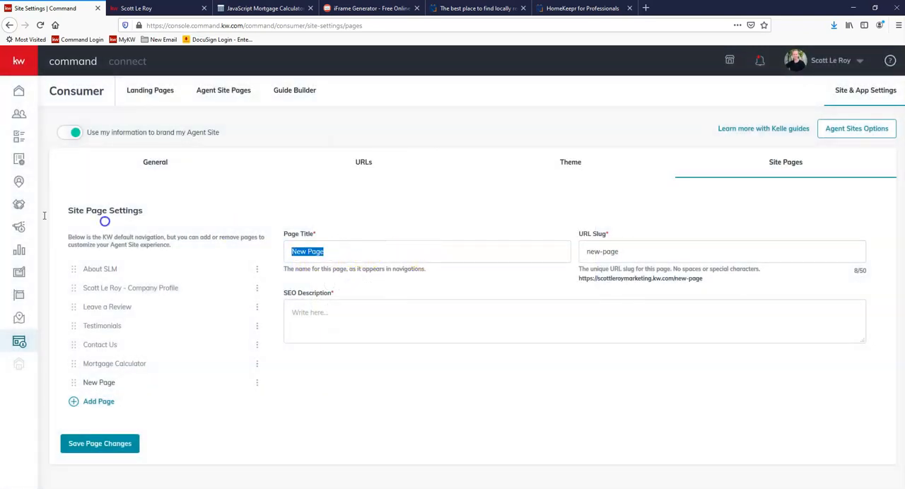
type("Blog")
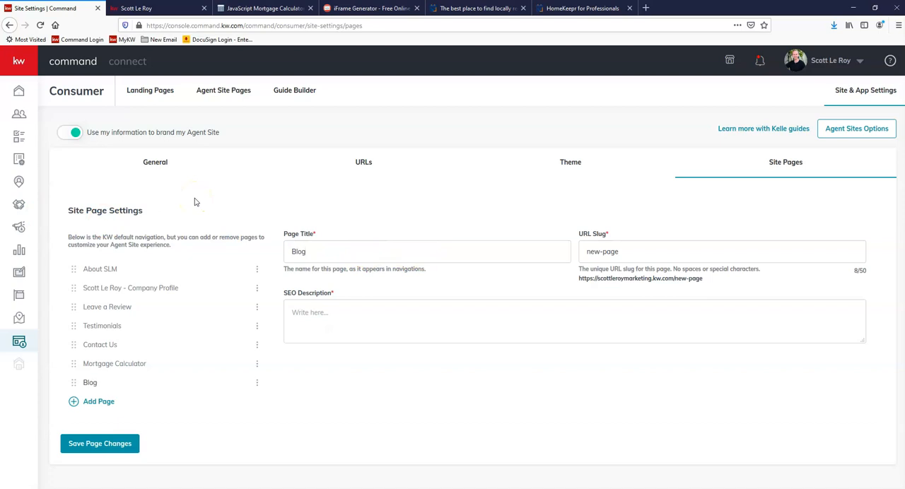
type("blog")
left_click(321, 311)
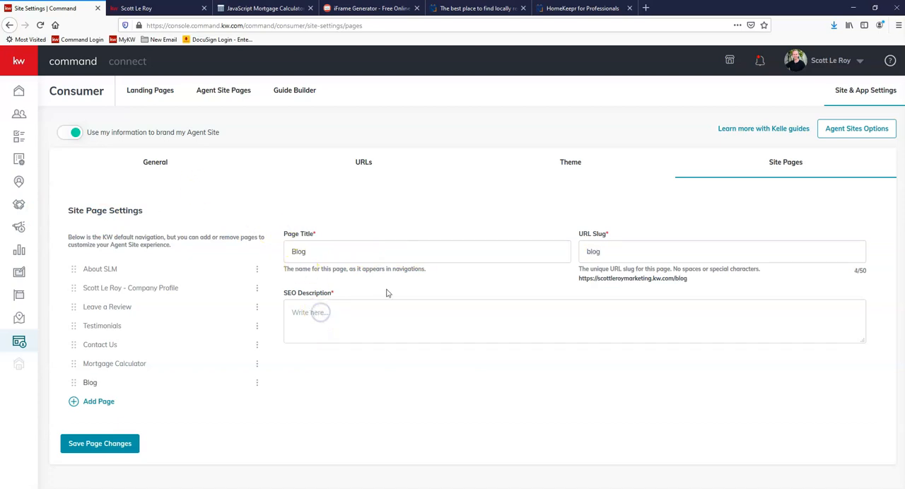
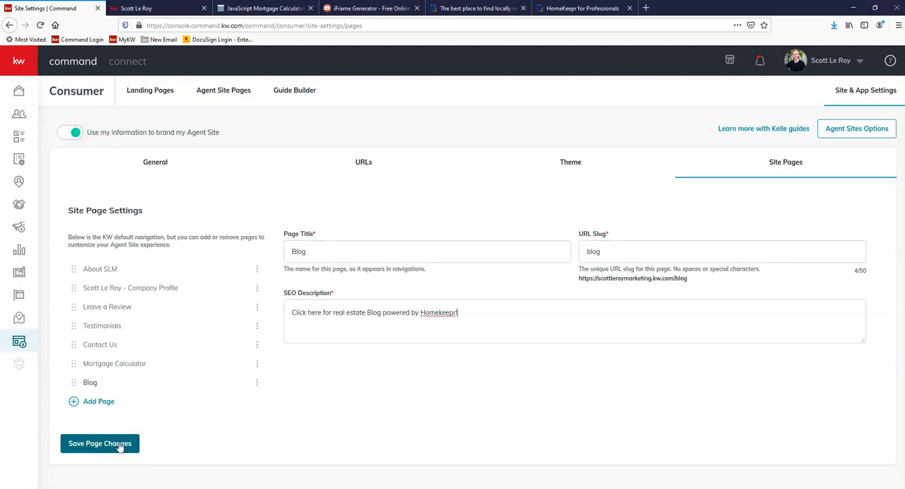
Step: Save the site page changes and open the Blog page from the navigation of the reloaded live agent site
left_click(120, 443)
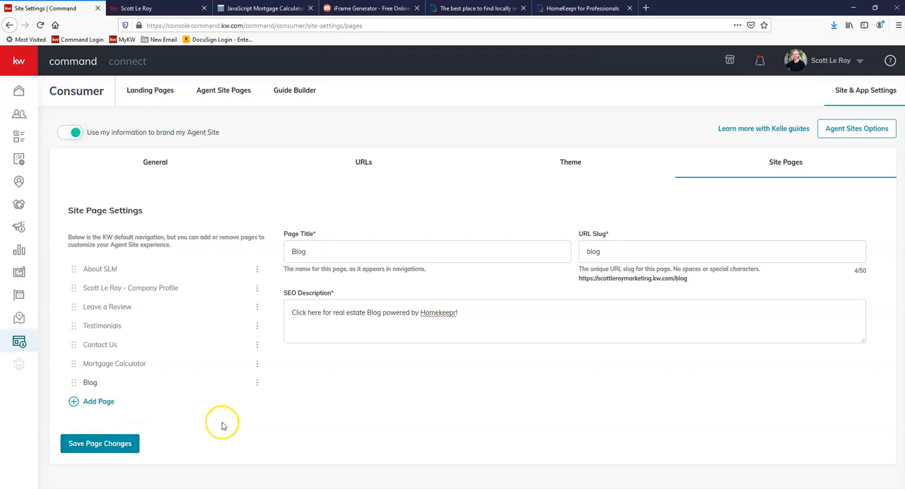
left_click(136, 9)
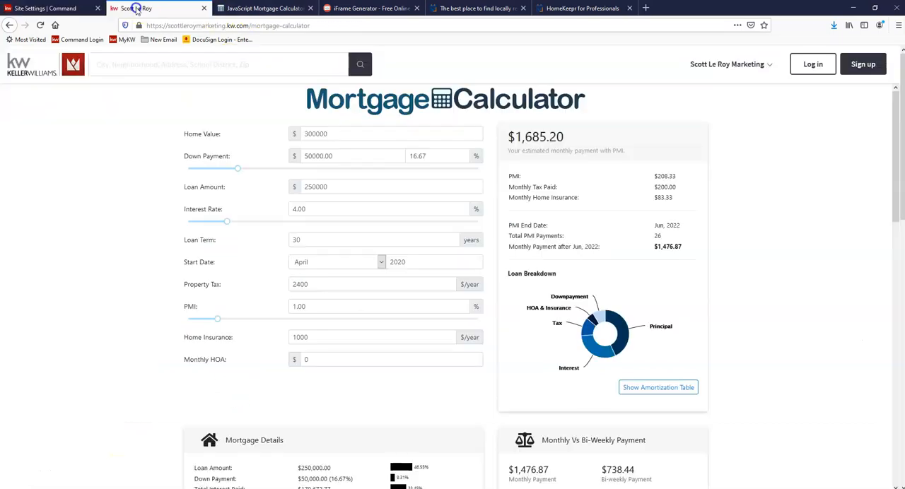
left_click(40, 24)
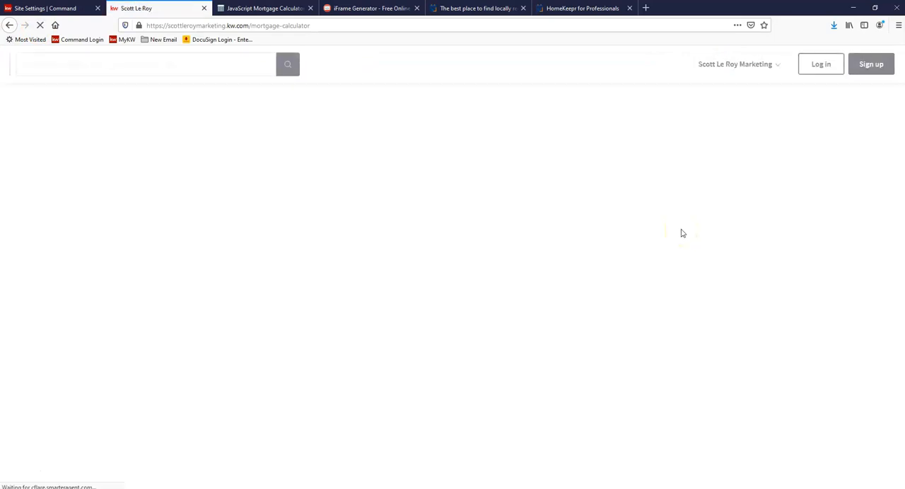
left_click(715, 66)
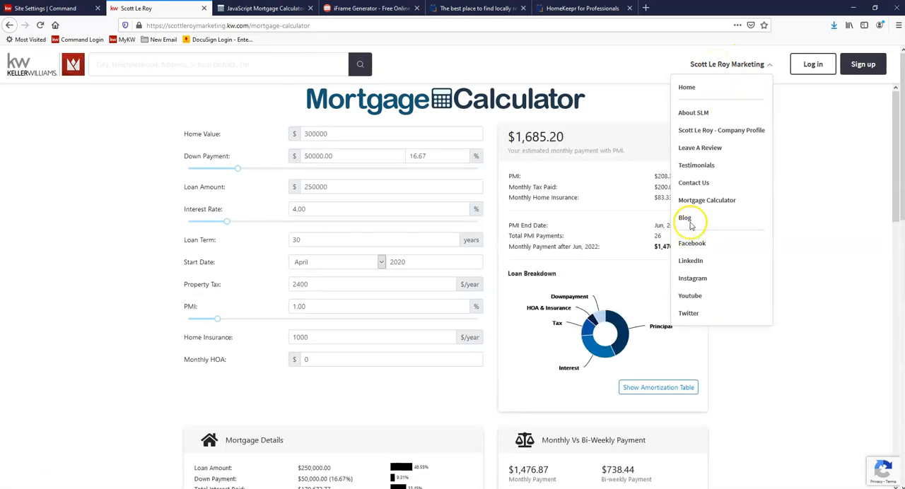
left_click(683, 219)
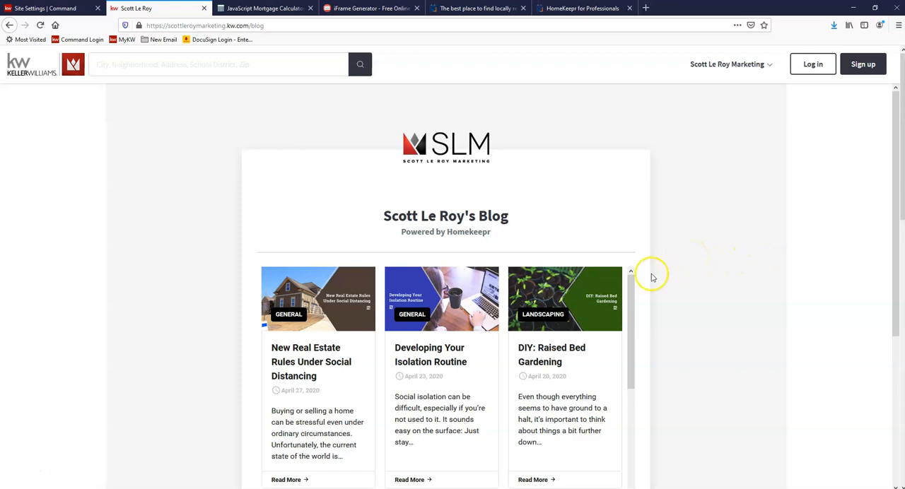
Step: Review the live Blog page from the logo to the contact section, and check its entry in the site navigation
scroll(651, 278, "down", 2)
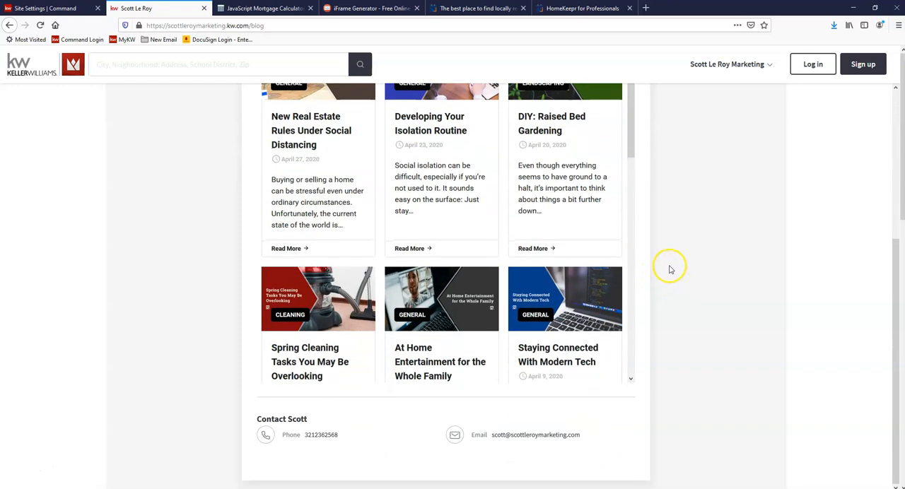
scroll(679, 272, "up", 3)
scroll(622, 241, "down", 3)
scroll(598, 233, "up", 3)
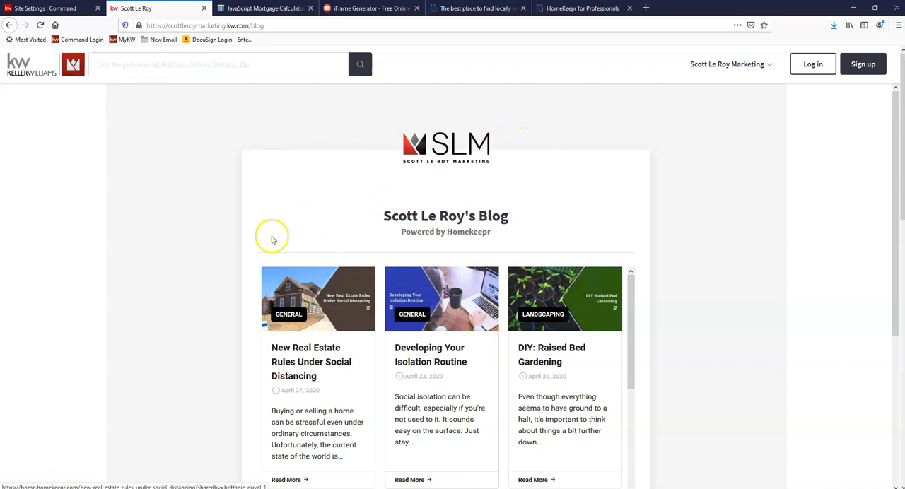
left_click(713, 63)
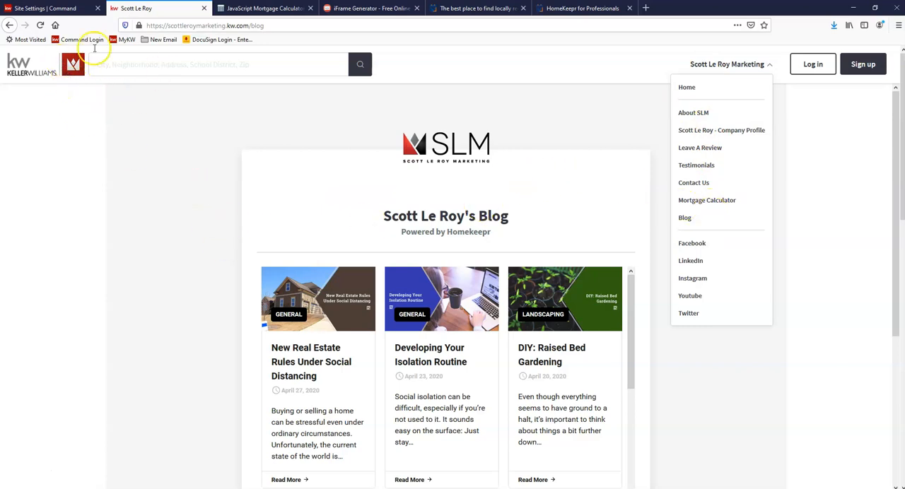
Step: Close the two HomeKeepr browser tabs and open the landing pages list in Command's Consumer area
left_click(522, 8)
left_click(522, 7)
left_click(47, 9)
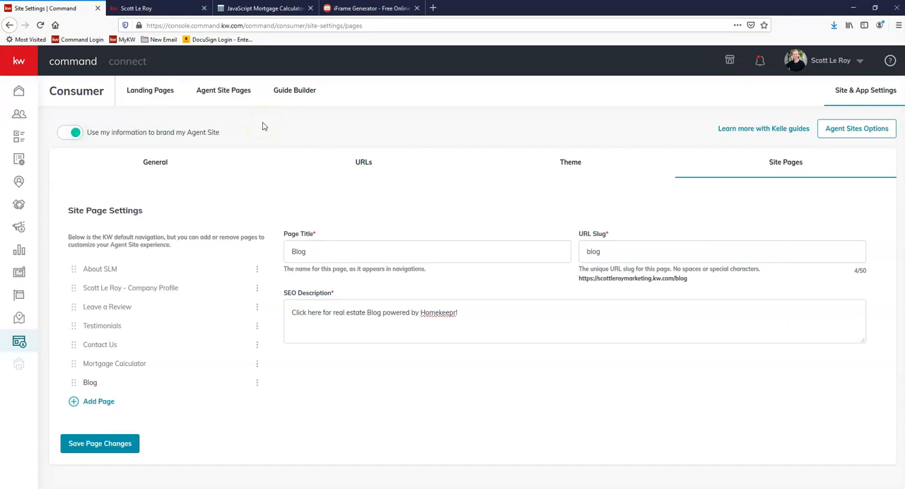
left_click(20, 344)
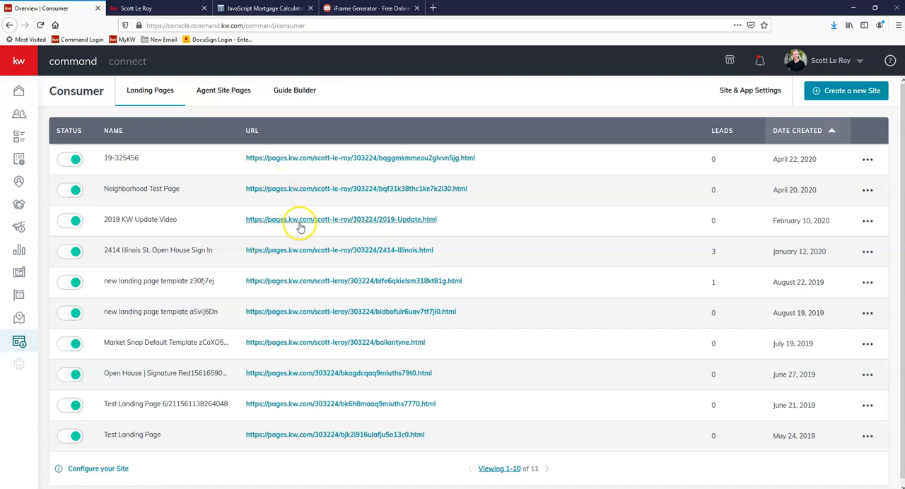
scroll(279, 182, "down", 1)
scroll(321, 240, "up", 1)
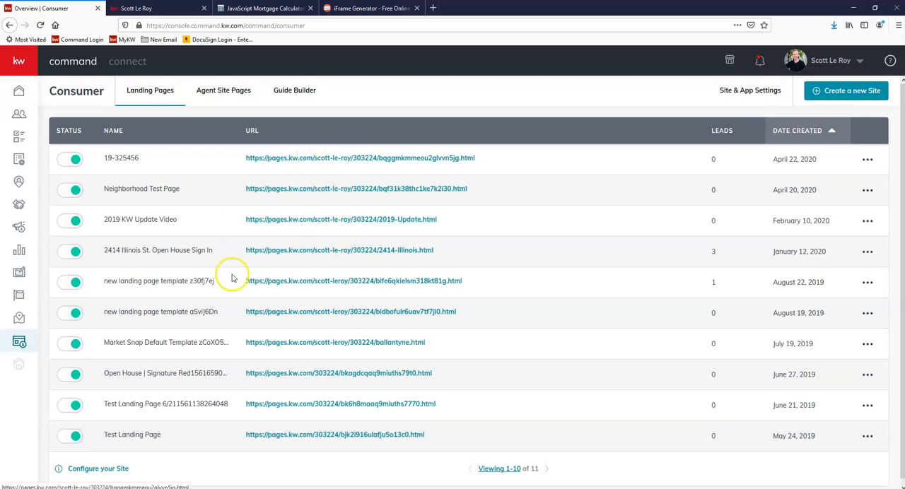
Step: Create a new standalone landing page from a blank layout and name it "Test Listing 201"
left_click(834, 94)
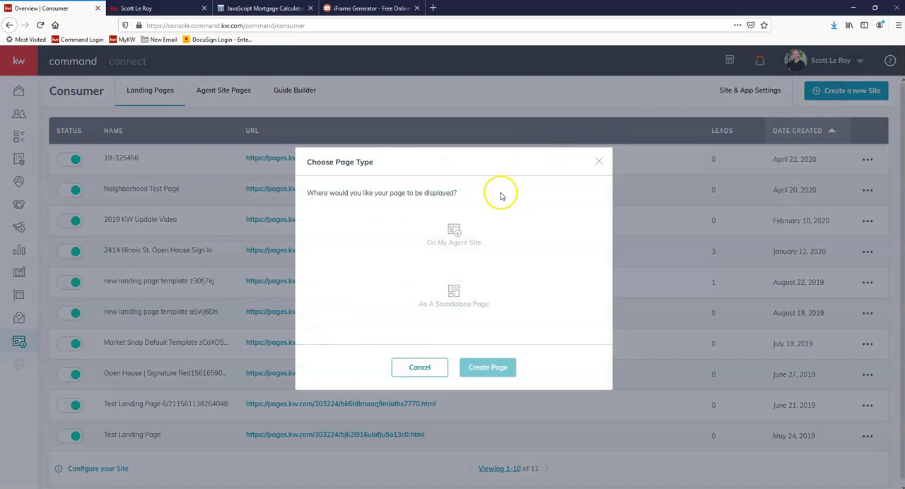
left_click(470, 305)
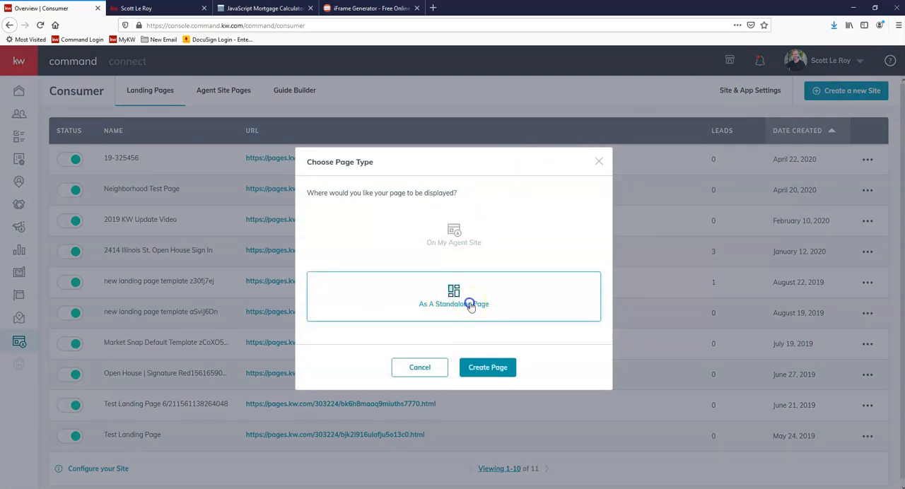
left_click(487, 368)
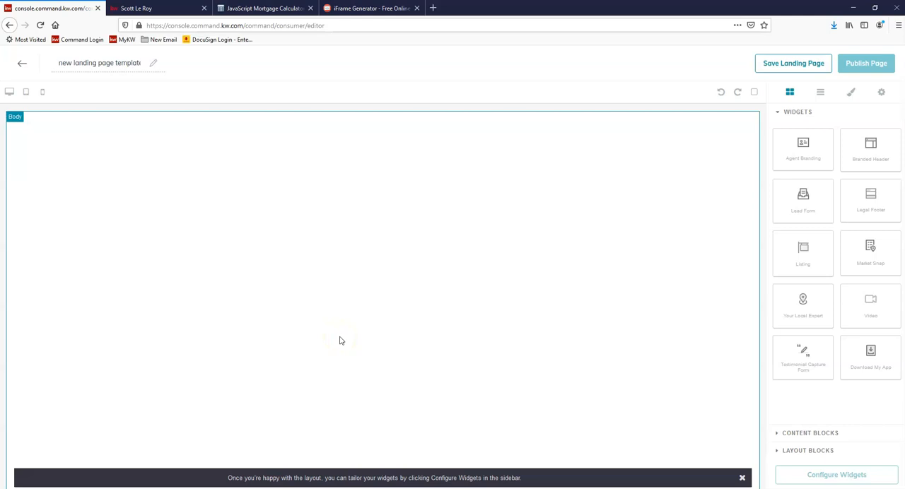
triple_click(118, 64)
type("Test Listing 201")
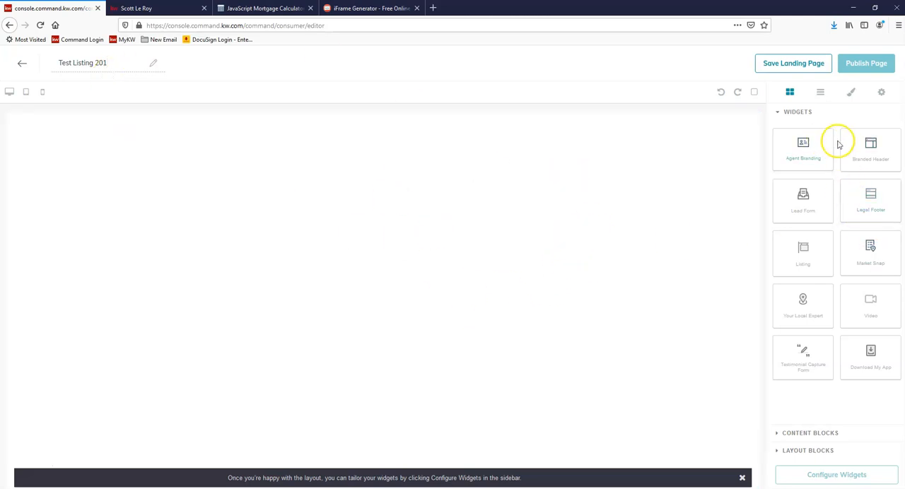
Step: Add an Agent Branding widget to the landing page with a Listing widget beneath it, and check the resulting layout
left_click_drag(812, 144, 422, 145)
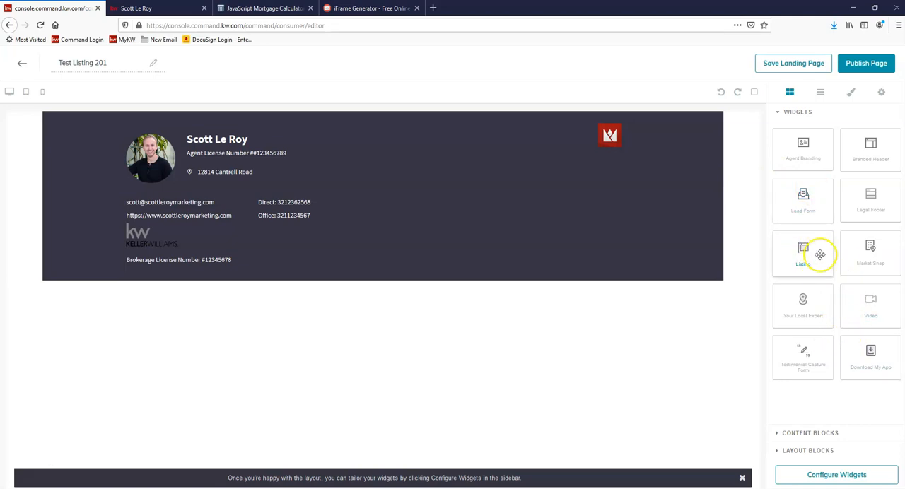
left_click_drag(790, 246, 587, 310)
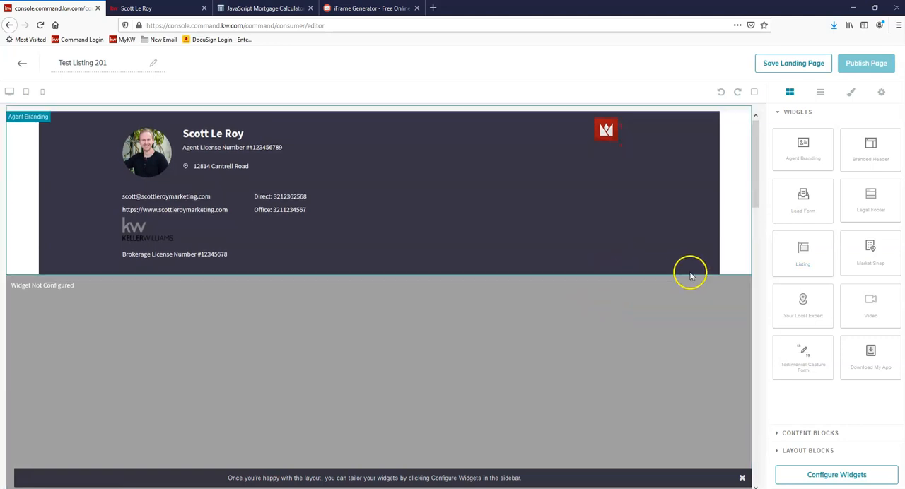
scroll(691, 275, "down", 5)
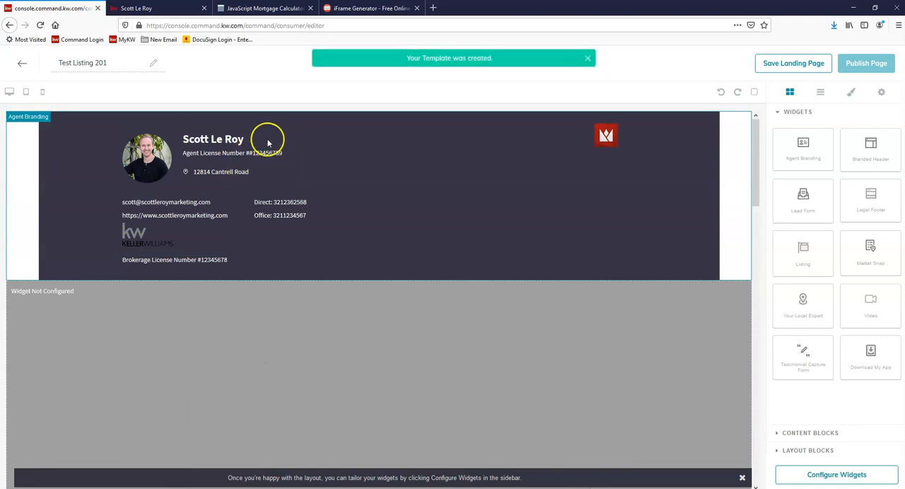
scroll(424, 226, "down", 3)
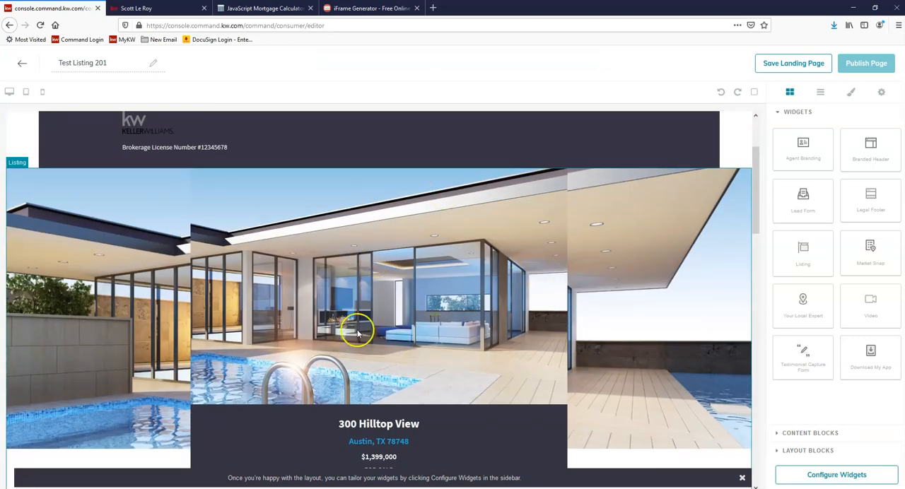
scroll(423, 231, "down", 1)
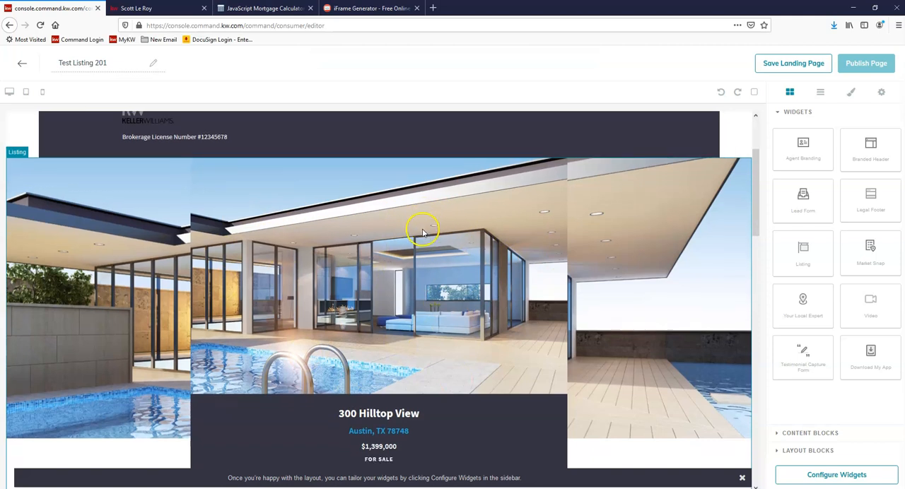
left_click(500, 244)
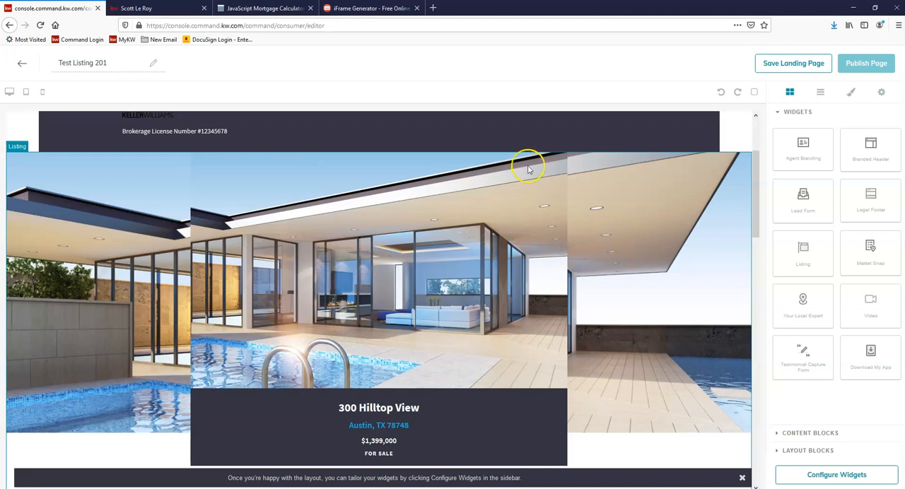
scroll(495, 169, "up", 3)
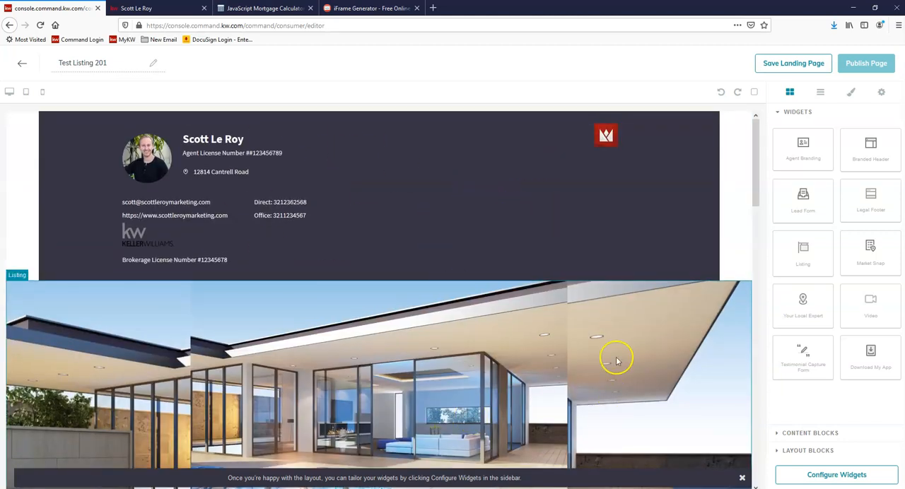
scroll(540, 331, "down", 5)
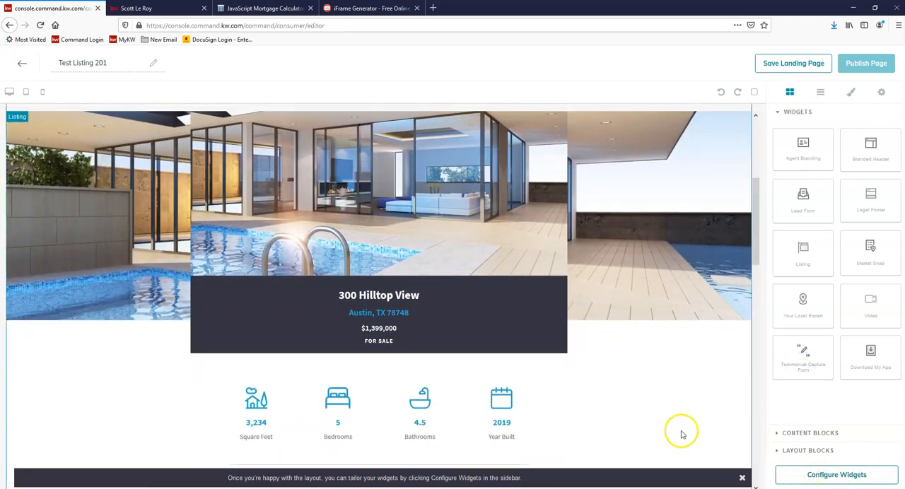
Step: Review the Agent Branding widget's contact details and logos in the widget configuration, and apply them without changes
left_click(850, 478)
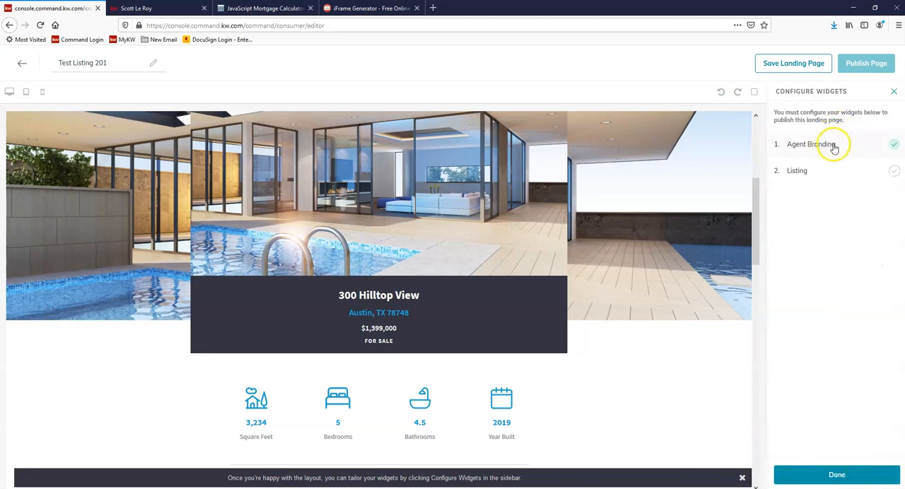
left_click(839, 144)
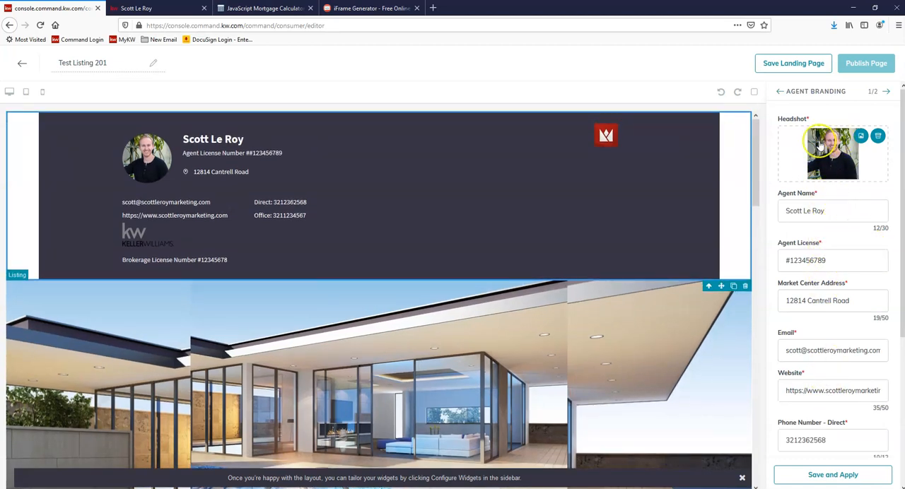
left_click(838, 210)
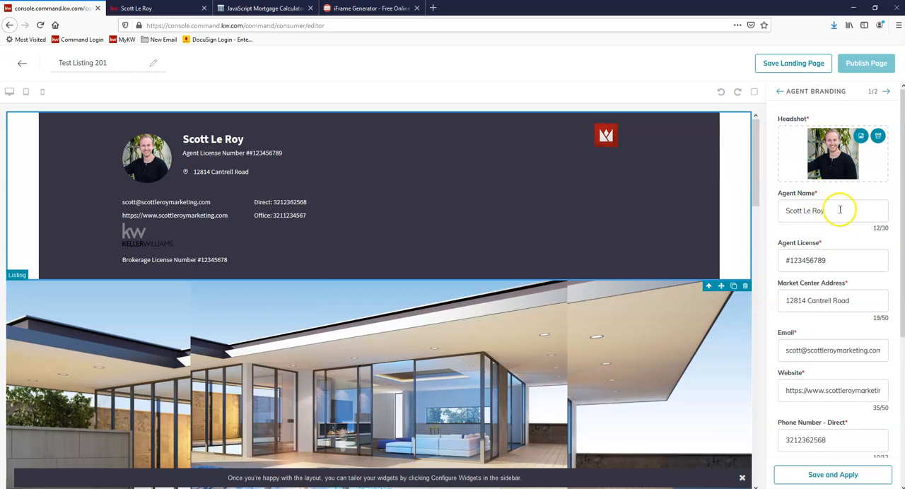
scroll(840, 209, "down", 2)
scroll(848, 212, "down", 1)
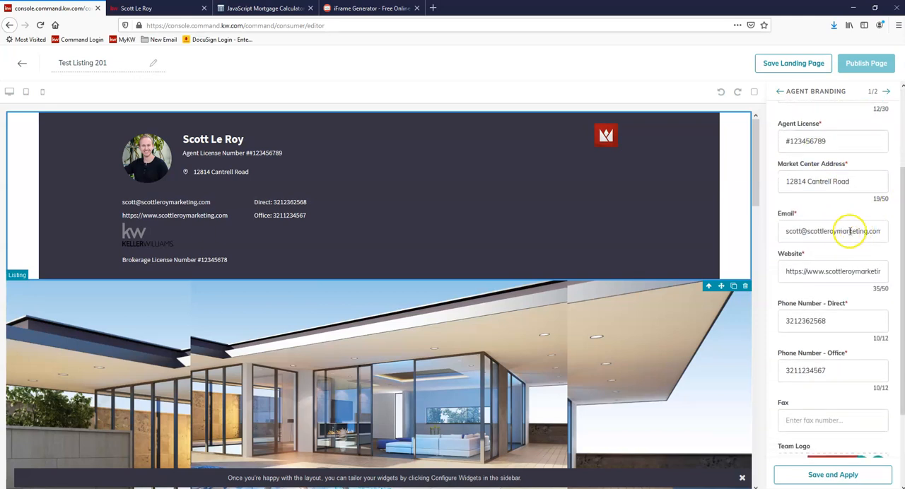
scroll(849, 231, "down", 1)
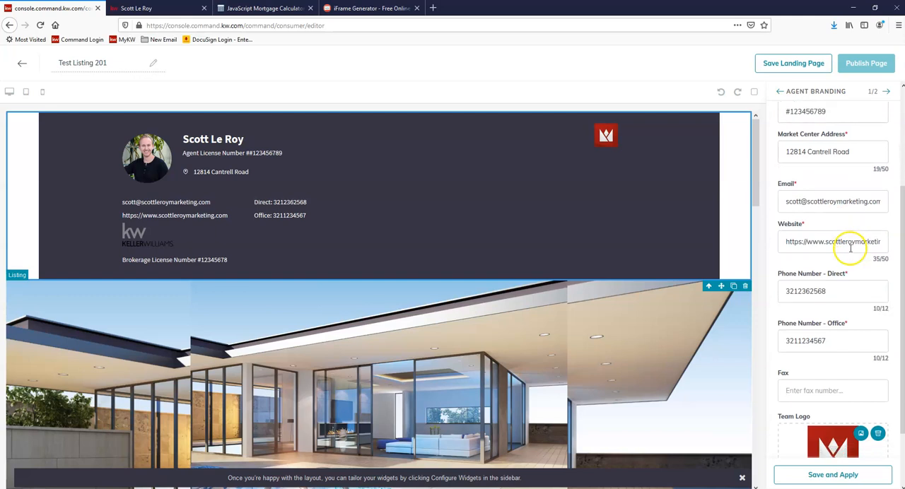
scroll(850, 247, "down", 2)
scroll(839, 247, "down", 1)
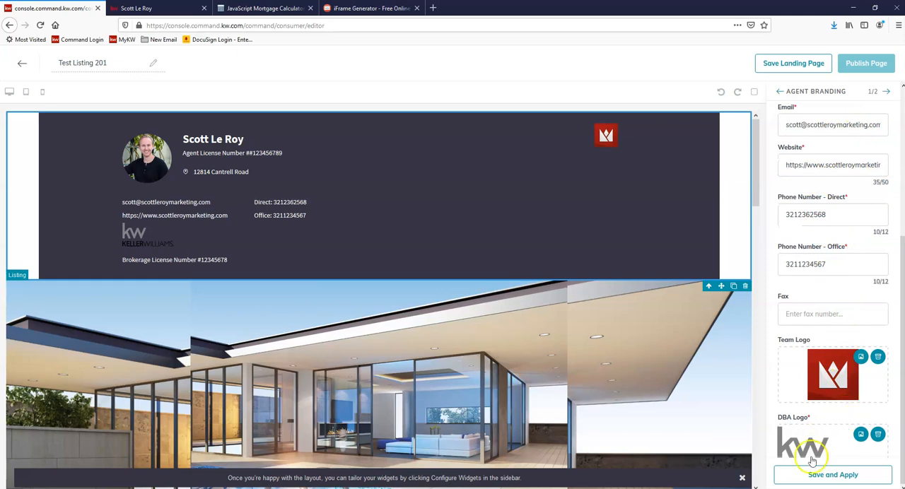
left_click(836, 480)
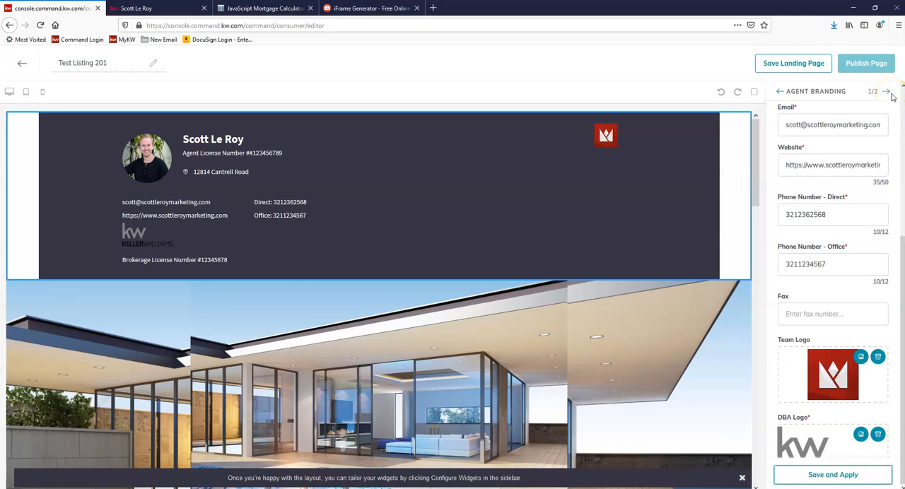
Step: Search listings by property address for the Listing widget, select the $1,621,743 property in Tampa, FL, and apply it with the header image from the listing
left_click(886, 94)
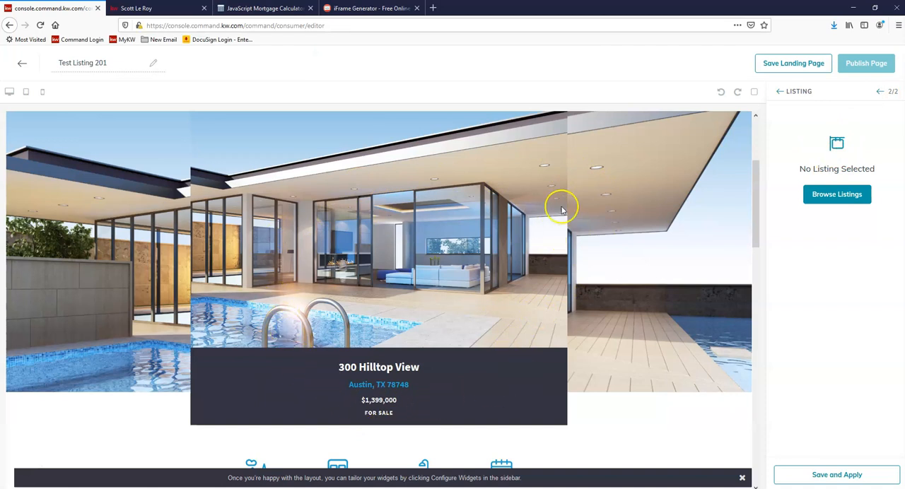
left_click(837, 197)
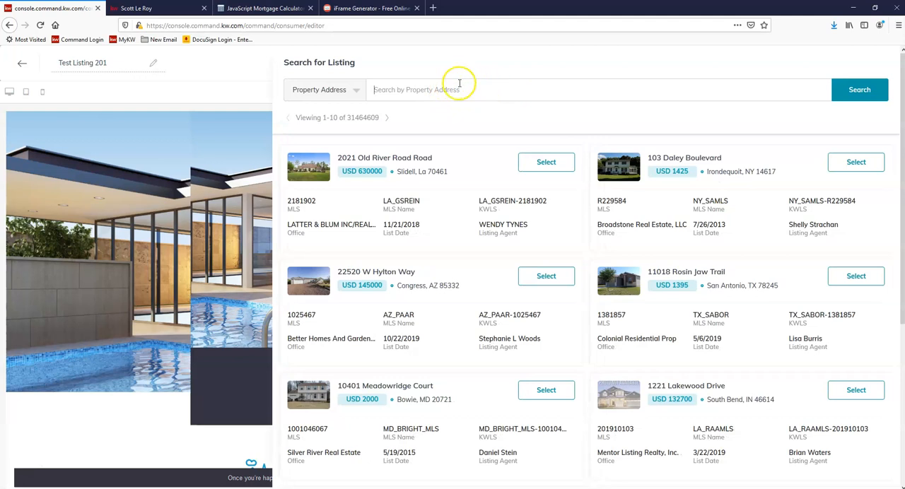
left_click(323, 90)
double_click(429, 92)
key("BackSpace")
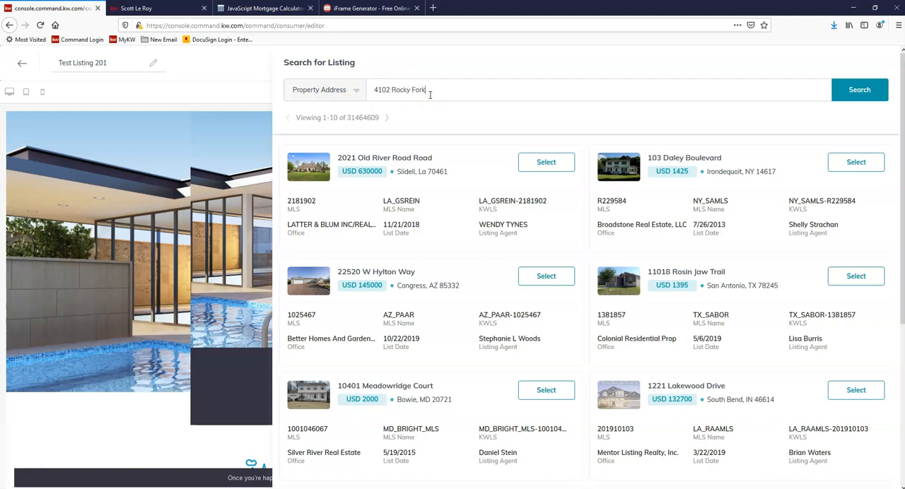
left_click(874, 91)
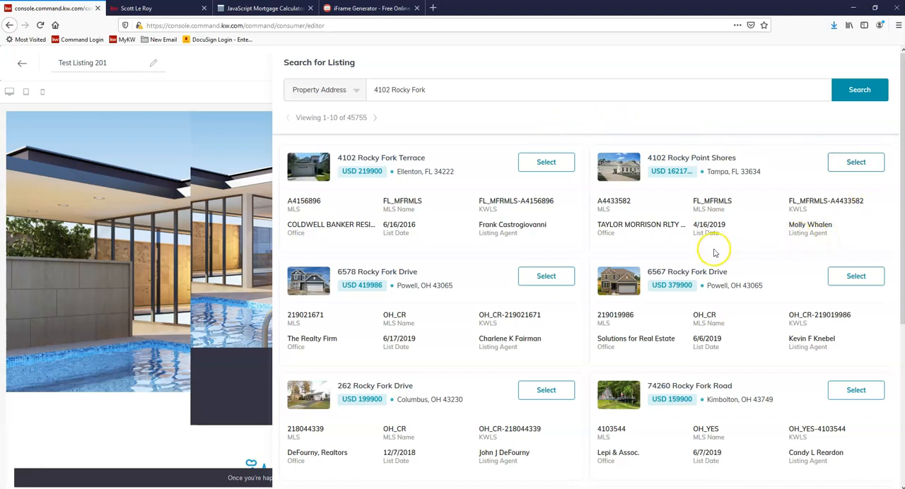
left_click(853, 164)
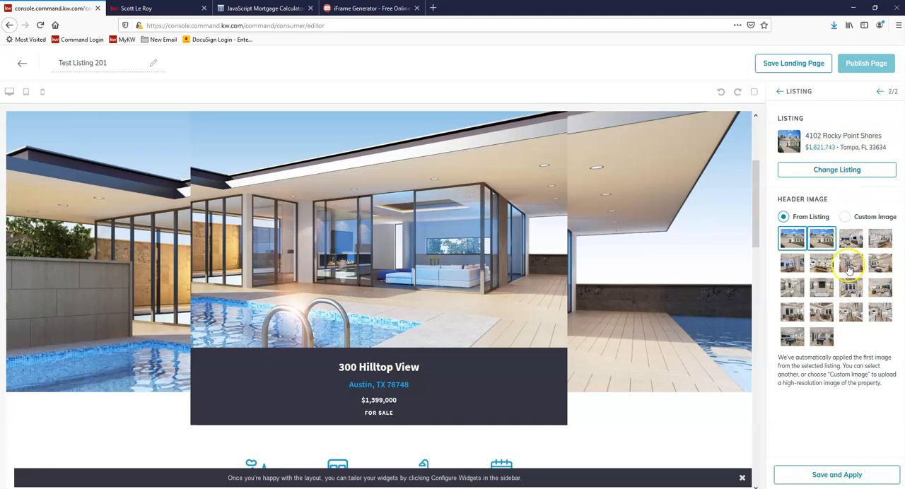
left_click(836, 478)
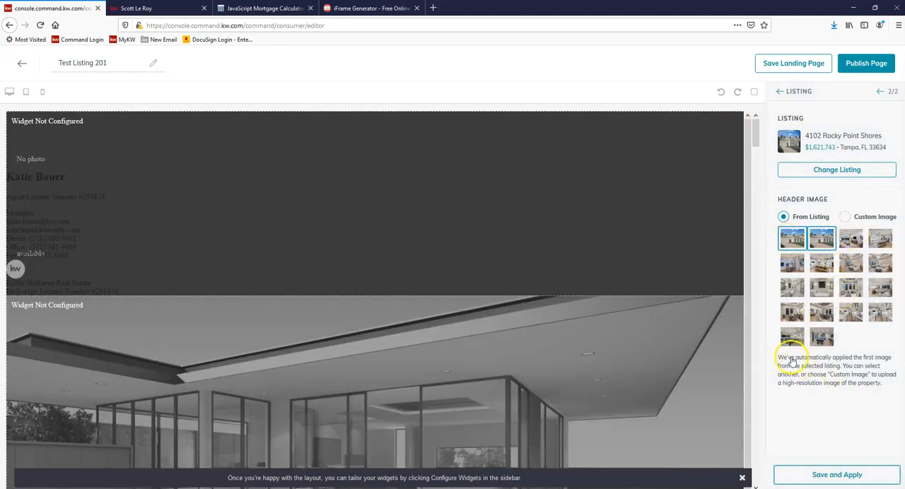
Step: Apply the selected listing, replace its header image with the white kitchen and island photo from the listing, and apply the change
left_click(839, 476)
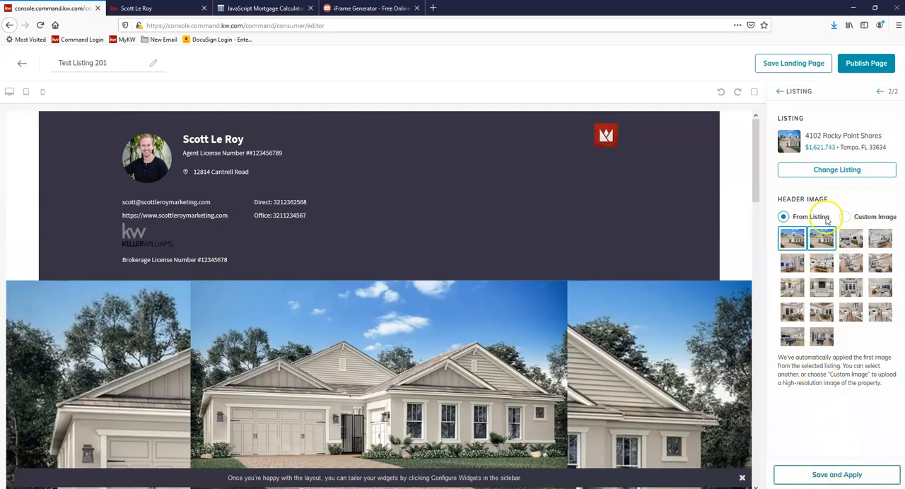
left_click(852, 240)
left_click(876, 240)
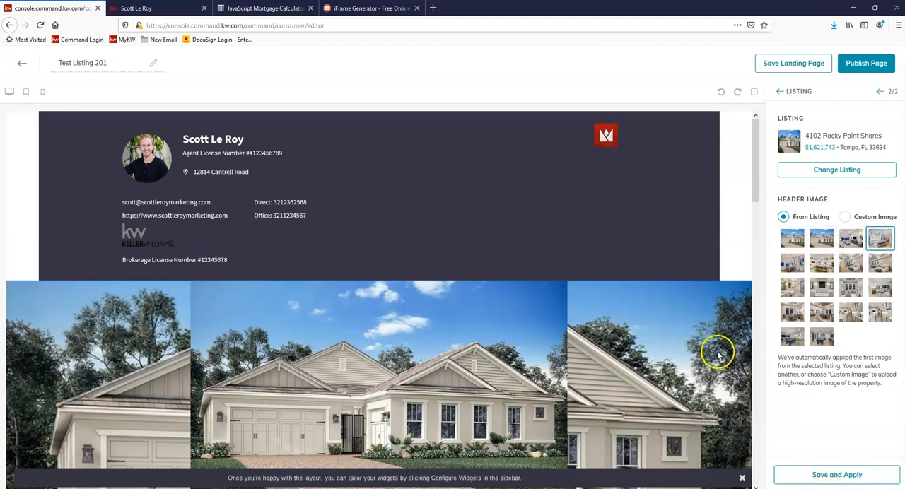
scroll(420, 328, "down", 1)
scroll(484, 344, "down", 2)
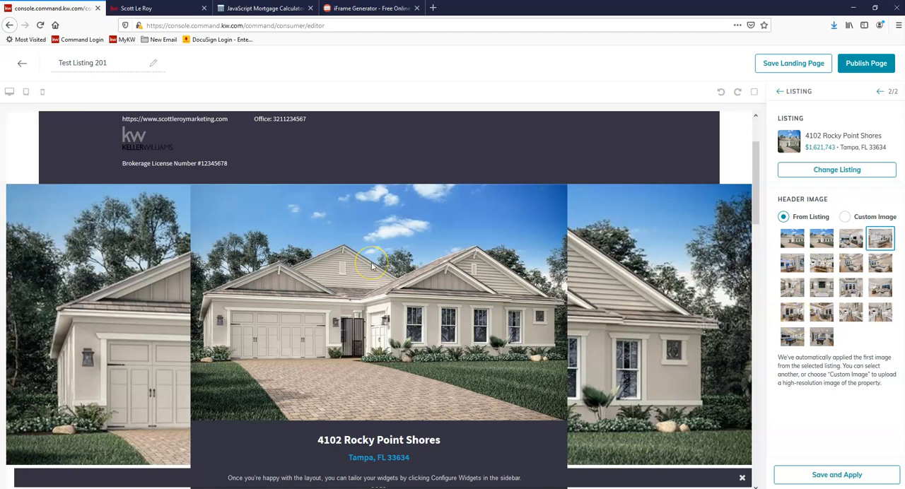
left_click(826, 267)
left_click(833, 477)
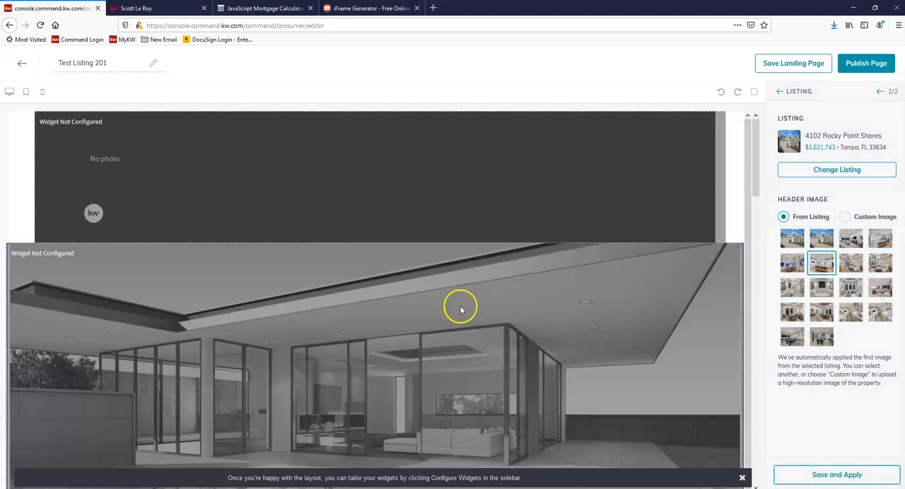
Step: Examine the configured landing page from the header image through the property description, photo gallery, details and map
scroll(466, 305, "down", 3)
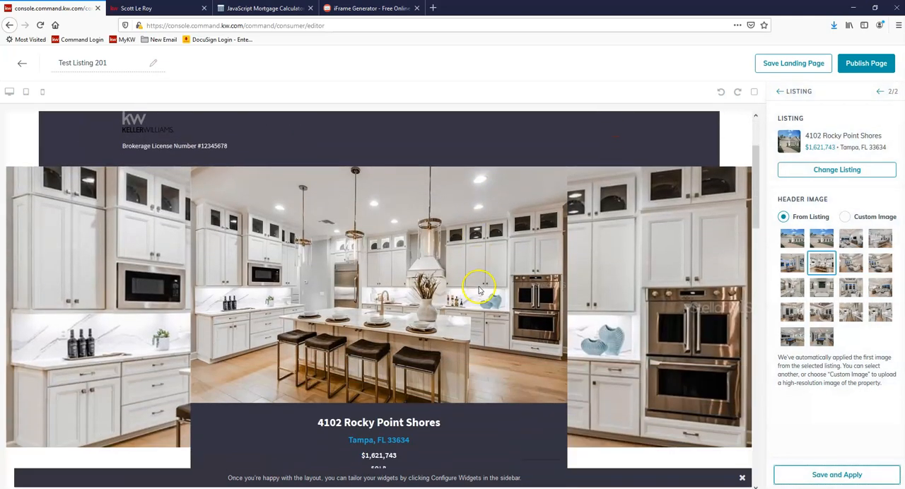
scroll(481, 288, "down", 5)
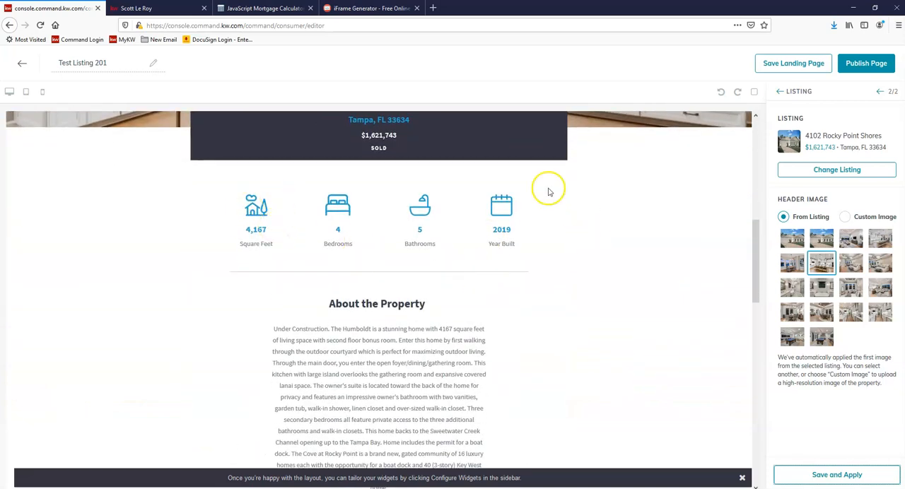
scroll(459, 271, "down", 3)
scroll(427, 270, "down", 5)
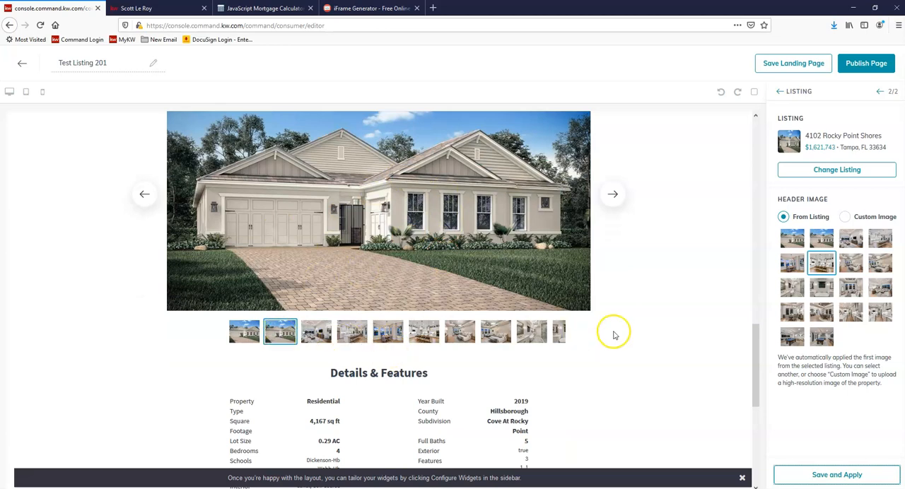
scroll(365, 347, "down", 5)
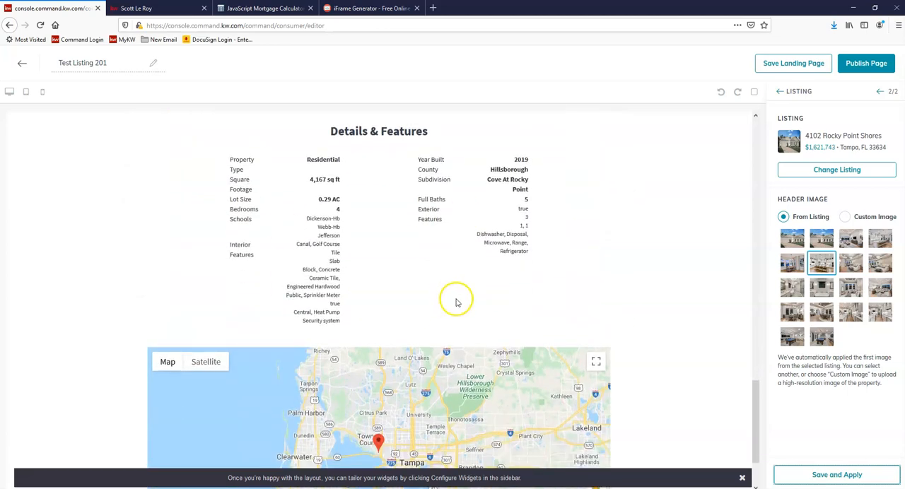
scroll(494, 305, "down", 3)
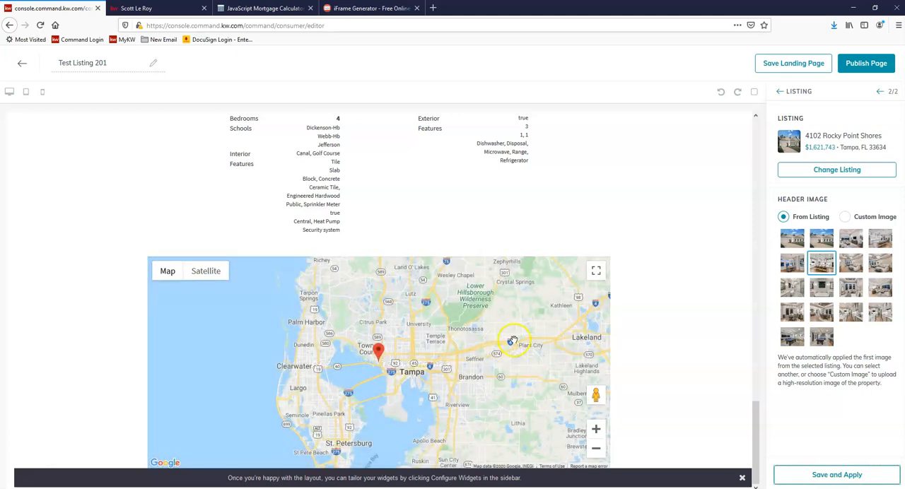
scroll(545, 248, "up", 5)
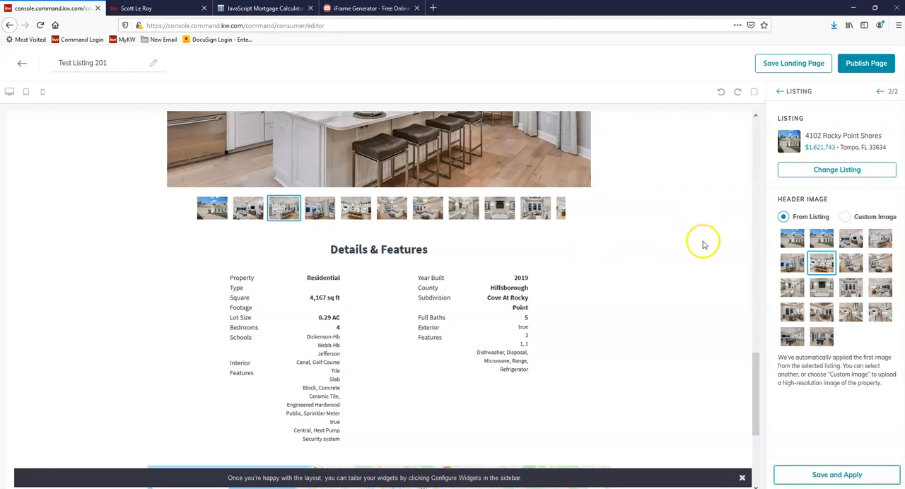
scroll(700, 243, "up", 10)
scroll(729, 275, "up", 8)
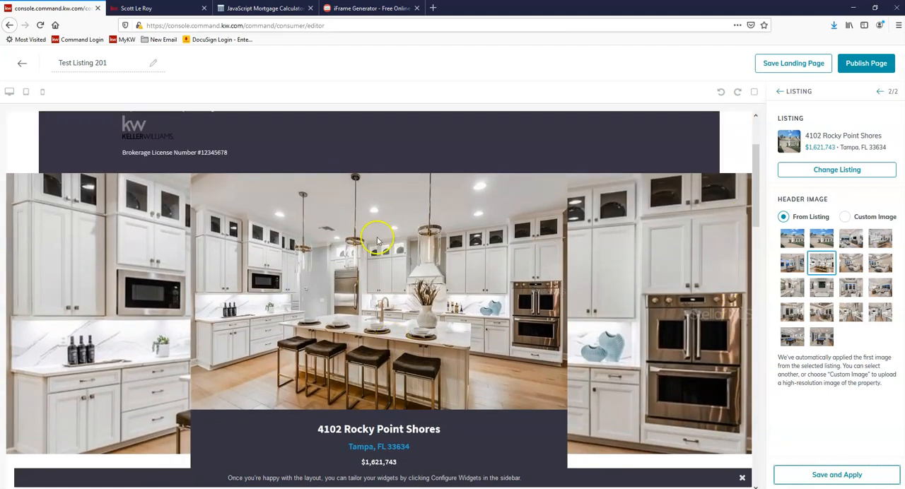
scroll(527, 286, "up", 3)
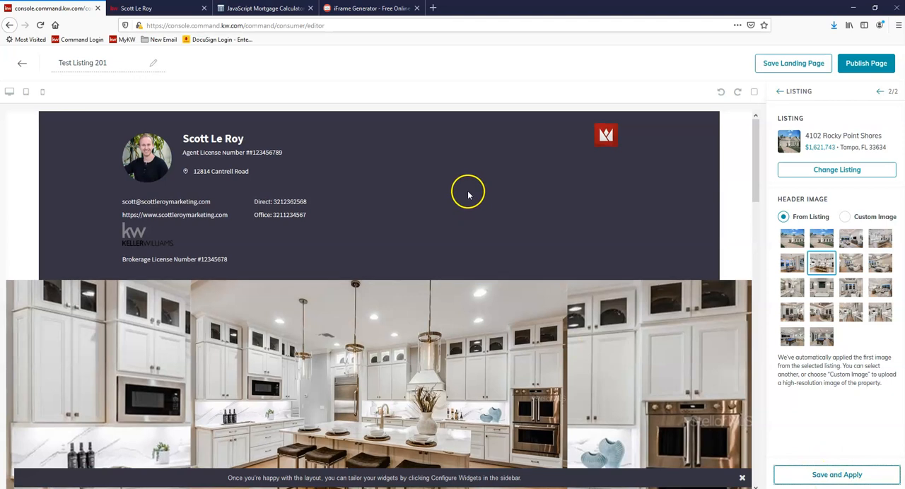
scroll(471, 212, "down", 3)
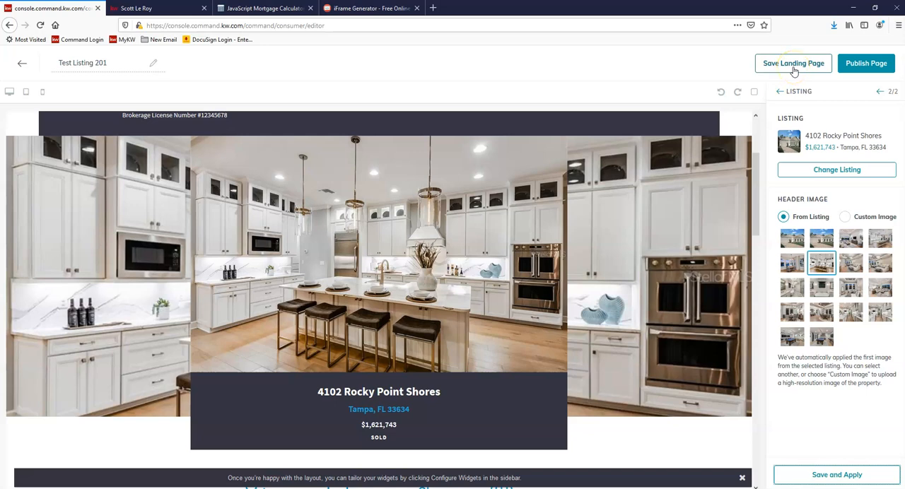
Step: Save the landing page as a draft and check its URL entry in the landing pages list
left_click(794, 65)
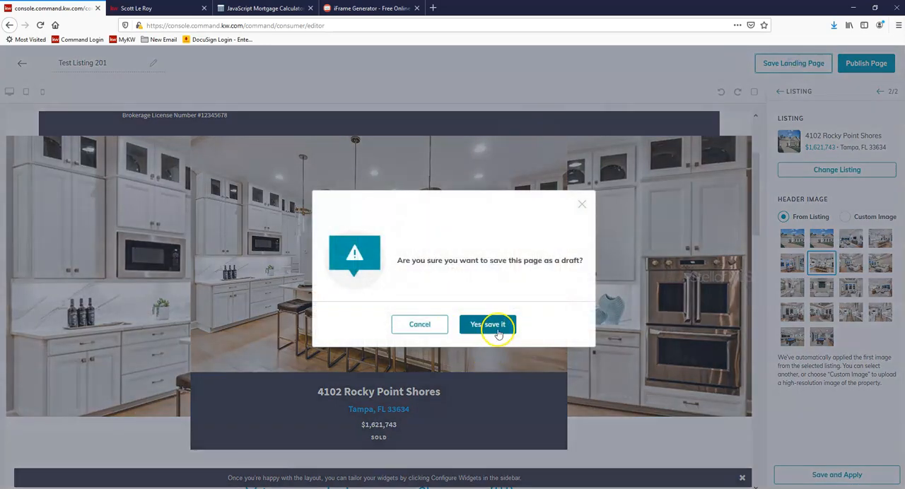
left_click(488, 326)
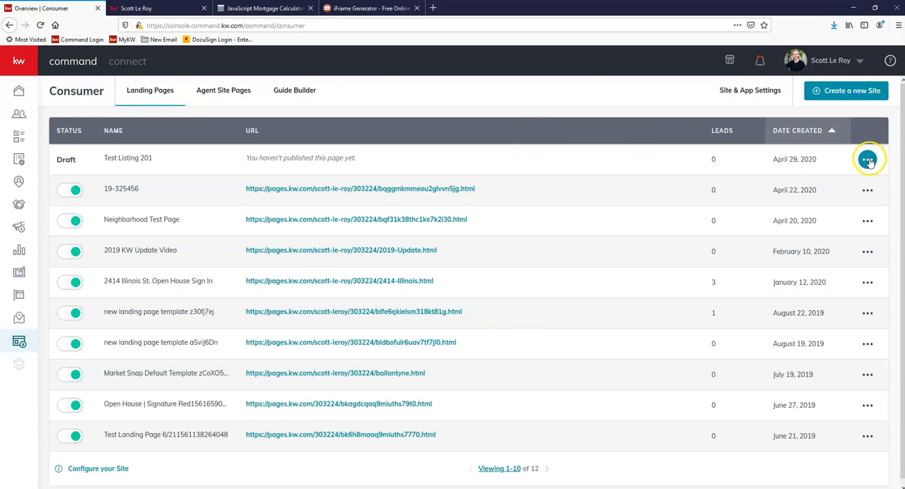
left_click_drag(239, 159, 405, 157)
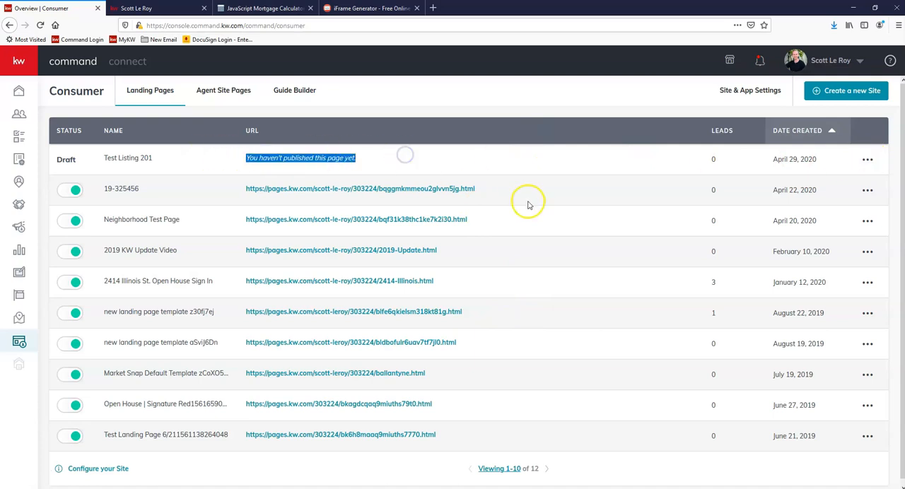
Step: Reopen the "Test Listing 201" draft for editing, dismiss the layout hint, and publish it as a landing page
left_click(869, 161)
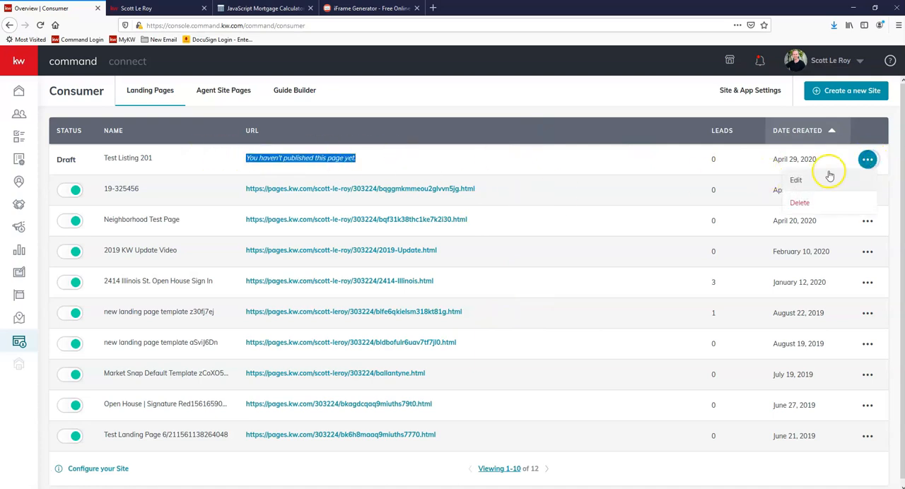
left_click(798, 181)
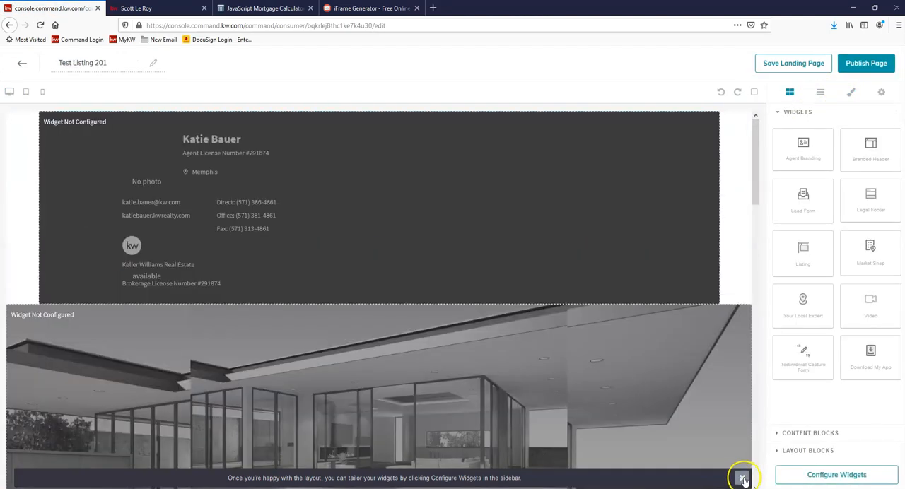
left_click(742, 479)
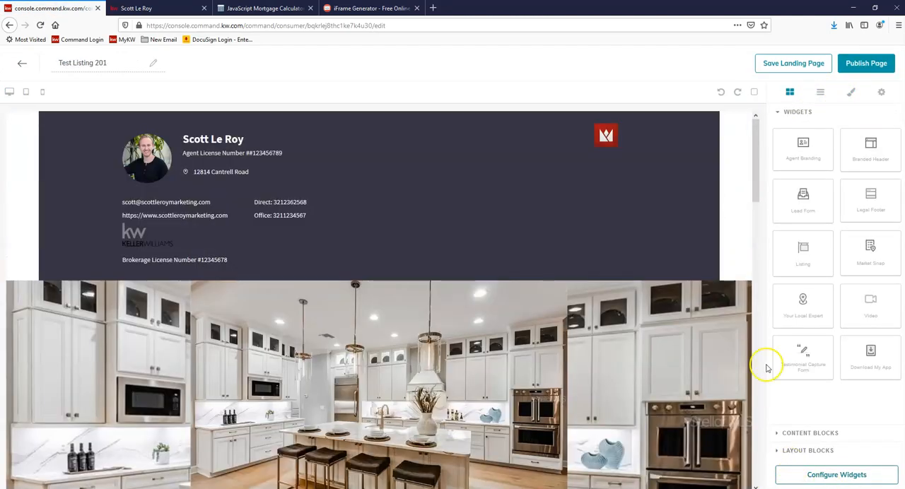
left_click(877, 65)
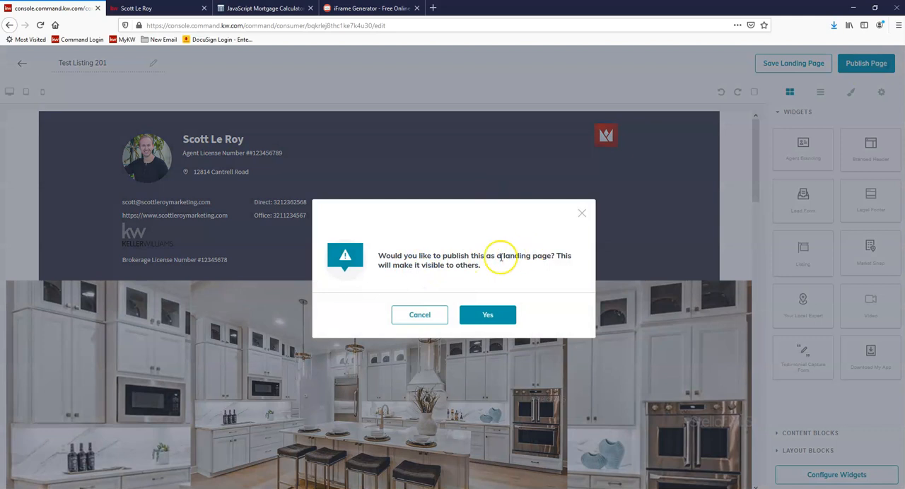
left_click(499, 316)
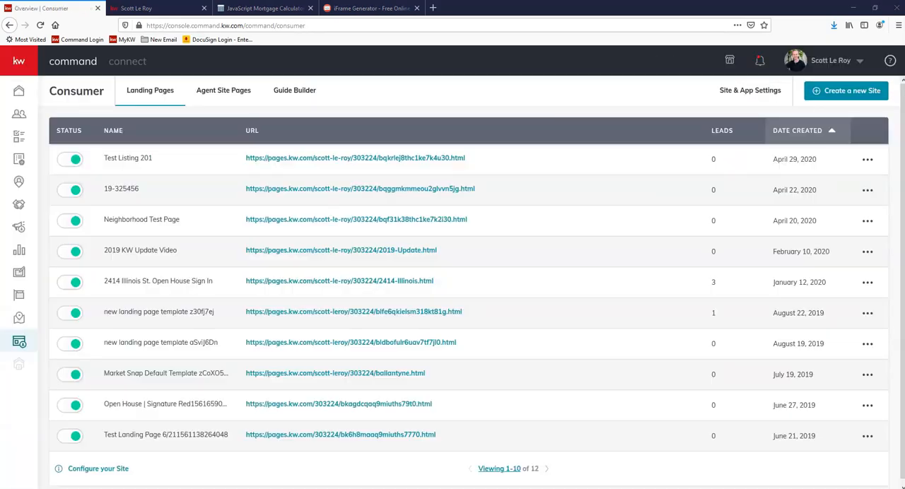
Step: Open the published "Test Listing 201" page in a new tab and look through it down to the location map
right_click(356, 161)
left_click(414, 172)
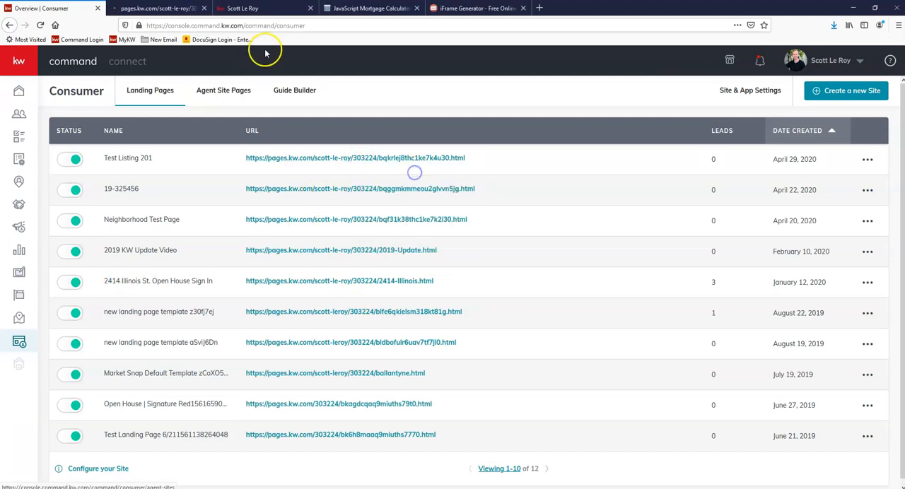
left_click(147, 5)
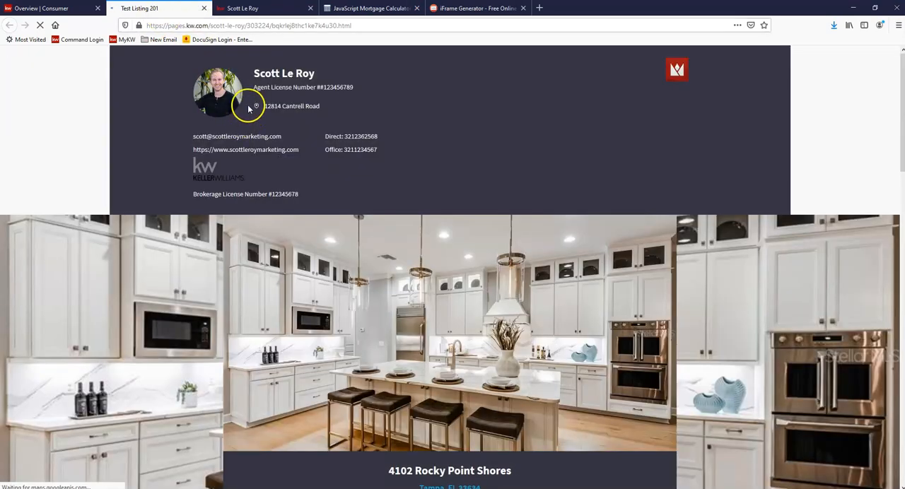
scroll(308, 94, "down", 2)
scroll(309, 93, "down", 12)
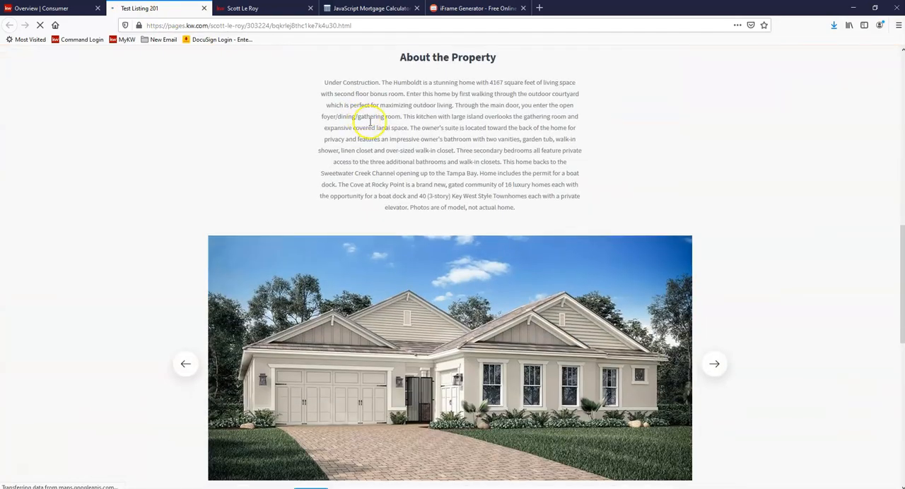
scroll(390, 138, "down", 4)
scroll(525, 270, "down", 1)
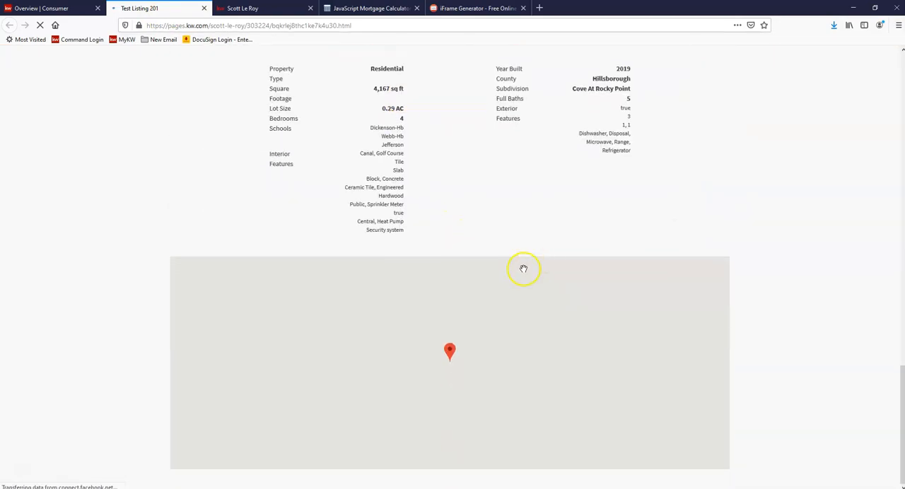
middle_click(505, 233)
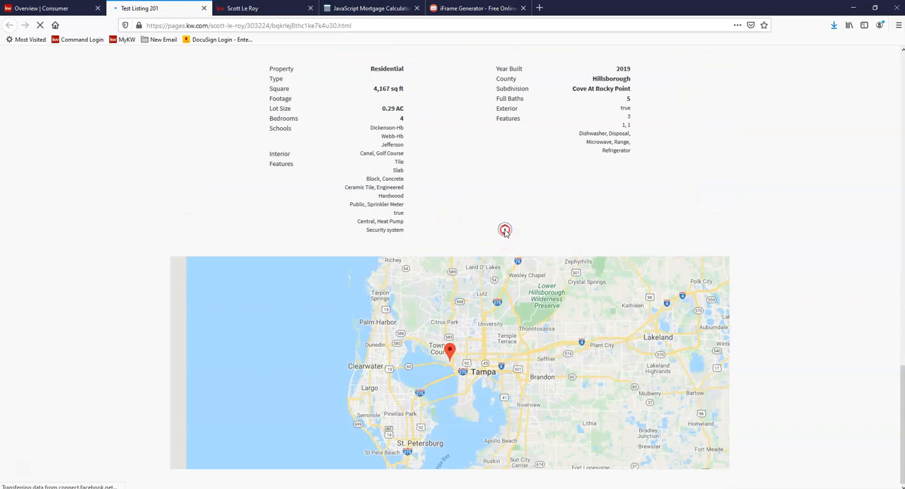
left_click(472, 105)
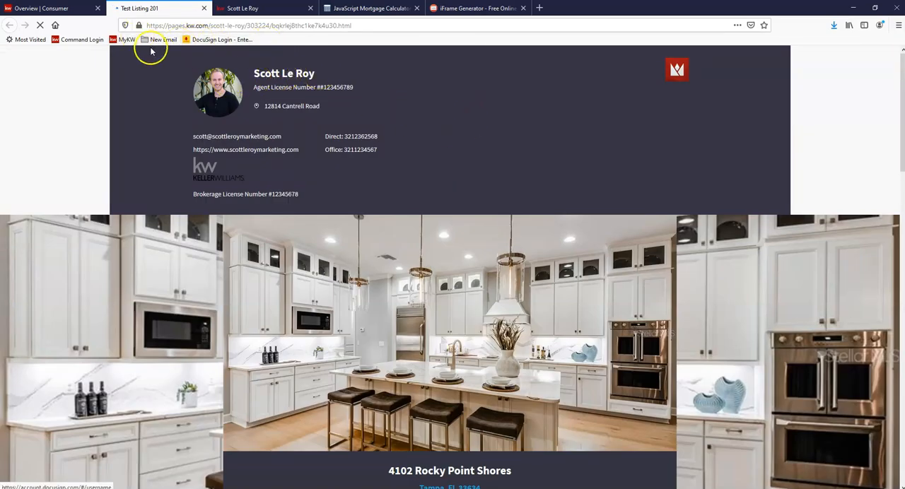
Step: Copy the published listing page's full web address
left_click(216, 25)
right_click(219, 26)
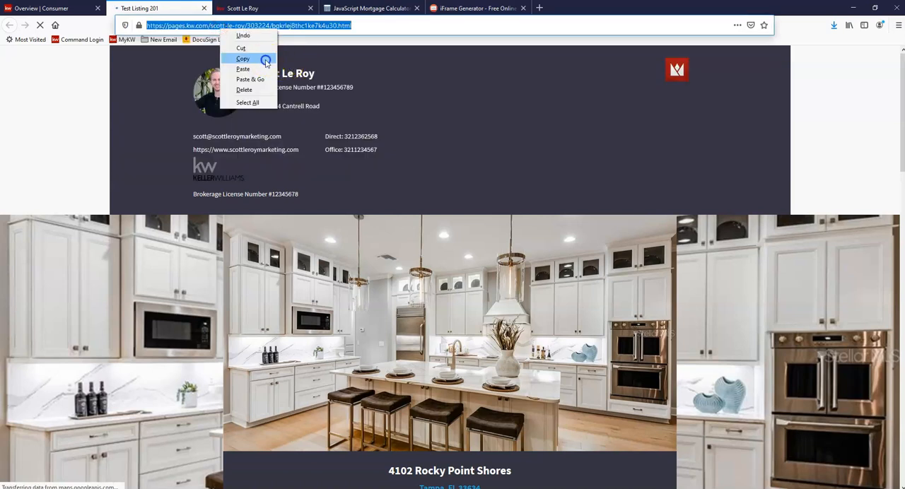
left_click(240, 59)
Step: Review the live listing page's agent branding, price banner, property facts, description, photo gallery and location map
scroll(712, 136, "down", 1)
scroll(646, 127, "down", 3)
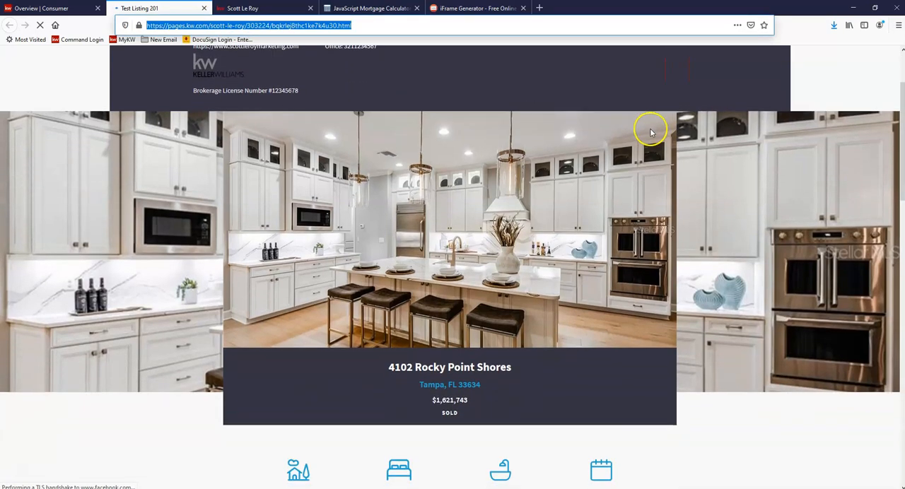
scroll(648, 142, "down", 1)
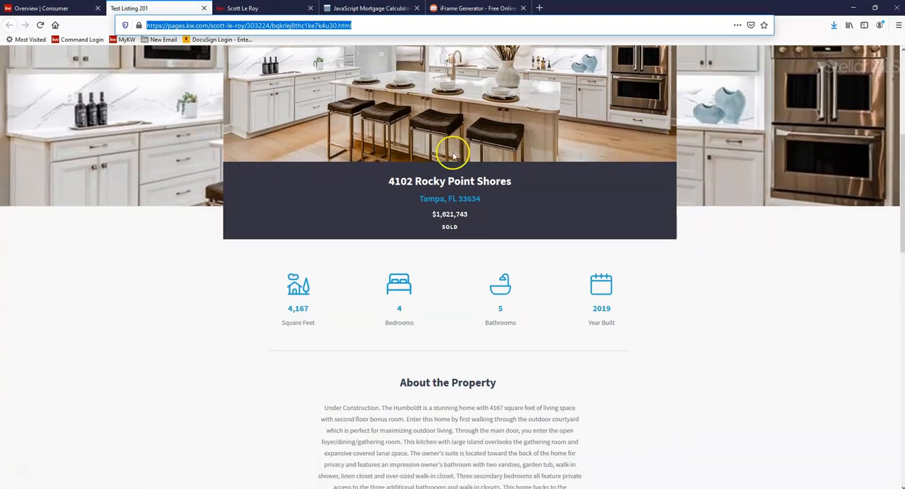
scroll(535, 145, "up", 2)
scroll(562, 180, "up", 4)
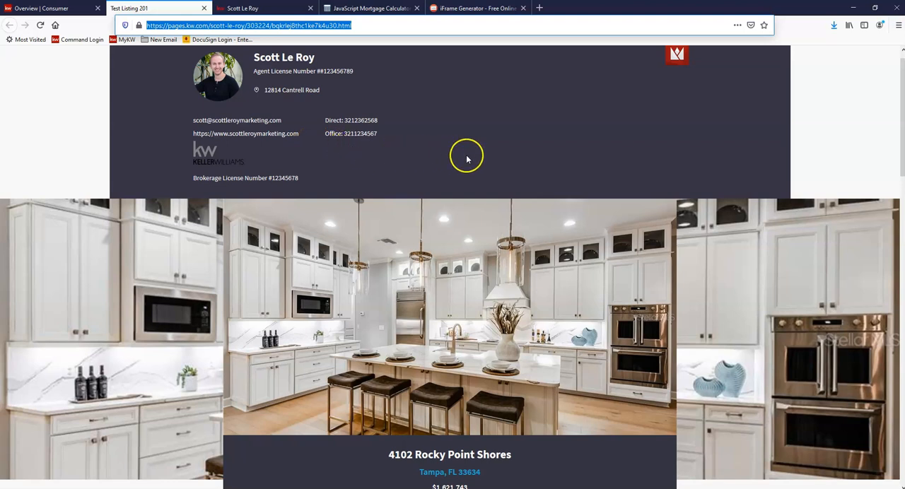
scroll(468, 156, "down", 2)
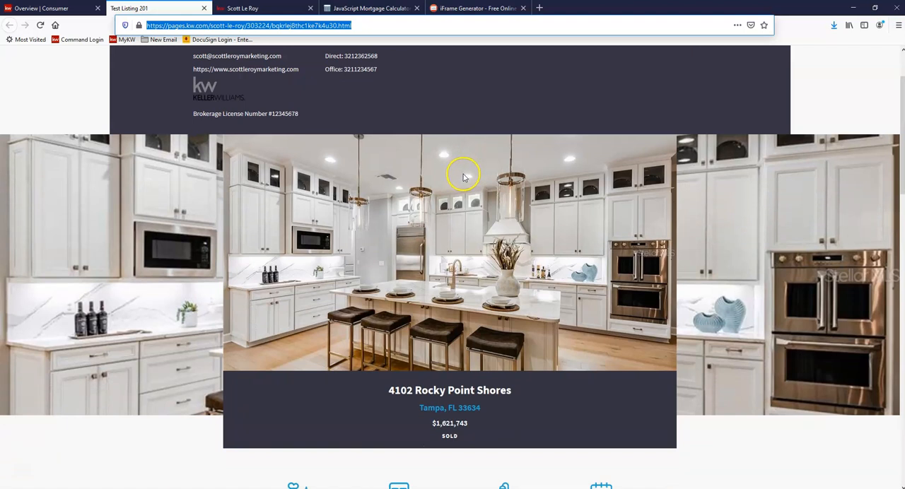
scroll(463, 177, "down", 6)
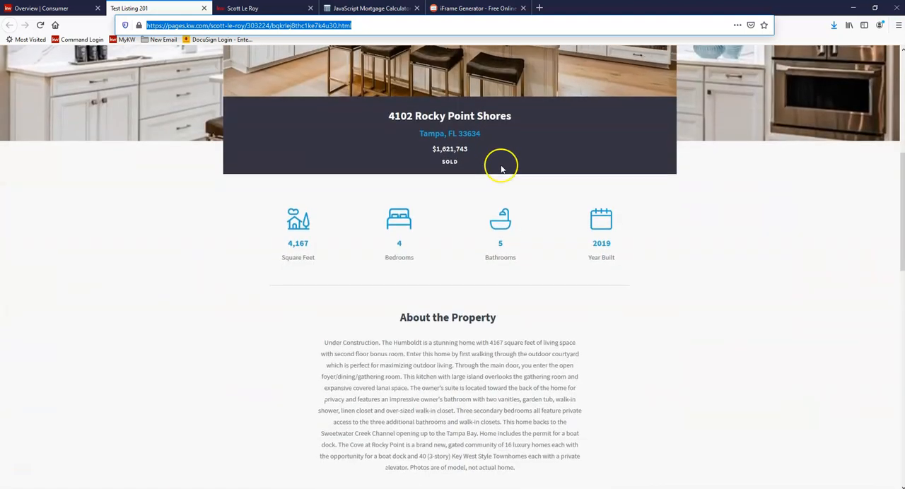
scroll(503, 168, "down", 3)
scroll(526, 187, "down", 3)
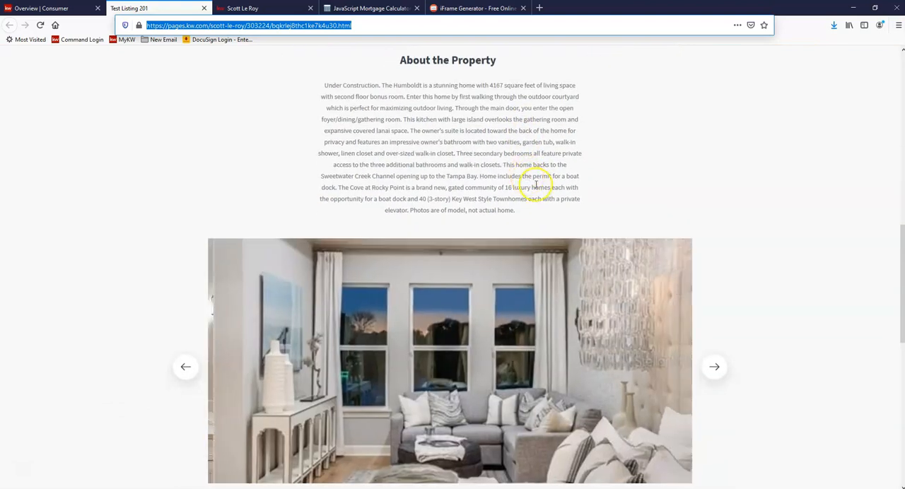
scroll(537, 184, "down", 13)
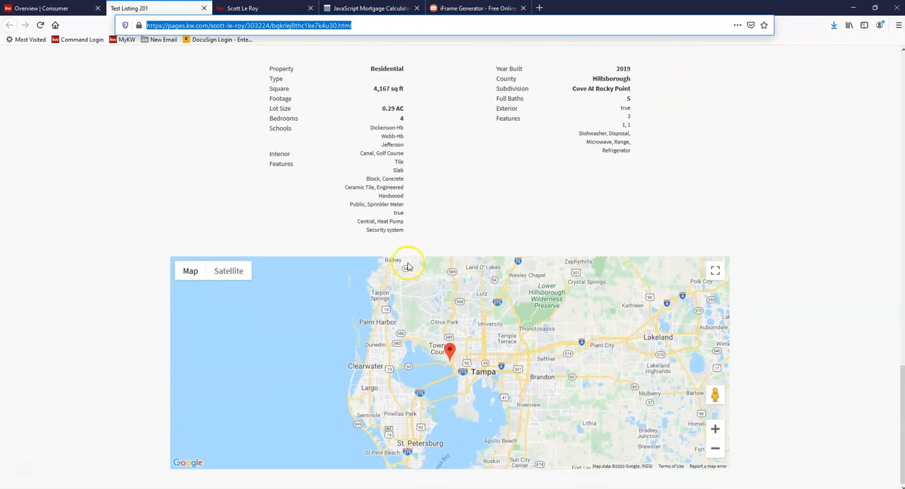
Step: Return to the Command Consumer overview and create a new page to be displayed on the agent site
scroll(443, 191, "up", 2)
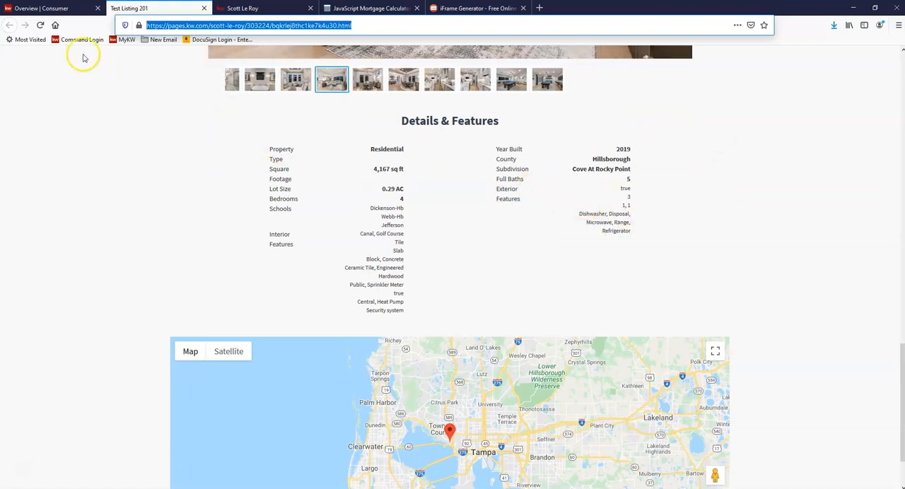
left_click(62, 8)
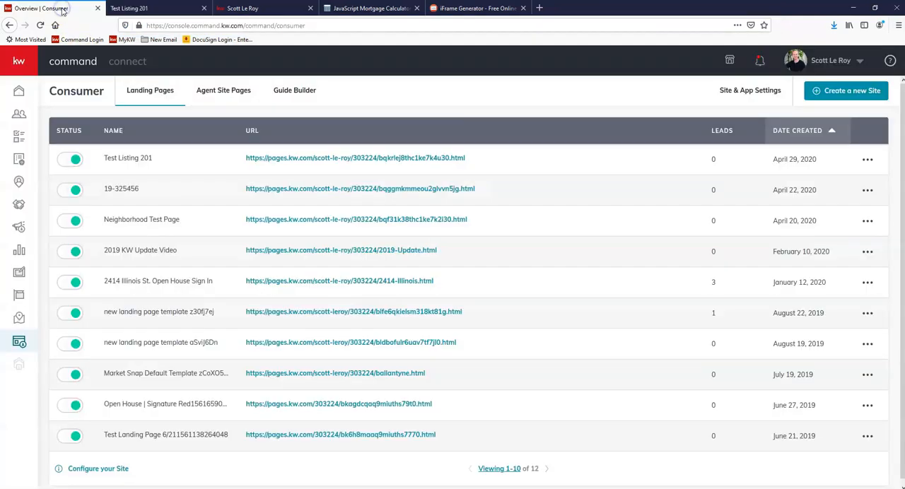
left_click(856, 94)
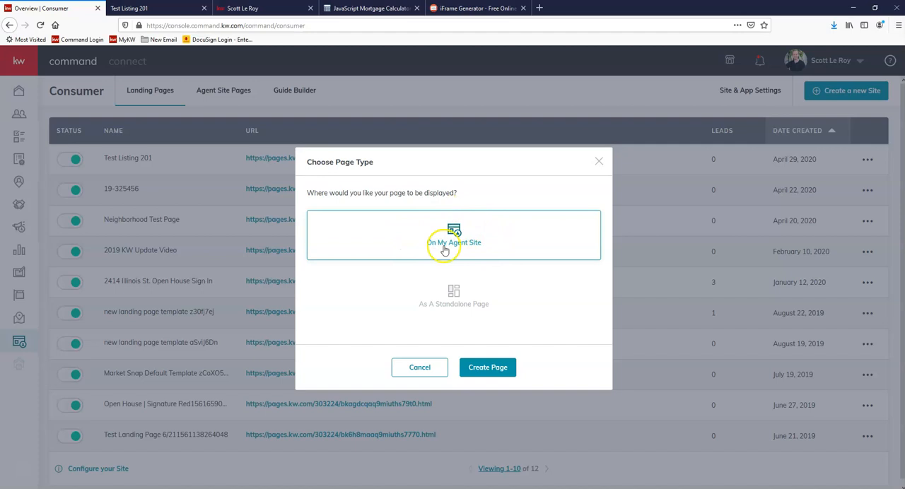
left_click(486, 372)
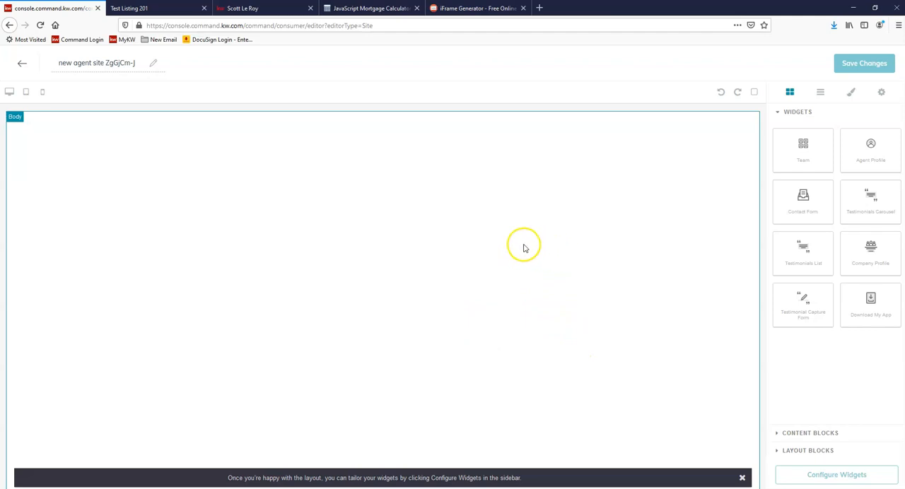
Step: Rename the new agent site page as "Featured Listings"
left_click(116, 63)
triple_click(116, 62)
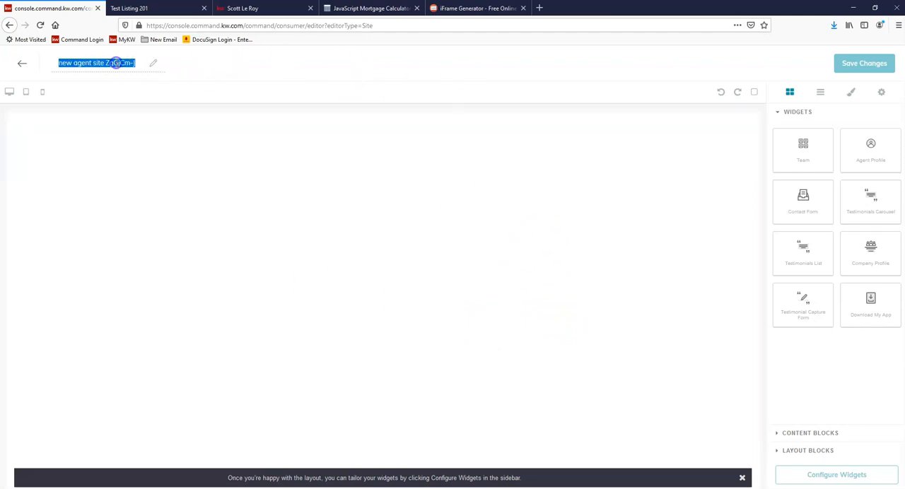
type("Featured Listings")
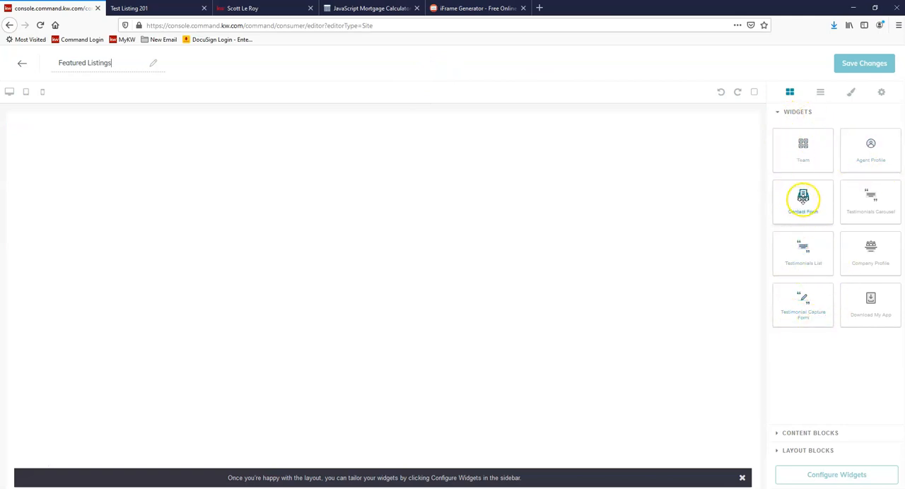
Step: Add a Contact Form widget to the page and place a Text content block above it
left_click_drag(810, 203, 498, 251)
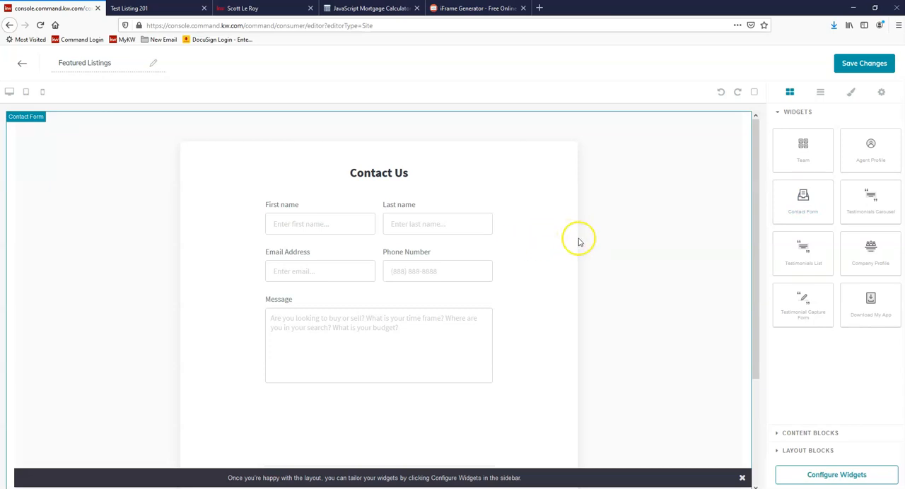
left_click(817, 437)
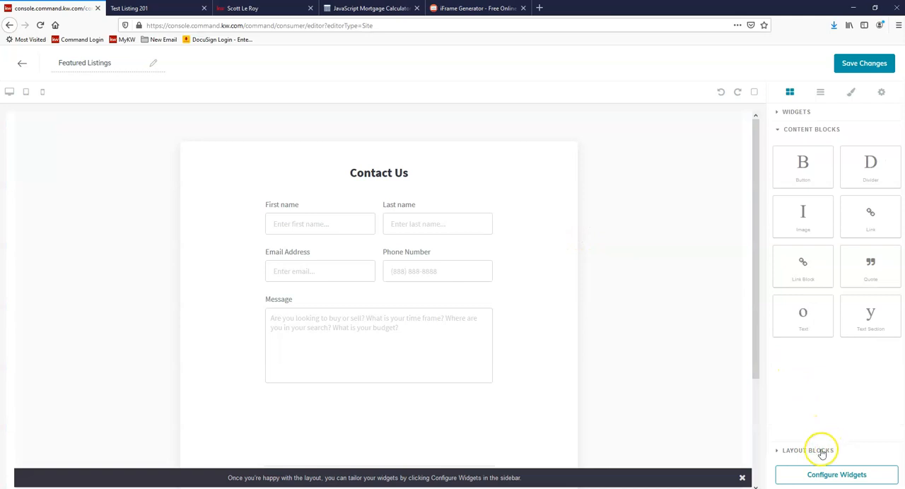
left_click(817, 450)
left_click(819, 129)
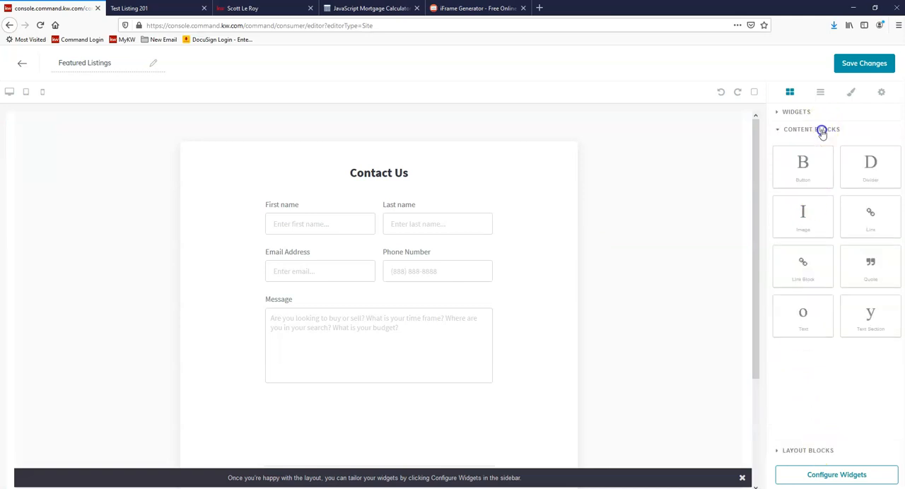
left_click_drag(804, 313, 327, 111)
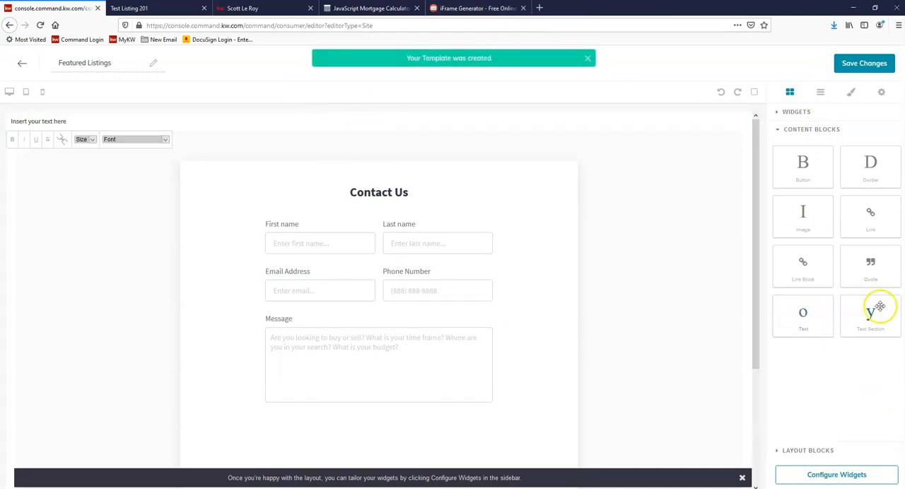
Step: Try out a 1/3 Section and a 1/2 Section layout block between the text and the contact form
left_click(825, 456)
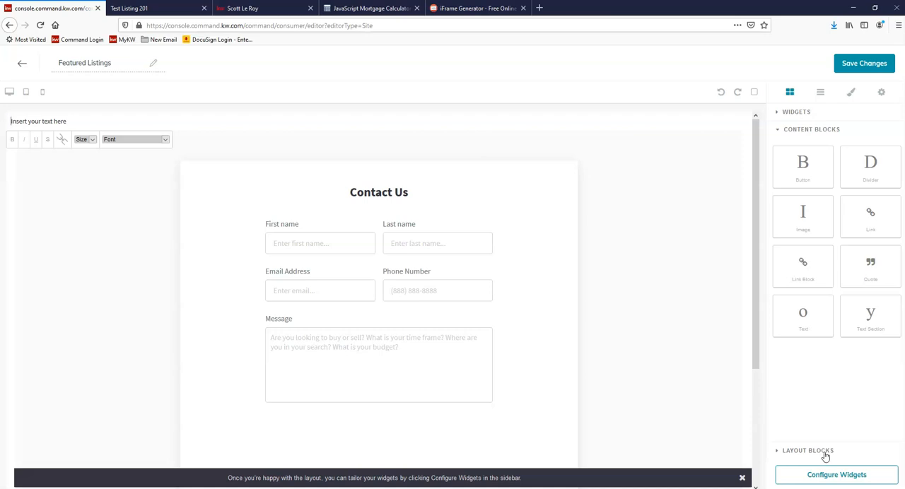
left_click(823, 452)
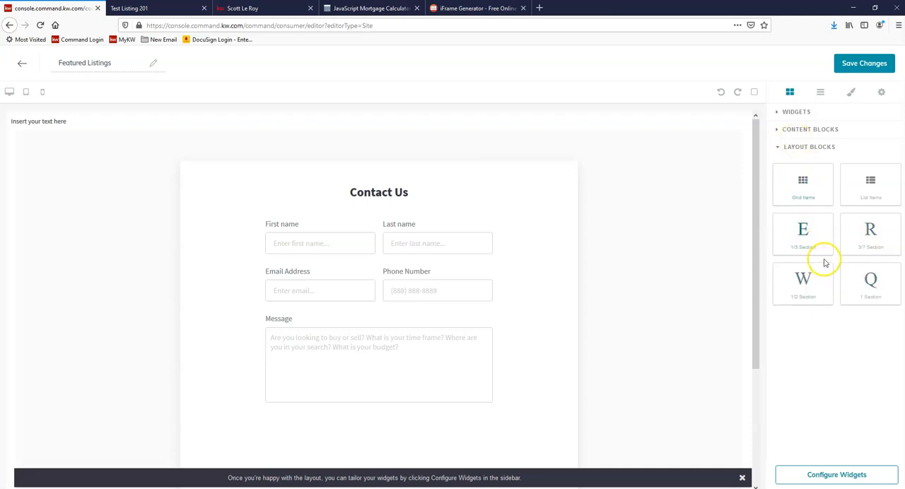
left_click_drag(809, 235, 549, 144)
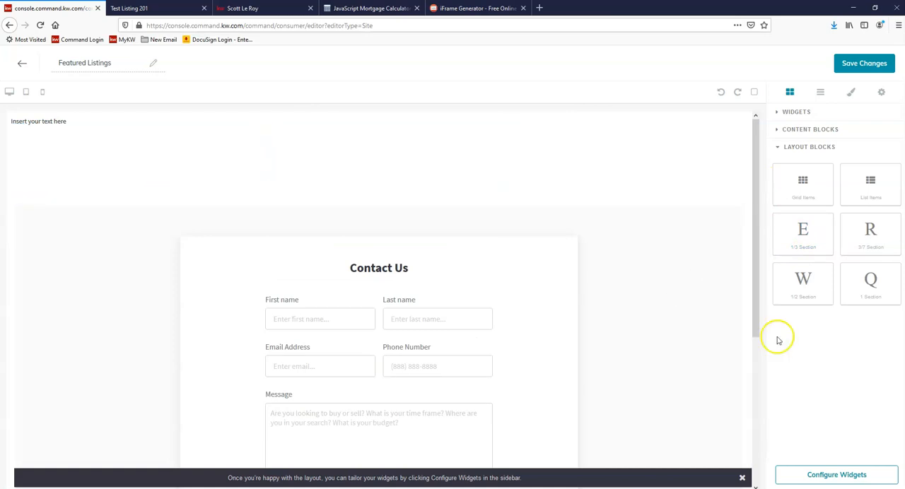
left_click_drag(825, 296, 586, 234)
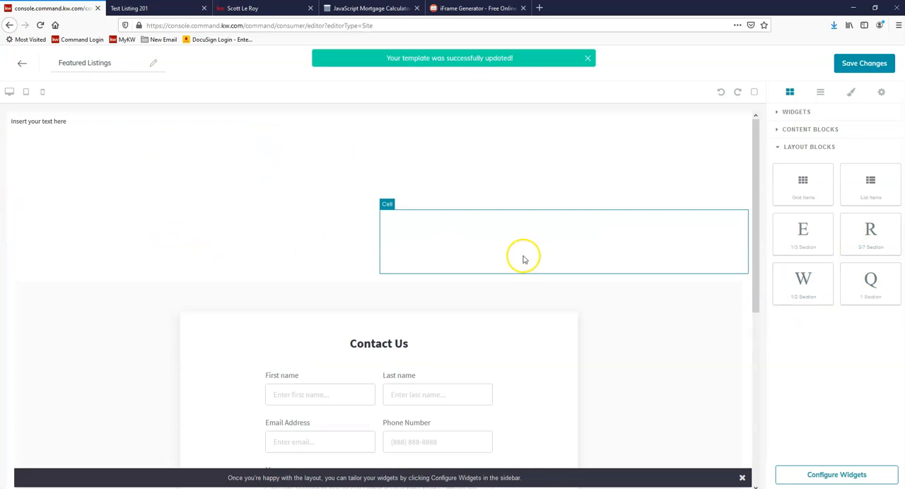
Step: Delete the empty layout sections between the text block and the contact form
left_click(339, 240)
left_click(372, 204)
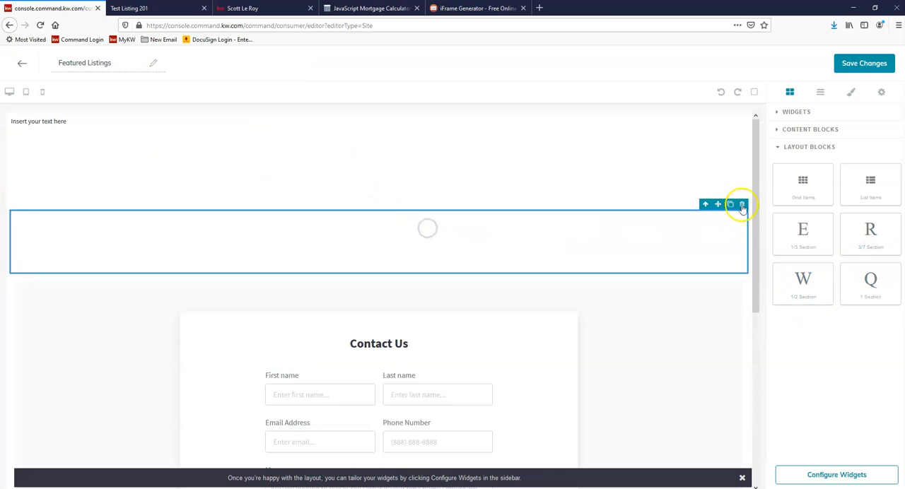
left_click(741, 204)
left_click(698, 184)
left_click(741, 128)
left_click(680, 161)
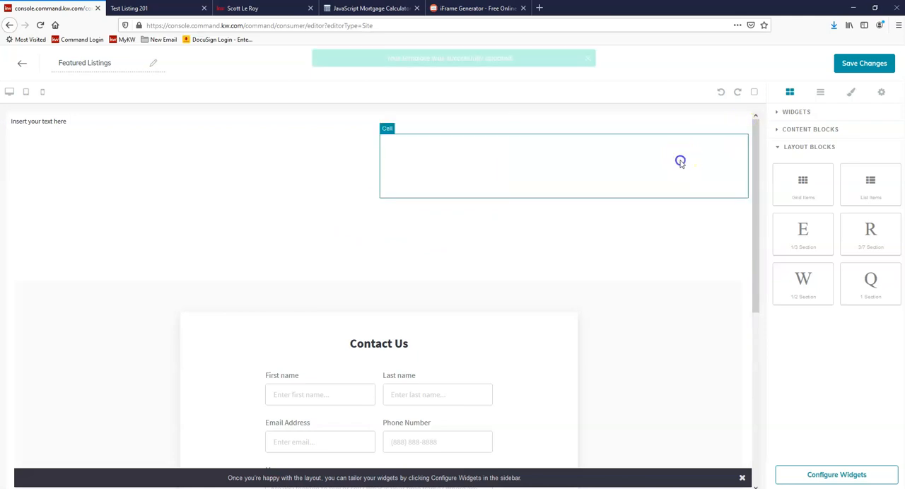
left_click(742, 129)
left_click(679, 164)
left_click(742, 129)
left_click(662, 188)
left_click(745, 126)
left_click(716, 186)
left_click(744, 126)
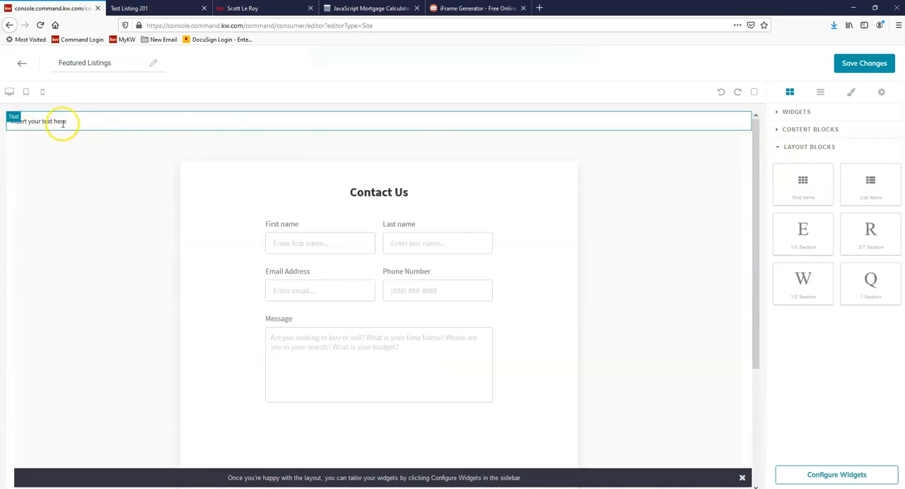
Step: Copy the full web address of the published "Test Listing 201" page
left_click(167, 12)
left_click(236, 26)
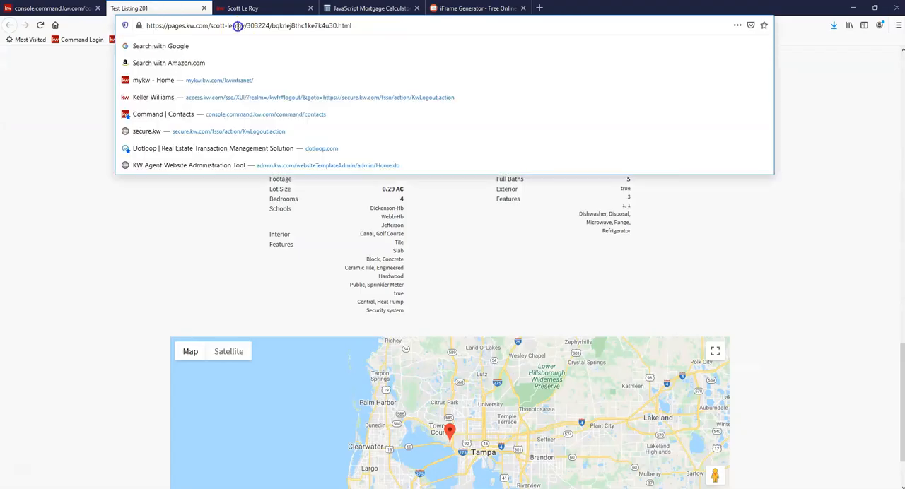
right_click(238, 27)
left_click(260, 57)
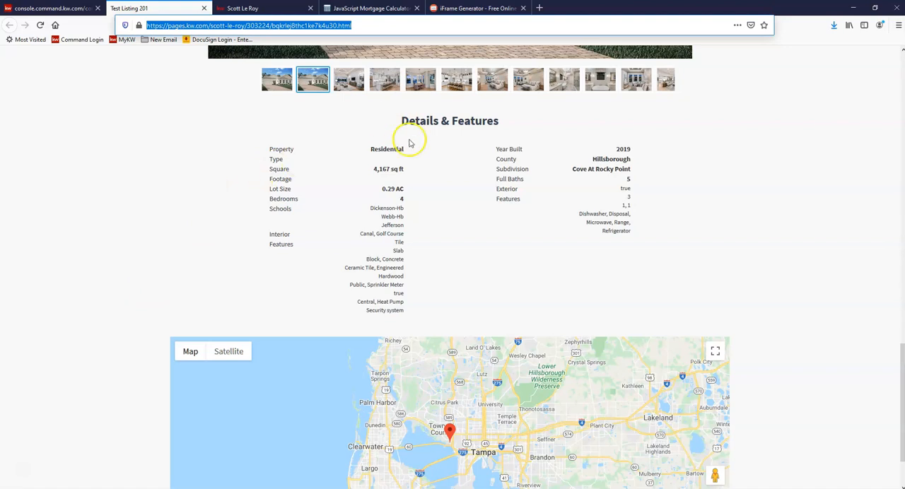
Step: Switch to the iFrame Generator site and enter the copied listing page address as the iFrame URL
left_click(470, 10)
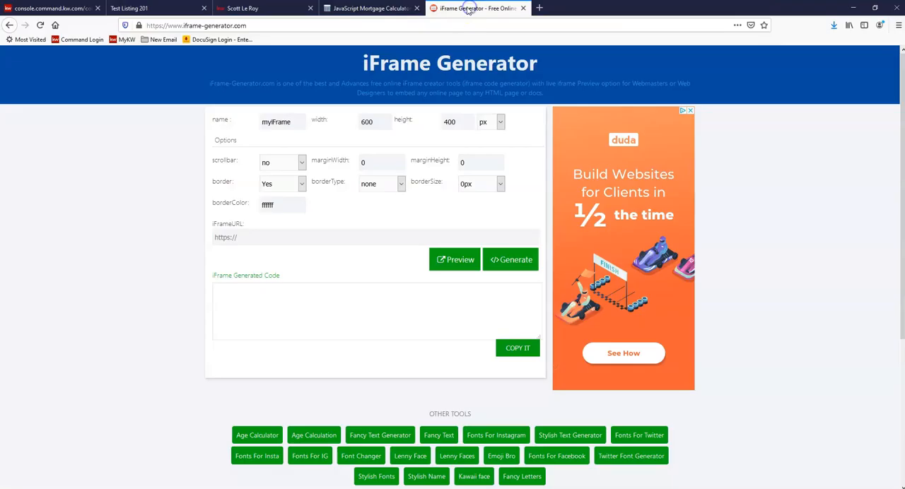
left_click(273, 27)
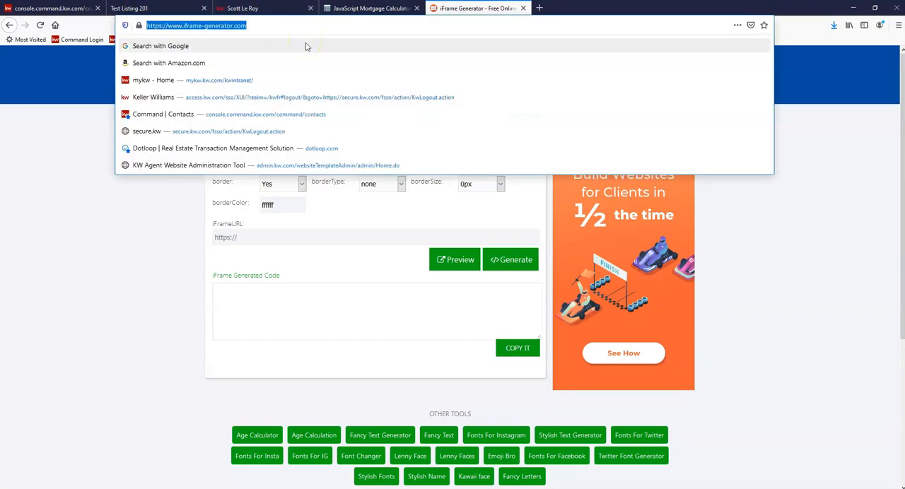
left_click(125, 229)
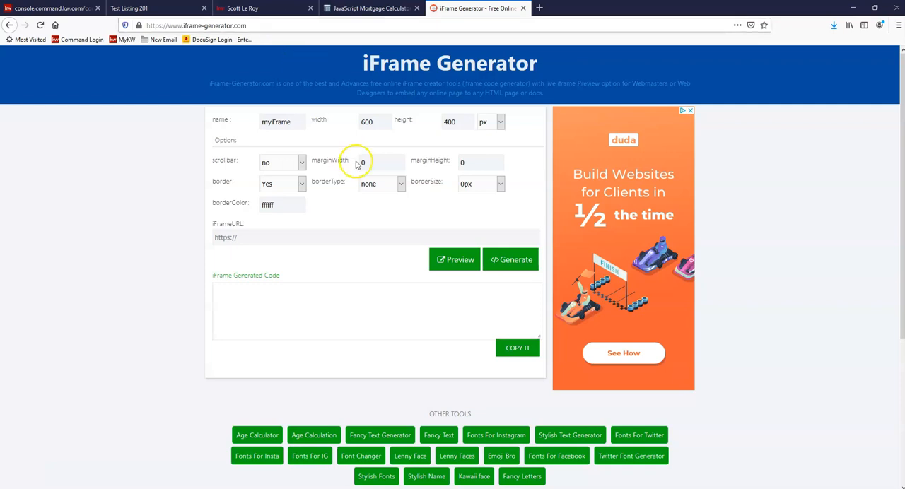
left_click(236, 238)
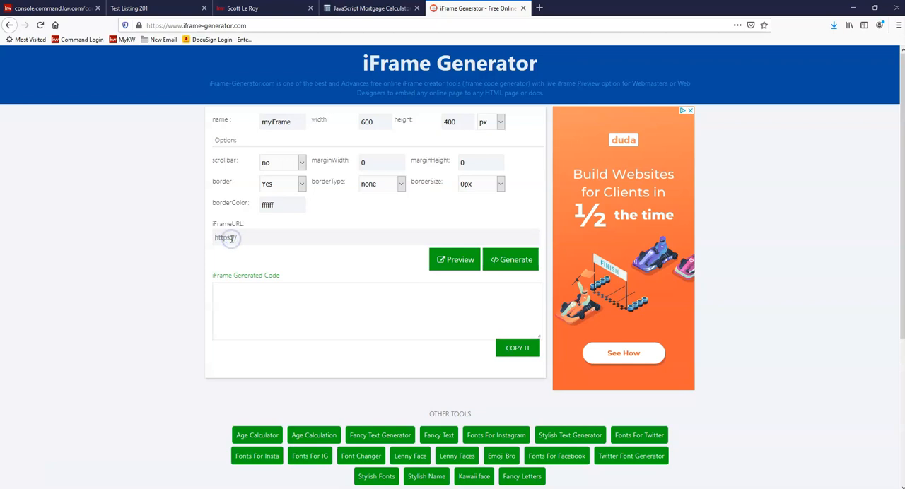
right_click(231, 238)
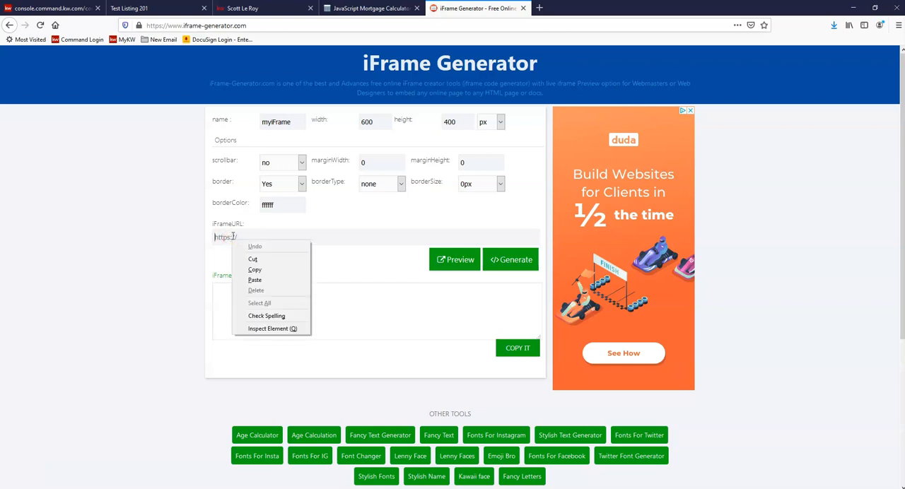
left_click(263, 281)
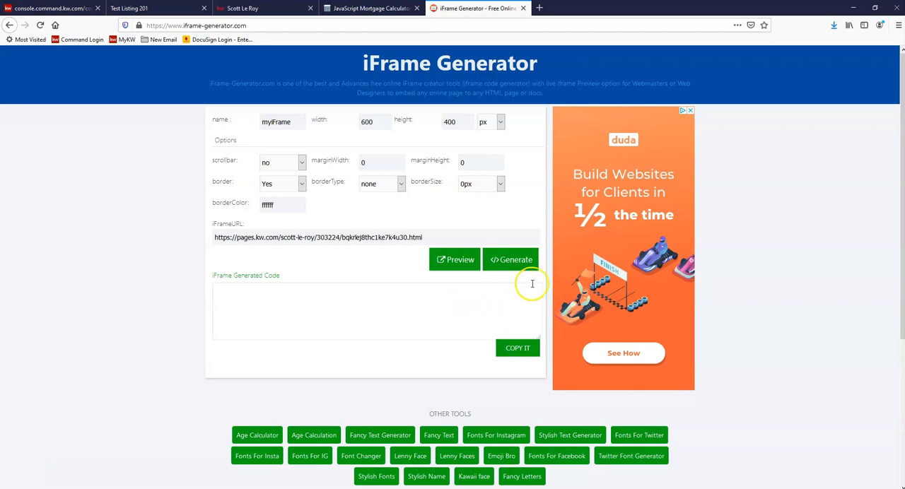
Step: Generate the iframe code at 600 by 400 px without a scrollbar, preview the embedded listing, and close the preview
left_click(513, 261)
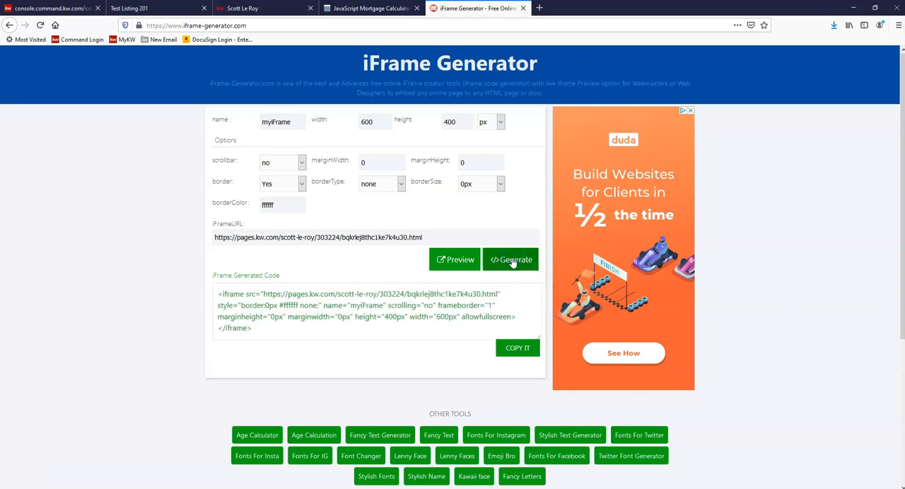
left_click(512, 260)
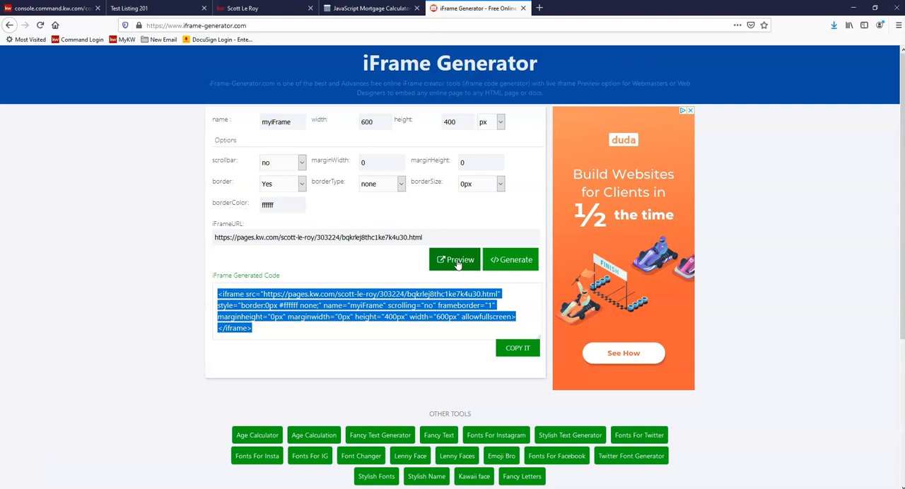
left_click(457, 261)
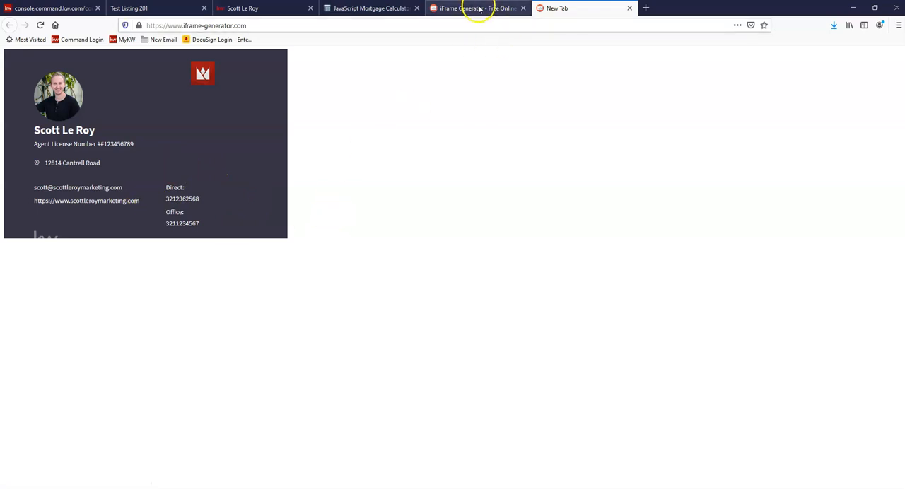
left_click(629, 9)
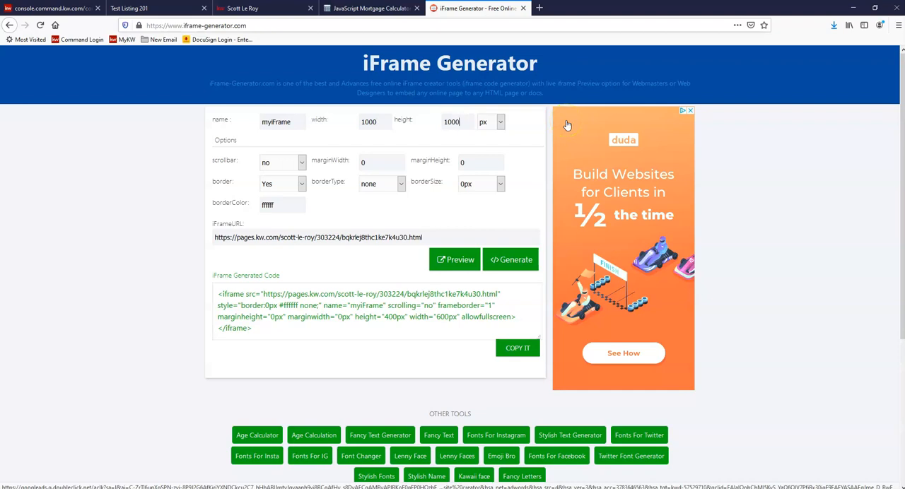
Step: Set the iframe's scrollbar option to yes and regenerate the embed code at 1000 by 1000 px
left_click_drag(213, 160, 237, 163)
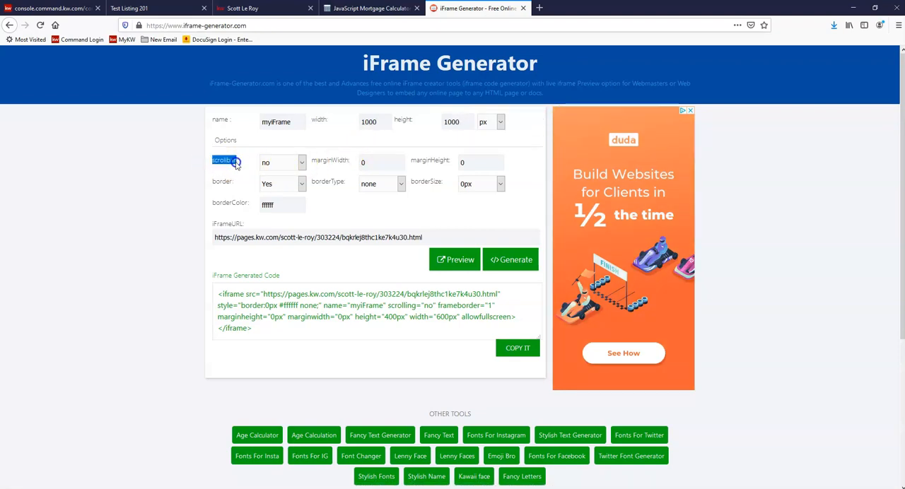
left_click(275, 163)
left_click(266, 190)
left_click(276, 164)
left_click(270, 187)
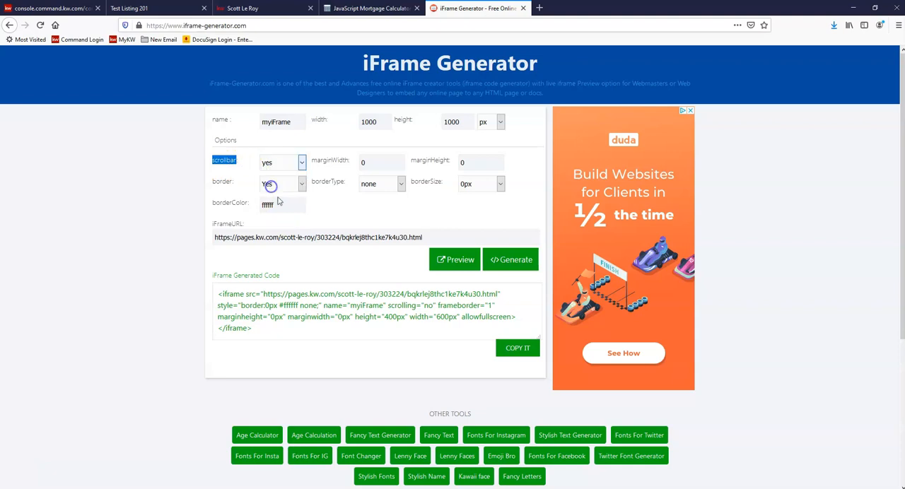
left_click(241, 162)
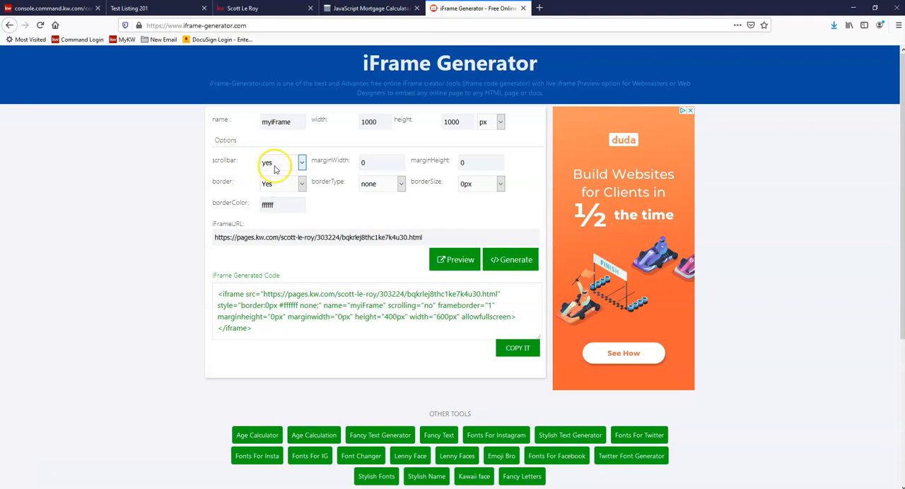
left_click(419, 310)
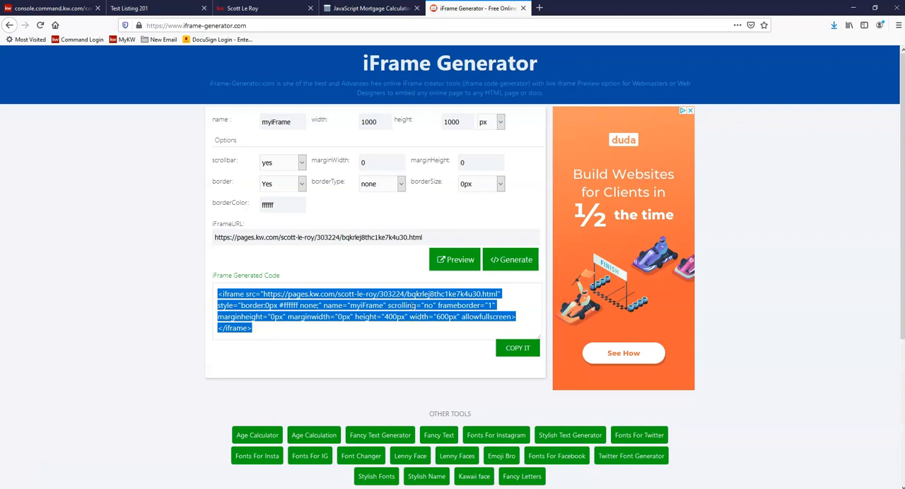
left_click(512, 263)
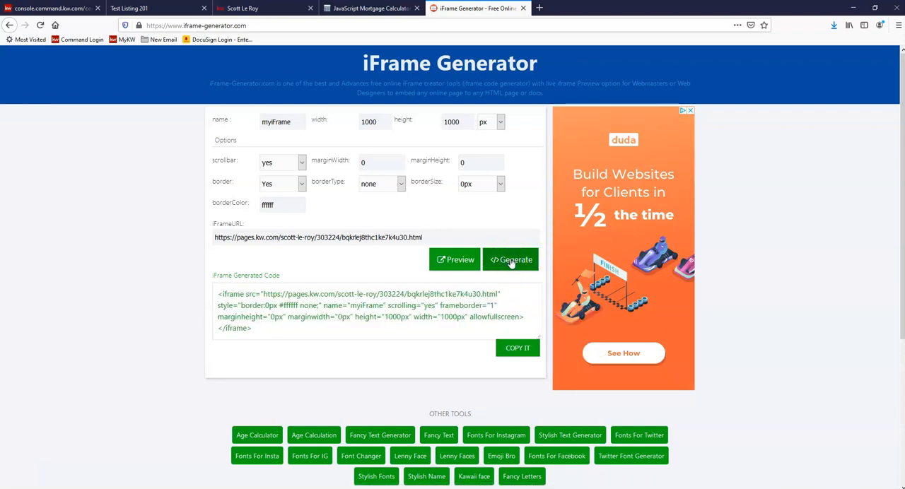
Step: Preview the regenerated iframe and examine the embedded listing page from the agent header down to the map
left_click(453, 269)
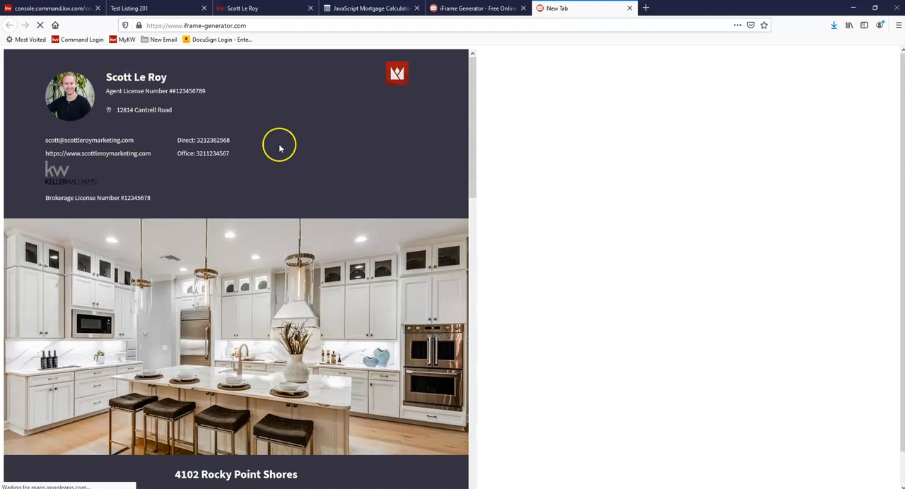
scroll(214, 246, "down", 1)
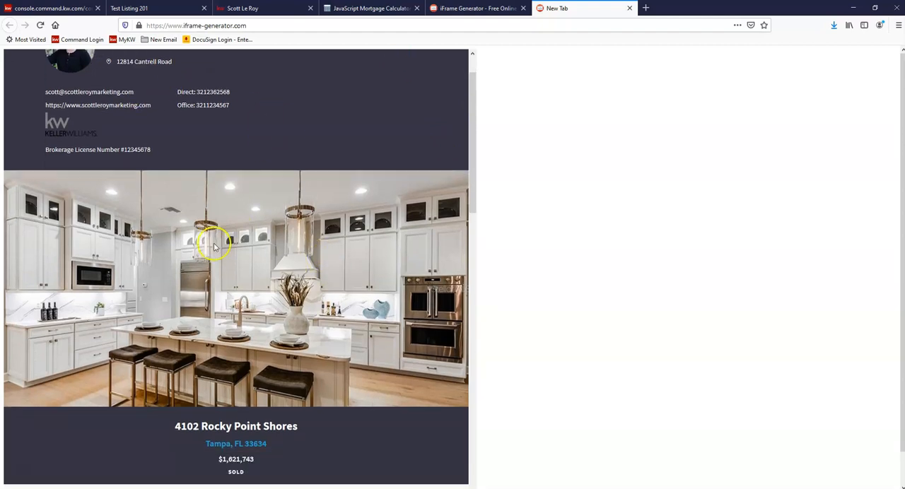
scroll(276, 291, "down", 5)
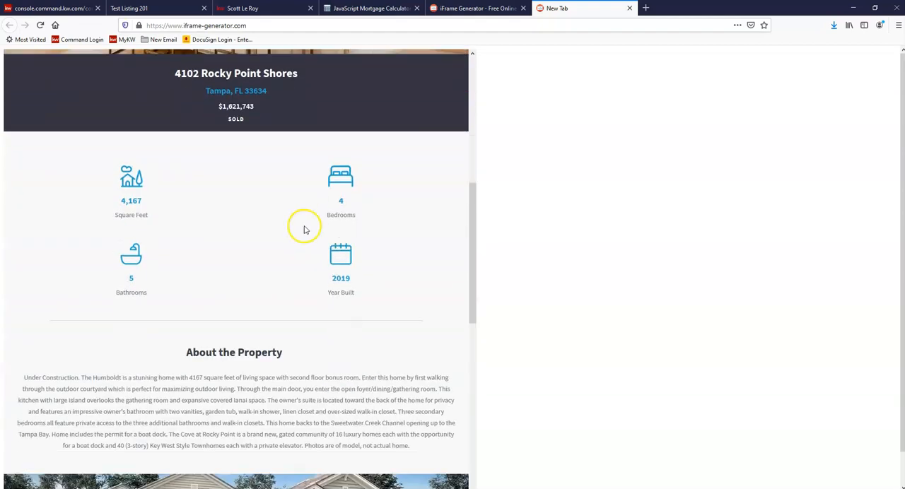
scroll(226, 225, "down", 4)
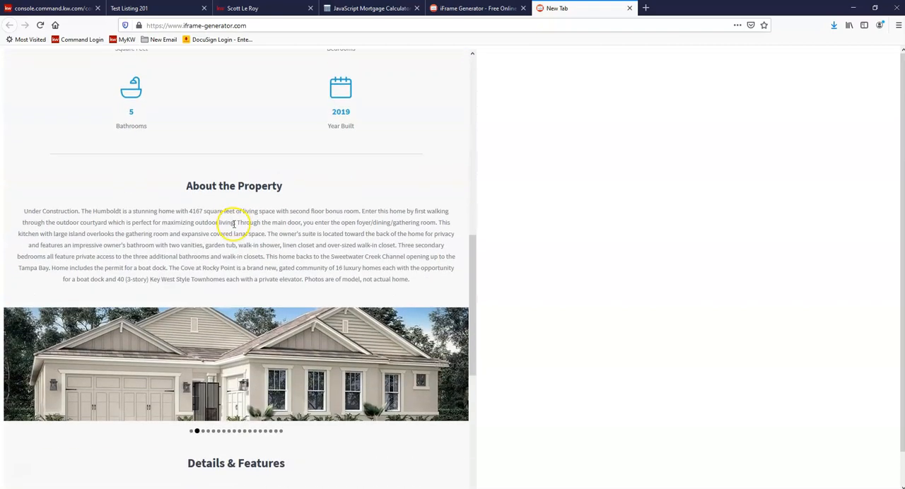
scroll(240, 221, "down", 3)
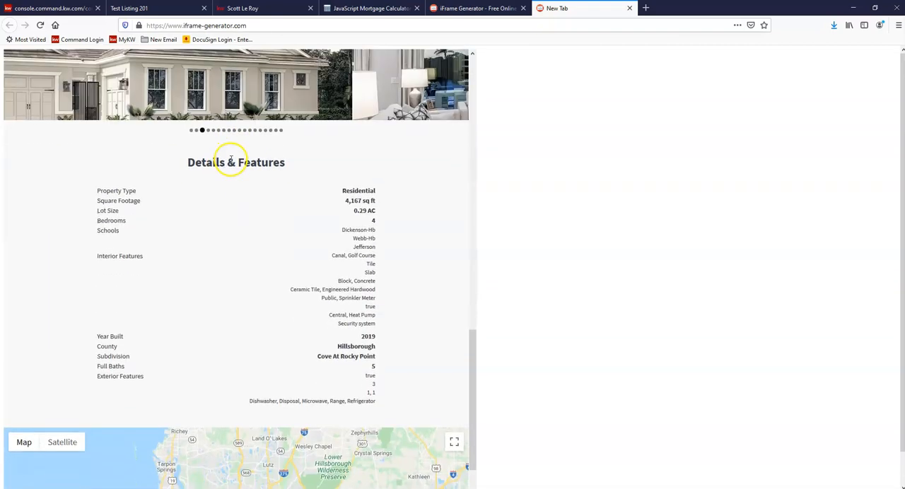
scroll(291, 288, "up", 1)
scroll(311, 177, "down", 1)
scroll(283, 127, "up", 2)
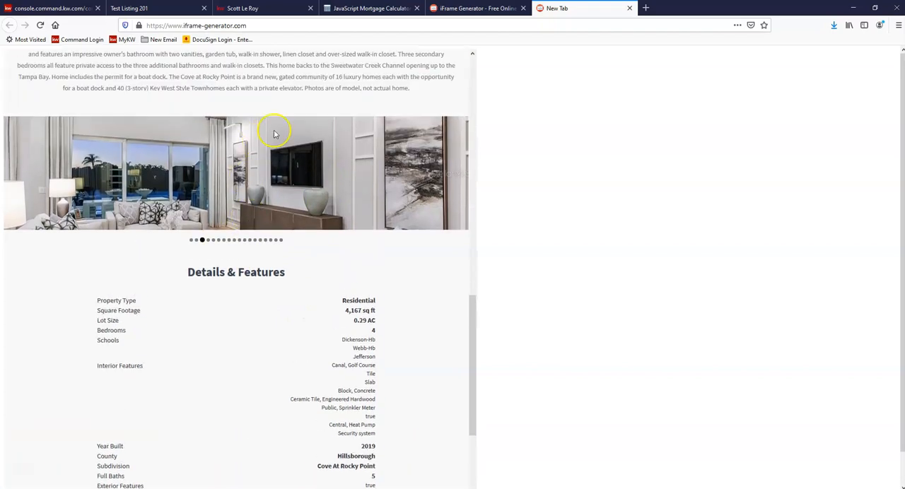
scroll(212, 233, "down", 2)
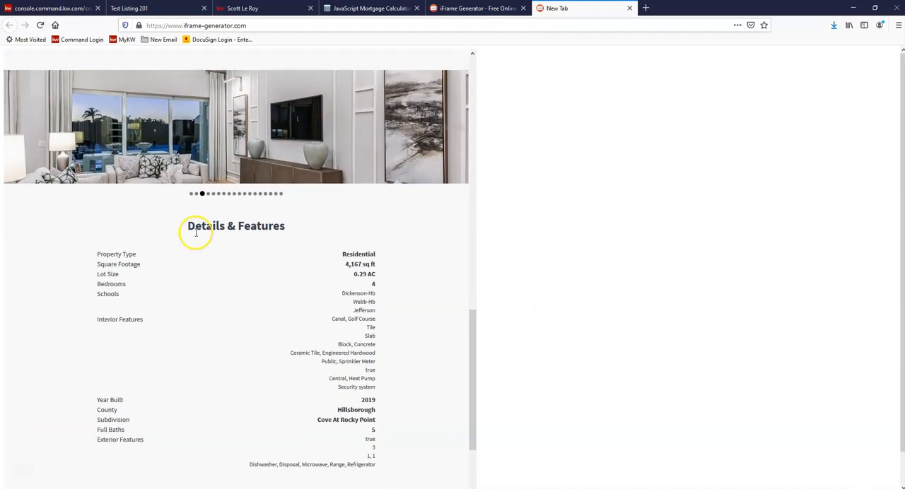
scroll(282, 240, "down", 3)
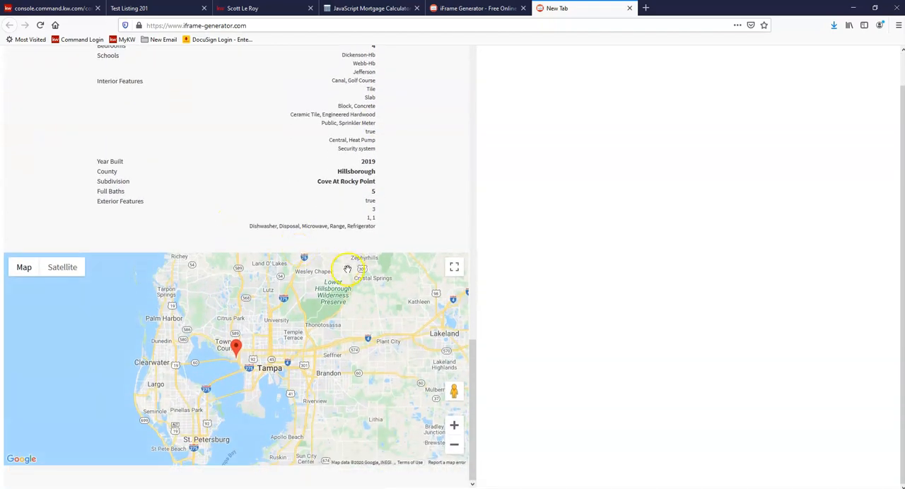
left_click_drag(475, 444, 474, 137)
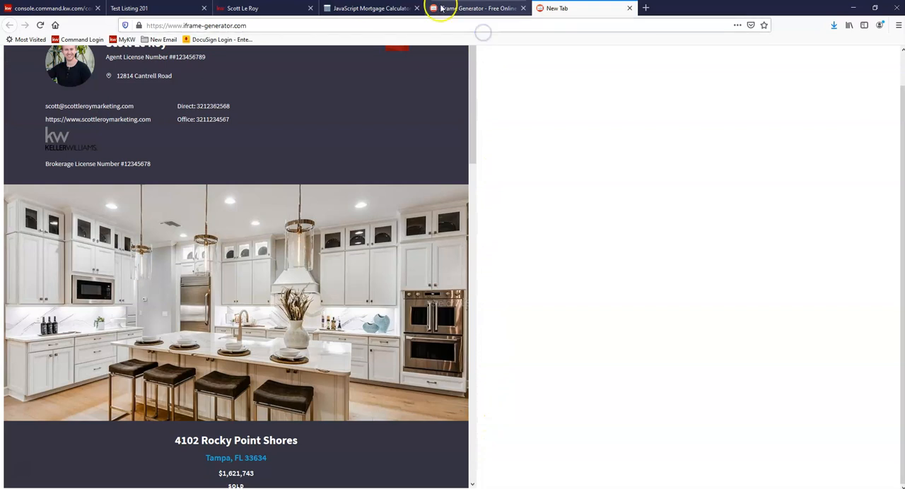
Step: Copy the generated iframe code and paste it over the placeholder text above the contact form on the Featured Listings page
left_click(464, 10)
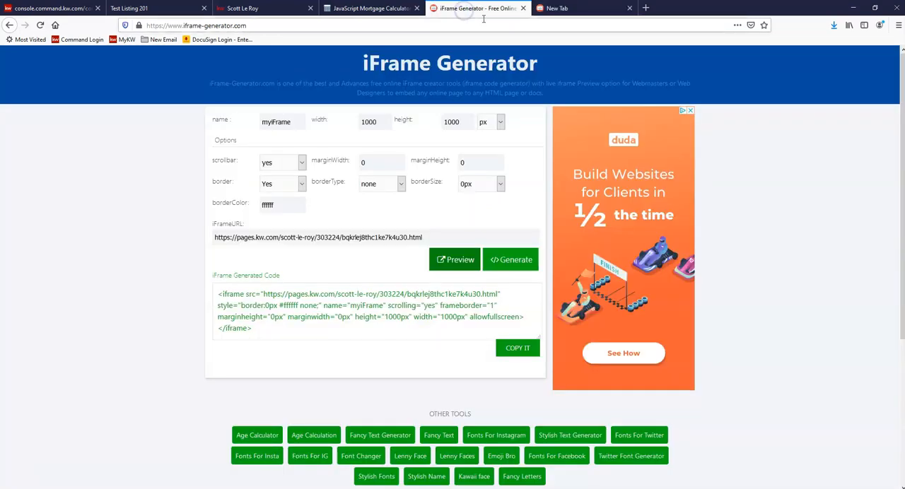
left_click(527, 351)
key("ctrl+c")
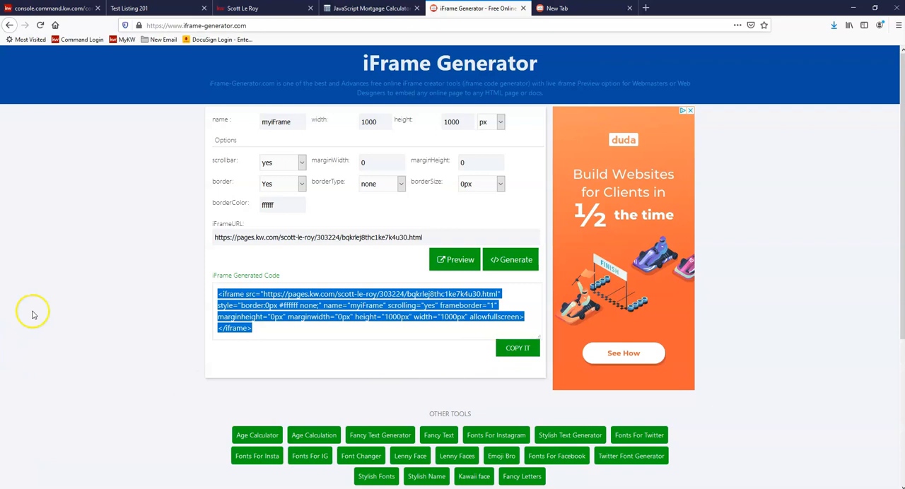
left_click(51, 9)
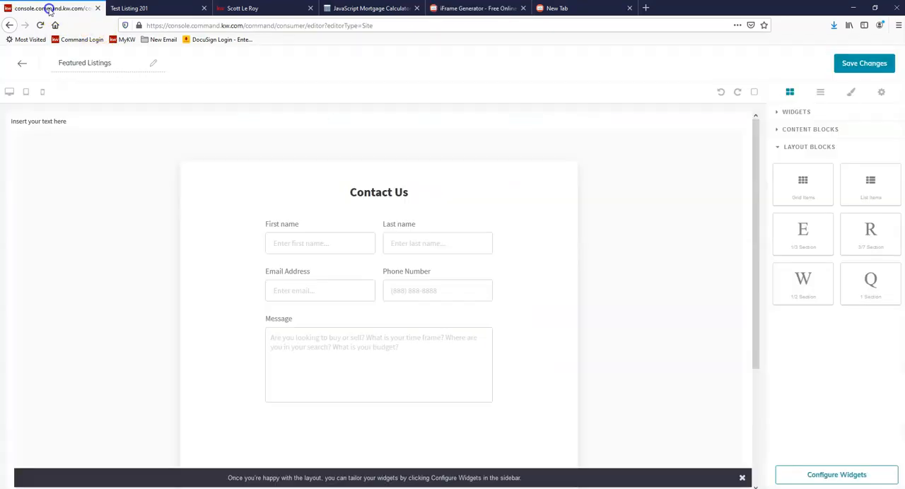
left_click(50, 122)
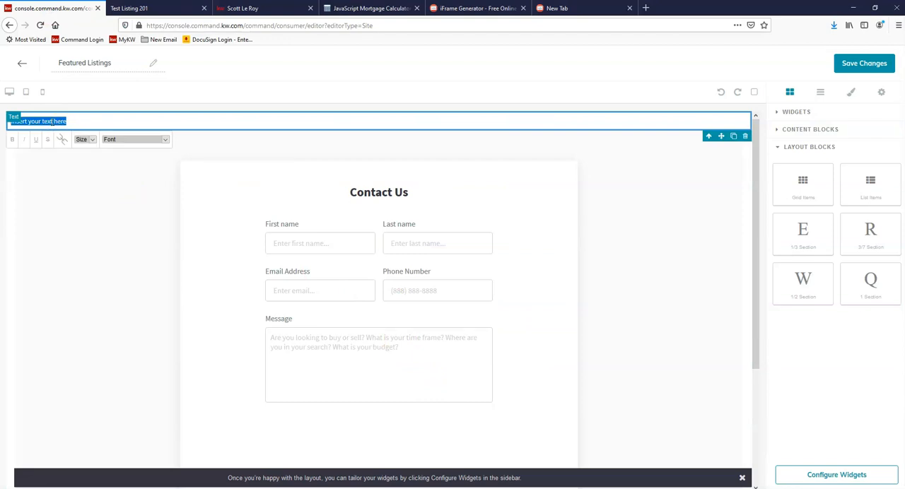
right_click(52, 122)
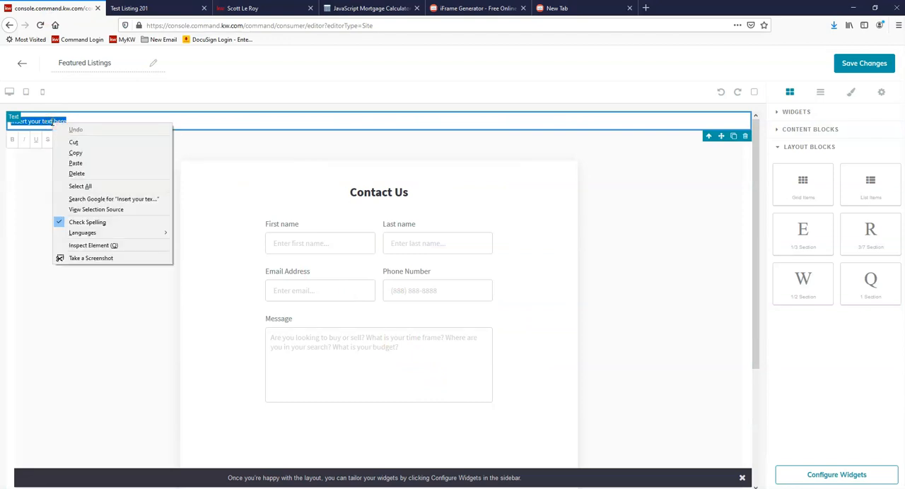
left_click(75, 164)
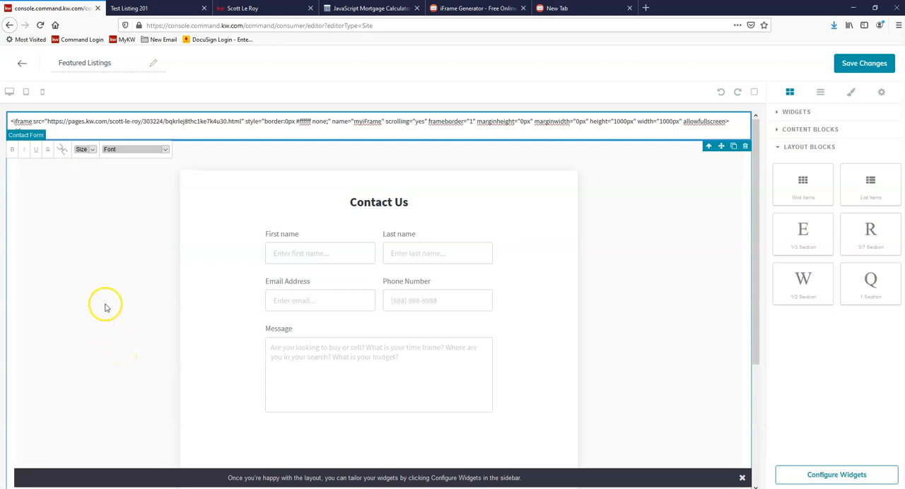
left_click(174, 121)
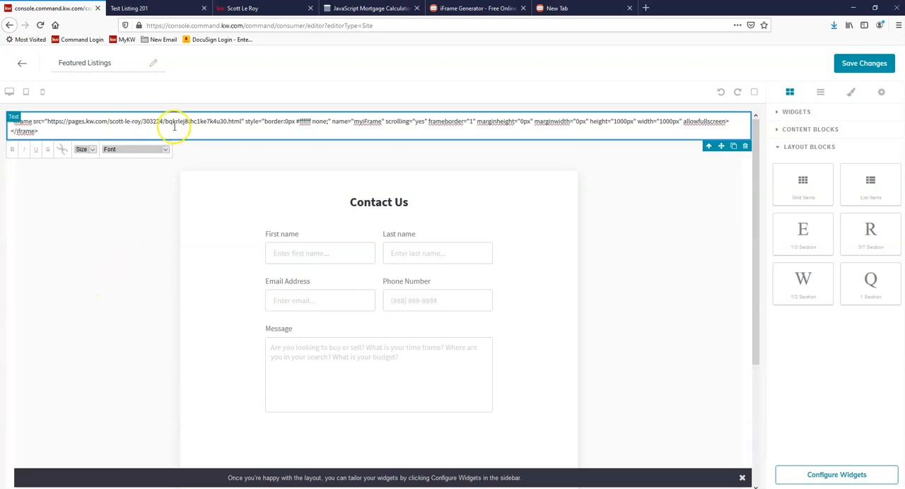
double_click(176, 121)
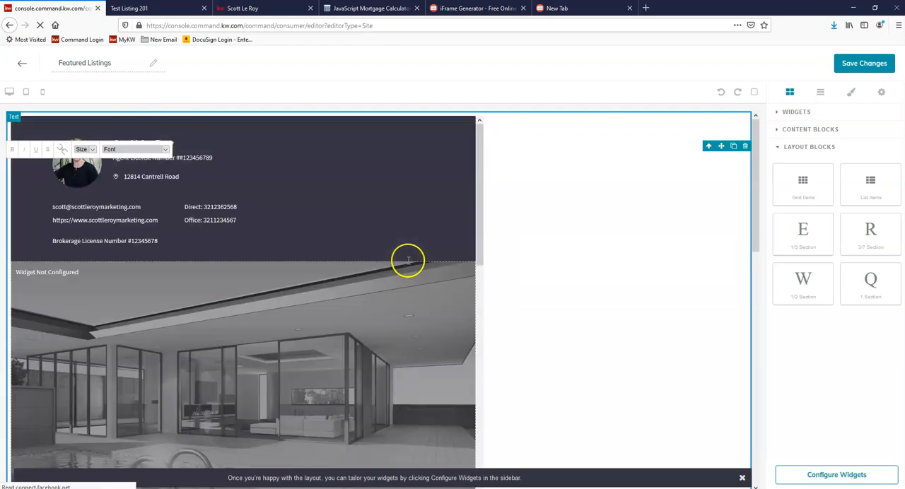
Step: Check the embedded listing and add a three-column 1/3 Section above it
scroll(313, 285, "down", 3)
scroll(463, 238, "down", 10)
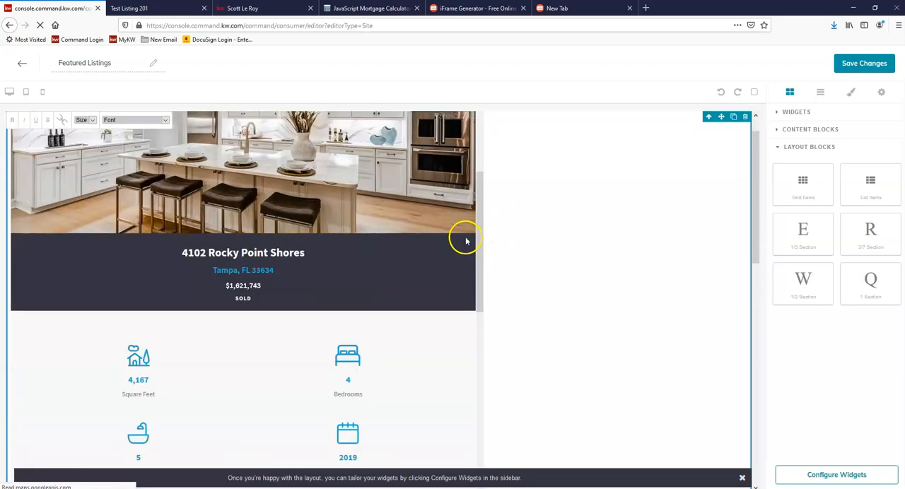
scroll(480, 227, "down", 6)
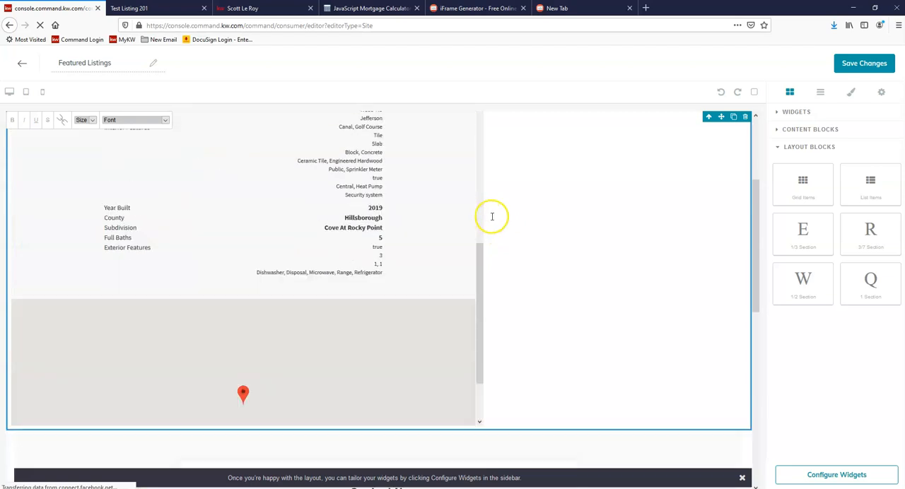
scroll(495, 215, "up", 10)
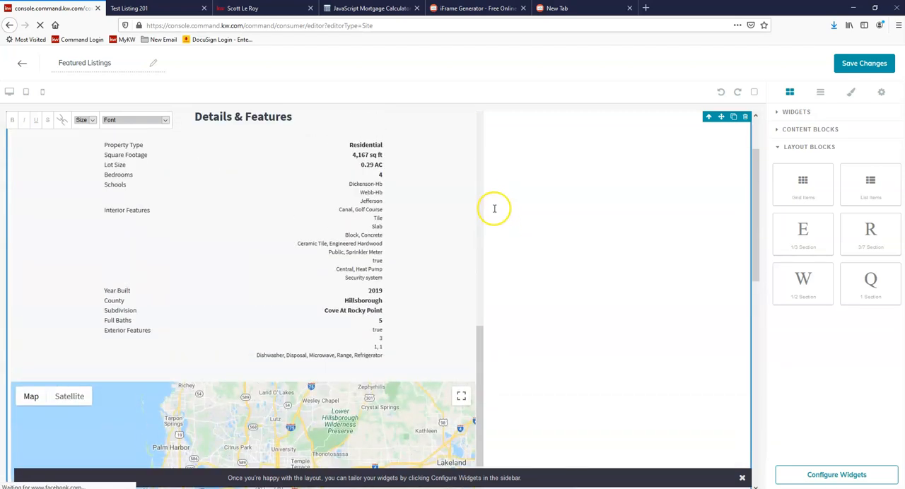
scroll(456, 169, "up", 8)
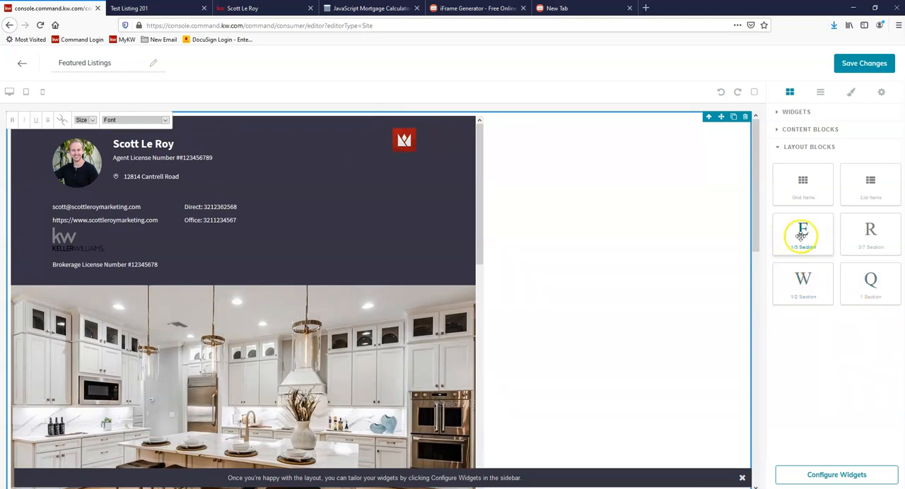
mouse_move(809, 238)
left_mouse_down()
mouse_move(751, 190)
mouse_move(557, 106)
mouse_move(537, 125)
mouse_move(779, 241)
mouse_move(799, 238)
mouse_move(529, 121)
mouse_move(530, 131)
left_mouse_up()
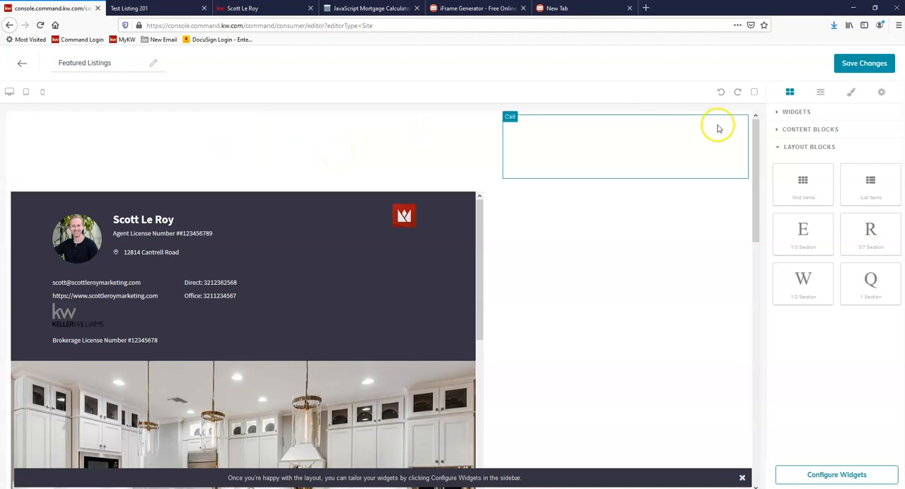
Step: Place a Text content block in the middle column of the new three-column section
left_click(797, 129)
left_click_drag(805, 317, 372, 151)
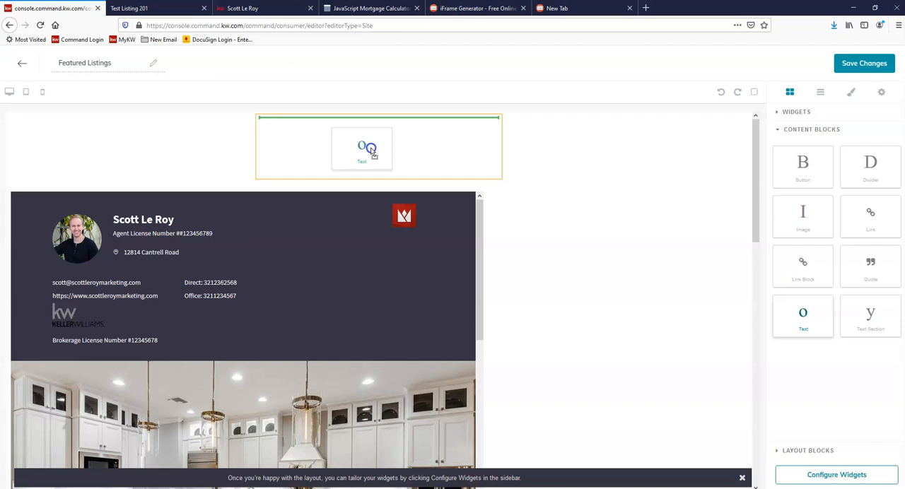
left_click_drag(372, 154, 375, 152)
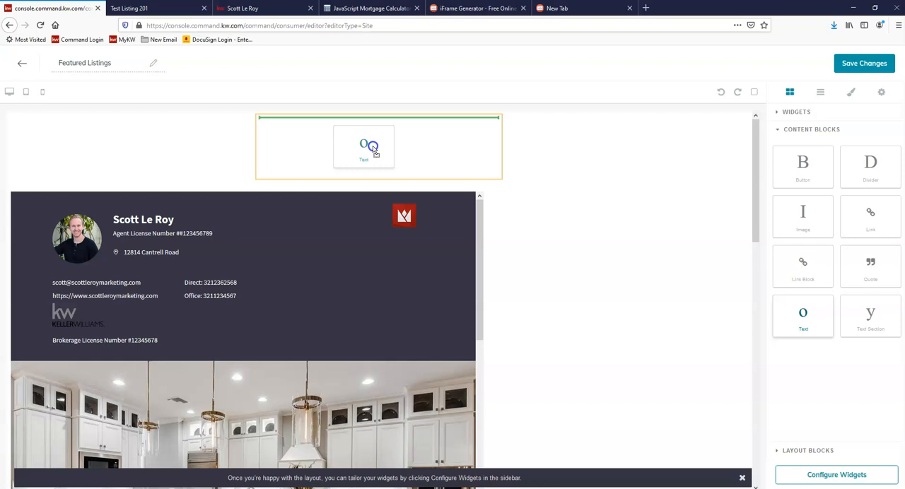
left_click_drag(374, 152, 370, 145)
Step: Replace the placeholder text in the middle column with the copied iframe code
left_click(311, 122)
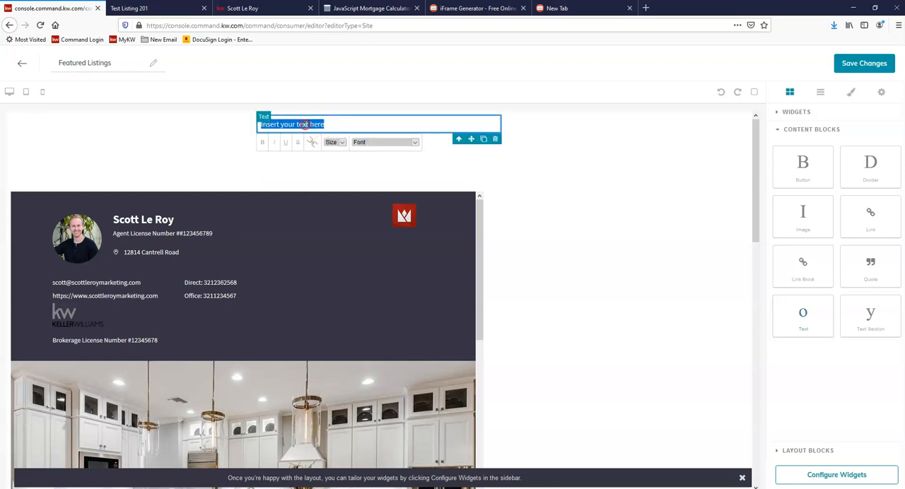
right_click(306, 124)
left_click(335, 170)
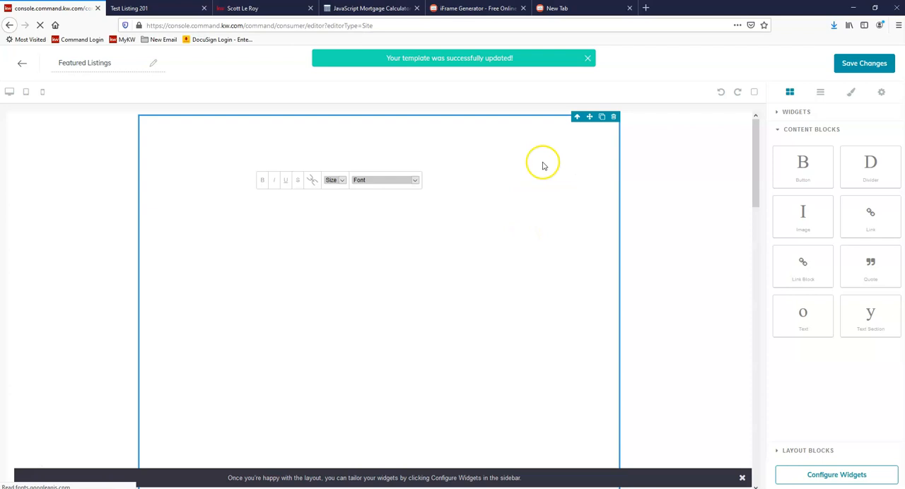
Step: Examine how the listing embedded in the middle column displays from top to bottom compared with the full-width embed below it
scroll(573, 191, "down", 5)
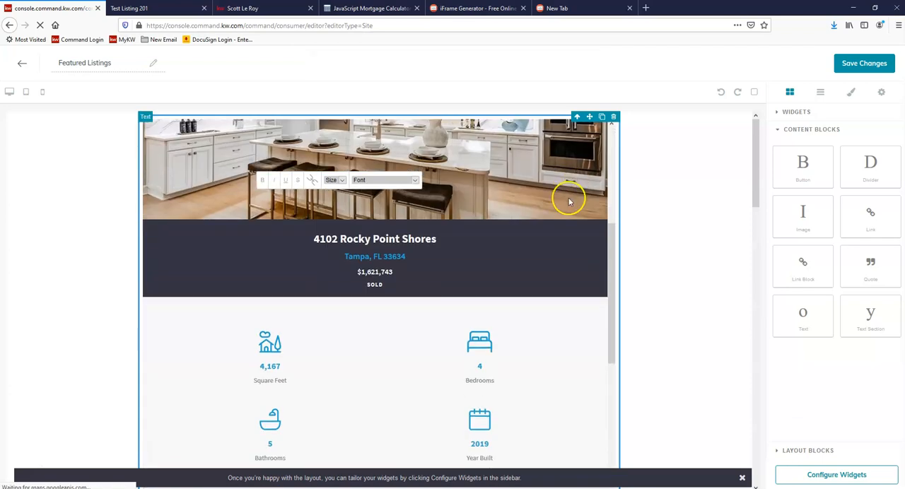
scroll(568, 201, "down", 10)
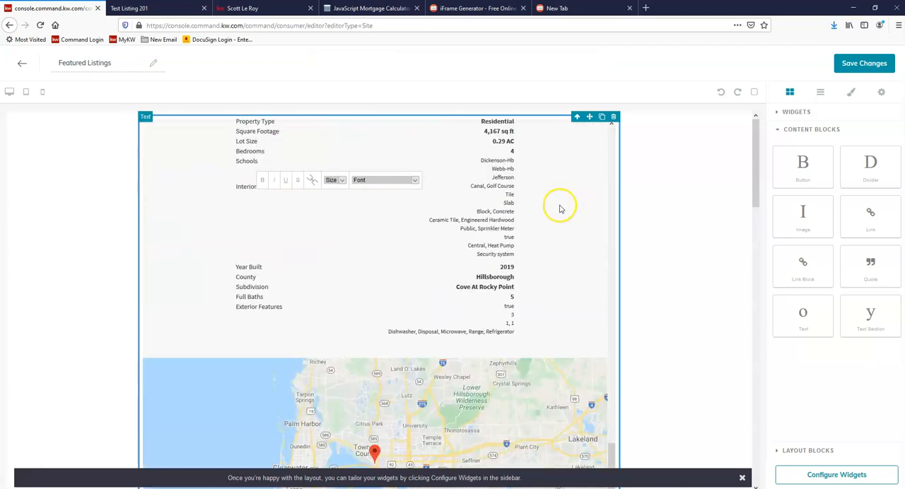
scroll(565, 212, "down", 10)
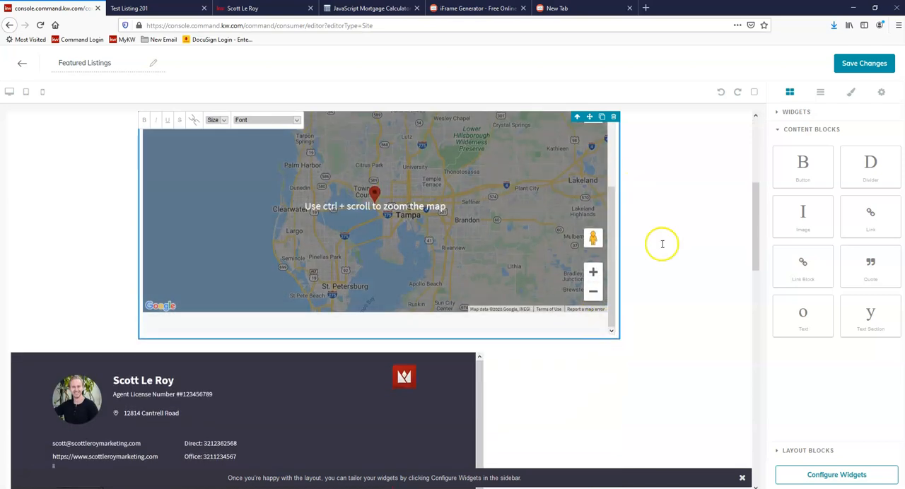
scroll(530, 205, "up", 10)
scroll(530, 194, "up", 5)
left_click_drag(761, 267, 754, 102)
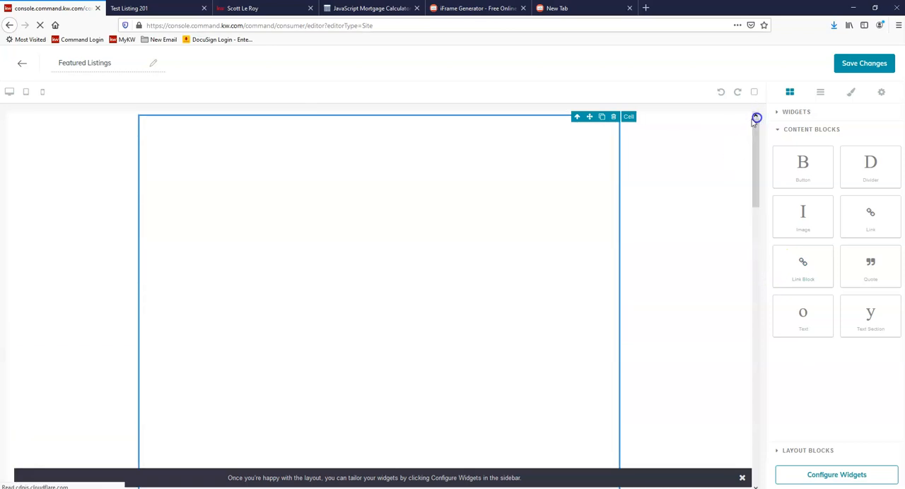
scroll(472, 228, "down", 3)
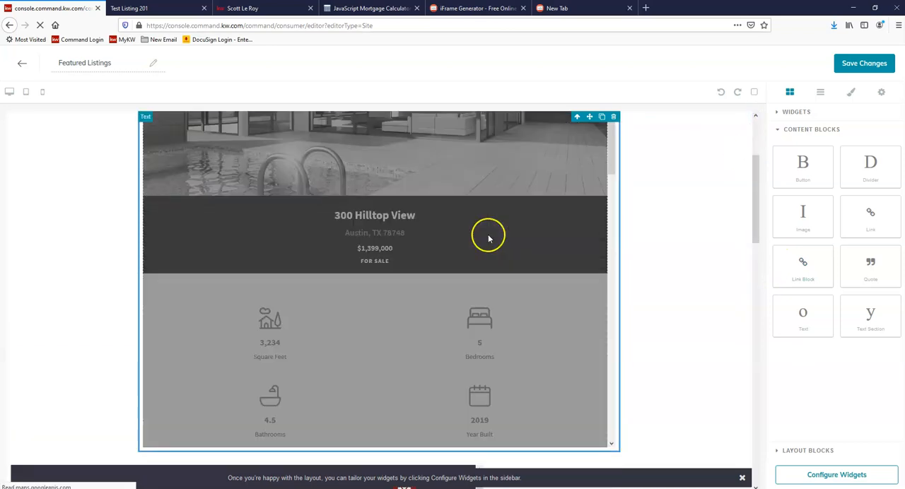
scroll(487, 238, "down", 3)
scroll(632, 269, "down", 3)
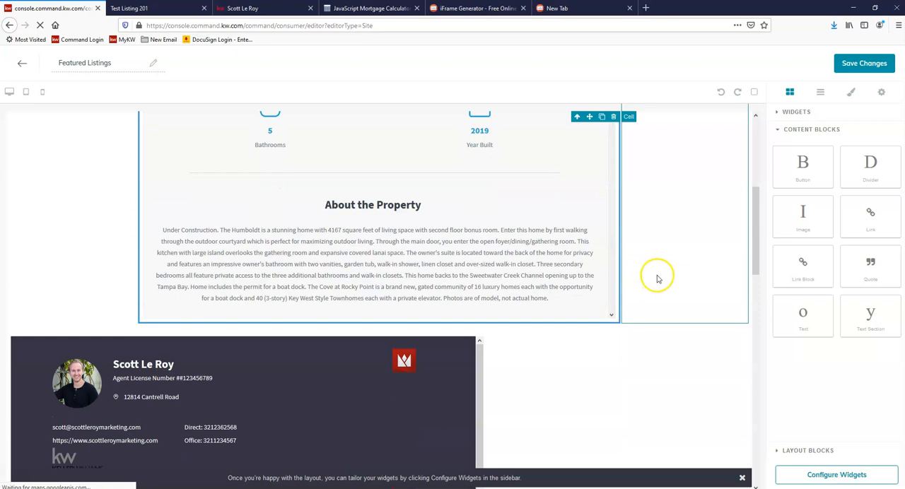
Step: Configure the Contact widget at the page's end with the second available phone number and save and apply it
scroll(696, 353, "down", 5)
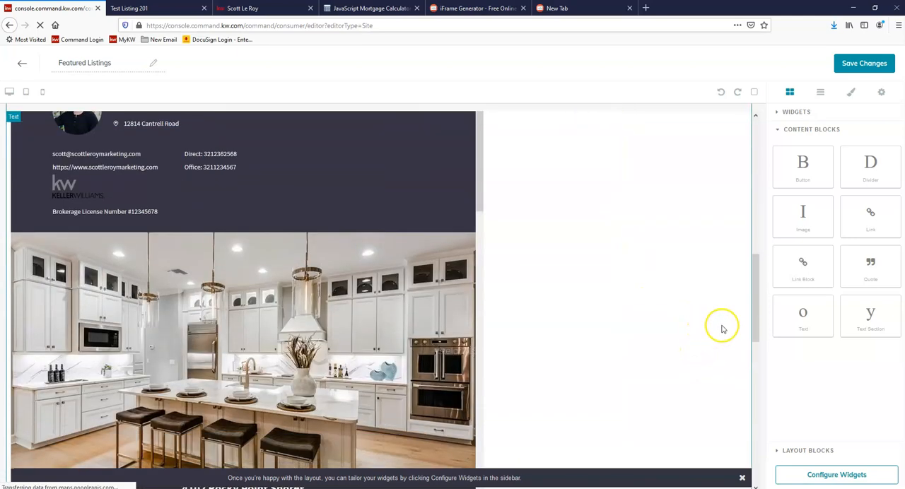
scroll(721, 329, "down", 10)
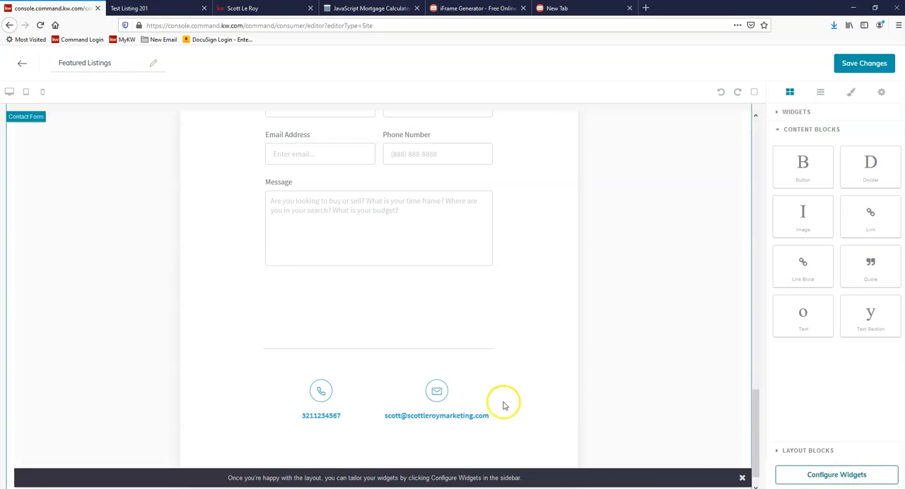
left_click(300, 420)
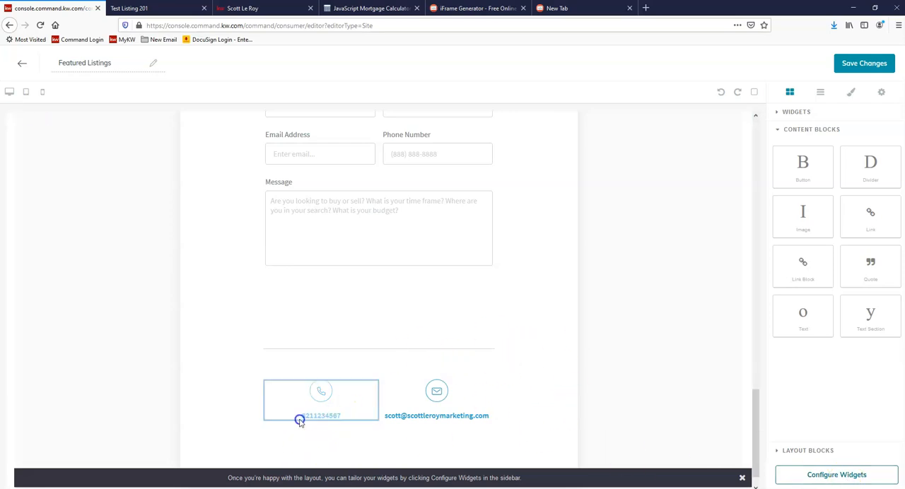
left_click_drag(701, 429, 843, 475)
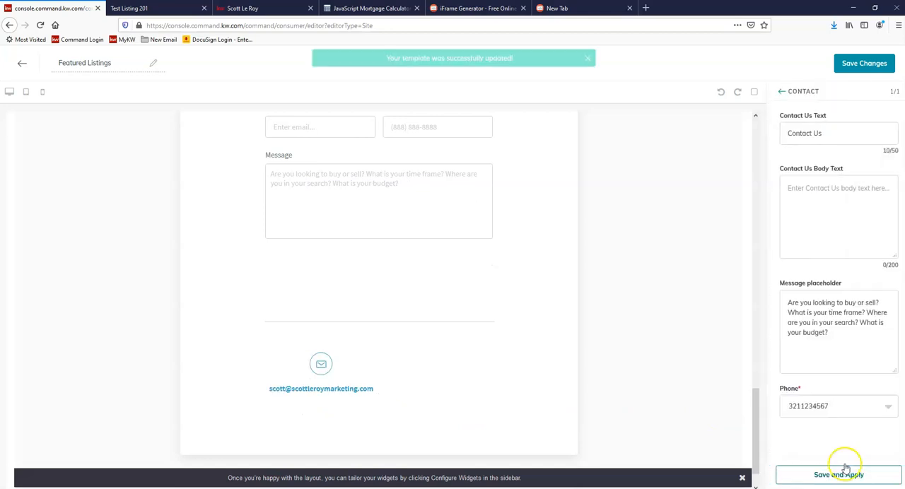
left_click(825, 412)
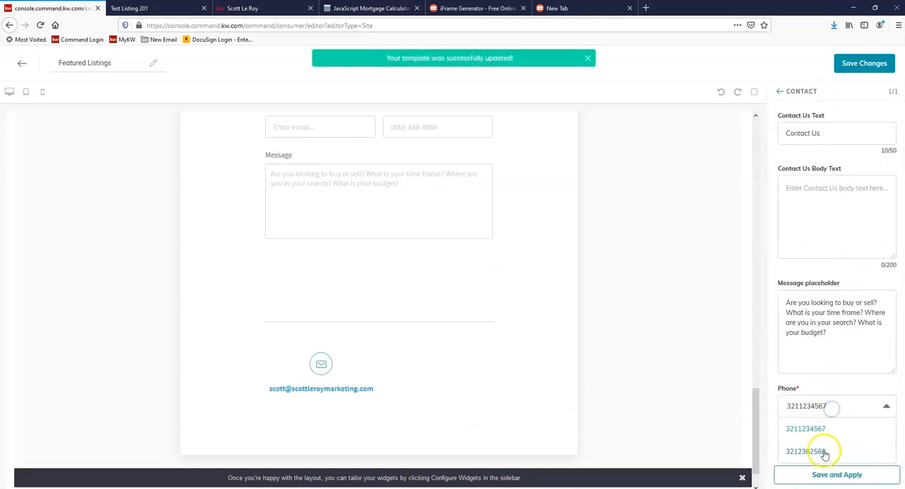
left_click(821, 448)
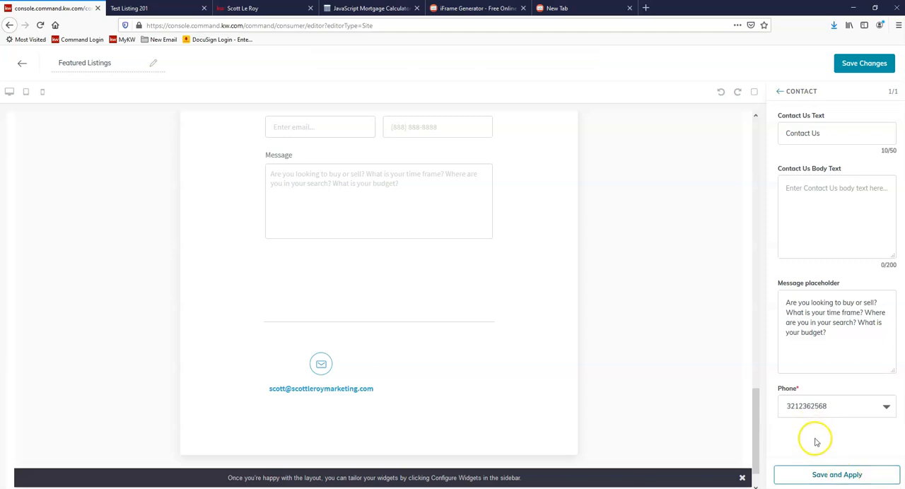
left_click(831, 476)
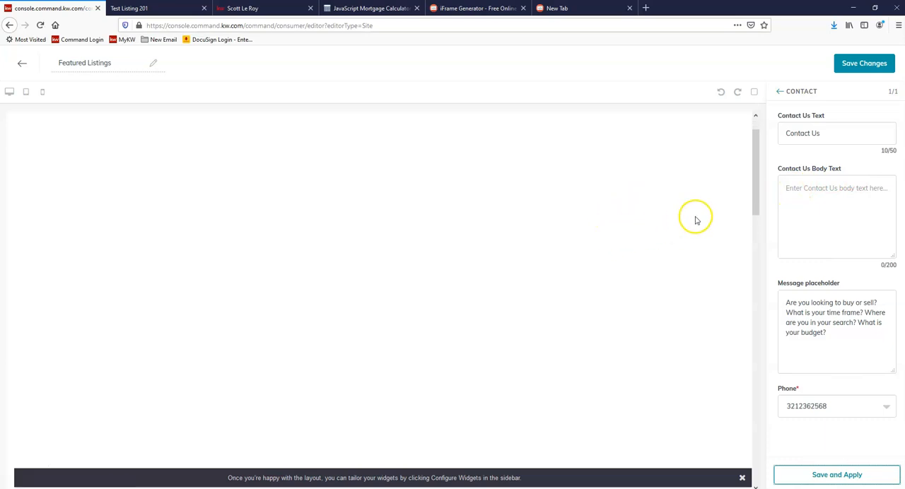
Step: Dismiss the layout hint and try to move the displaced contact block below the contact form back into the form
scroll(701, 217, "down", 3)
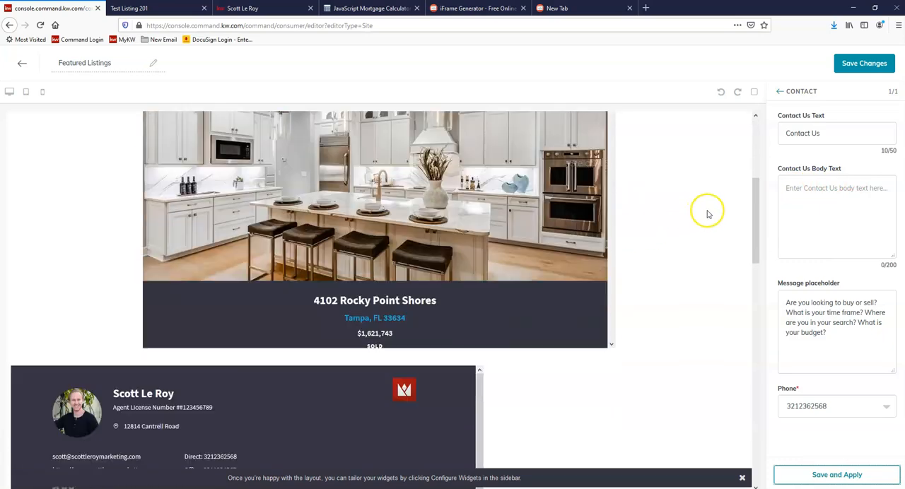
left_click(742, 480)
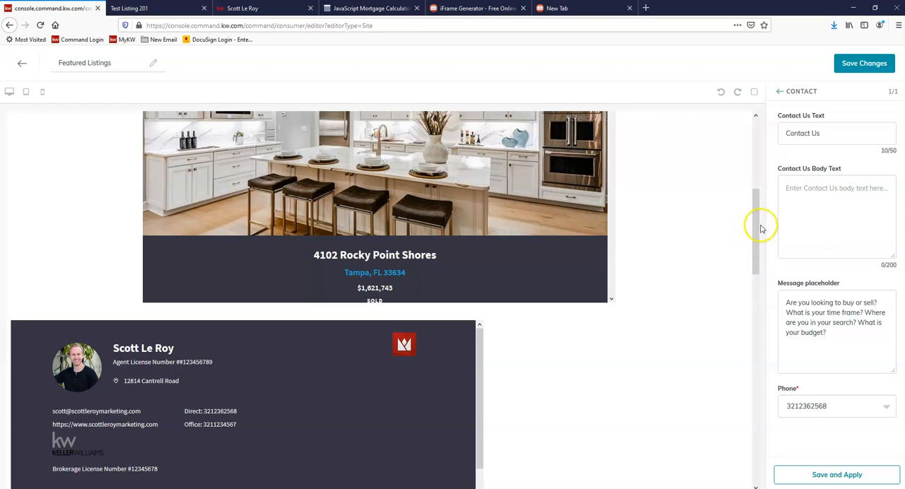
left_click_drag(756, 206, 751, 424)
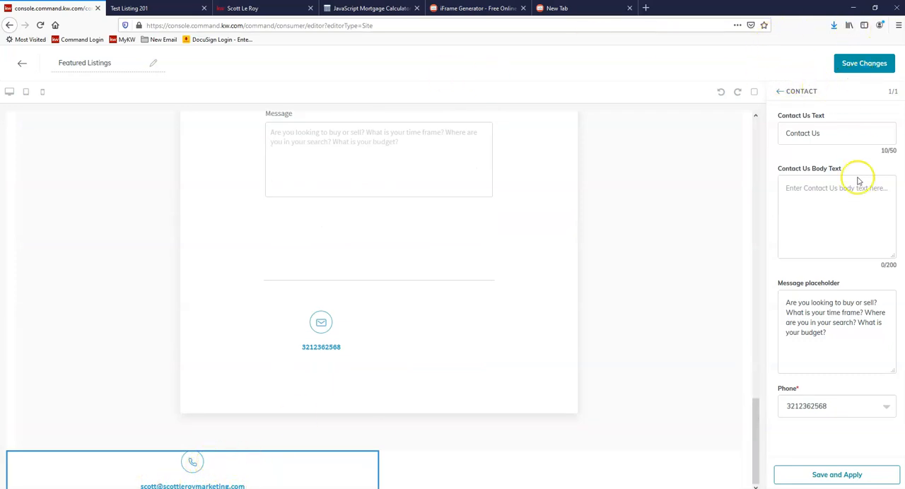
left_click_drag(308, 466, 388, 416)
left_click_drag(486, 345, 400, 410)
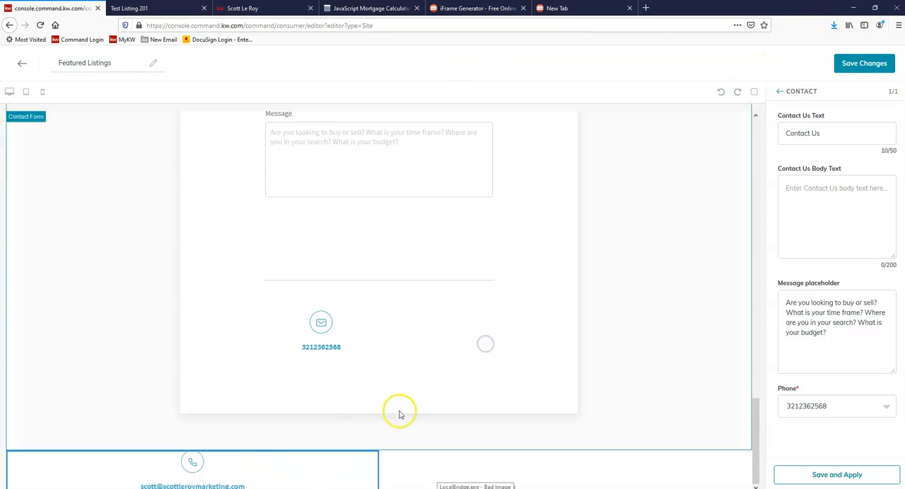
Step: Leave the Featured Listings editor without saving and create a new page displayed On My Agent Site
left_click(23, 65)
left_click(415, 301)
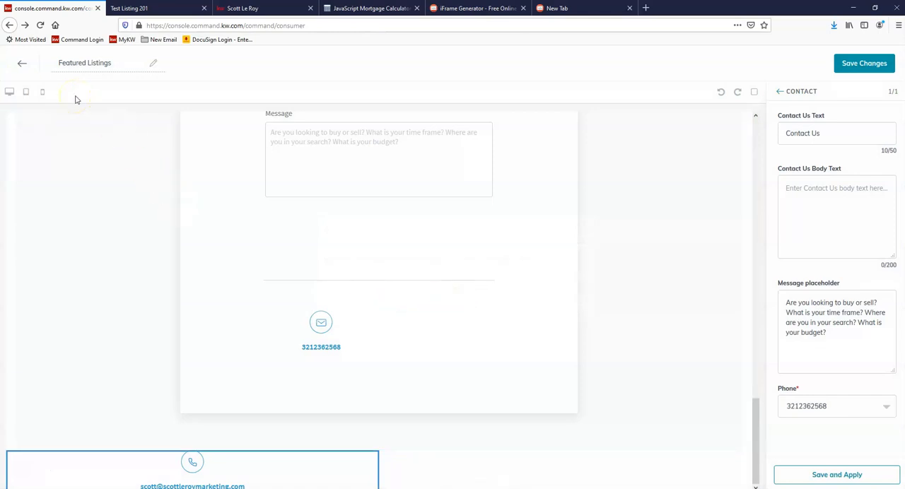
left_click(22, 66)
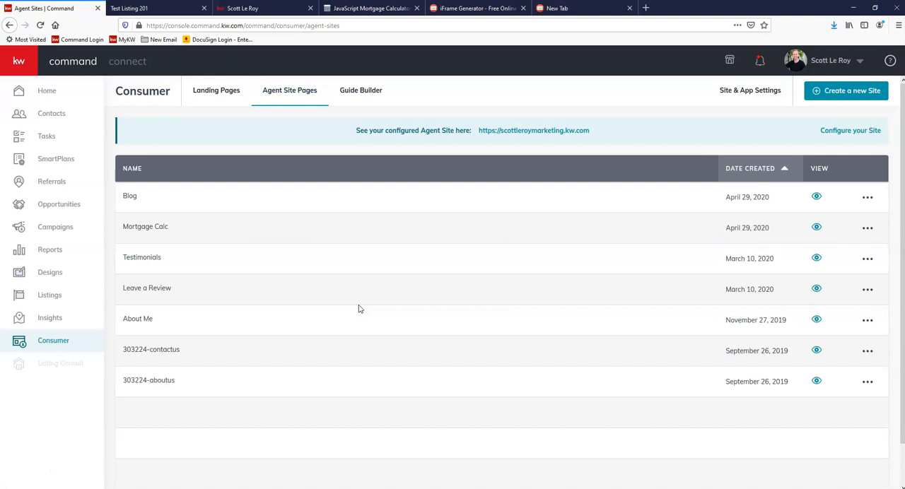
left_click(853, 91)
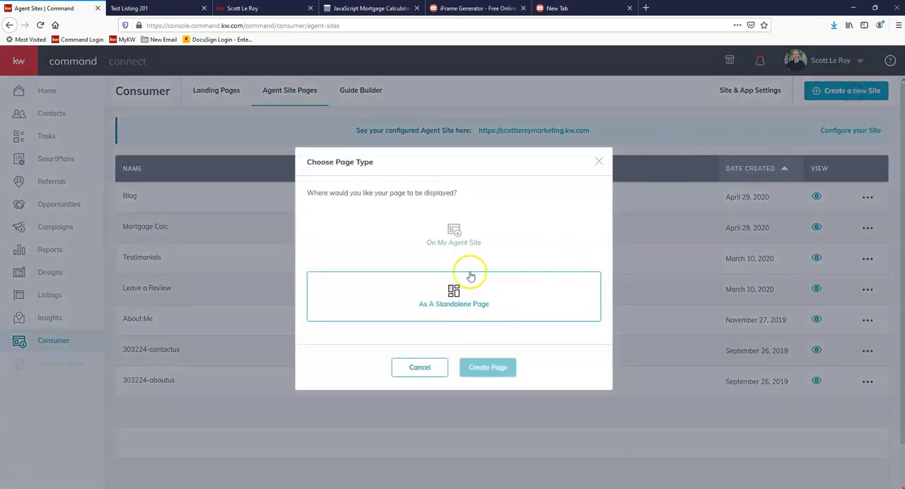
left_click(469, 249)
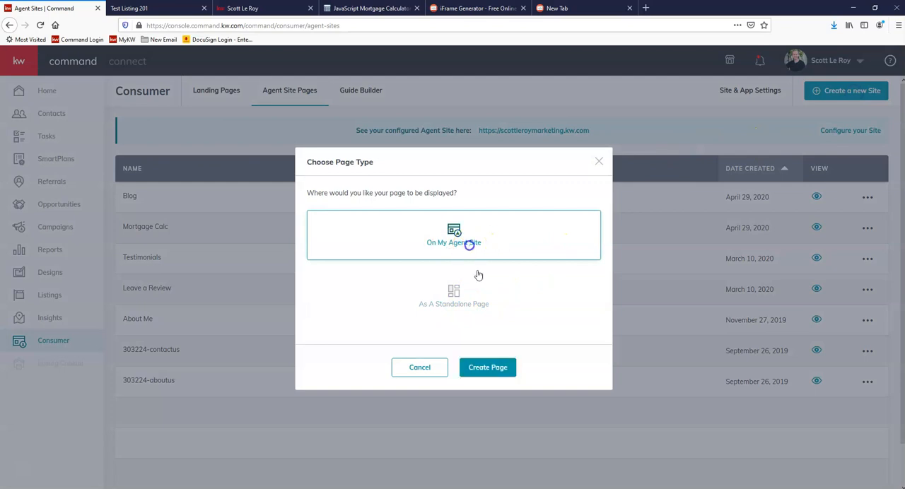
left_click(497, 371)
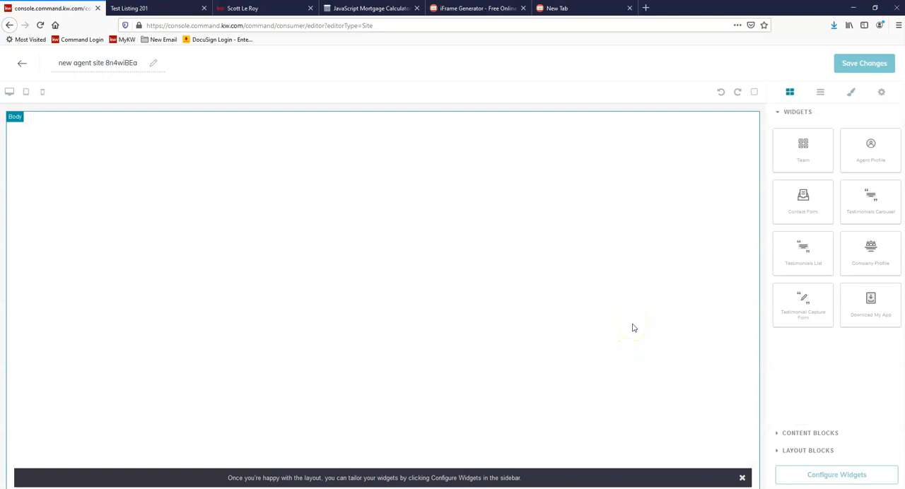
Step: Add a three-column 1/3 Section to the empty page and place a Text block in its middle column
left_click(820, 451)
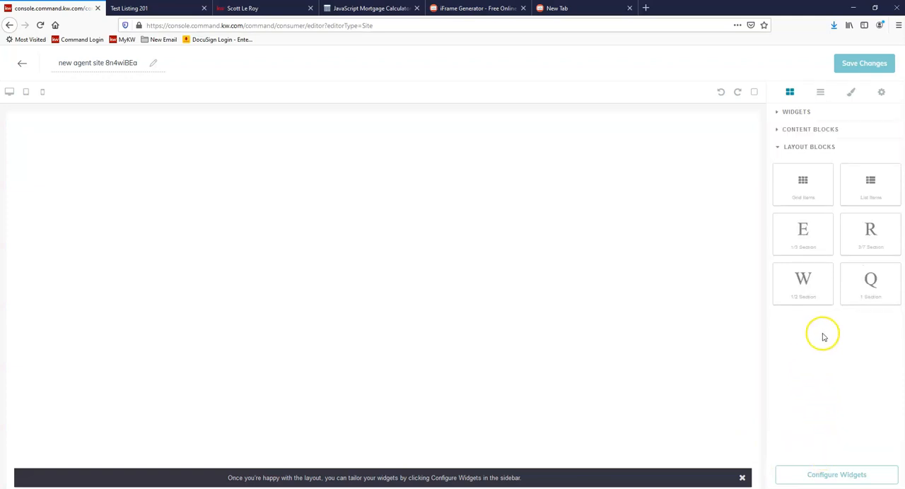
left_click_drag(801, 228, 446, 159)
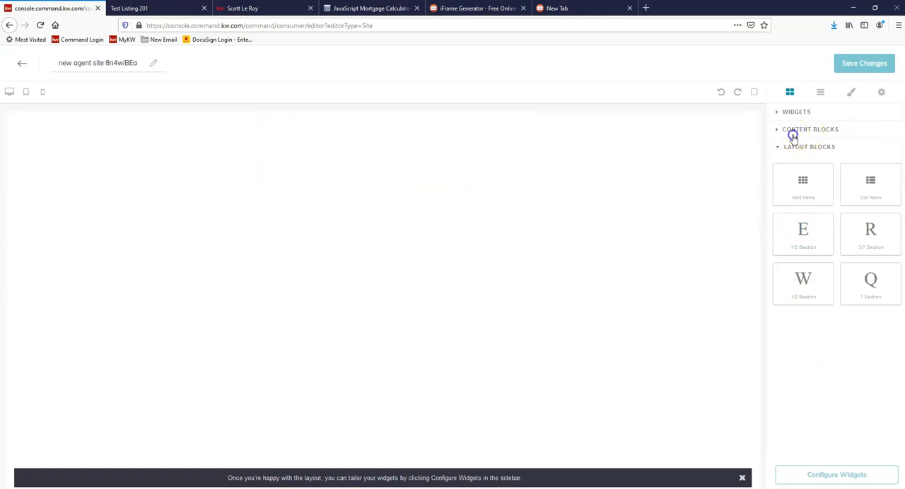
left_click(792, 134)
left_click_drag(804, 315, 392, 139)
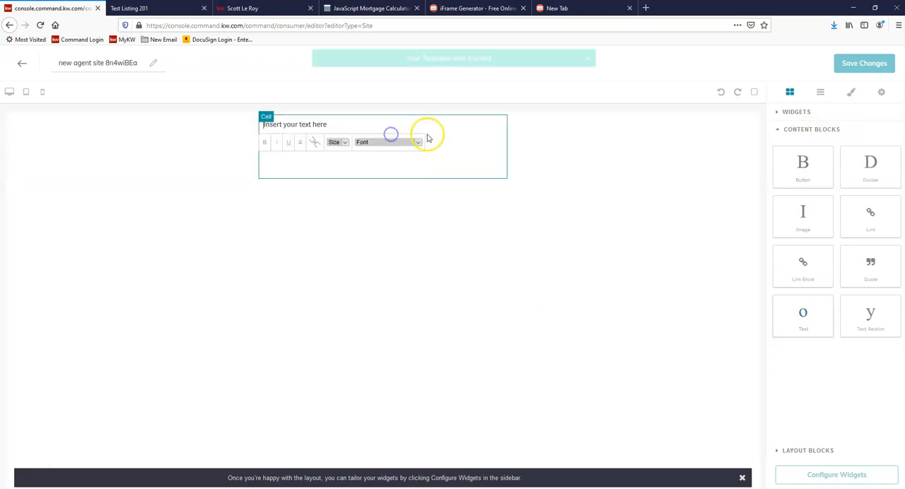
Step: Replace the middle column's placeholder text with the copied iframe code and check the embedded listing
triple_click(322, 125)
right_click(322, 125)
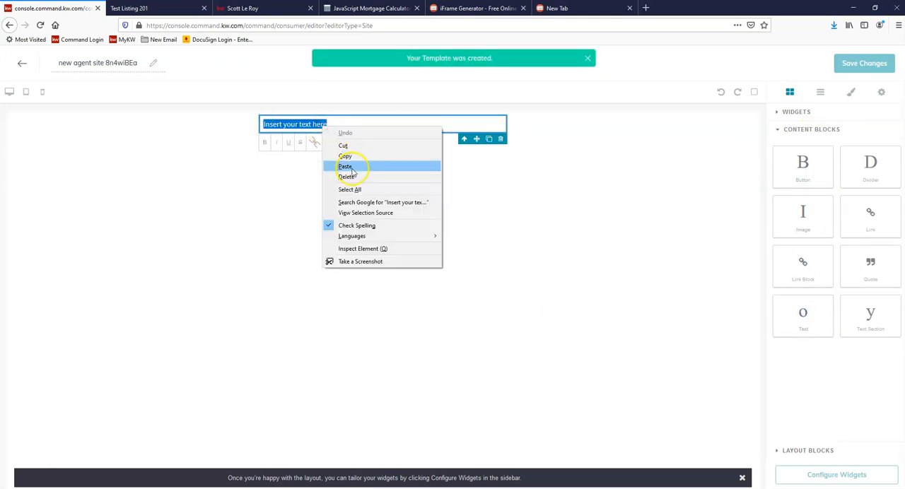
left_click(344, 163)
triple_click(330, 135)
left_click(315, 180)
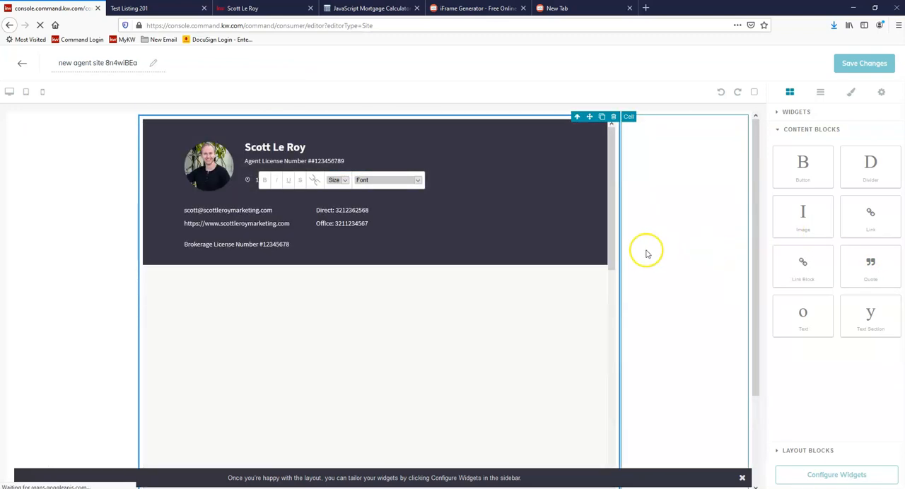
scroll(612, 256, "down", 2)
scroll(721, 254, "down", 3)
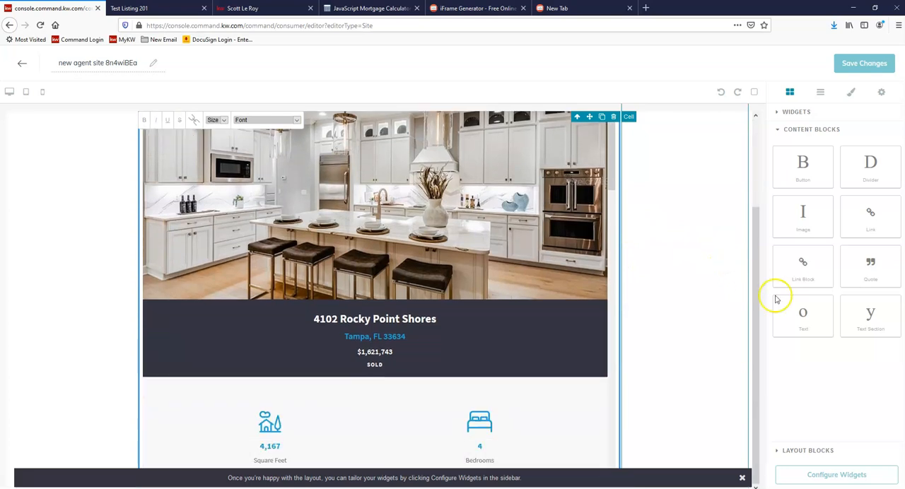
Step: Add a Contact Form widget below the embedded listing and check its placement
left_click(803, 111)
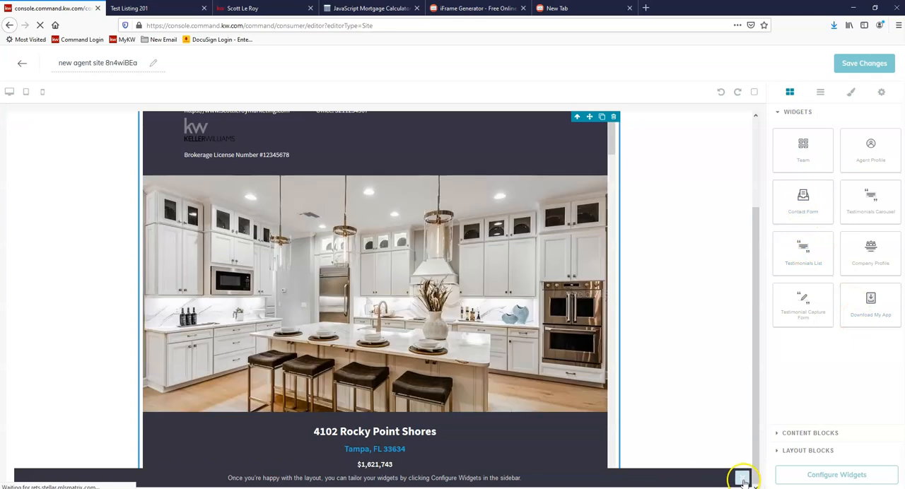
left_click(741, 477)
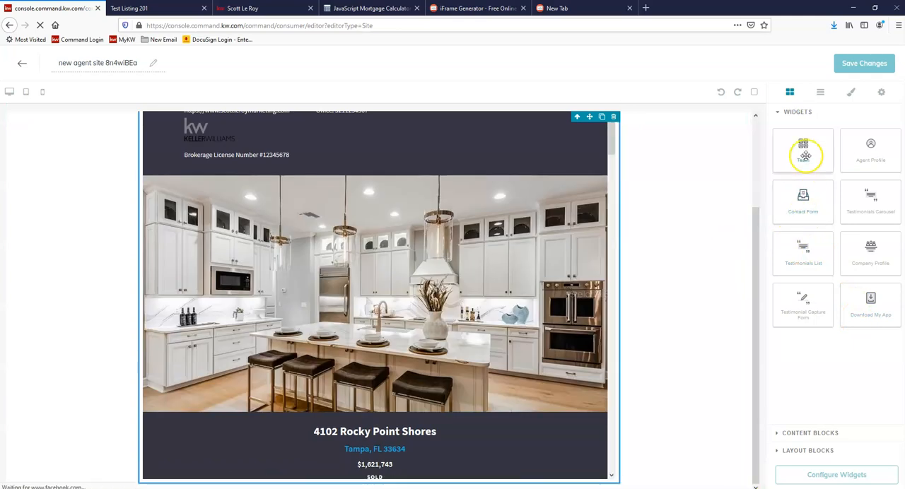
left_click_drag(806, 200, 569, 485)
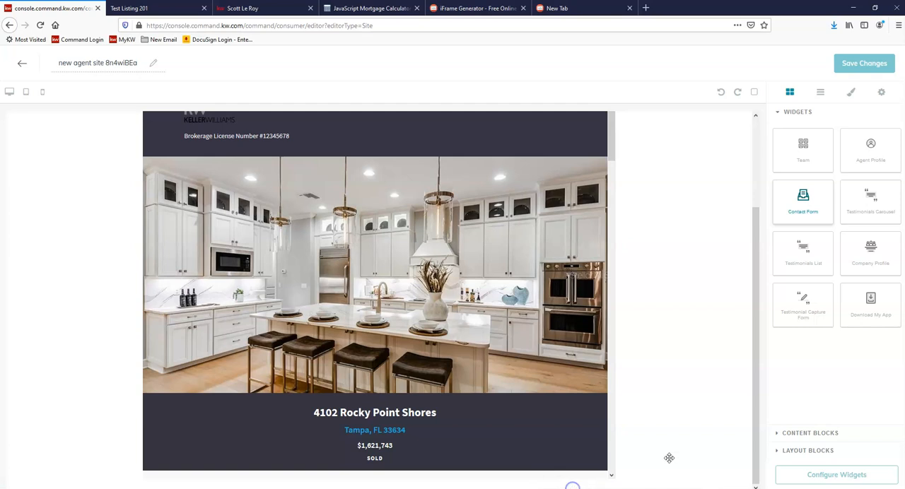
scroll(720, 308, "down", 3)
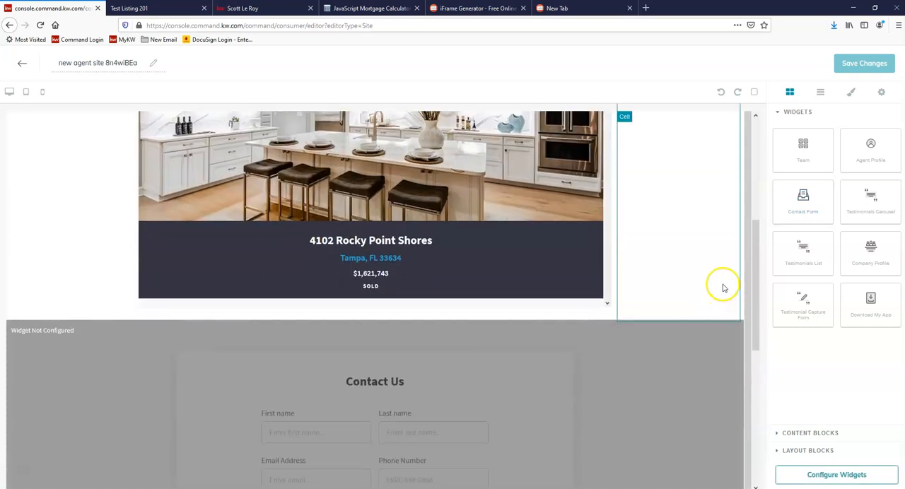
scroll(722, 287, "down", 3)
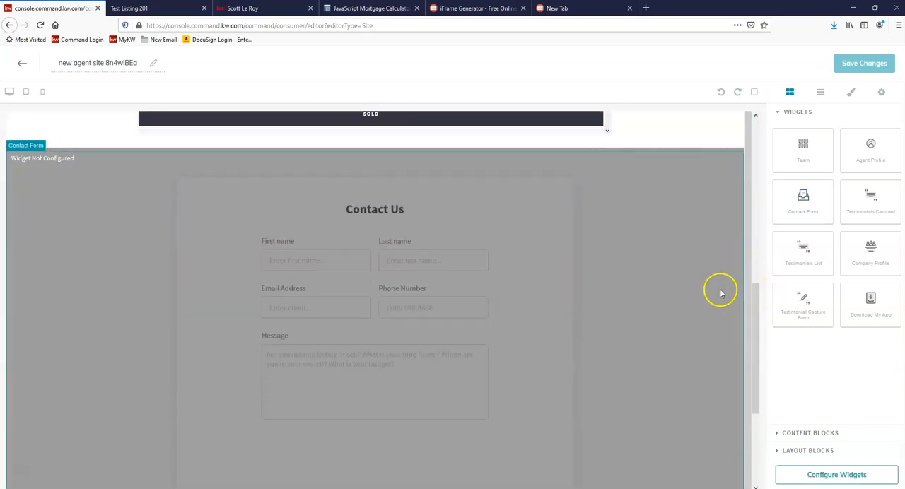
scroll(720, 293, "down", 1)
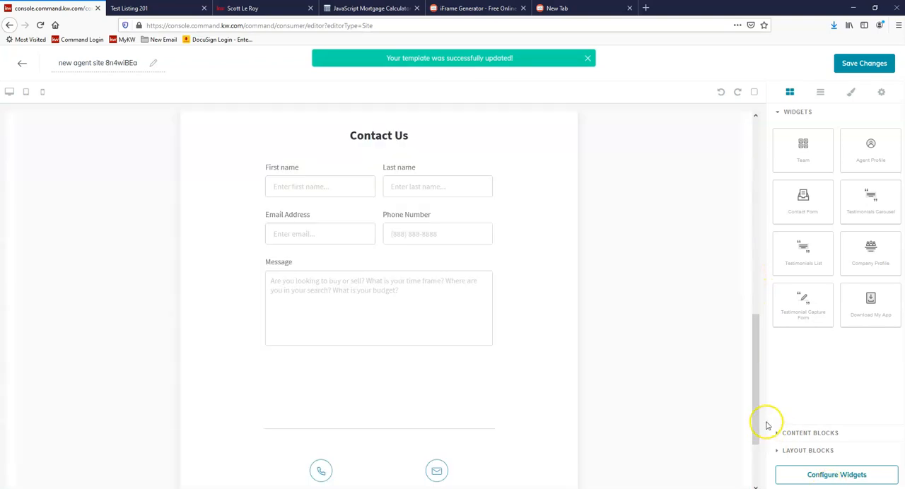
scroll(761, 399, "up", 2)
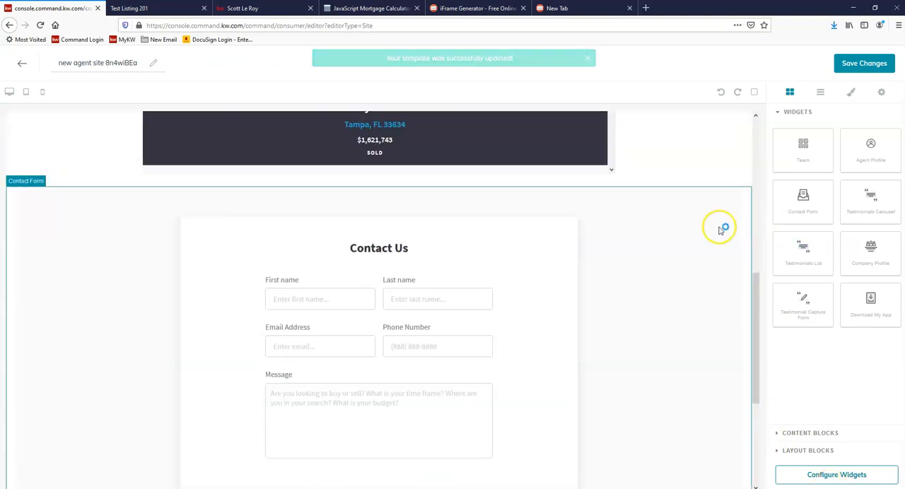
scroll(664, 224, "up", 1)
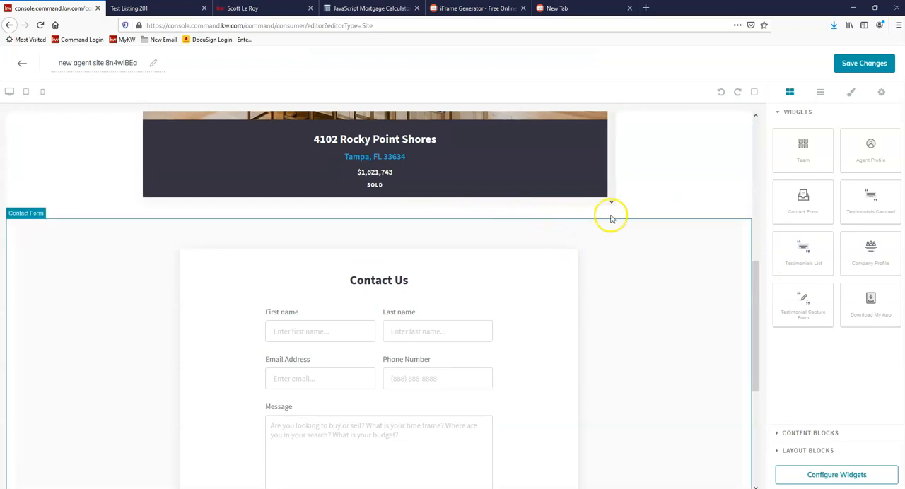
Step: Insert another 1/3 Section between the embedded listing and the contact form, with a Text block in its middle column
left_click(812, 437)
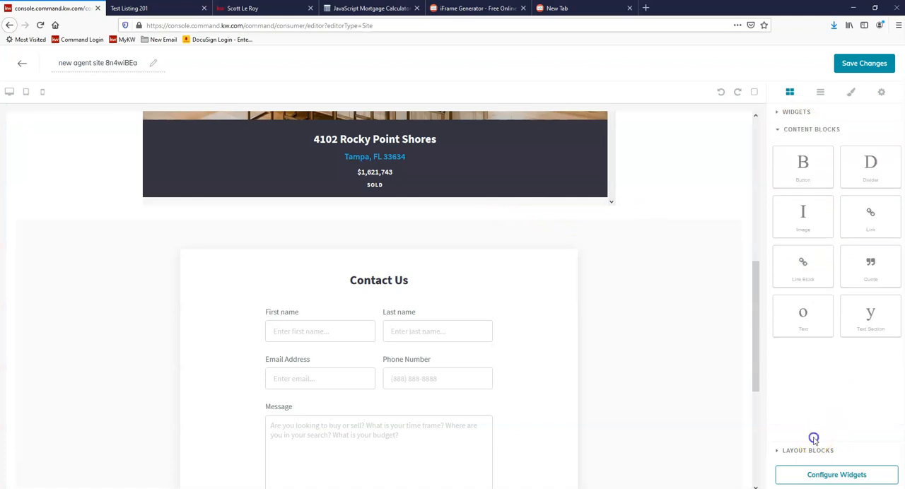
left_click(814, 450)
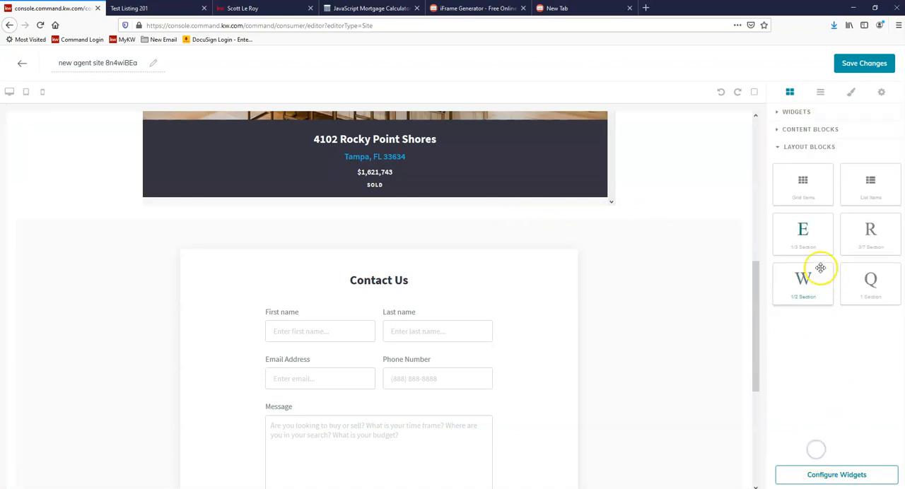
left_click_drag(803, 232, 529, 223)
left_click(798, 152)
left_click(806, 131)
left_click_drag(803, 313, 361, 247)
Step: Replace the placeholder text above the contact form with the iframe code and check the second embedded listing
left_click(301, 232)
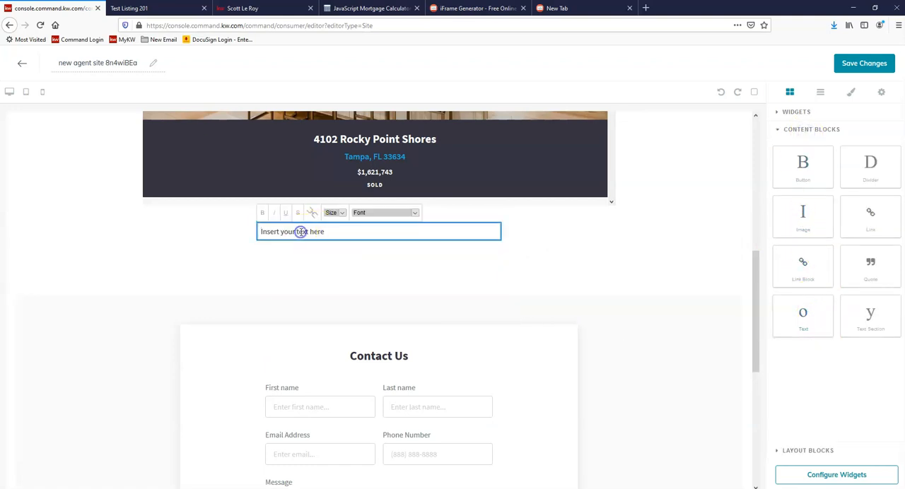
triple_click(301, 232)
right_click(302, 234)
left_click(337, 275)
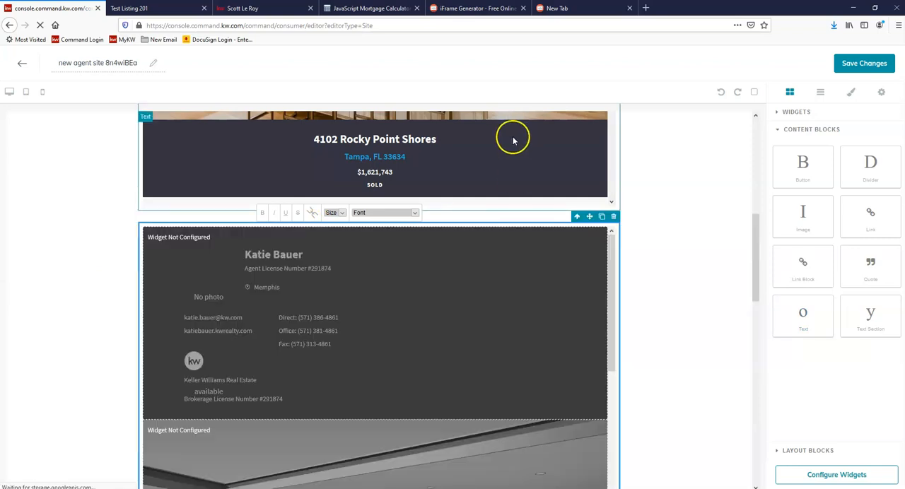
scroll(499, 327, "down", 4)
scroll(666, 308, "down", 1)
scroll(666, 308, "down", 5)
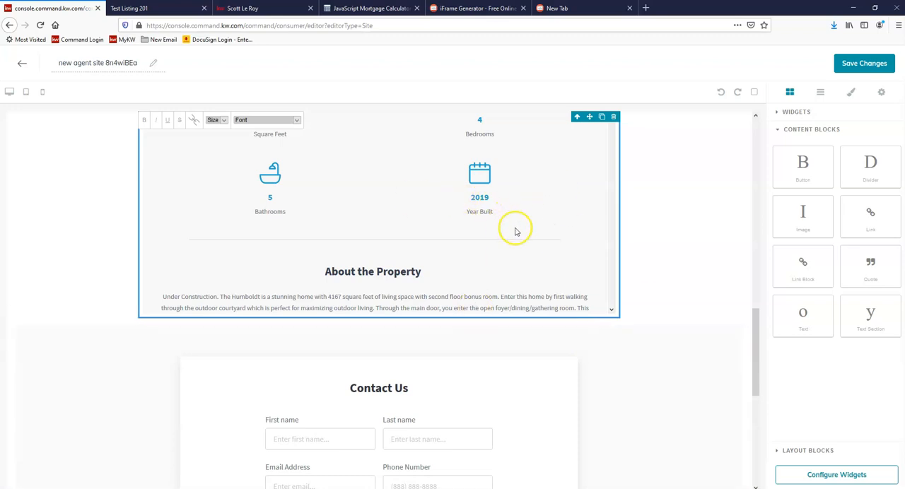
Step: Configure the Contact widget to use the agent's direct phone number, then save and apply it
scroll(664, 360, "down", 1)
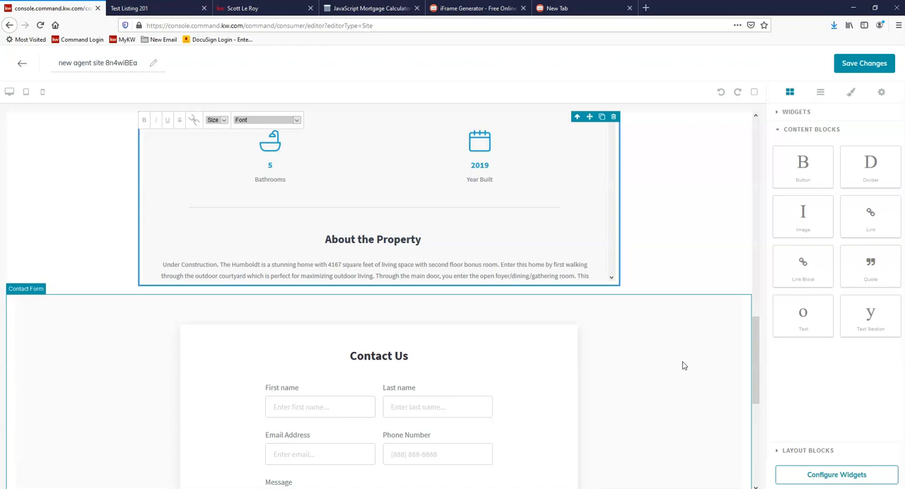
left_click(848, 483)
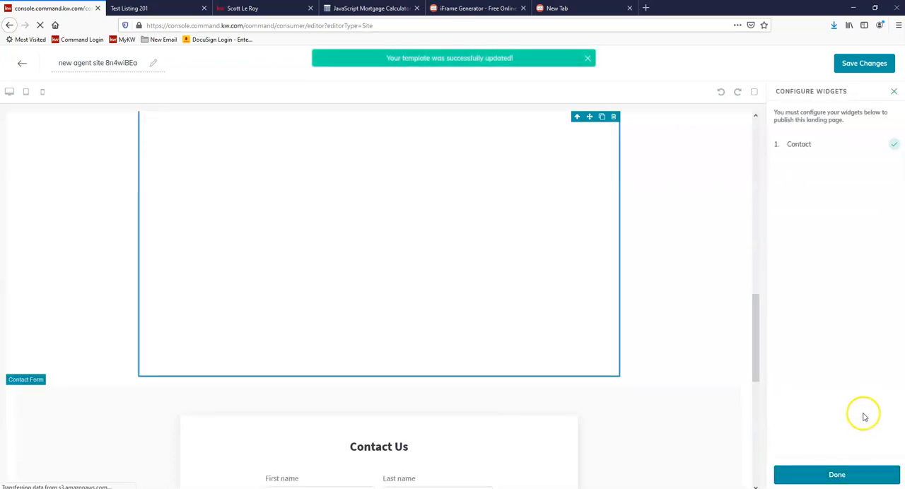
left_click(827, 148)
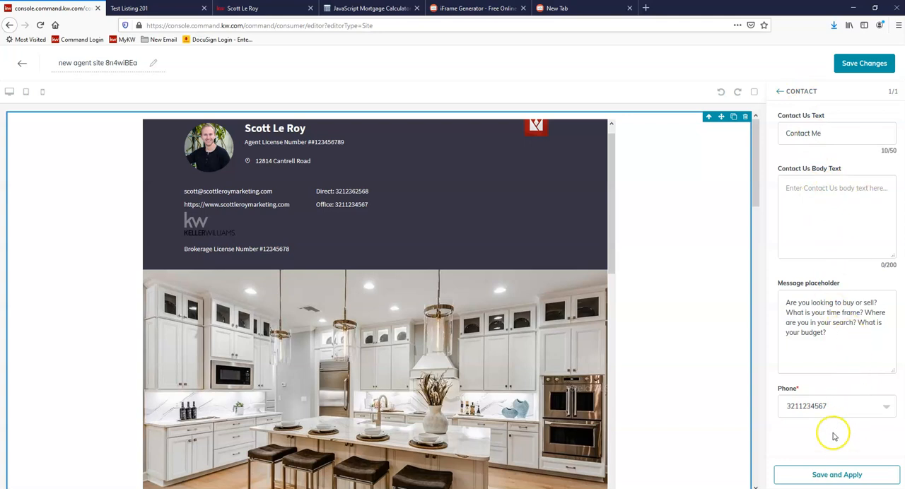
left_click(827, 408)
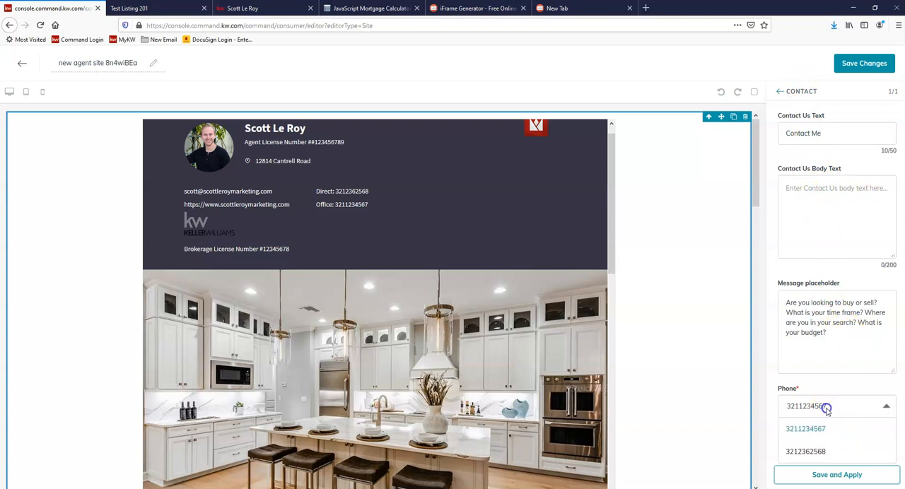
left_click(823, 454)
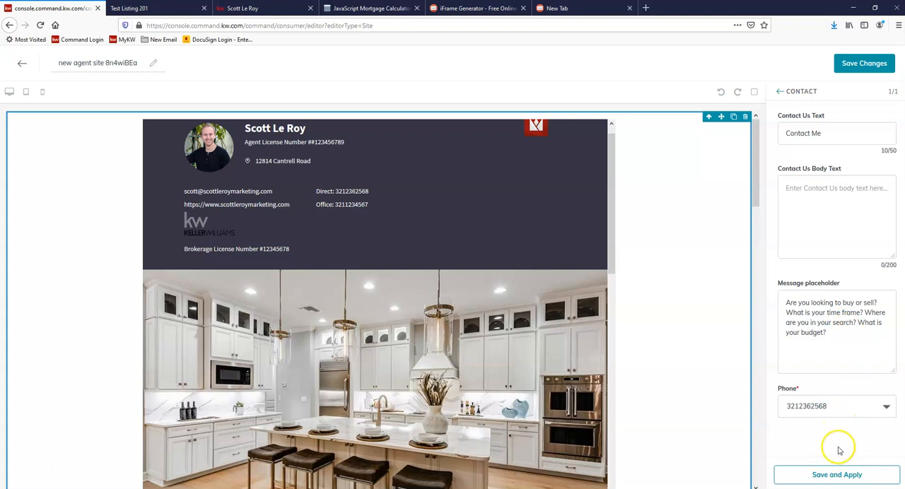
left_click(848, 479)
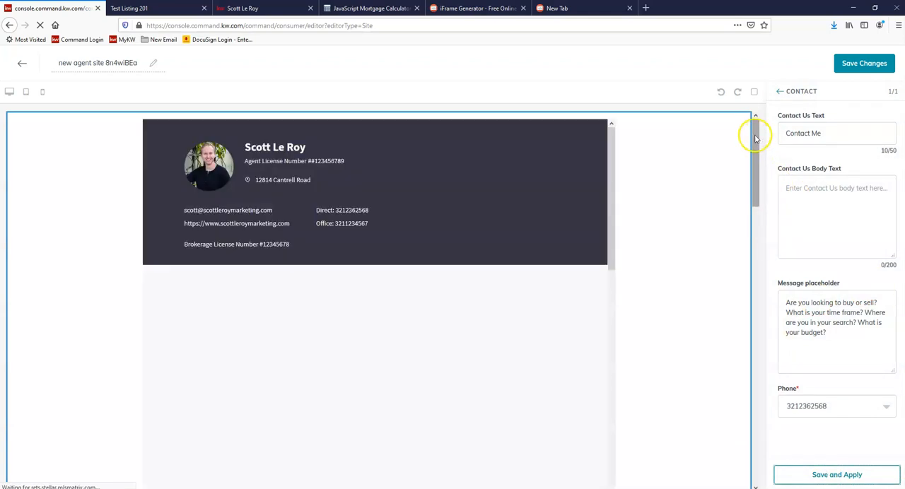
Step: Rename the agent site page as Featured Listings and save the changes
left_click_drag(754, 137, 713, 40)
left_click(91, 63)
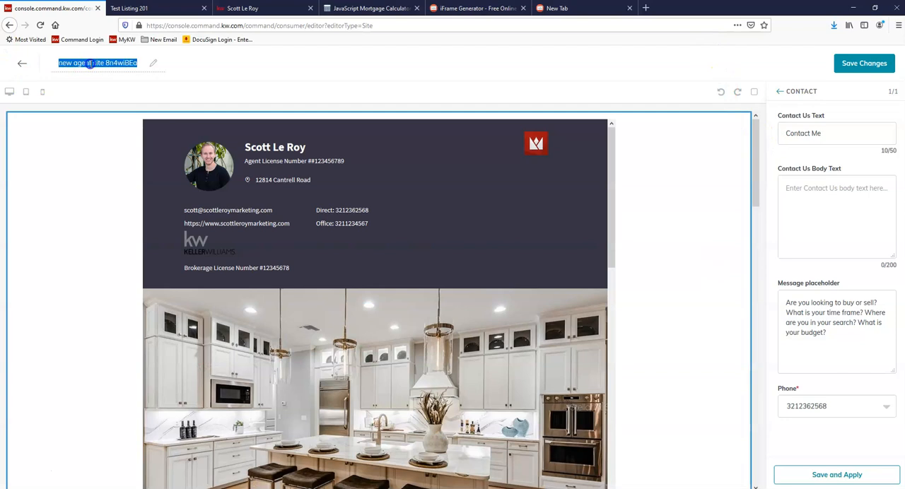
type("Featured Listings")
left_click(115, 63)
left_click(892, 479)
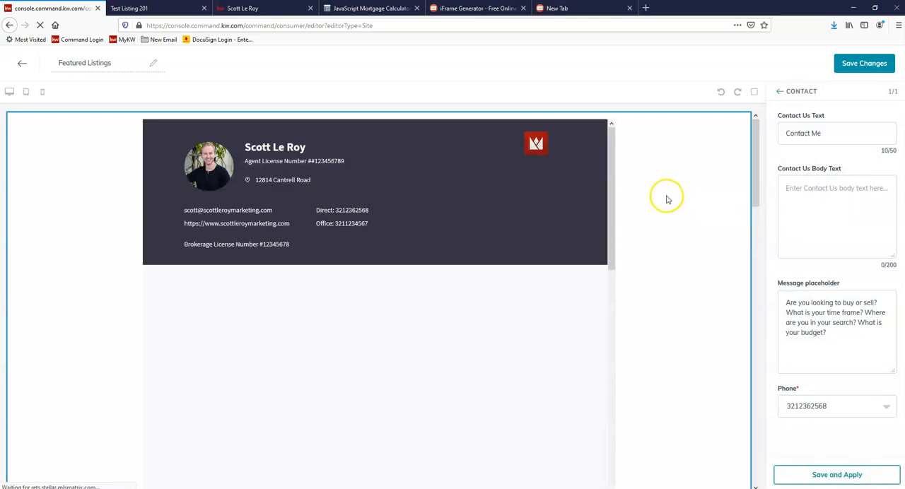
left_click(855, 65)
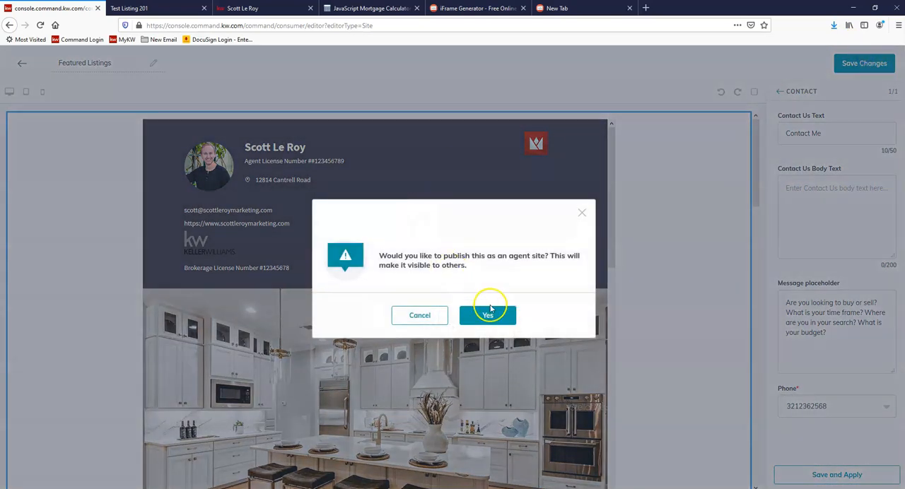
left_click(489, 317)
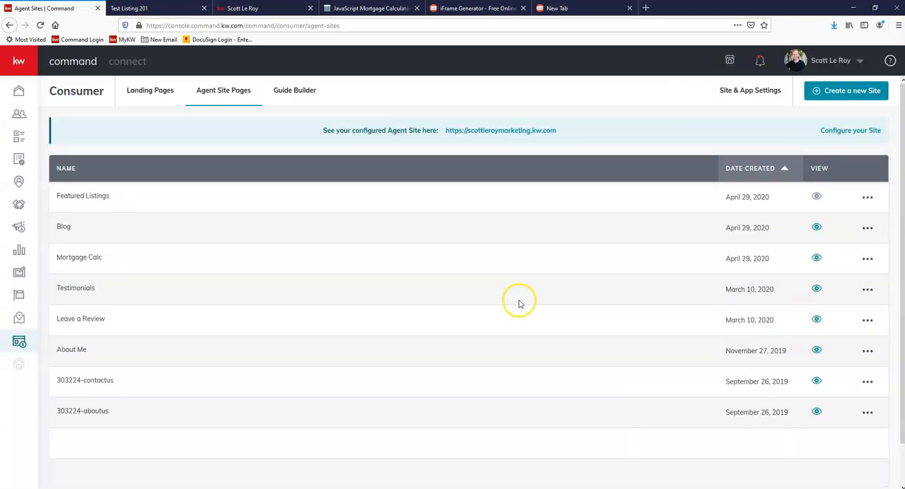
left_click_drag(71, 195, 812, 204)
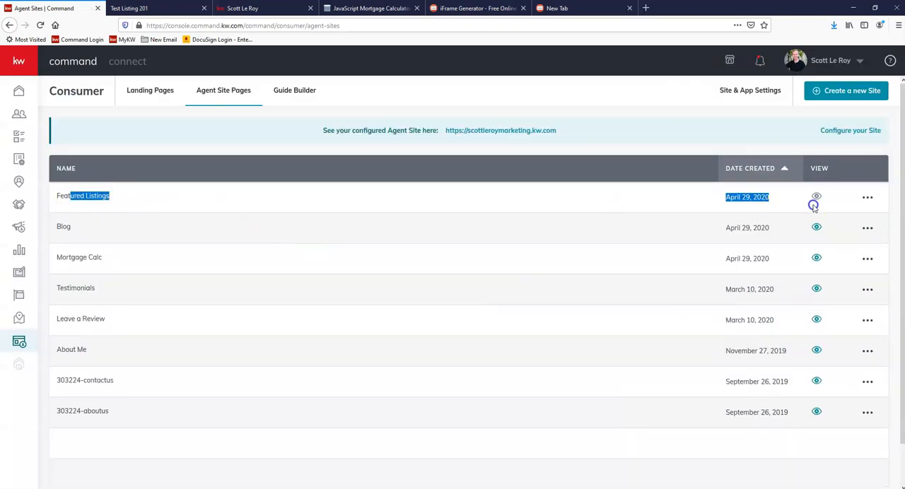
left_click(684, 198)
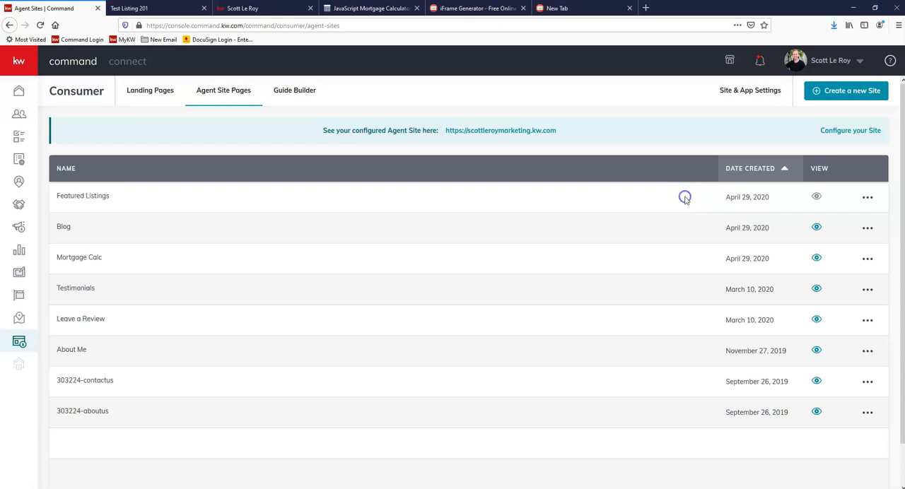
Step: Add a new page to the agent site's navigation in the site settings, based on the Featured Listings page
left_click(731, 92)
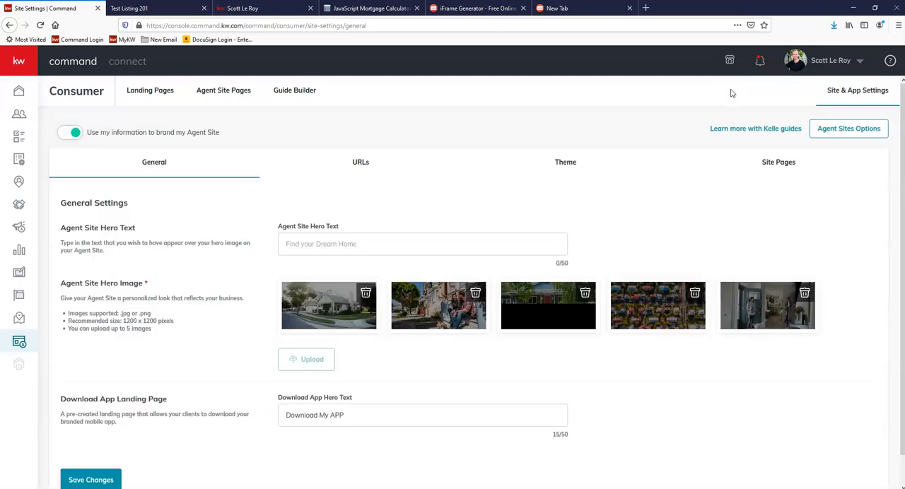
left_click(779, 164)
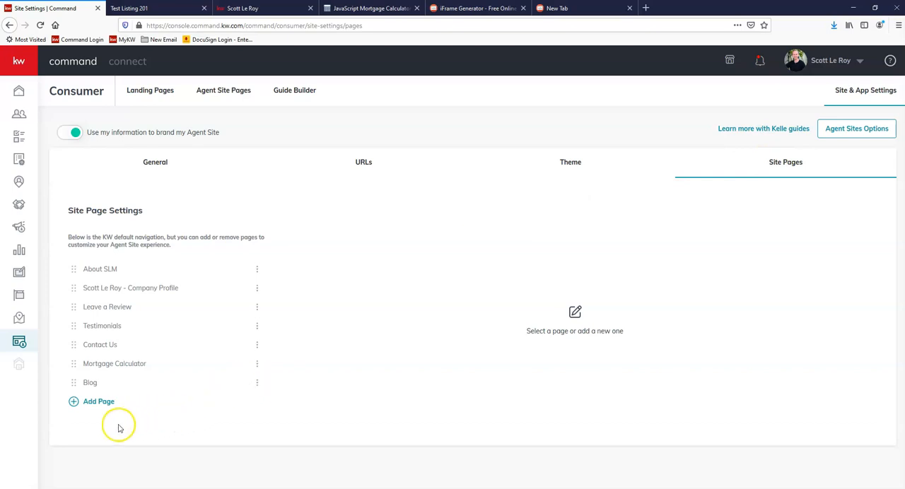
left_click(104, 404)
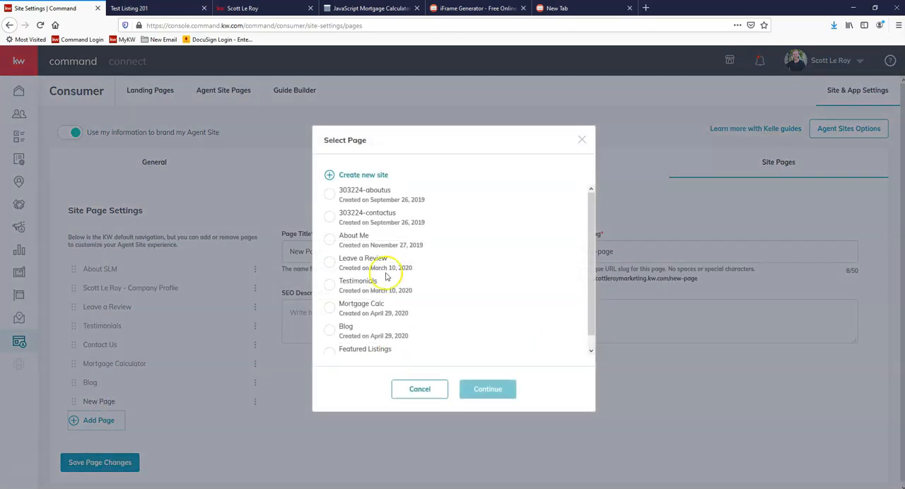
scroll(404, 228, "down", 1)
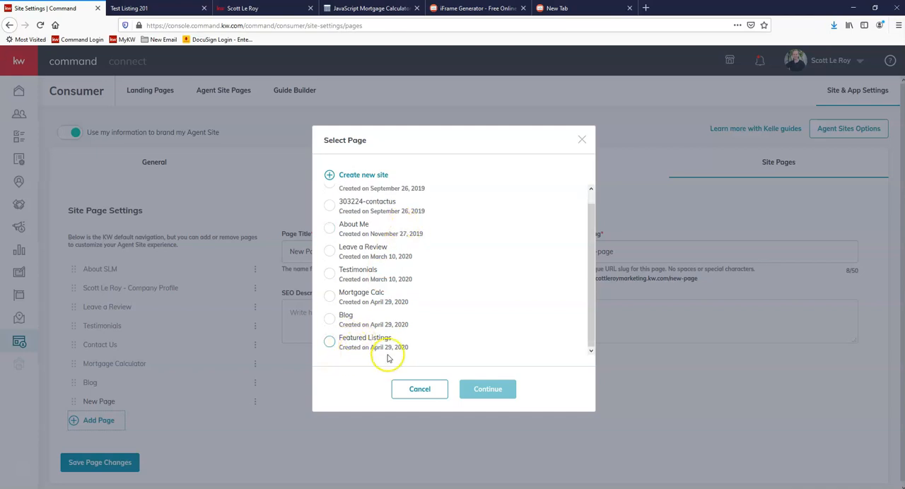
left_click(366, 341)
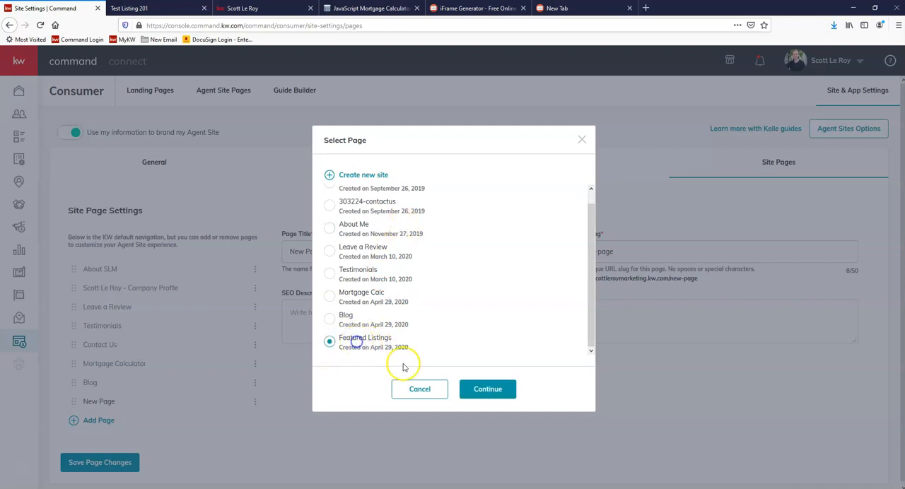
left_click(494, 390)
Step: Title the page Featured Listings with slug featured-listings and SEO description "Click here for some of our Featured Listings!", and save the page changes
left_click_drag(408, 248, 262, 253)
type("Featured Listings")
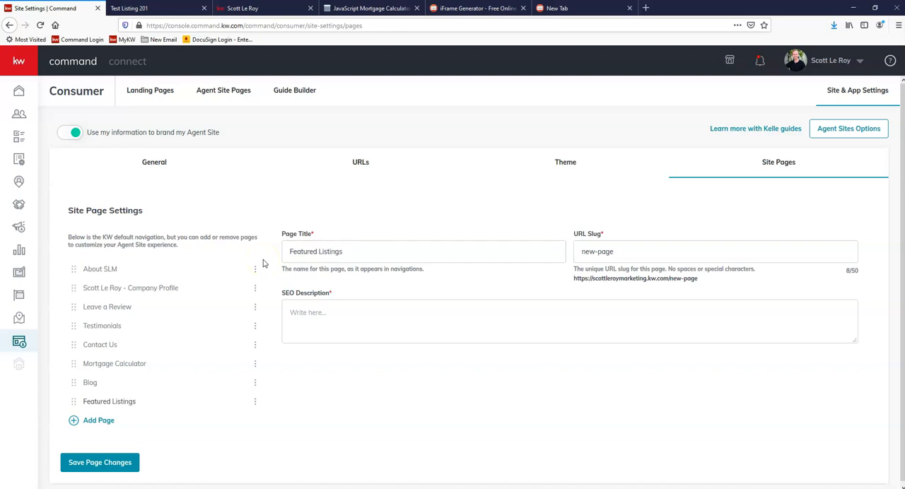
left_click_drag(645, 248, 511, 242)
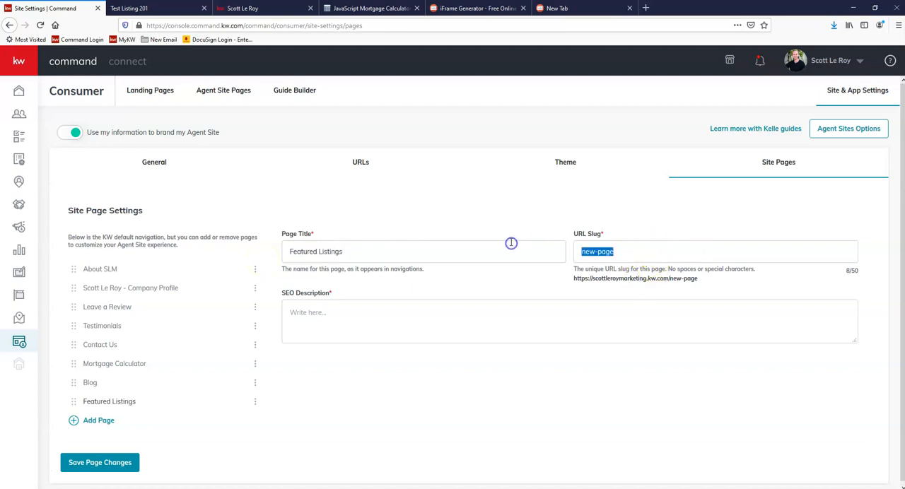
type("lis")
key("BackSpace")
type("f")
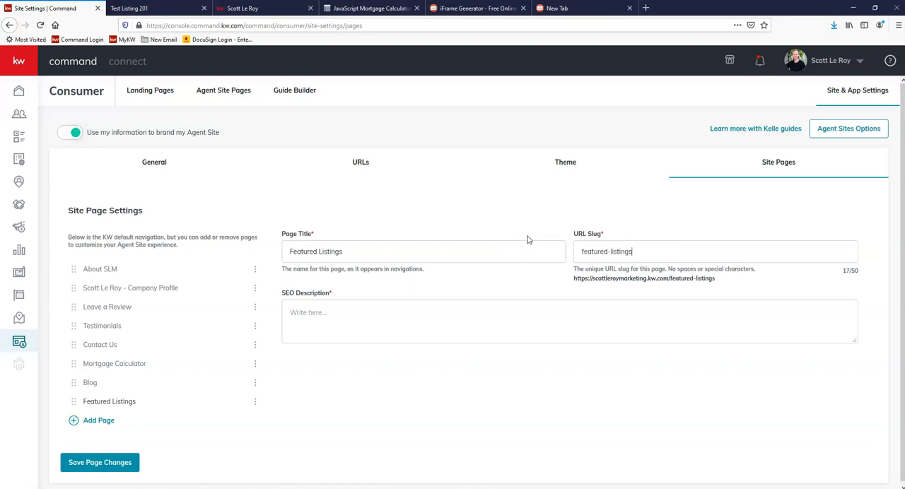
left_click(426, 316)
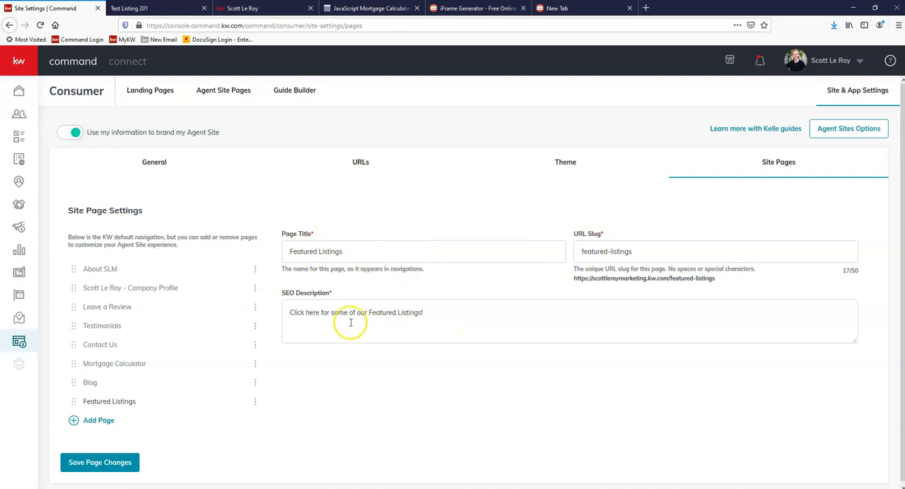
left_click(110, 469)
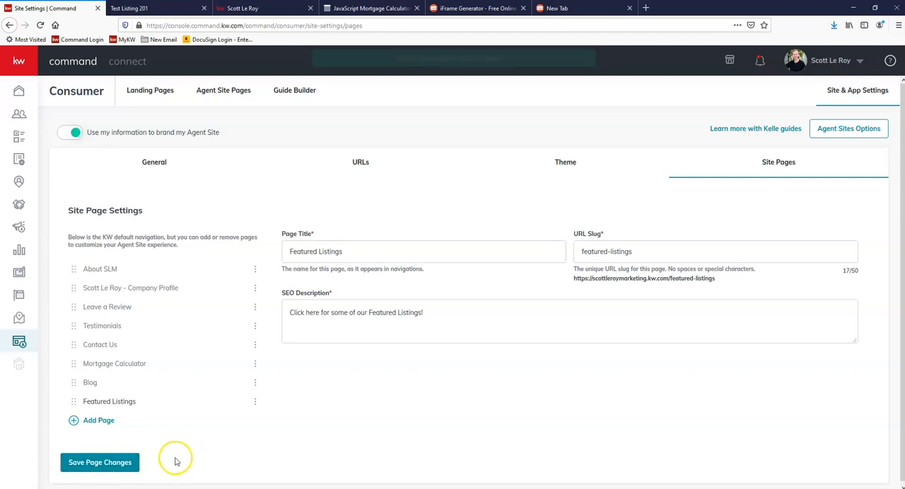
Step: Reload the live agent site and open its Featured Listings page from the site navigation
left_click(247, 9)
left_click(40, 26)
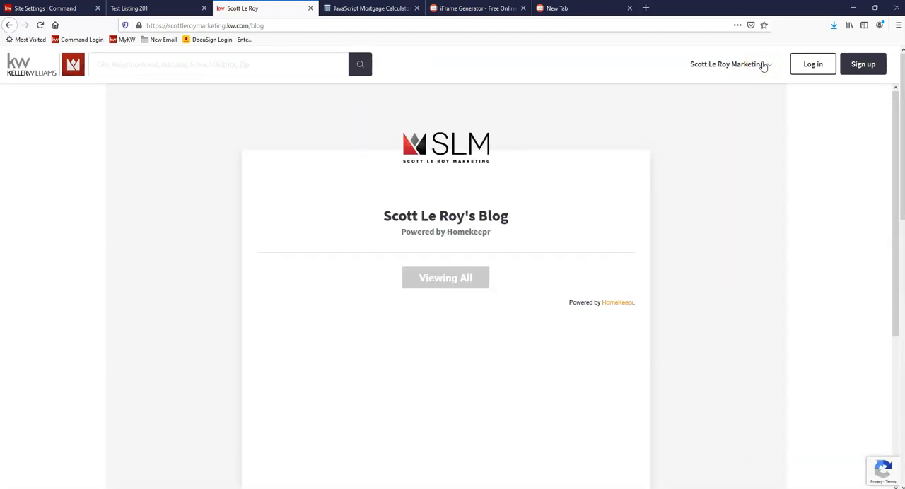
left_click(763, 65)
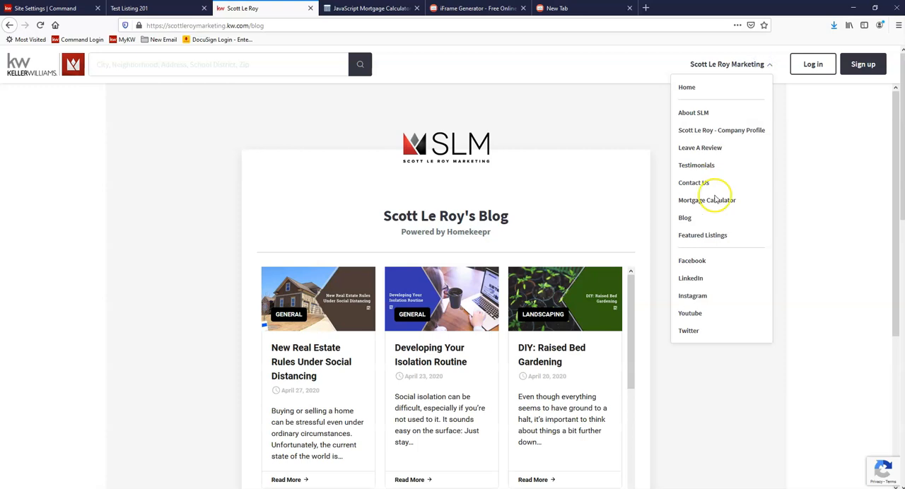
left_click(723, 236)
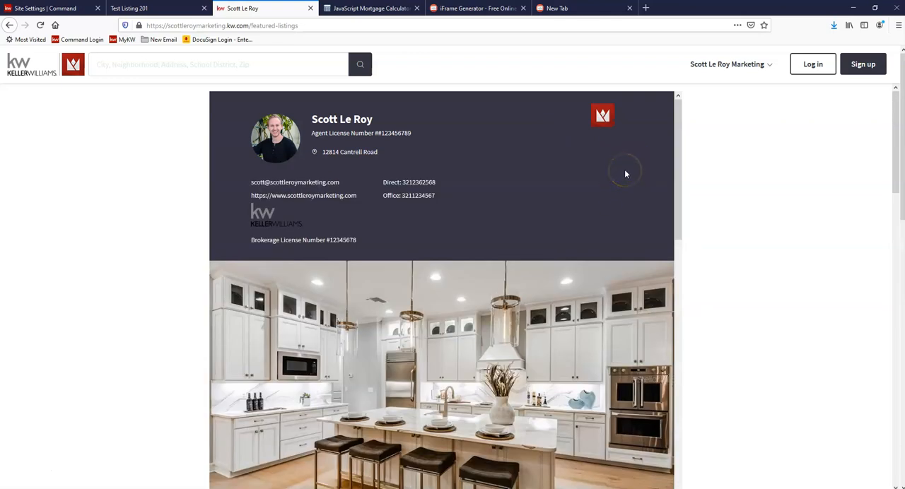
Step: Examine both embedded listings and the contact form on the live Featured Listings page
scroll(625, 174, "down", 5)
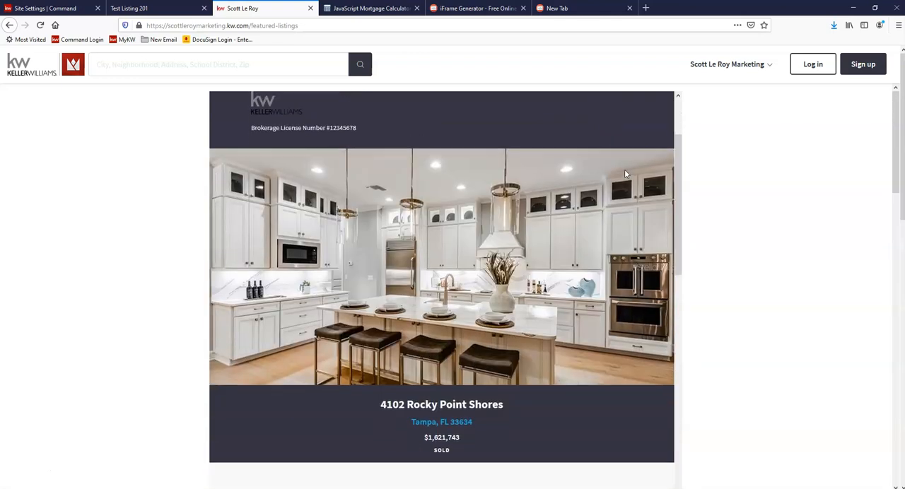
scroll(709, 204, "down", 2)
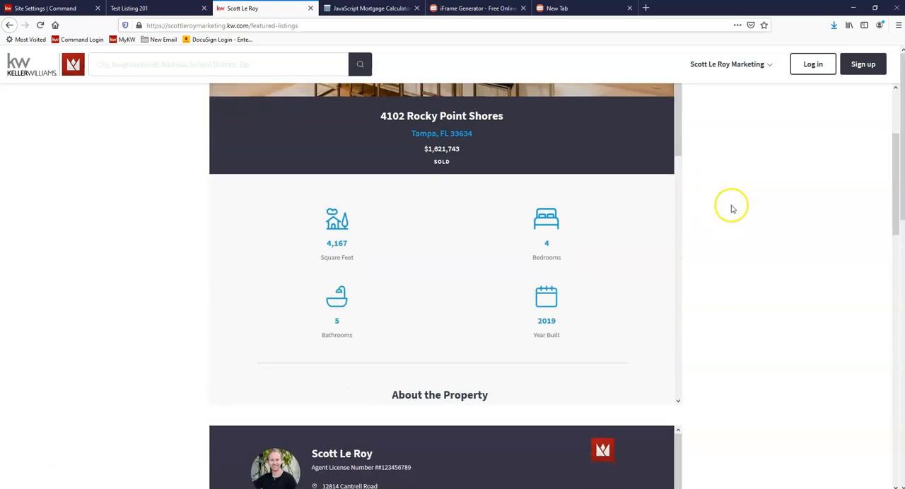
scroll(728, 204, "up", 2)
scroll(722, 206, "down", 4)
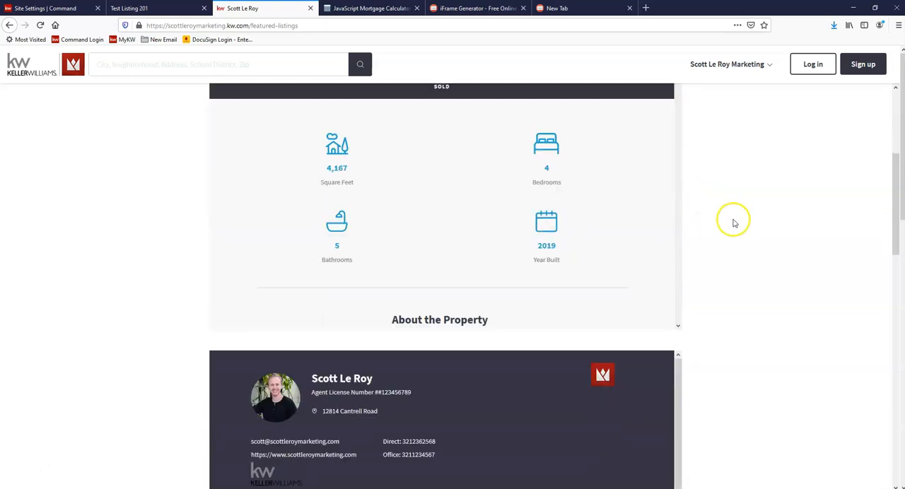
scroll(719, 224, "down", 6)
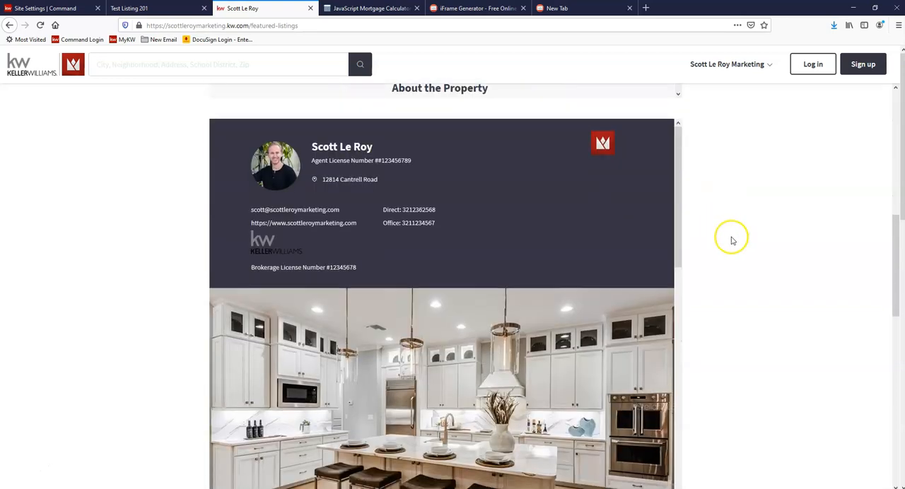
scroll(739, 256, "down", 2)
scroll(502, 165, "up", 3)
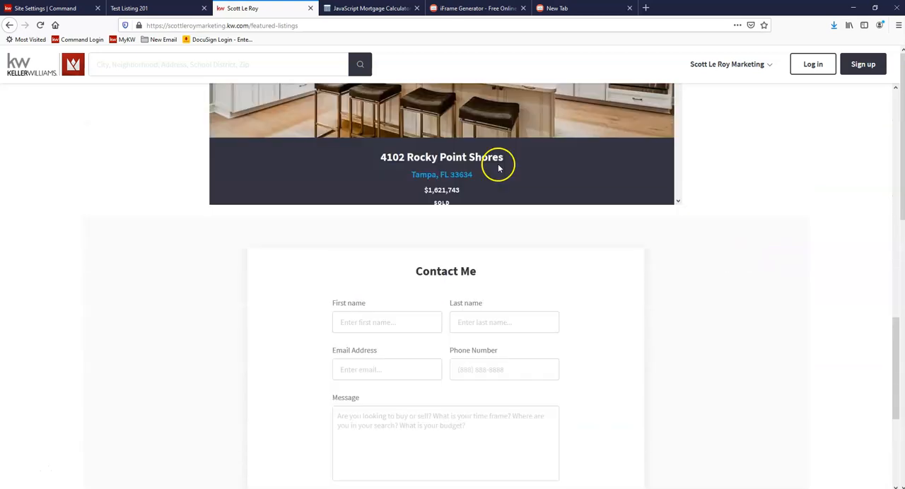
scroll(484, 177, "down", 2)
scroll(486, 181, "down", 5)
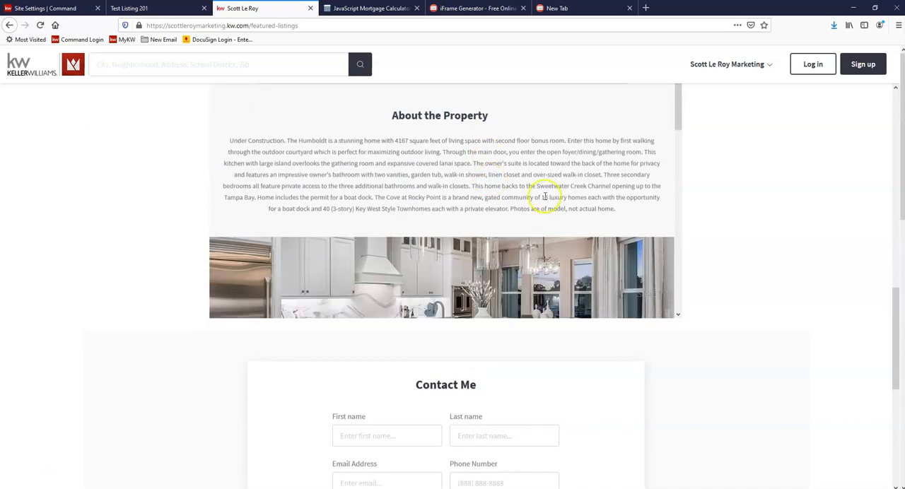
scroll(721, 238, "up", 3)
scroll(738, 224, "up", 5)
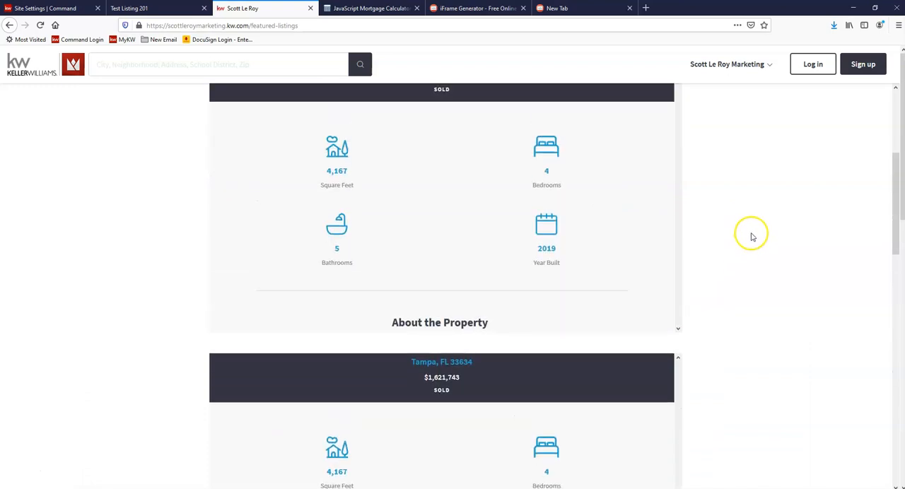
scroll(755, 234, "up", 4)
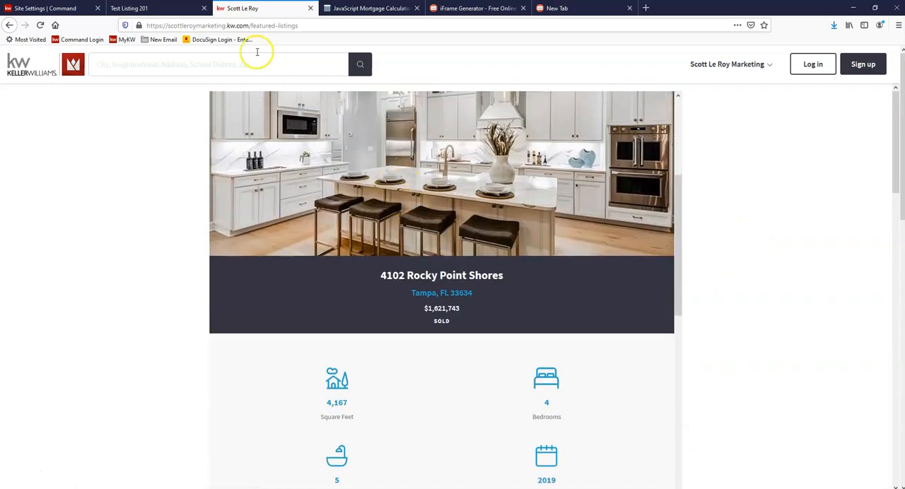
Step: Return to the list of agent site pages in Command
left_click(61, 9)
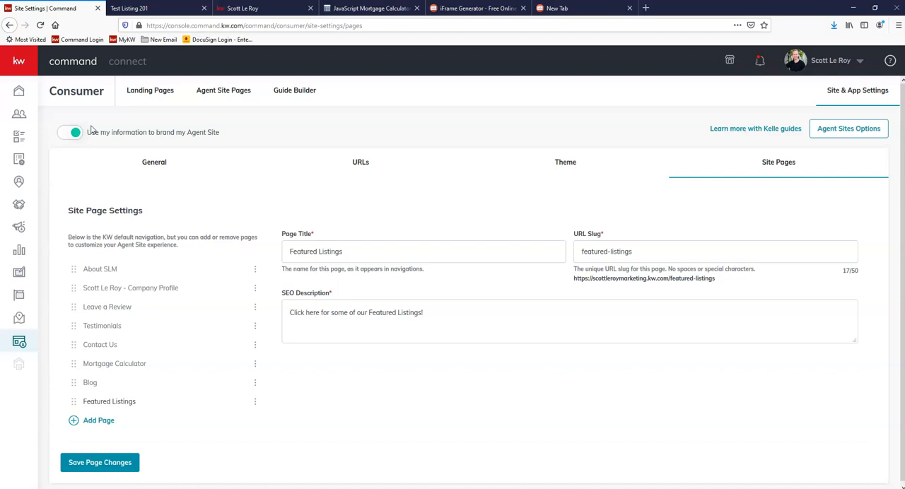
left_click(226, 92)
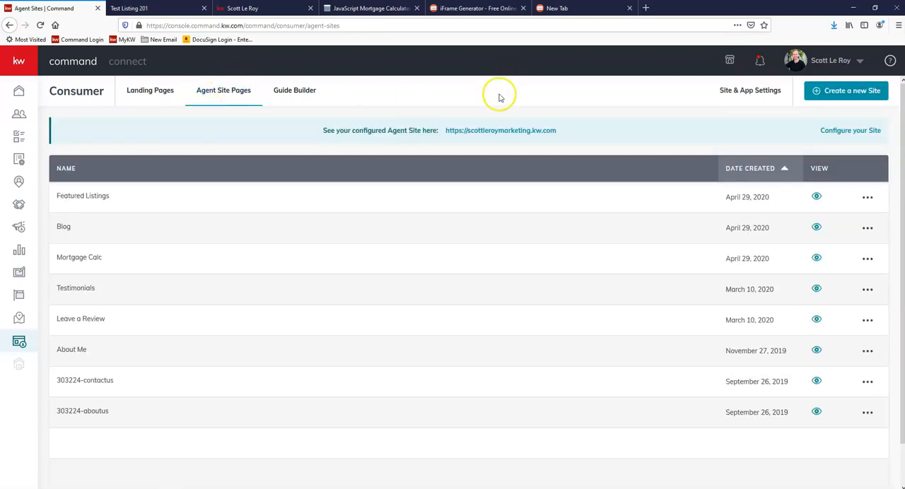
Step: Create a new page to be displayed on the agent site
left_click(854, 89)
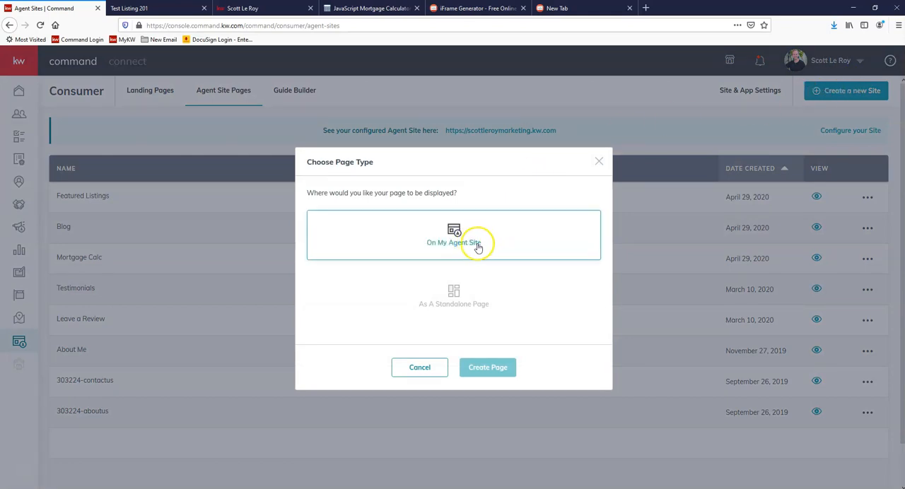
left_click(452, 246)
left_click(498, 378)
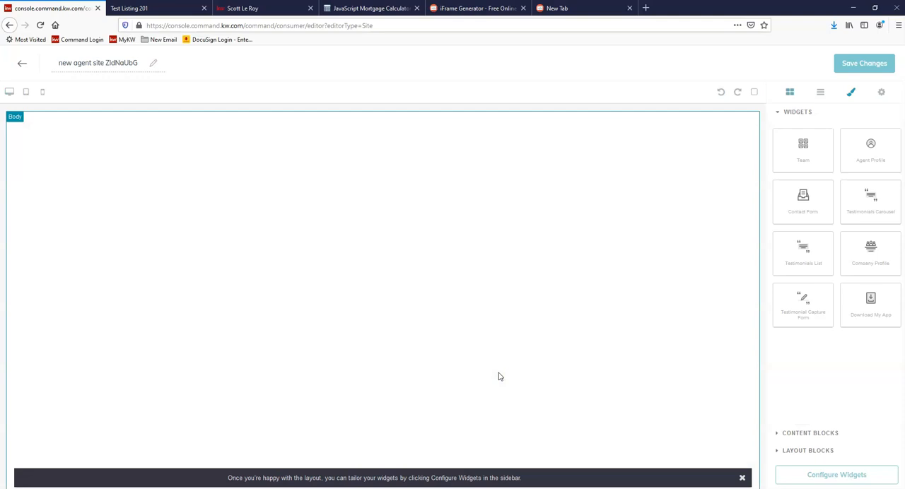
Step: Close the browser tabs holding the JavaScript Mortgage Calculator and the Test Listing 201 page
left_click(416, 7)
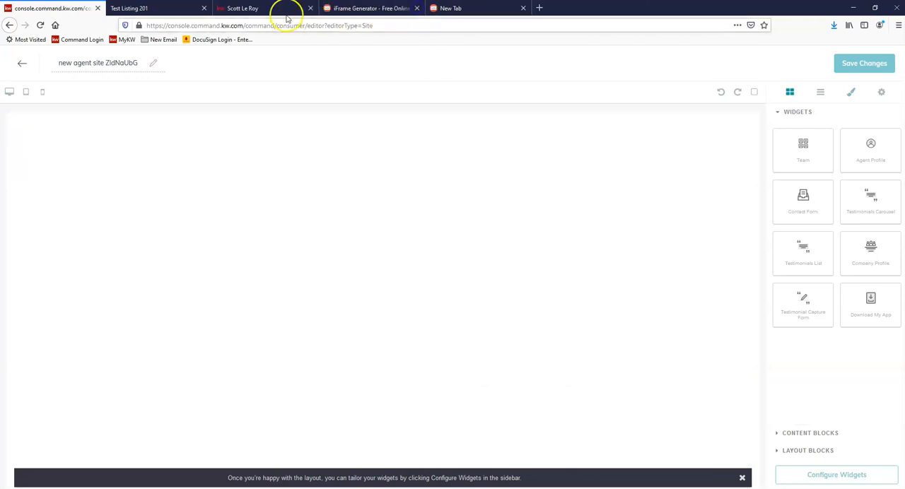
left_click(199, 9)
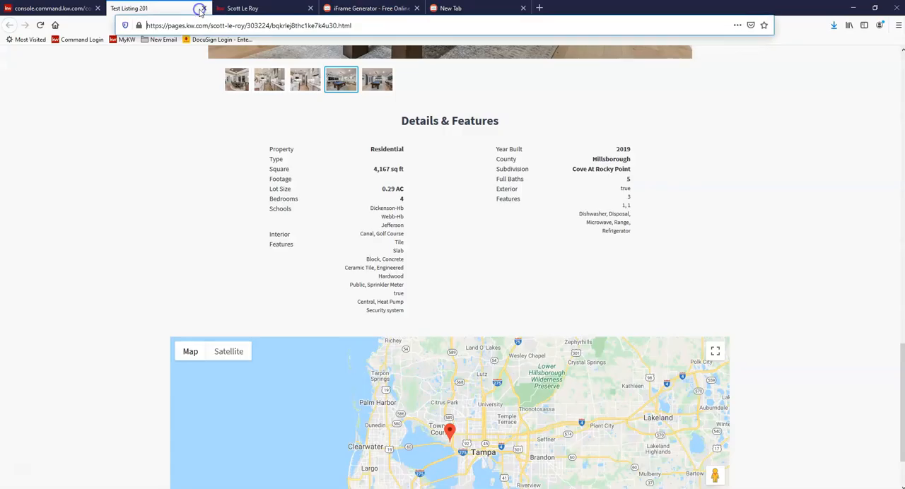
left_click(202, 9)
Step: Return to the new page's editor and name the page SLM
left_click(36, 9)
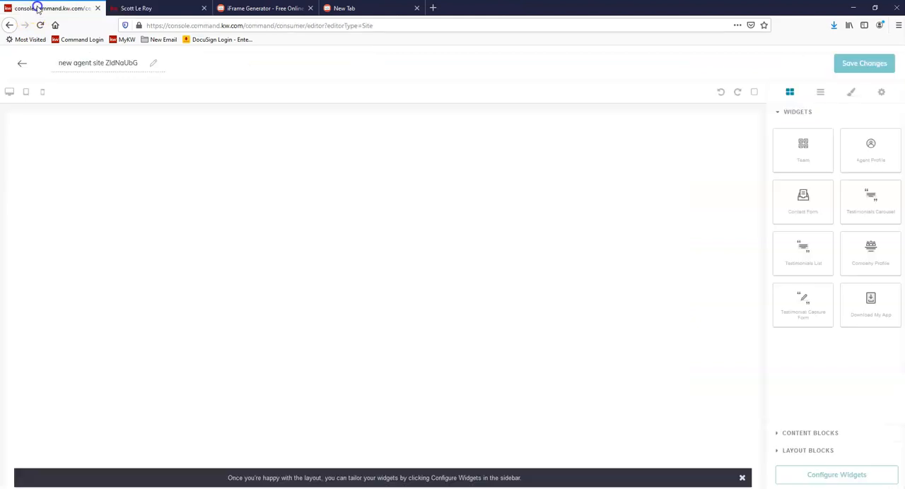
triple_click(101, 63)
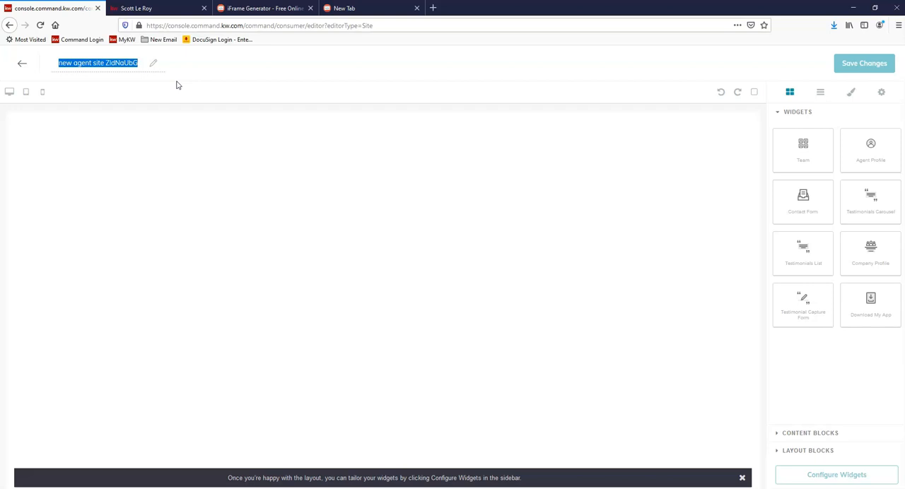
type("SLM")
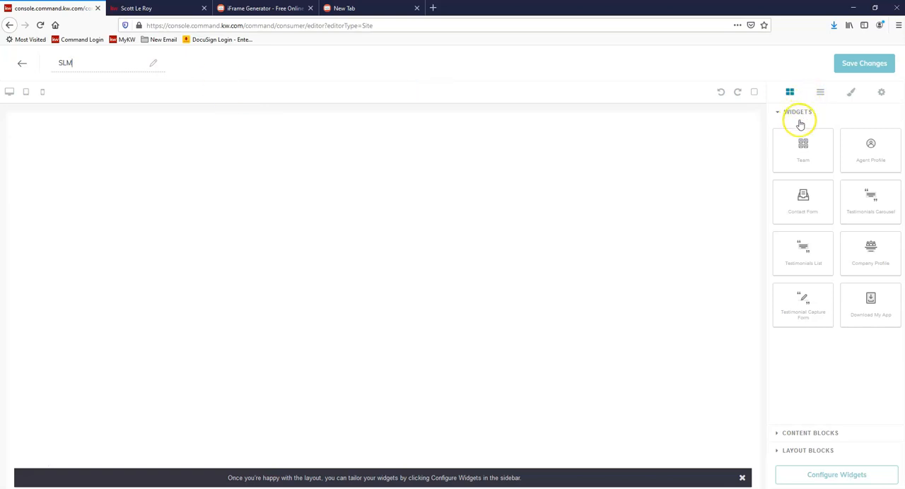
Step: Add a 1/2 Section layout block with two side-by-side cells at the start of the page body
left_click(822, 450)
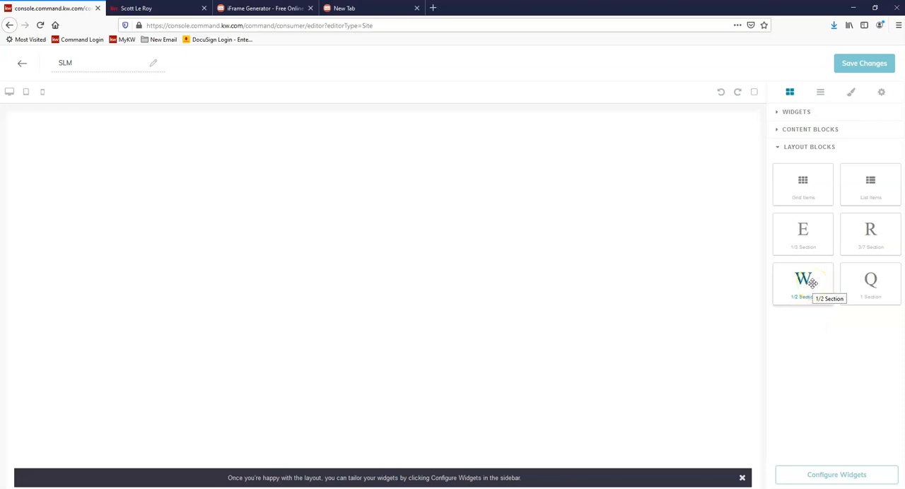
left_click_drag(806, 281, 378, 147)
left_click(407, 171)
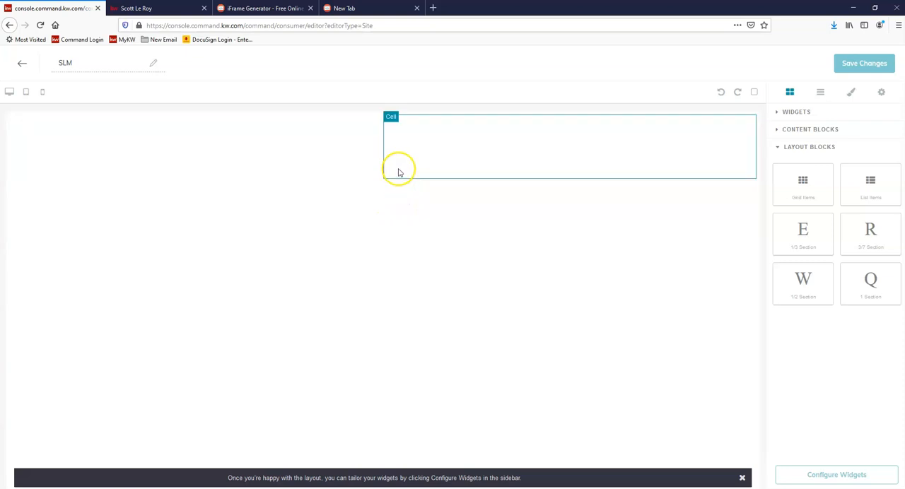
left_click(450, 171)
left_click(444, 171)
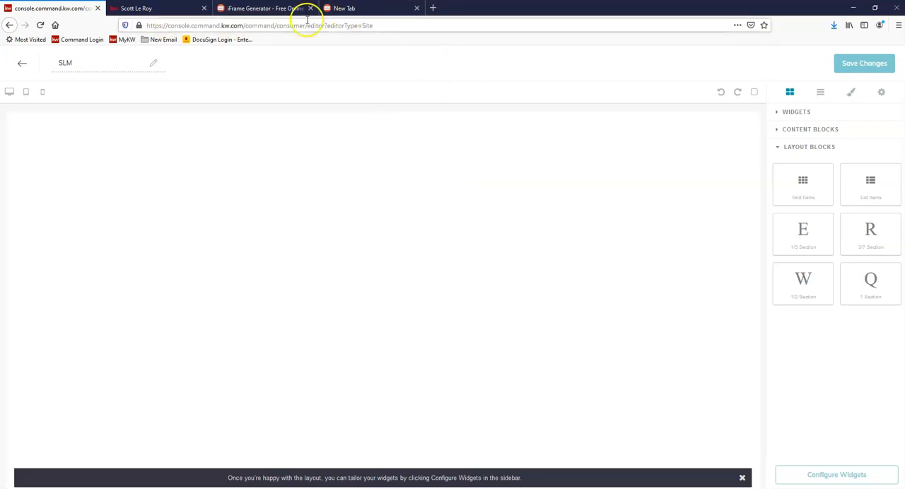
Step: Open the bookmarked MyKW site in a new browser tab
left_click(433, 8)
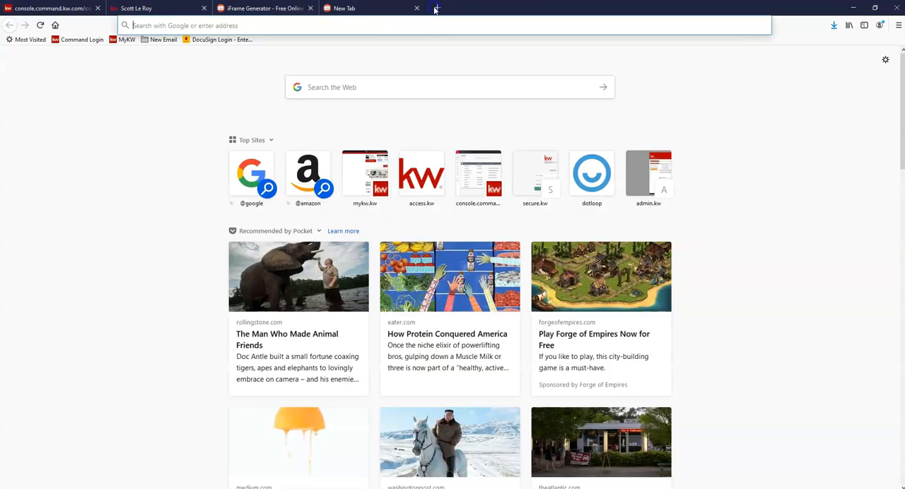
left_click(122, 41)
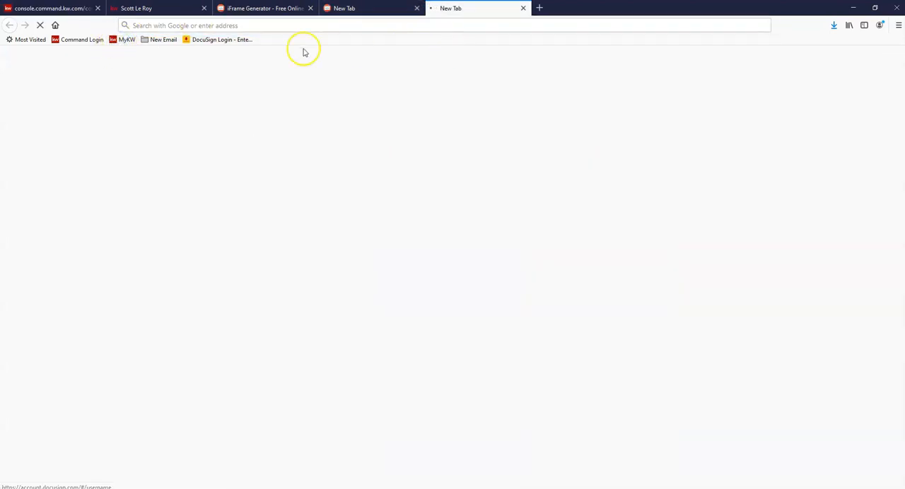
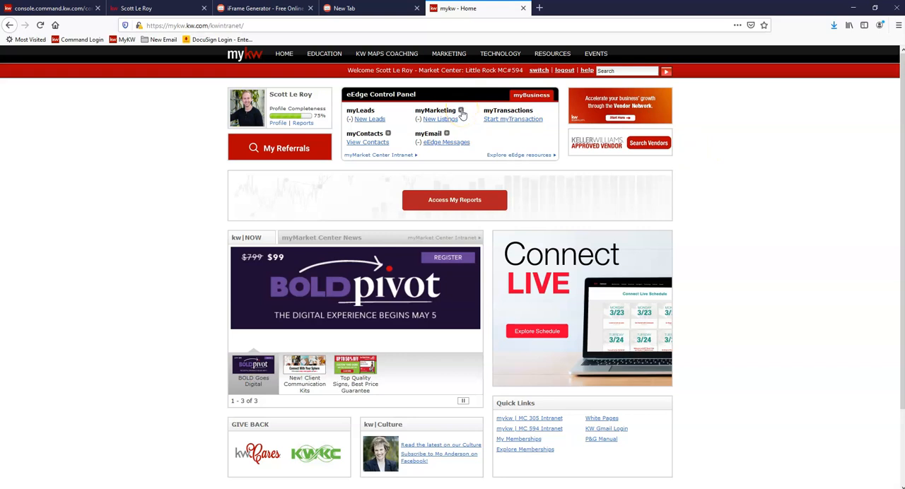
Step: Go to the Marketing Center through Create Marketing Materials under myMarketing and open its Images manager
left_click(460, 111)
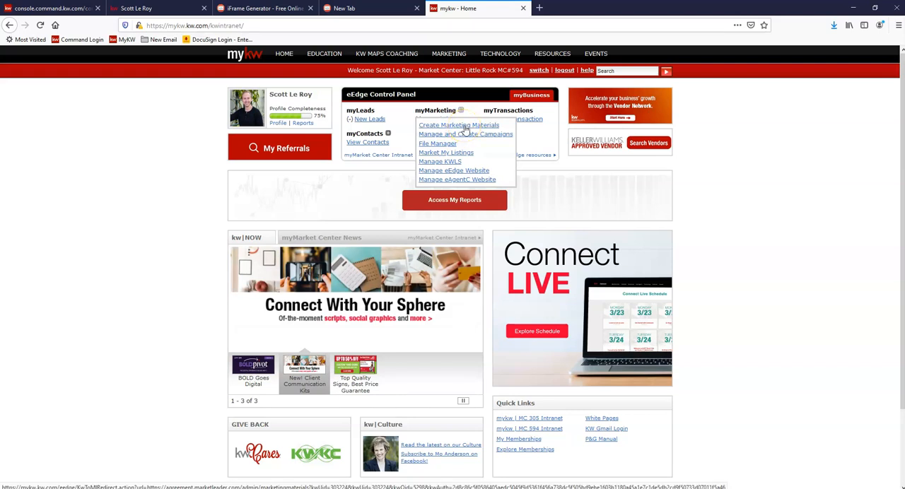
left_click(466, 128)
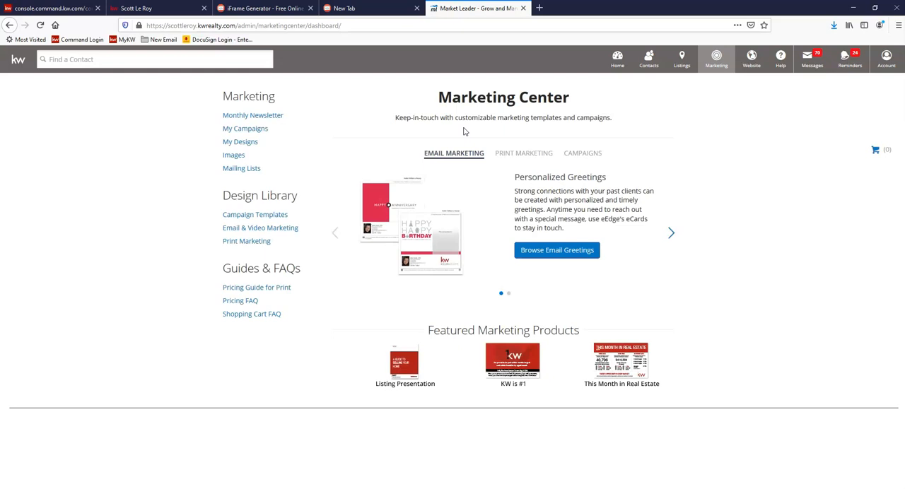
left_click(450, 133)
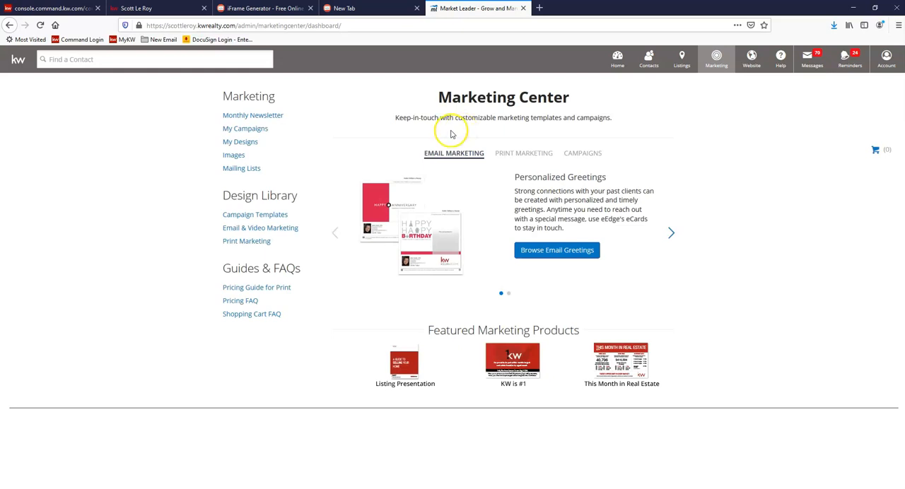
left_click(242, 161)
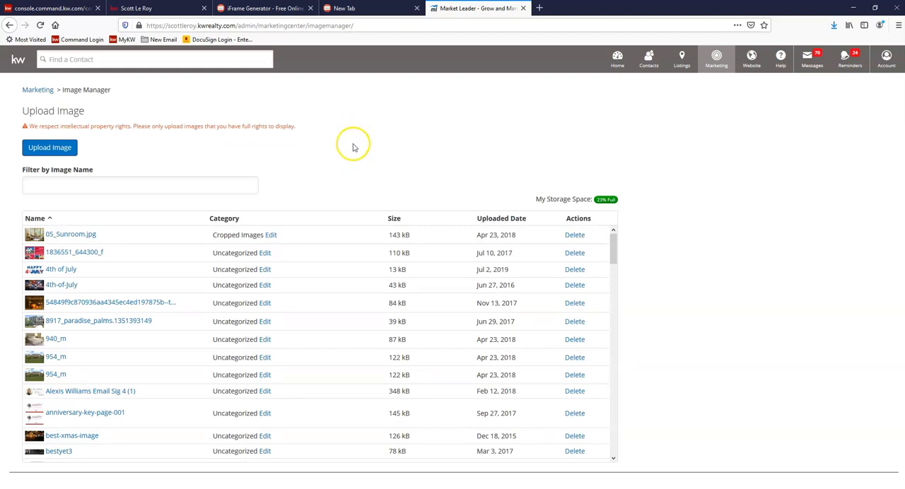
Step: Upload the Why Is Digital Marketing picture from the Desktop to the Image Manager without a category
left_click(48, 149)
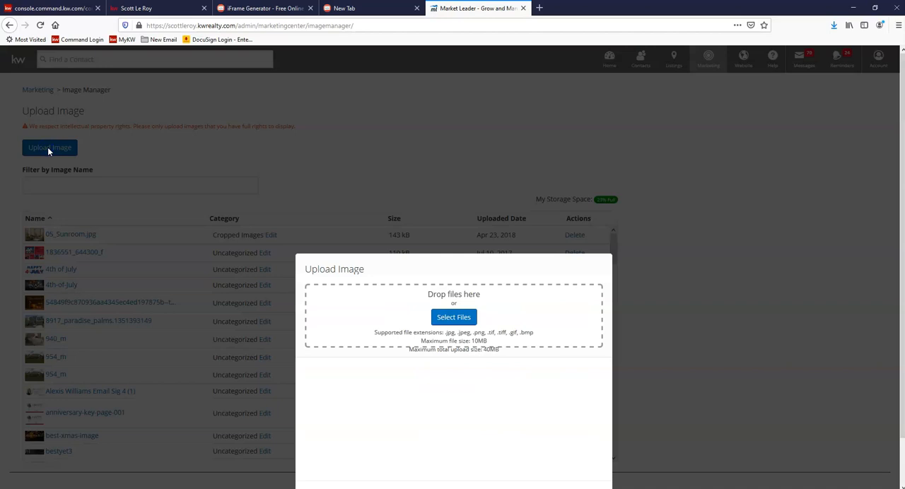
left_click(456, 318)
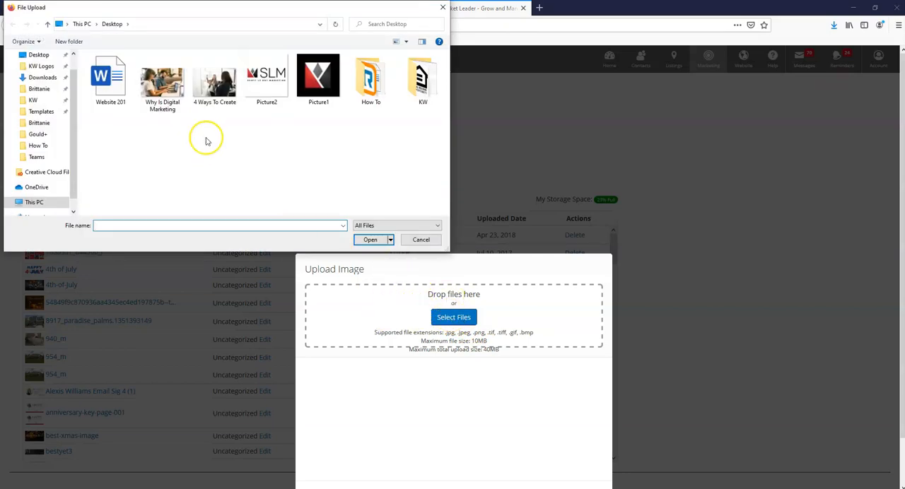
left_click(165, 88)
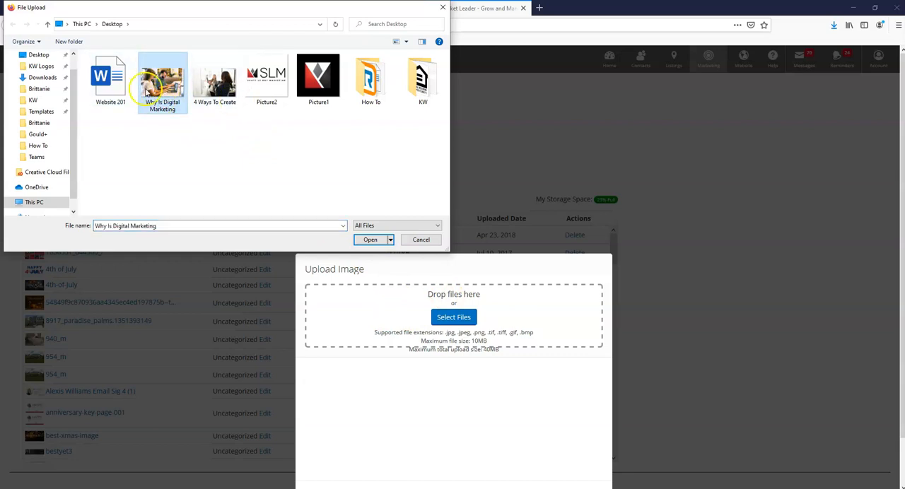
double_click(154, 86)
scroll(400, 342, "down", 1)
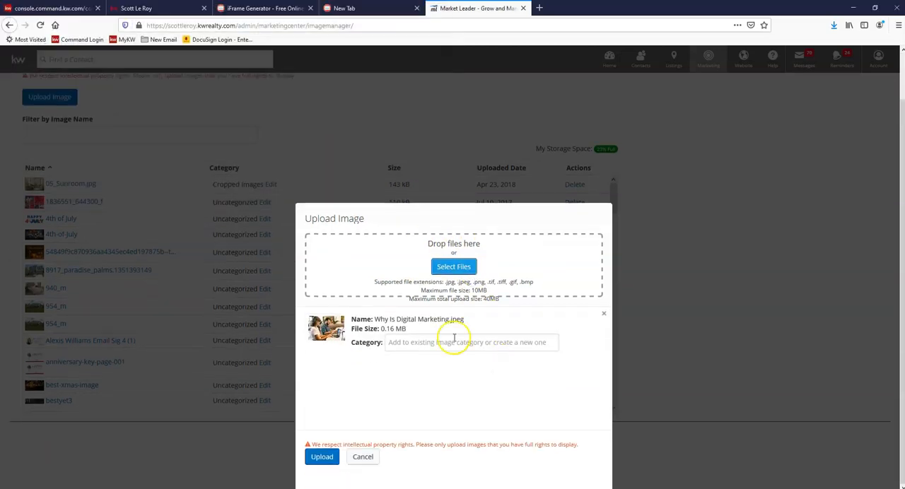
left_click(323, 457)
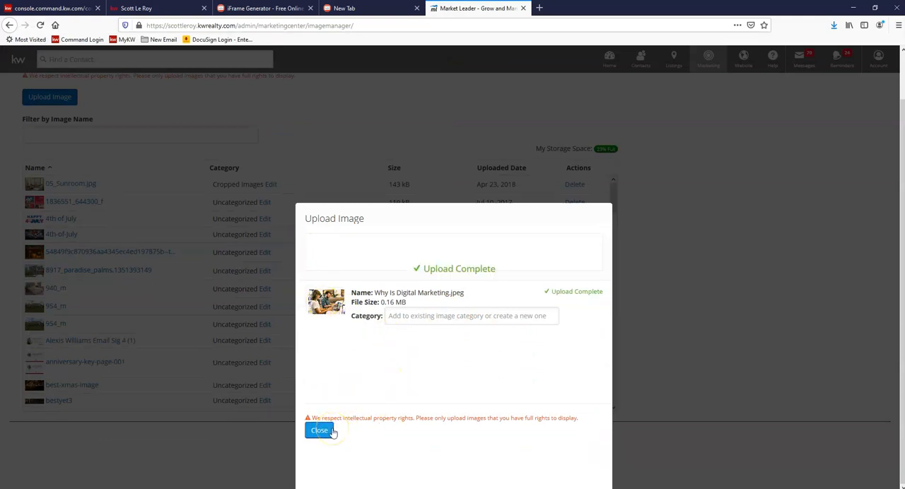
left_click(324, 431)
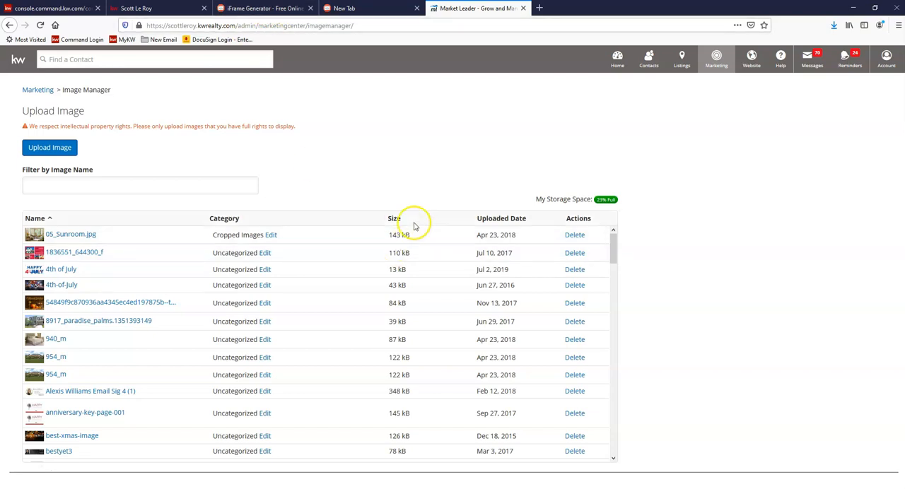
Step: Sort the images by newest upload date and copy the image location of Why Is Digital Marketing
left_click(496, 221)
left_click(497, 222)
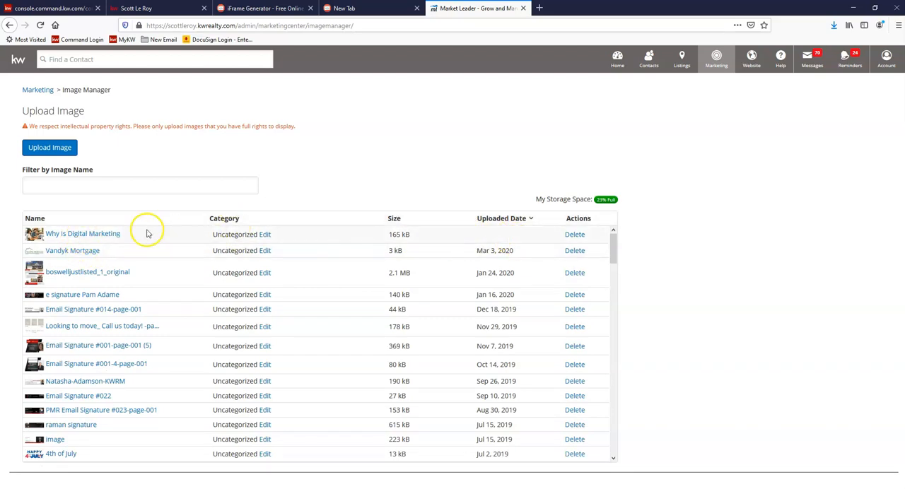
left_click(80, 241)
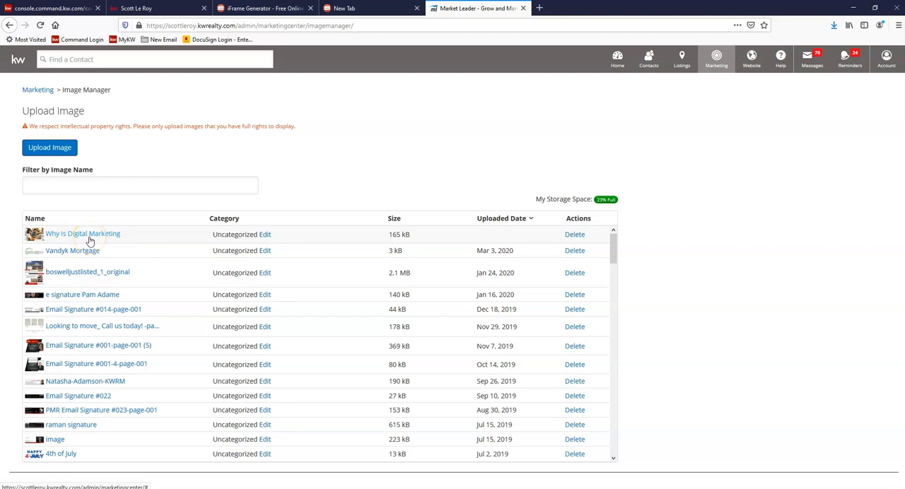
left_click(89, 239)
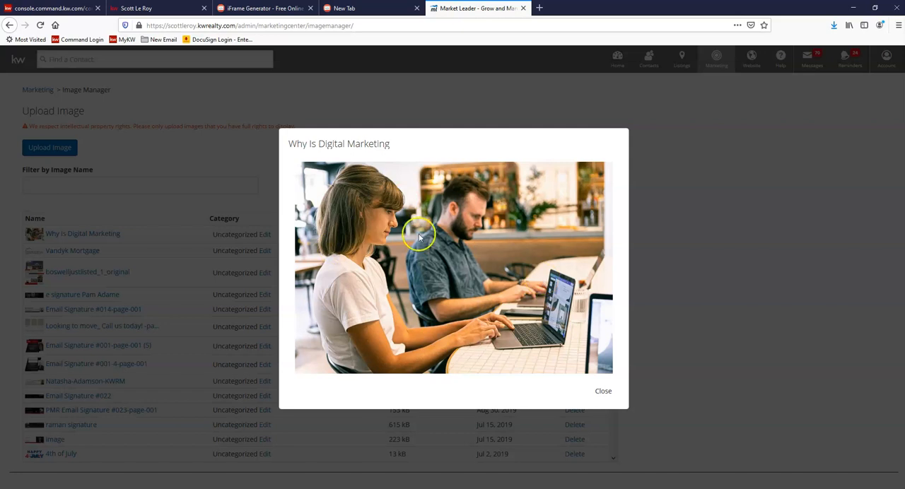
left_click(442, 264)
right_click(441, 264)
left_click(477, 306)
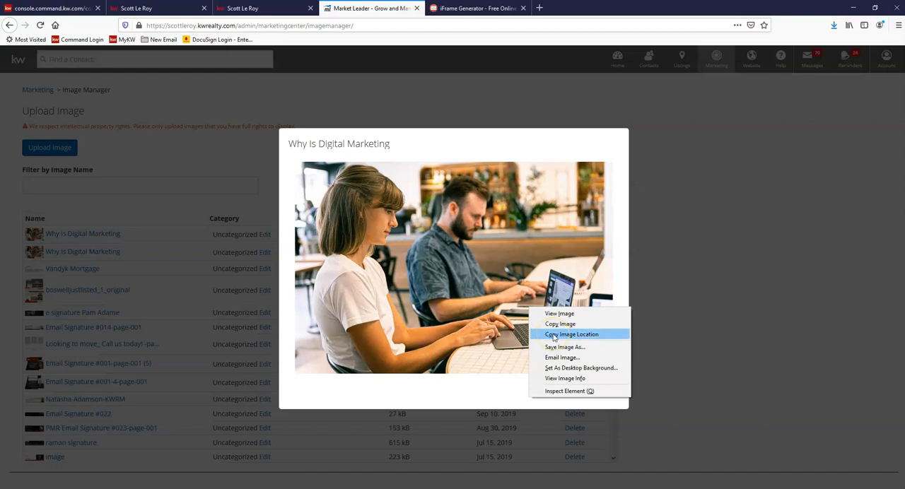
left_click(553, 335)
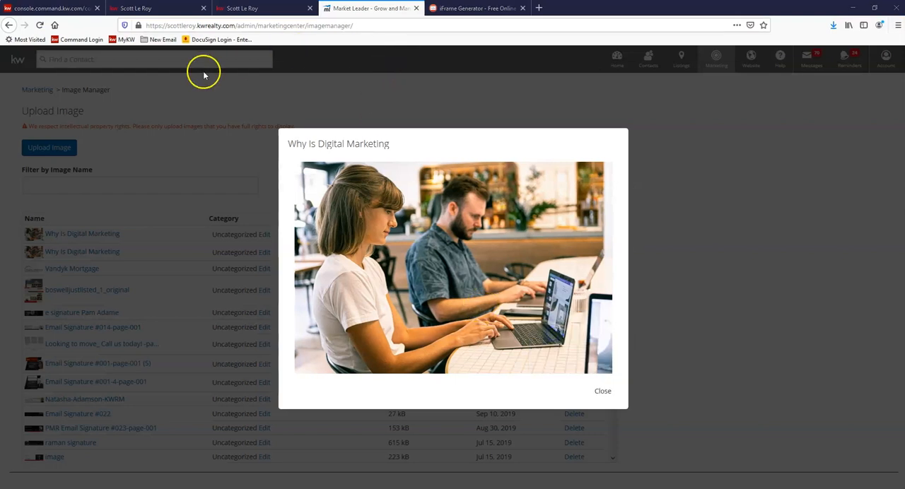
Step: In the iFrame Generator, enter the copied image location as the iFrame URL and generate the code
left_click(463, 7)
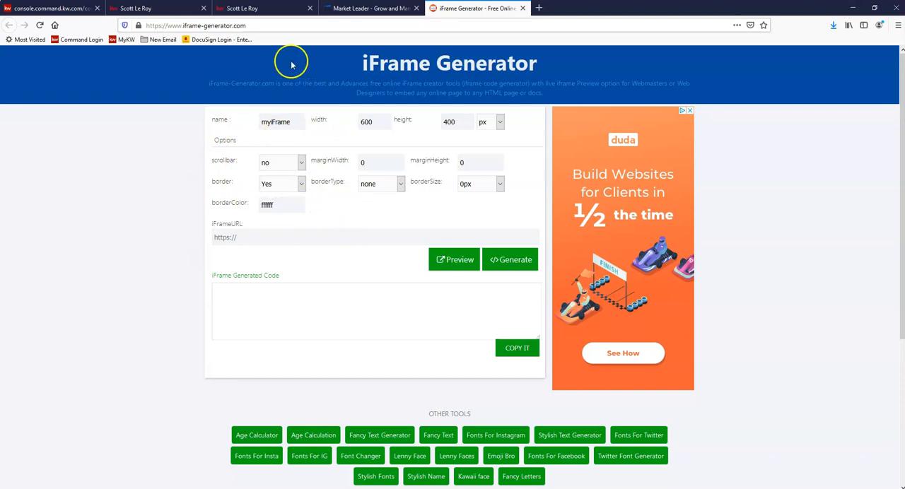
left_click(255, 25)
key("Return")
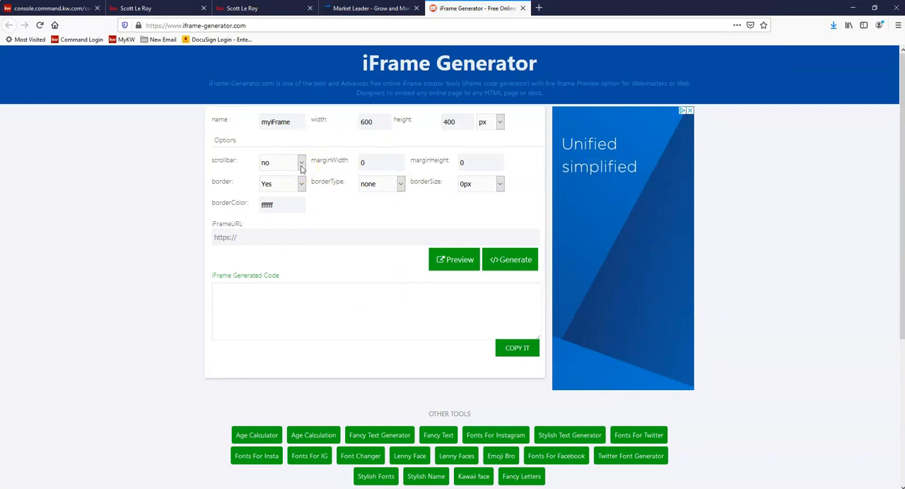
left_click(228, 238)
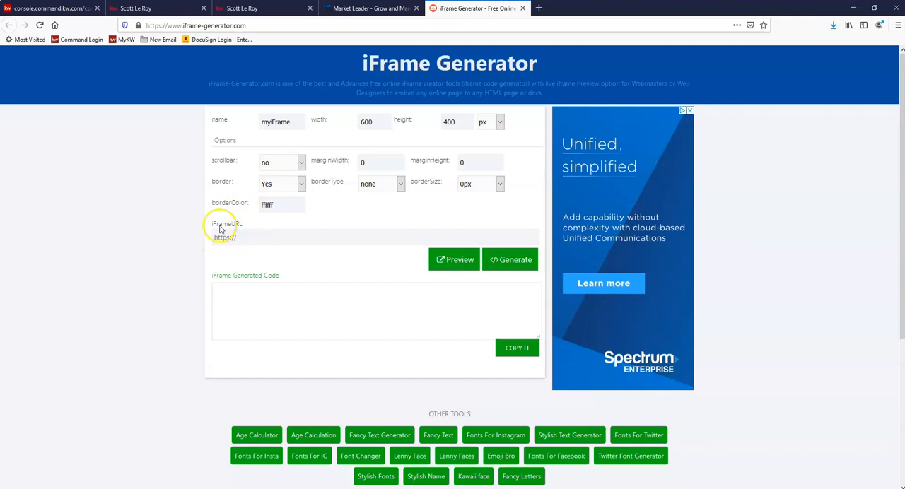
key("ctrl+v")
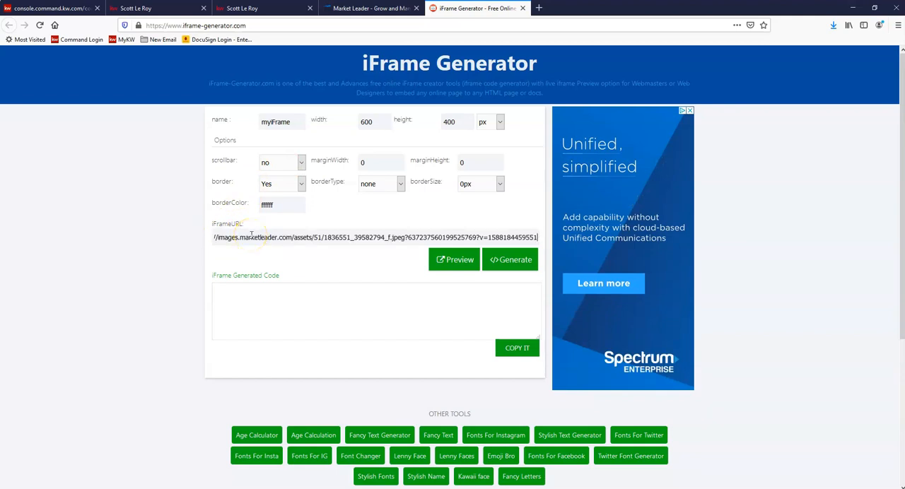
left_click(505, 261)
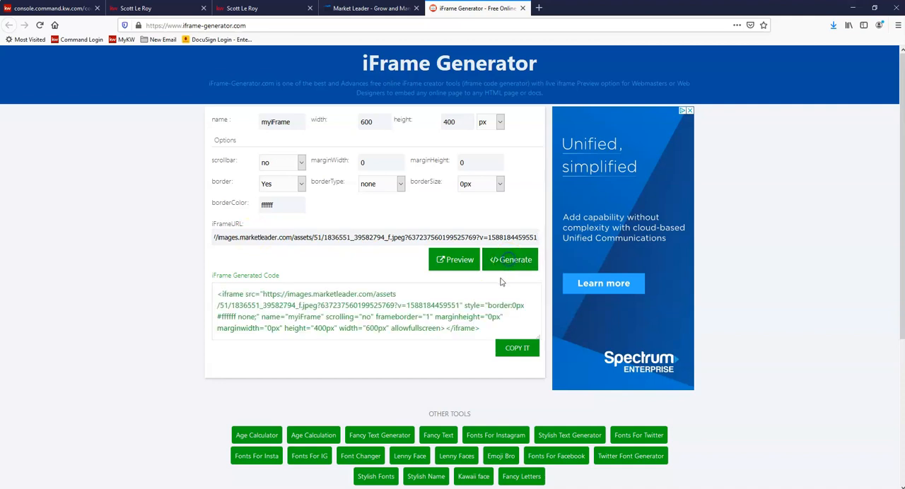
Step: Preview the image iframe in its own browser tab, then copy the generated iframe code
left_click(453, 262)
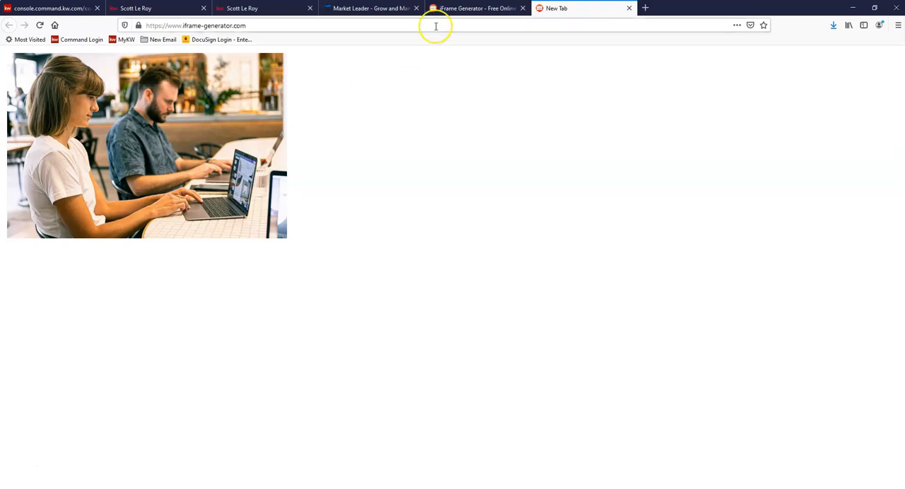
left_click(449, 9)
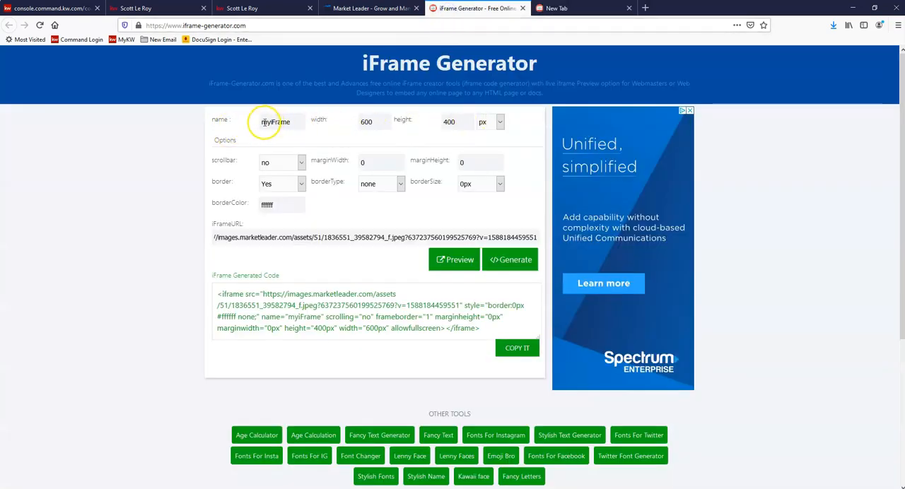
left_click(558, 8)
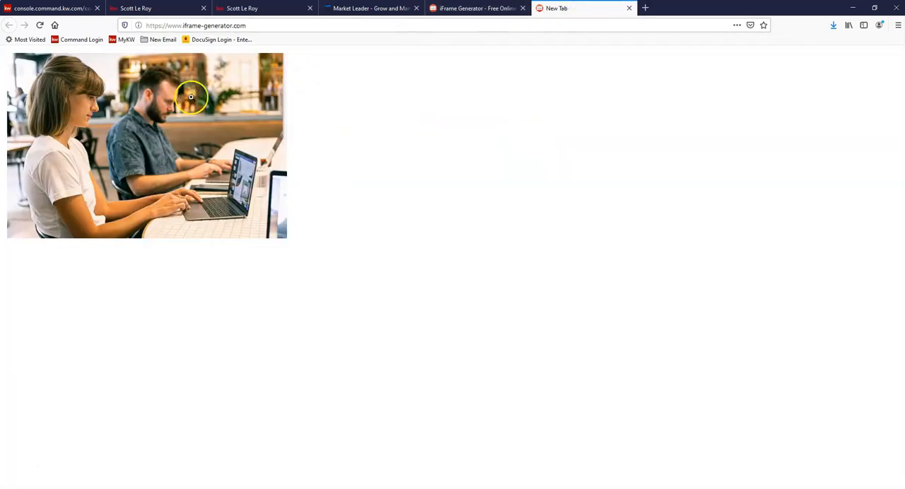
left_click(475, 8)
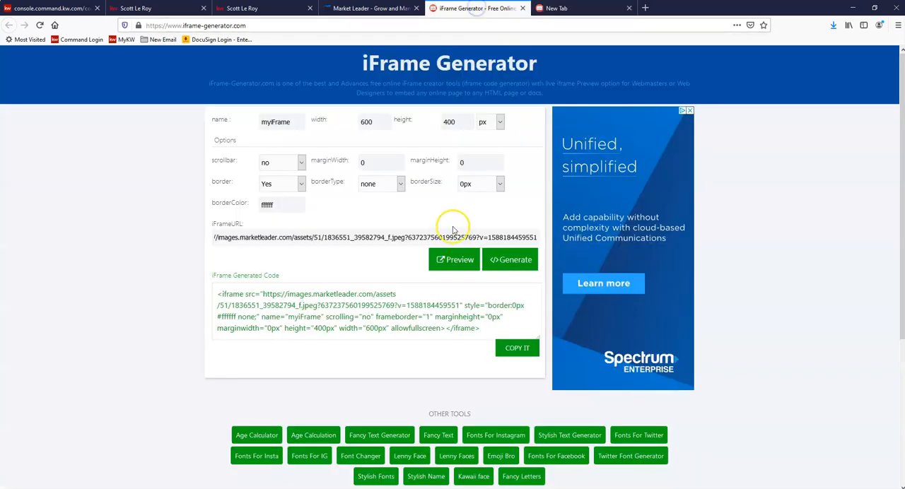
left_click(516, 348)
key("ctrl+c")
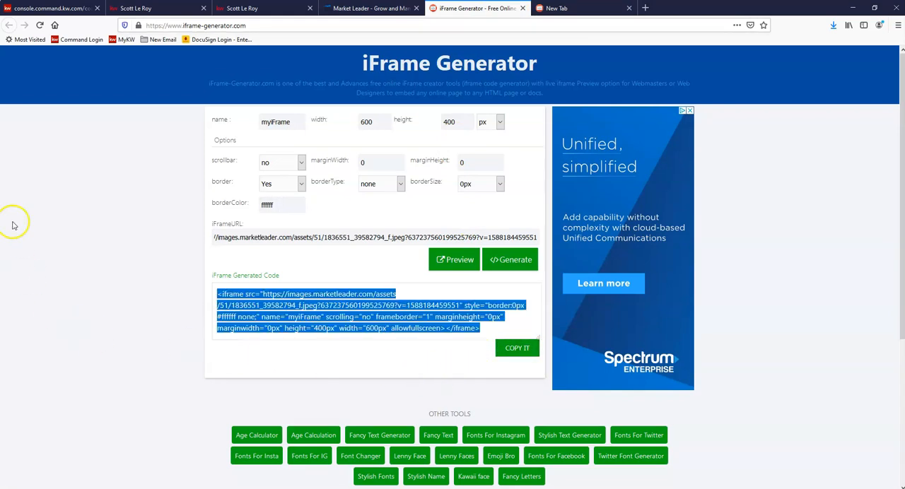
Step: Return to the SLM page editor and add a 1/3 Section layout block at the start of the page body
left_click(36, 10)
left_click(134, 122)
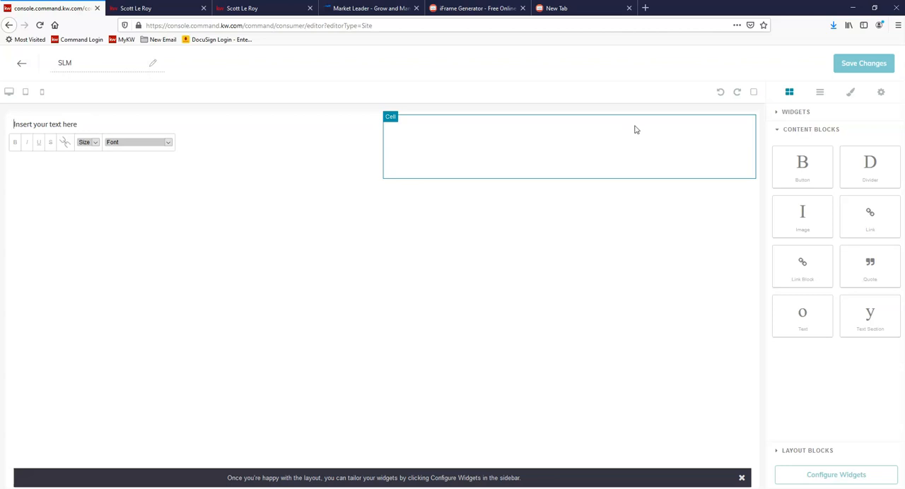
left_click(825, 452)
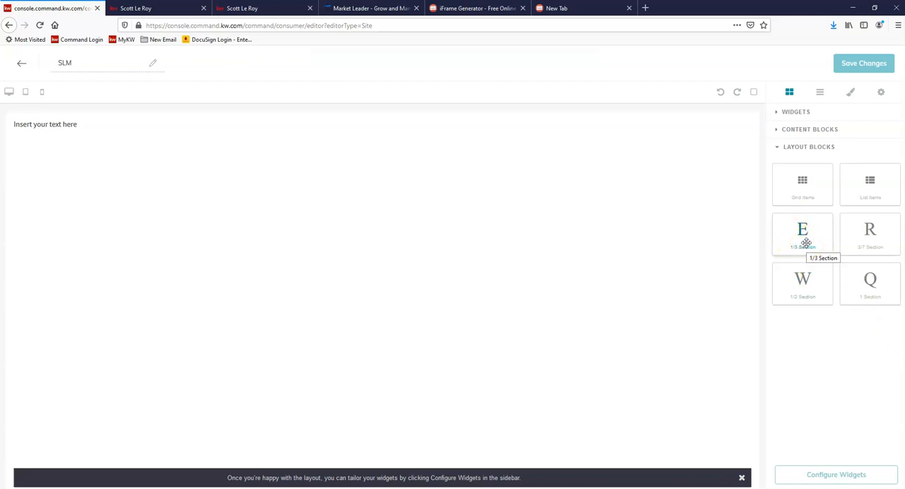
left_click_drag(802, 231, 570, 136)
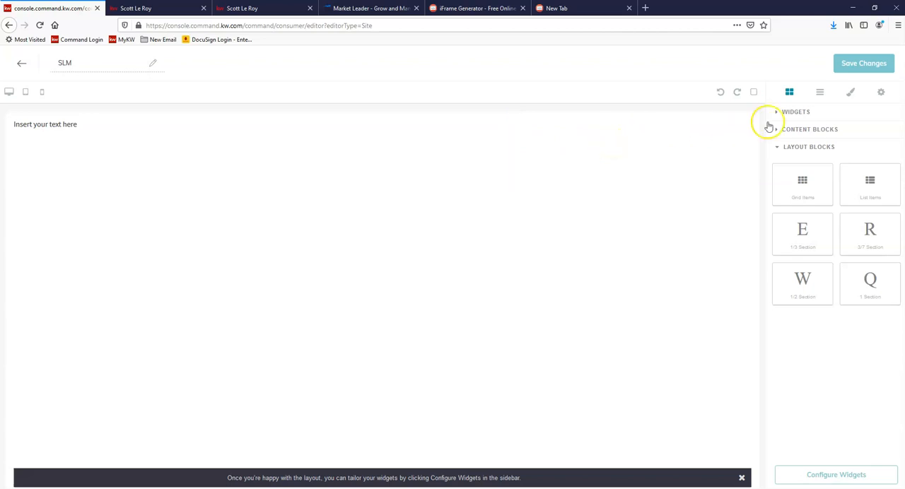
left_click(803, 135)
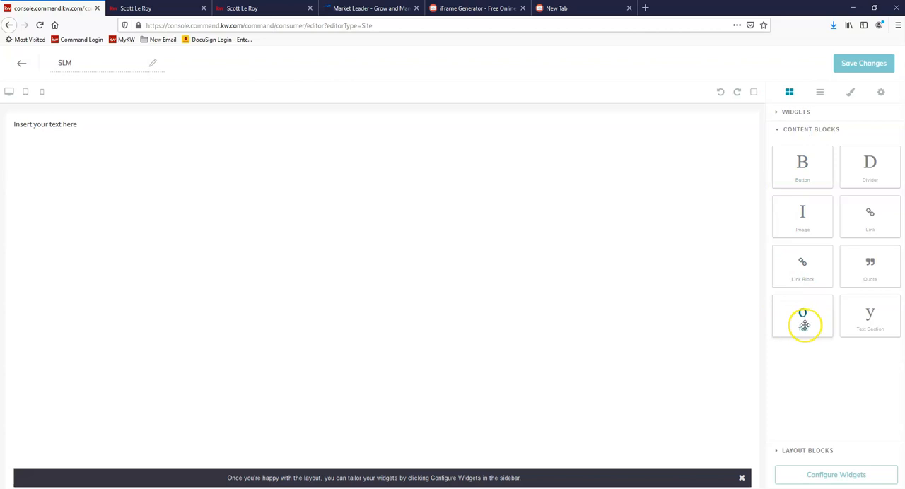
Step: Place a Text block in the third column and replace its placeholder text with the copied iframe code
left_click_drag(804, 313, 589, 143)
left_click(575, 126)
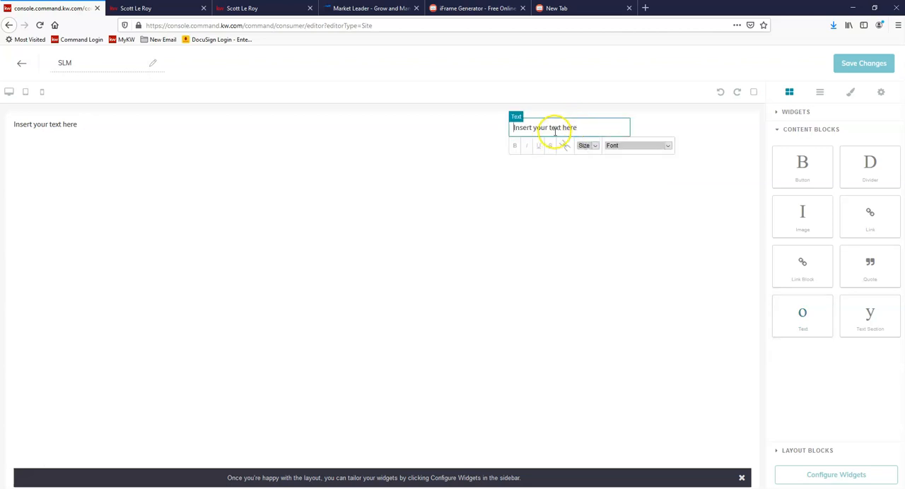
triple_click(554, 129)
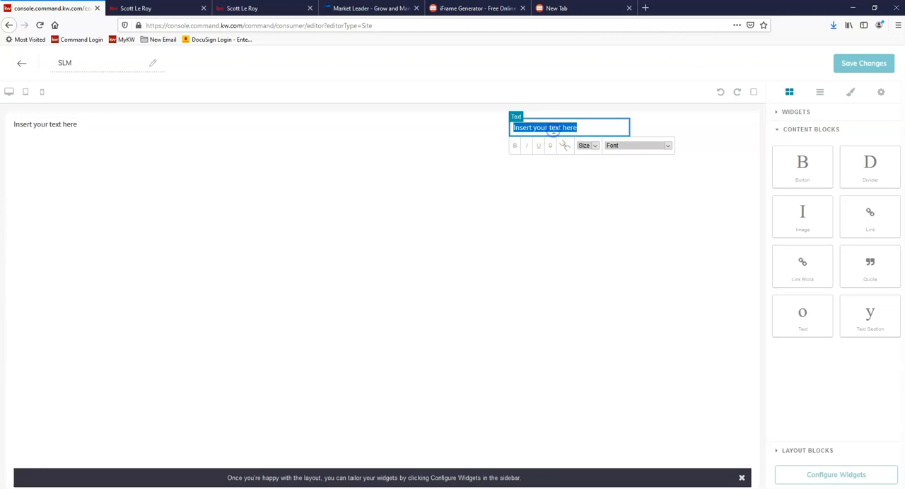
key("ctrl+v")
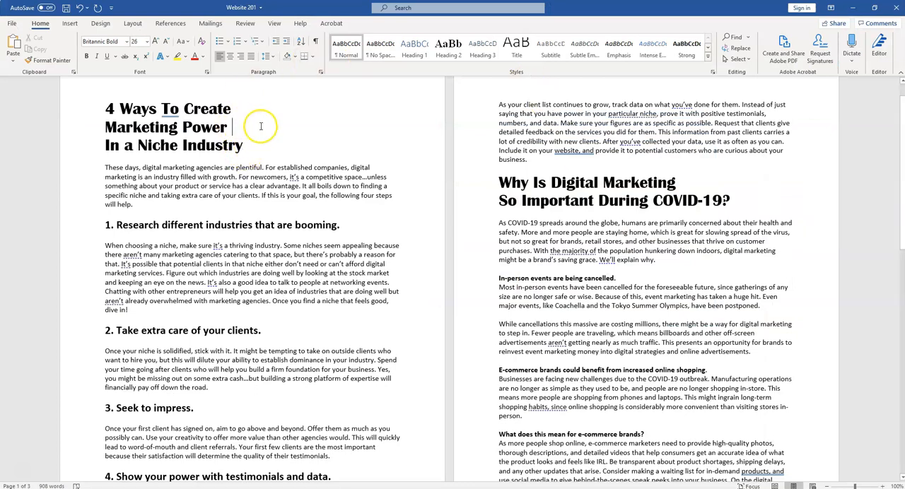
Step: In Word's Website 201 document, indent the whole "4 Ways To Create Marketing Power In a Niche Industry" article one level and copy it
left_click_drag(104, 108, 631, 196)
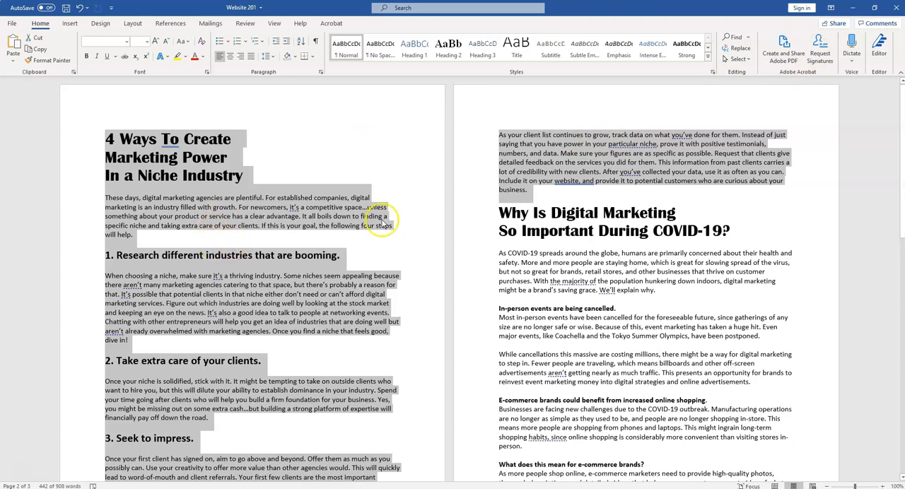
left_click(852, 7)
left_click(287, 44)
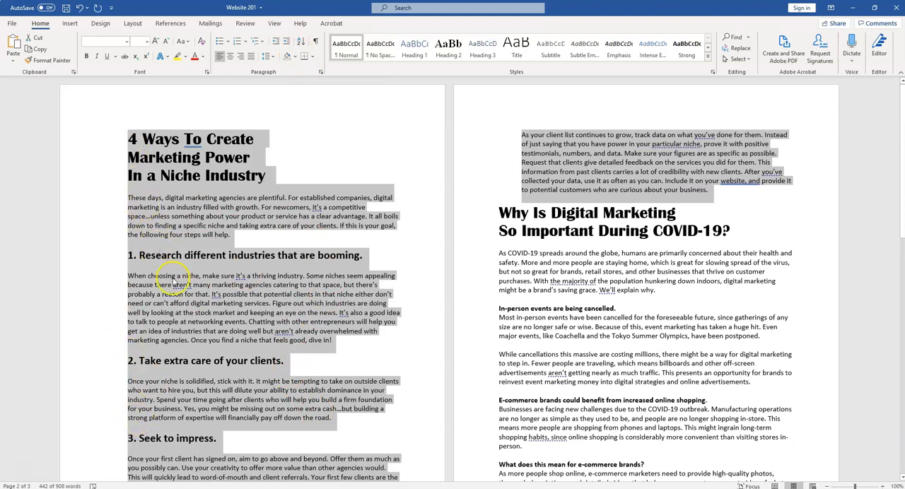
right_click(192, 215)
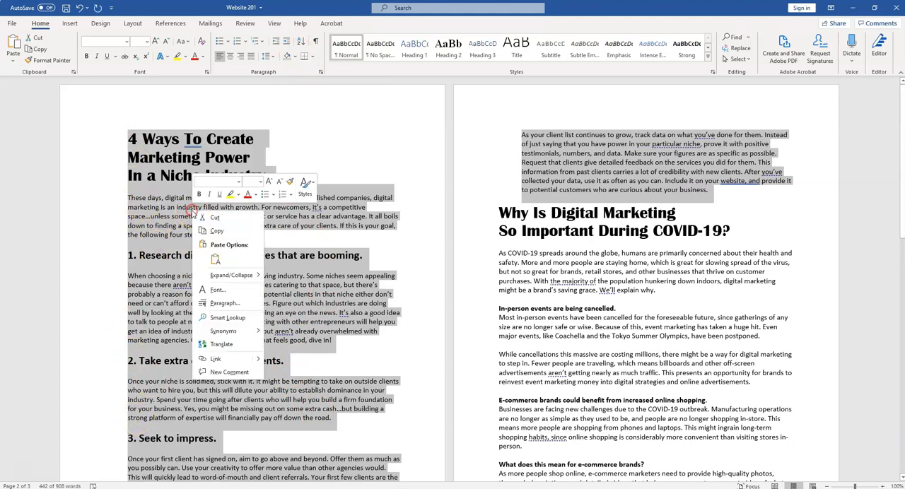
left_click(215, 233)
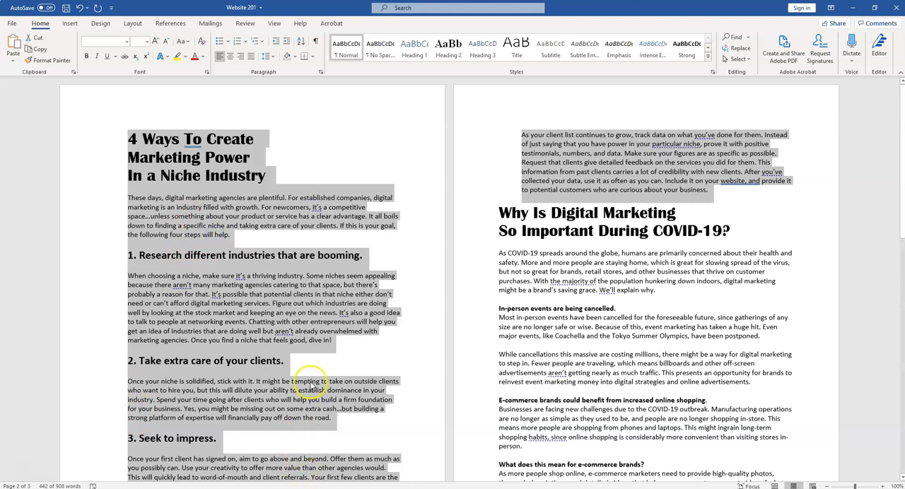
Step: Replace the placeholder in the first column's Text block on the SLM page with the article copied from Word
left_click(852, 8)
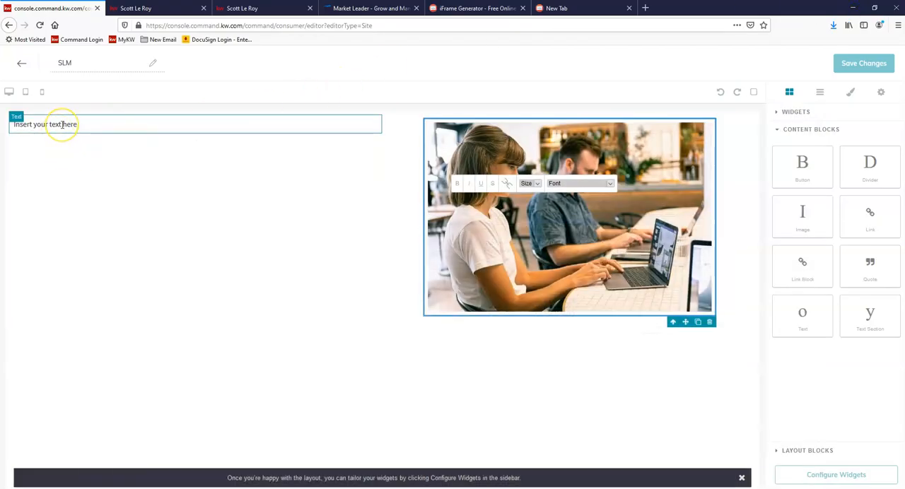
triple_click(62, 124)
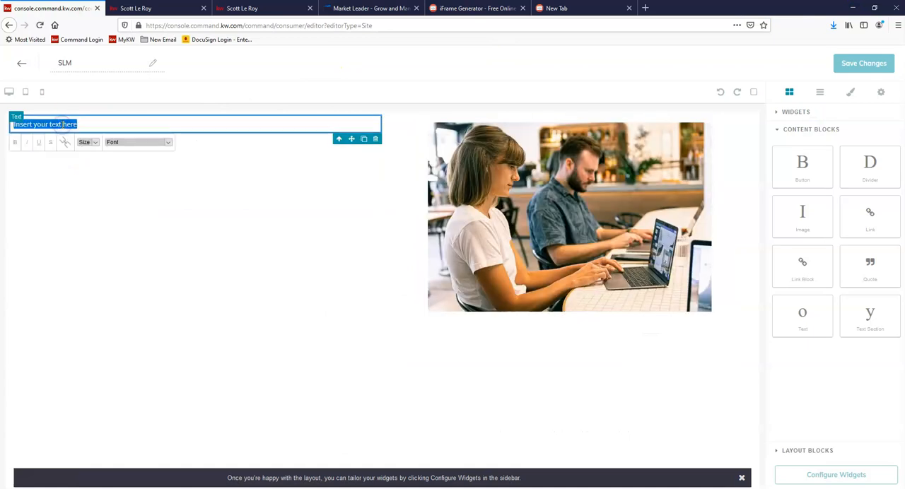
right_click(62, 124)
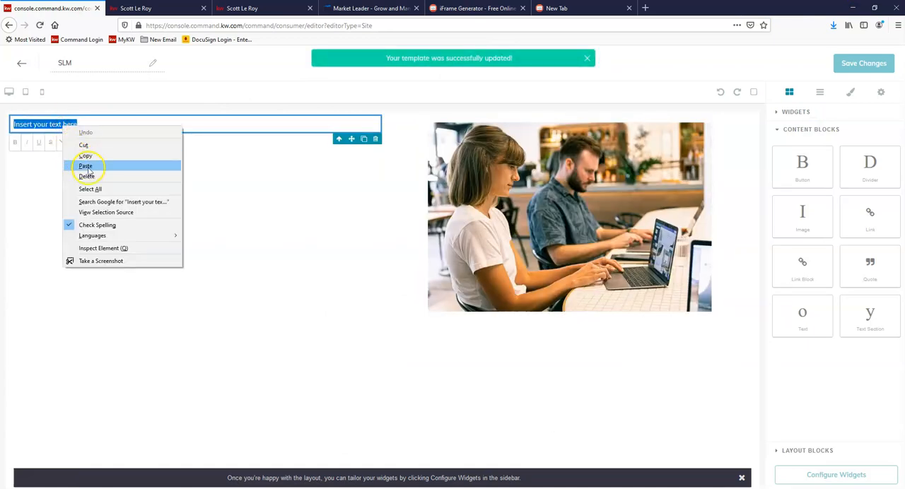
left_click(85, 166)
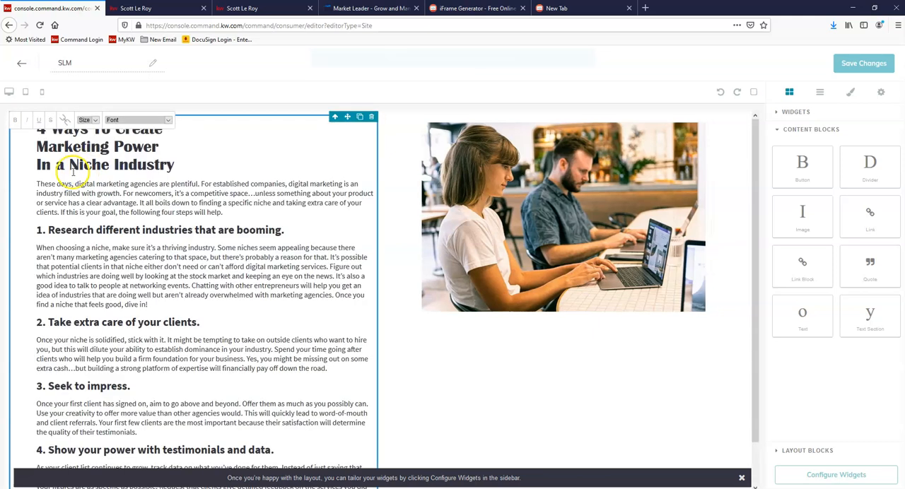
scroll(21, 212, "down", 1)
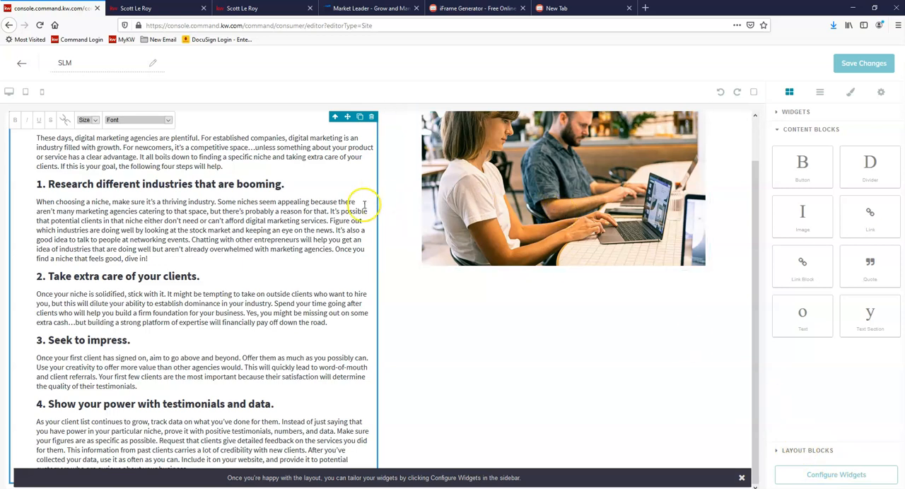
scroll(258, 207, "up", 1)
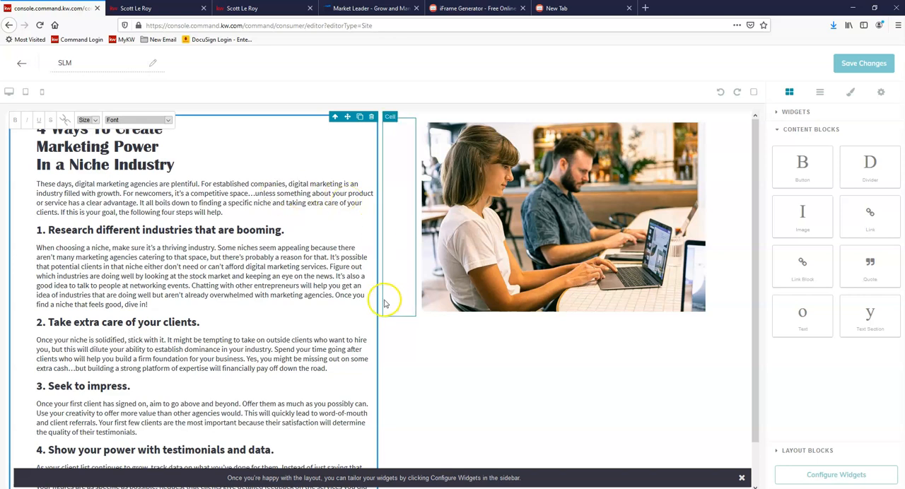
scroll(459, 371, "down", 1)
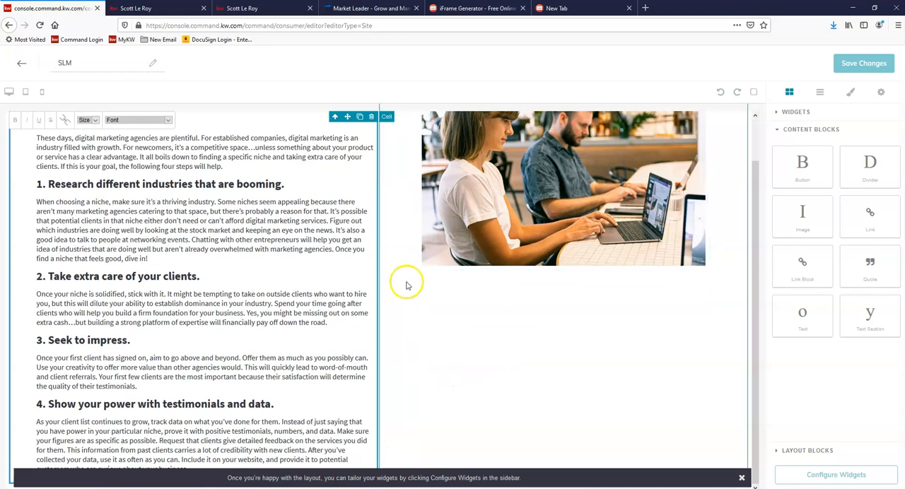
Step: Dismiss the layout hint and add a Contact Form widget below the article and image section
left_click(796, 115)
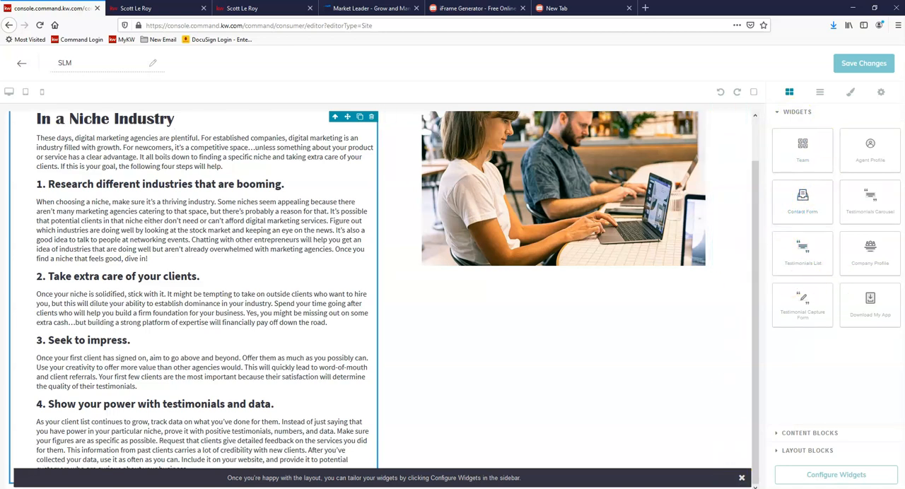
left_click(741, 478)
left_click_drag(808, 199, 478, 486)
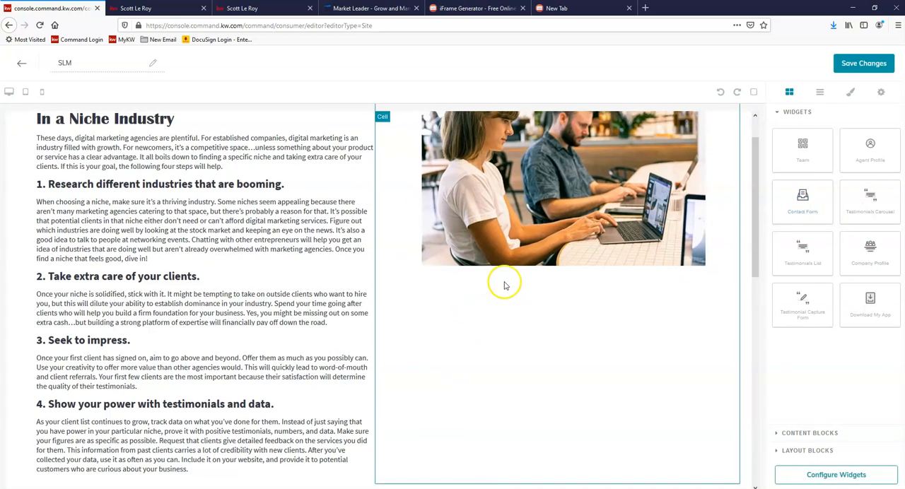
scroll(574, 245, "down", 5)
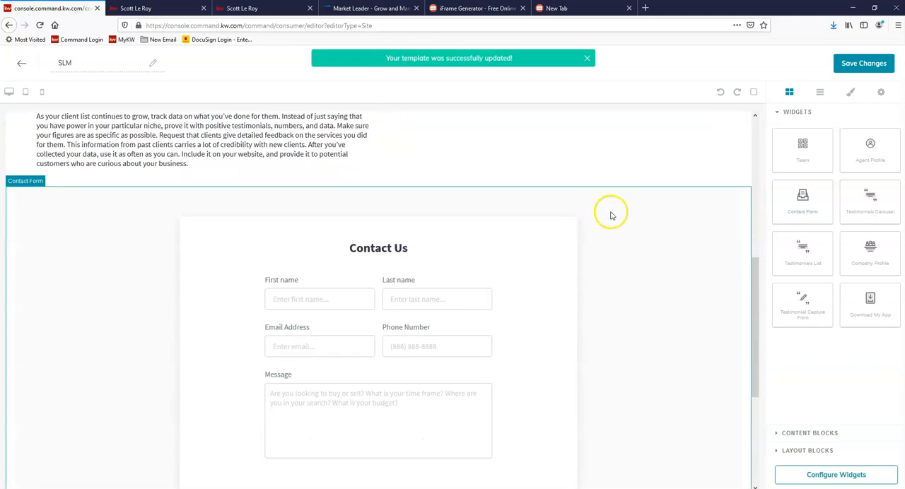
scroll(643, 202, "down", 1)
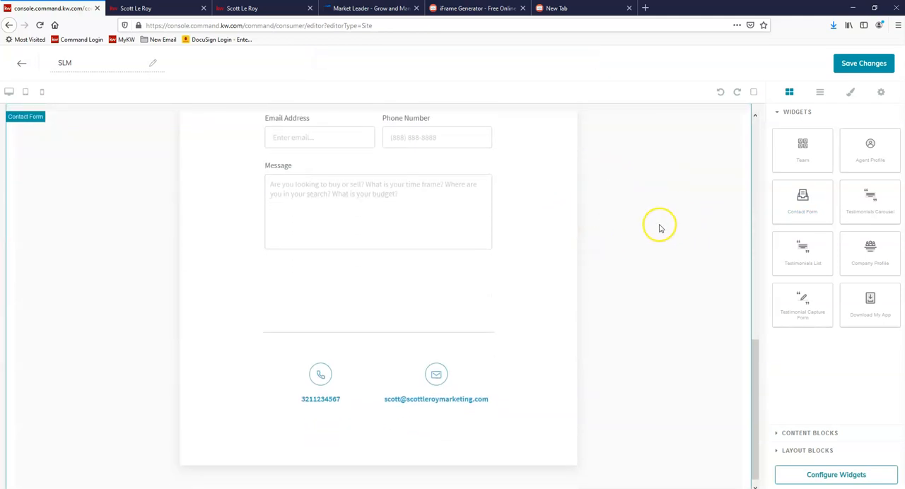
scroll(658, 226, "up", 1)
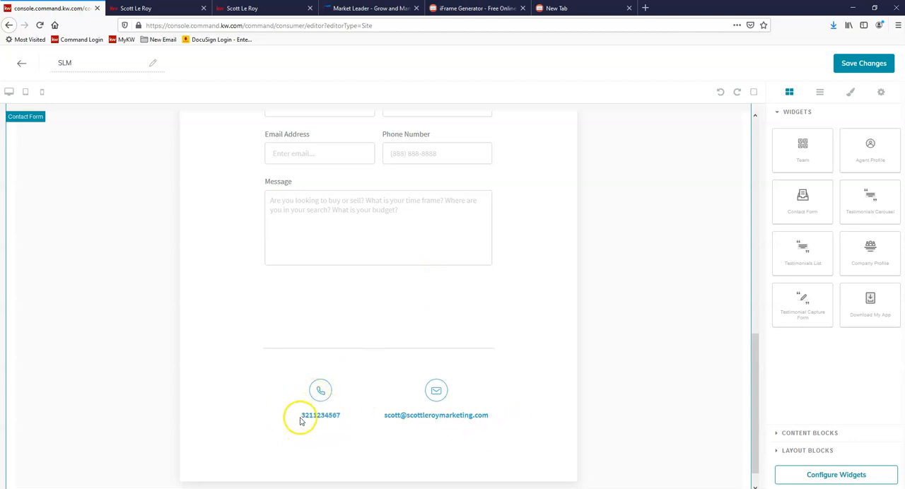
Step: Configure the Contact widget with the heading "Contact Me" and the second listed phone number, and apply the settings
left_click(834, 476)
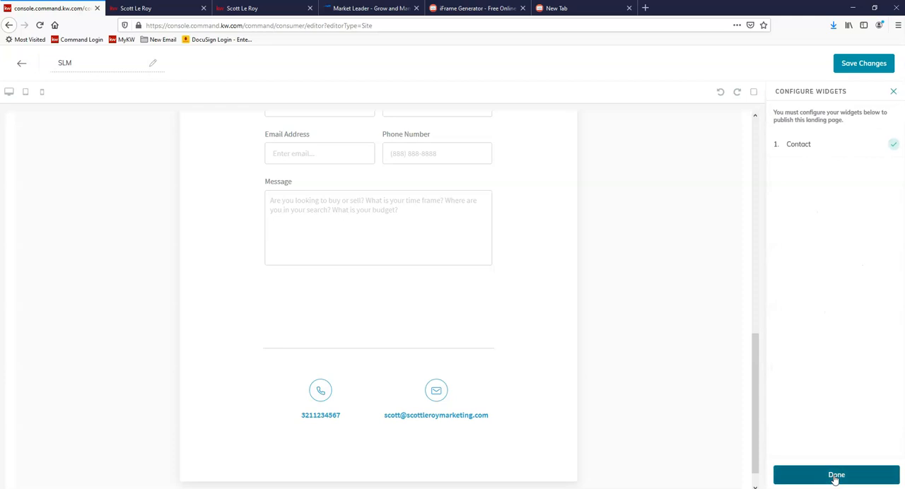
left_click(813, 154)
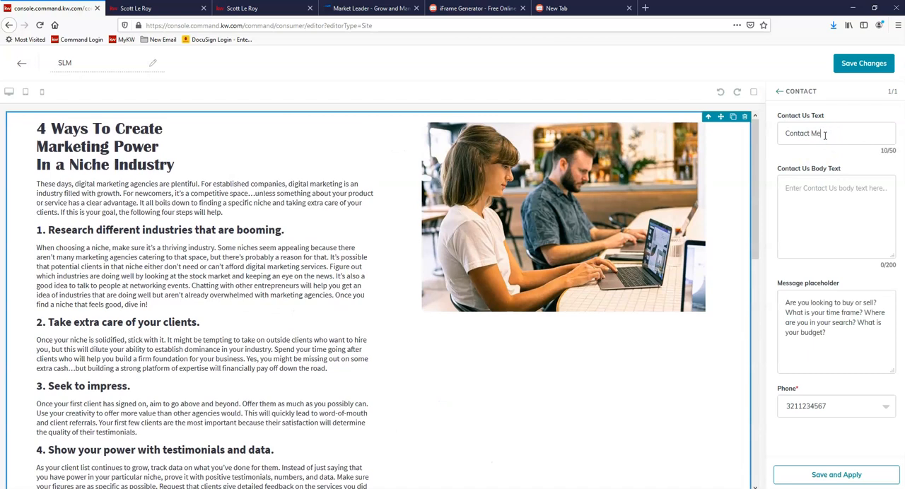
left_click(835, 405)
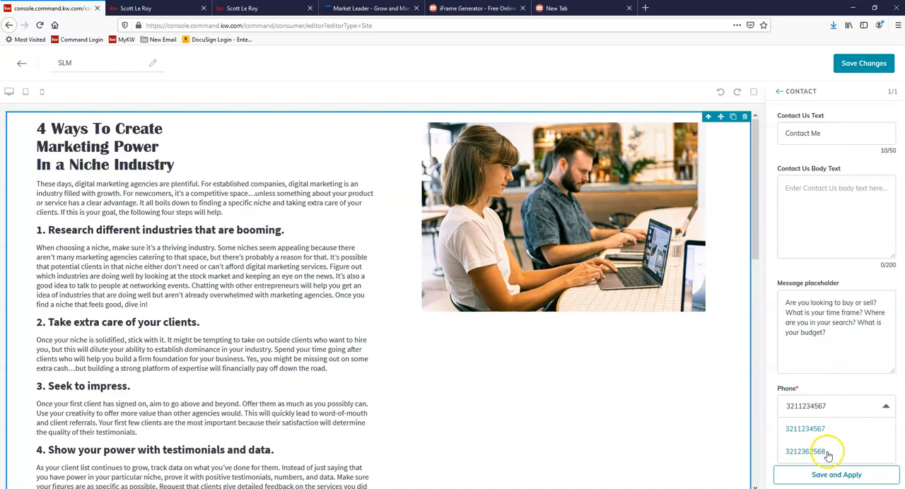
left_click(826, 453)
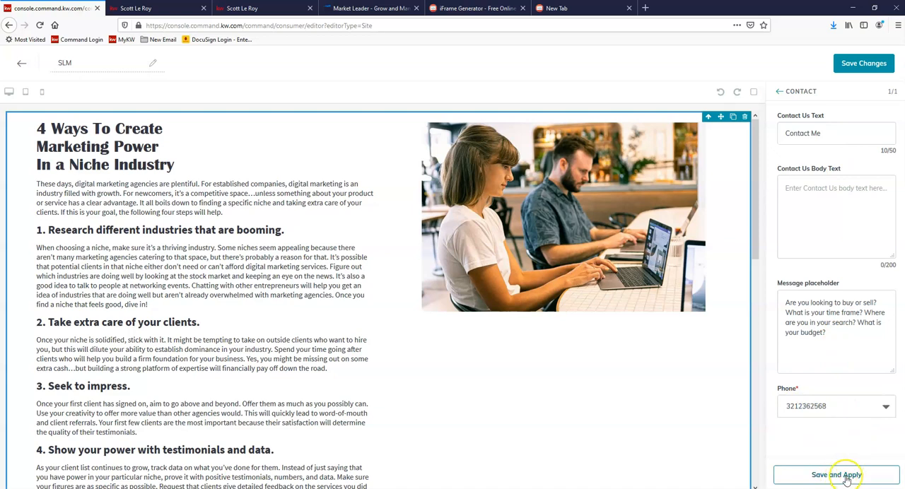
left_click(841, 475)
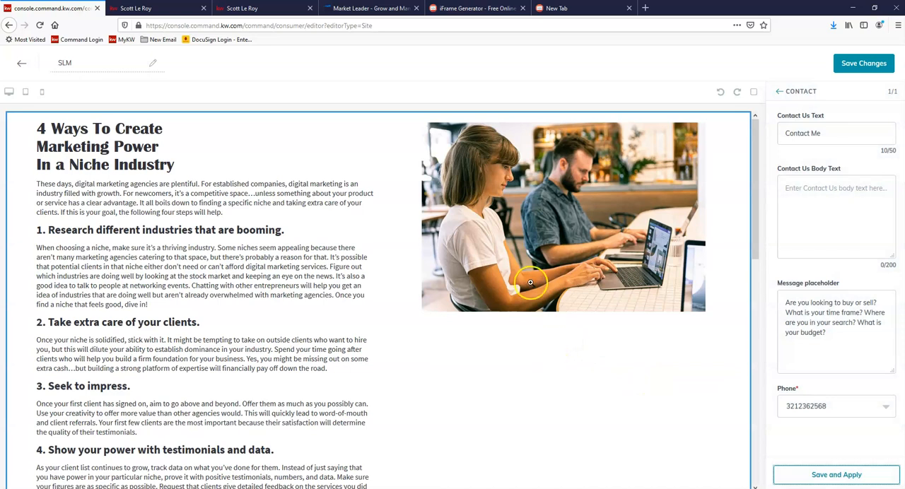
Step: Check the updated contact form, then save the SLM page and publish it as an agent site
scroll(542, 267, "down", 10)
scroll(543, 293, "down", 2)
scroll(508, 302, "up", 3)
scroll(415, 309, "down", 2)
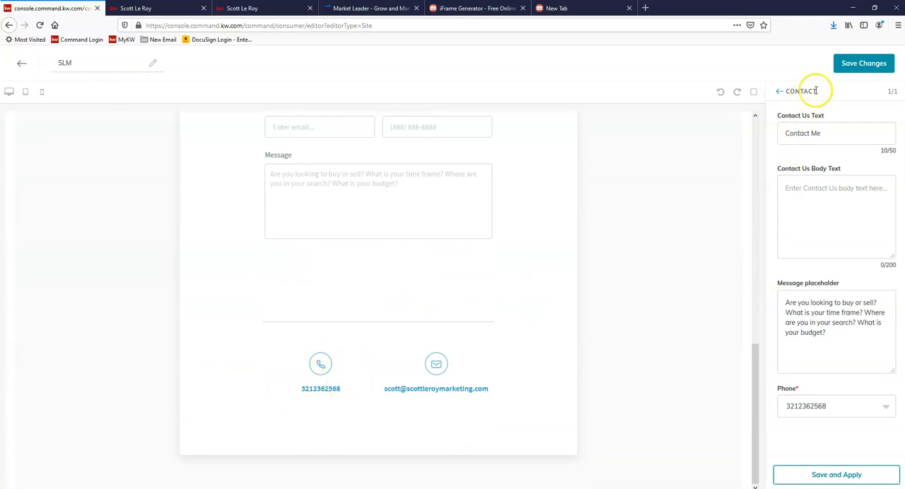
left_click(863, 65)
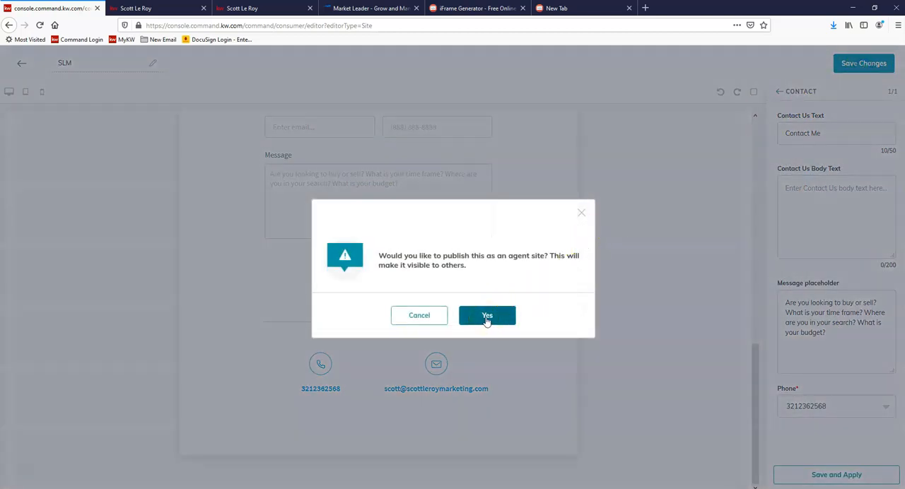
left_click(485, 318)
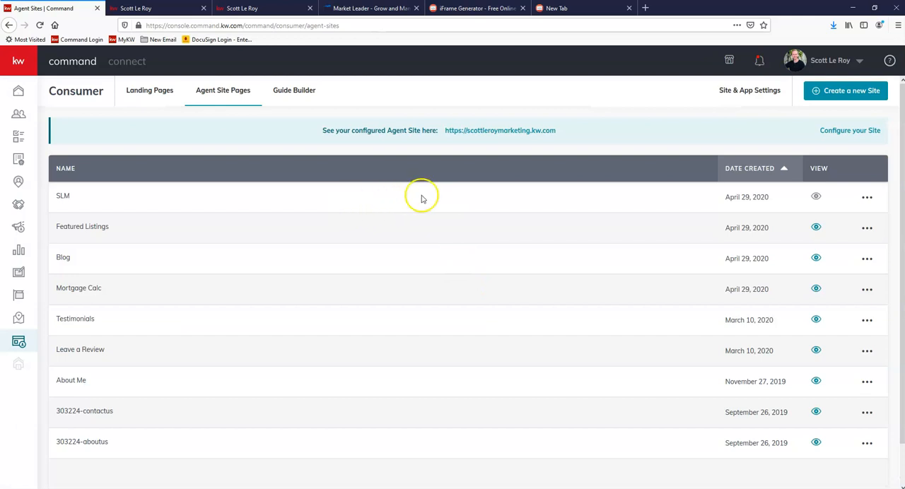
Step: Add a new page to the agent site's Site Pages settings and link it to the SLM page
mouse_move(815, 197)
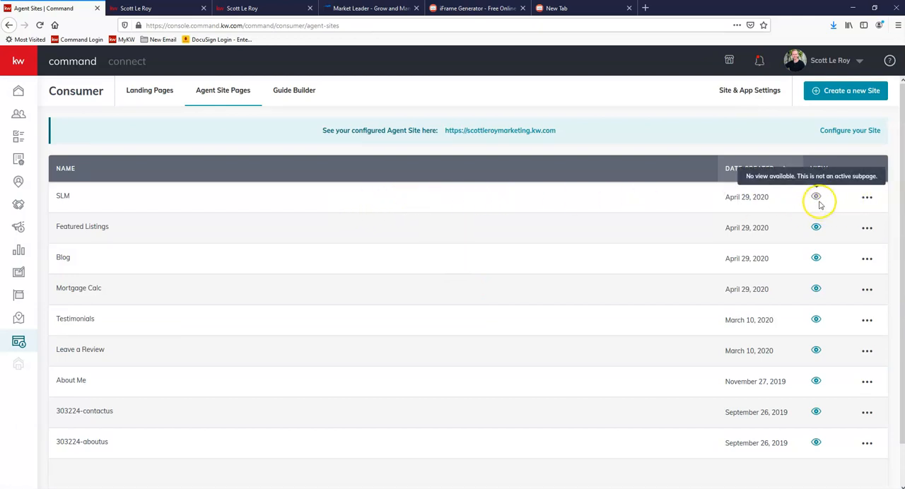
left_click(753, 97)
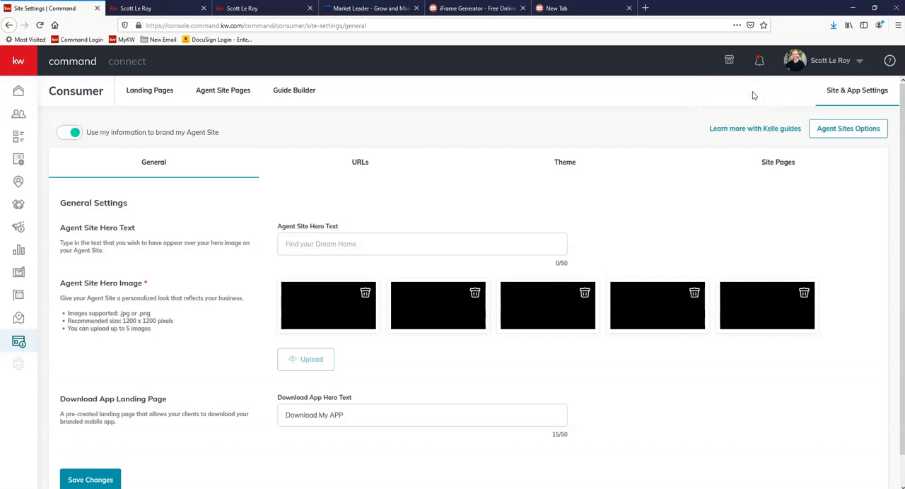
left_click(785, 170)
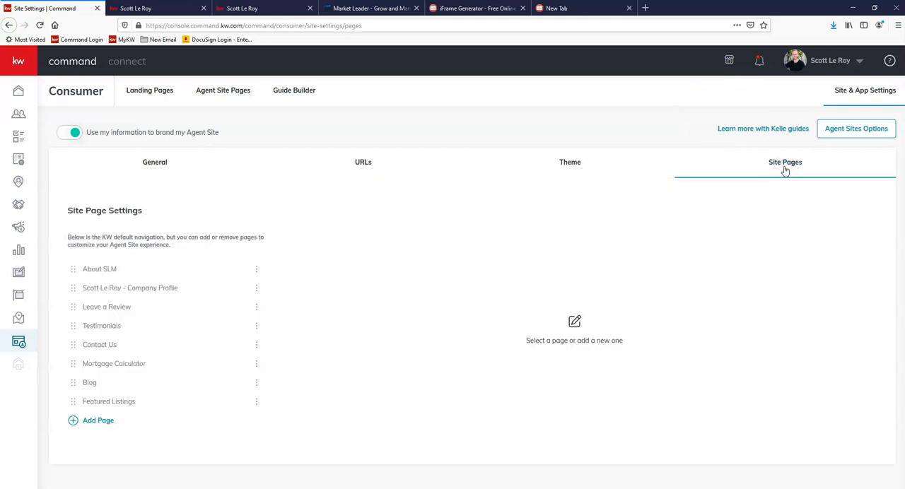
left_click(98, 421)
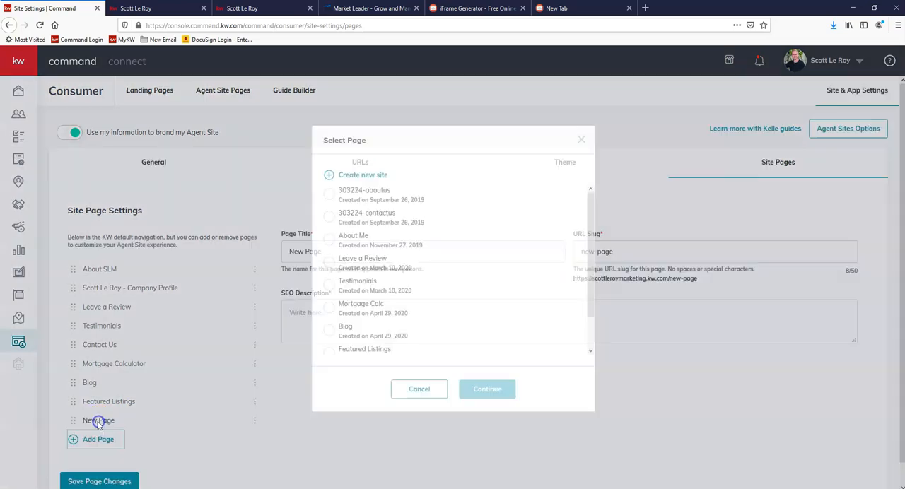
scroll(390, 253, "down", 2)
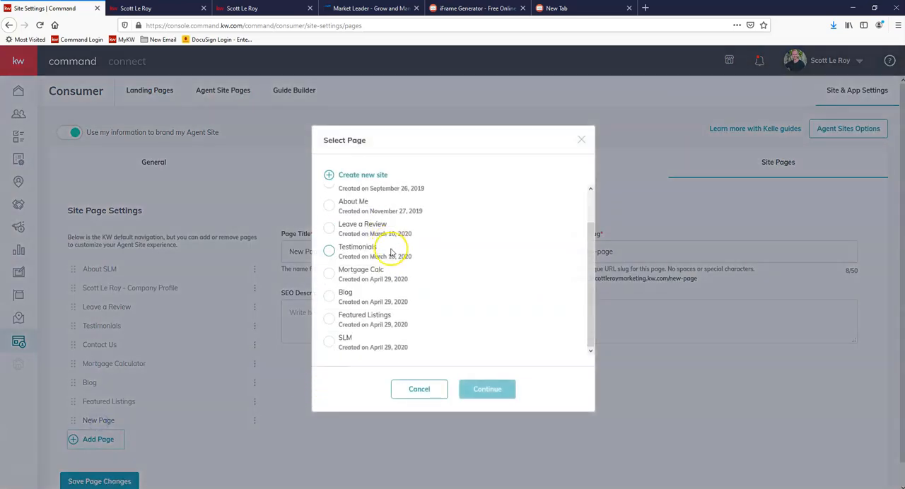
left_click(329, 343)
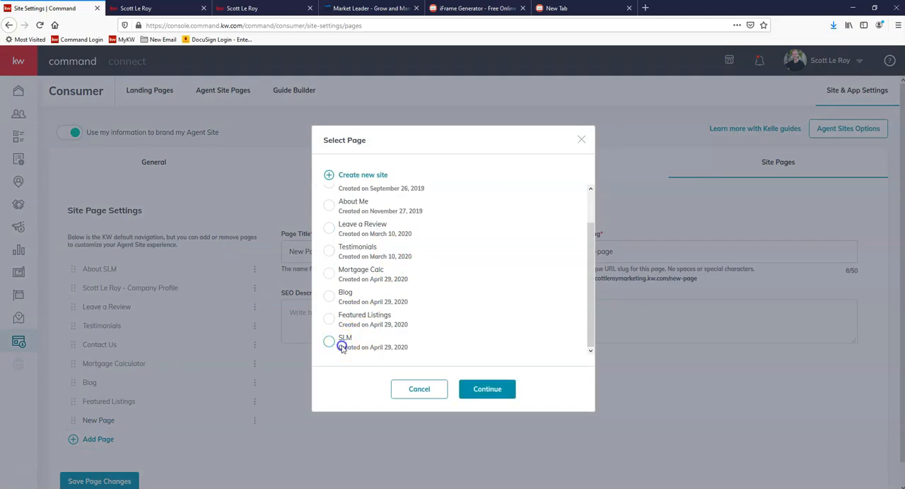
left_click(487, 389)
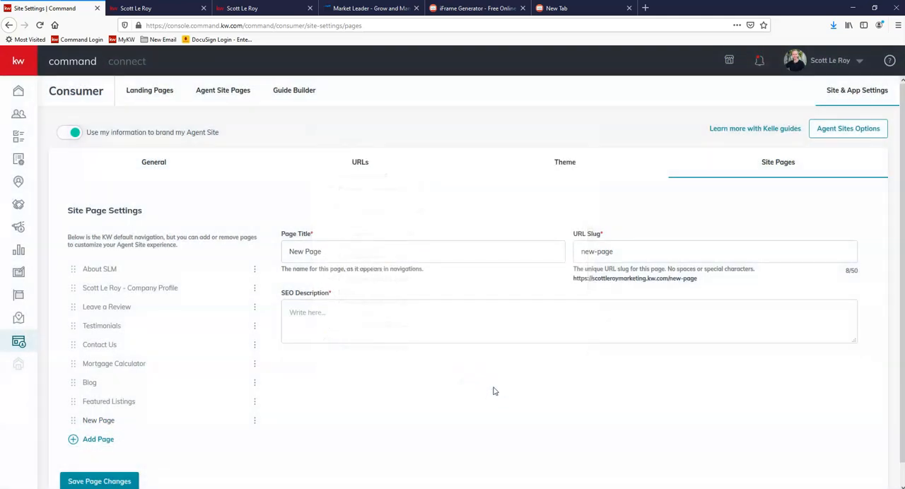
Step: Title the new page "SLM Tech Tips" with slug "tech-tips" and SEO description "Click here to learn tech updates with SLM!", and save it
left_click_drag(353, 247, 209, 239)
type("SLM Tech Tips")
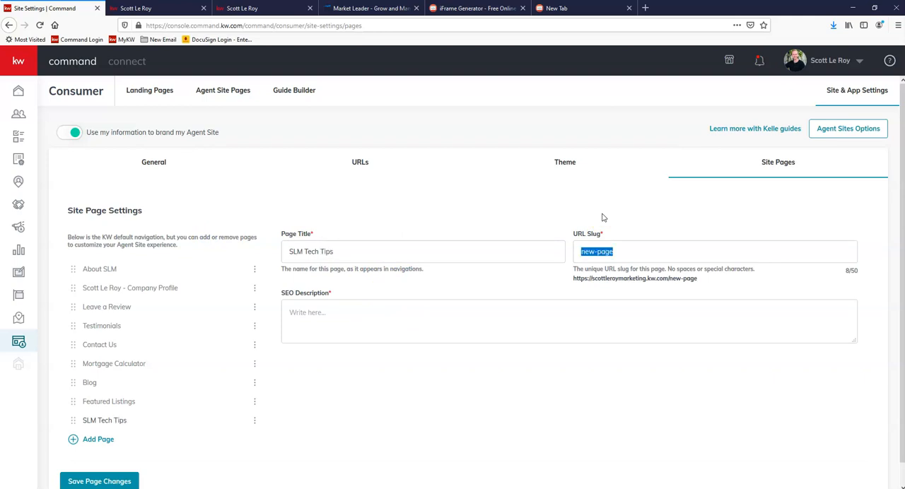
type("tech-tips")
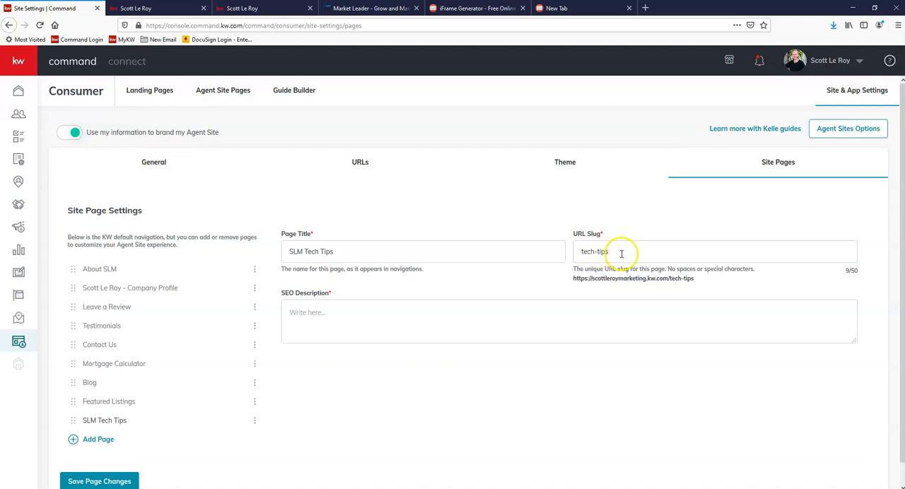
left_click(312, 311)
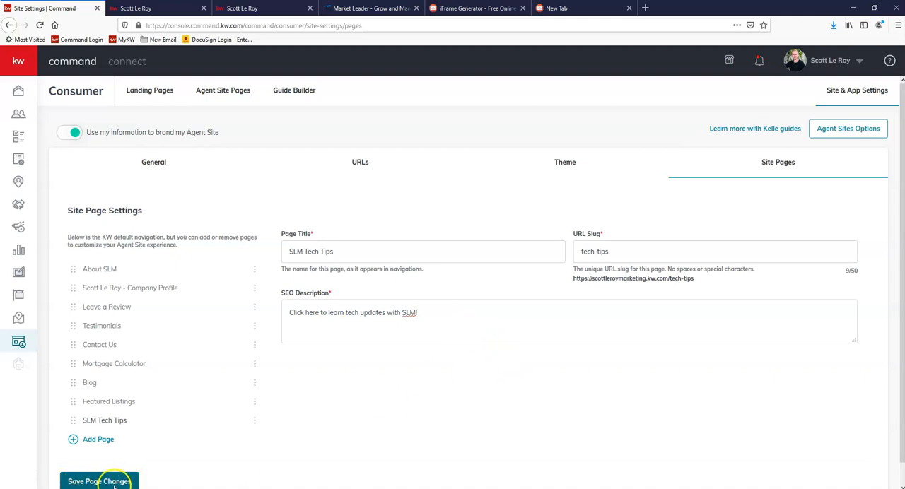
scroll(117, 485, "down", 1)
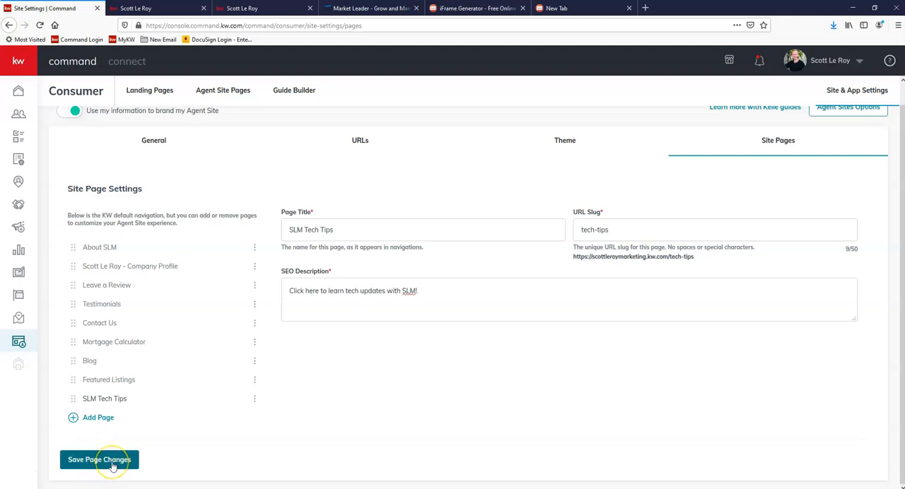
left_click(113, 467)
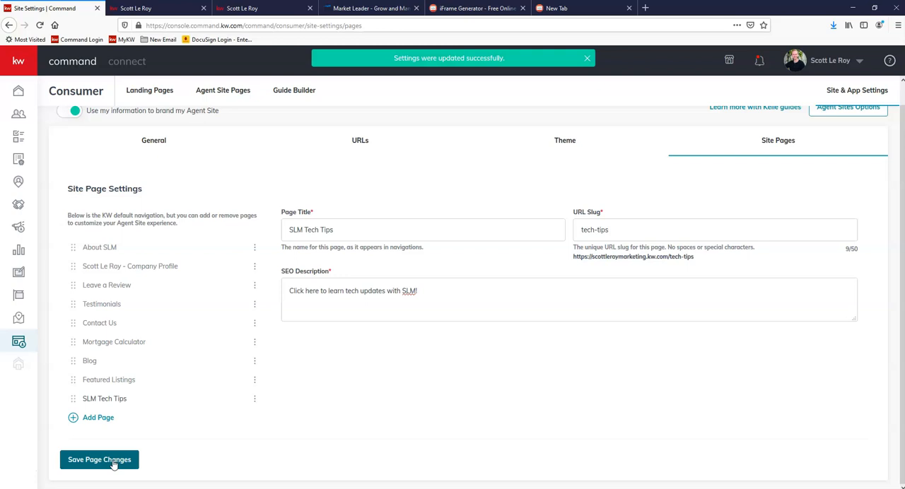
Step: Copy the full URL of the SLM Tech Tips page and open it in the empty browser tab
double_click(622, 257)
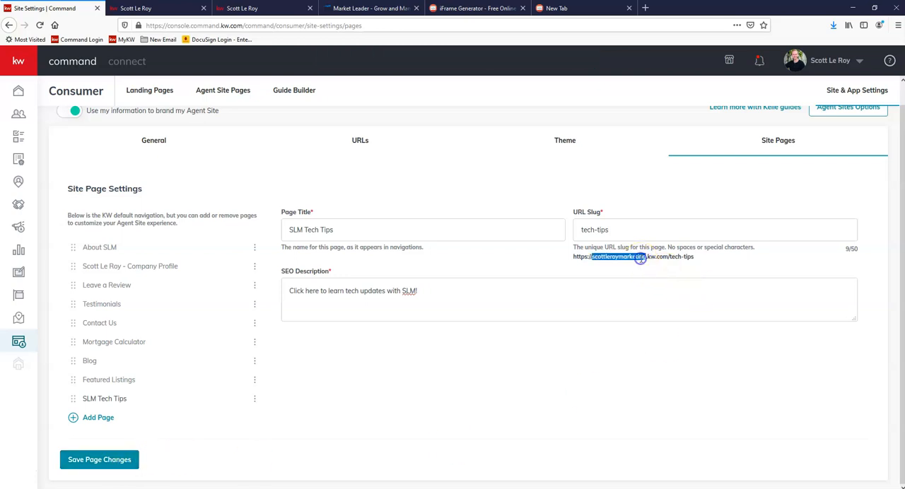
triple_click(640, 258)
key("ctrl+c")
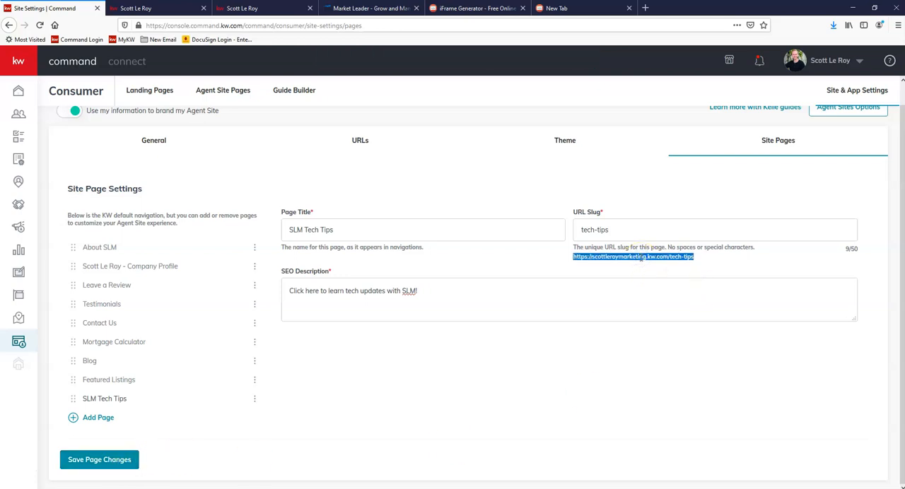
left_click(579, 8)
key("ctrl+v")
key("Return")
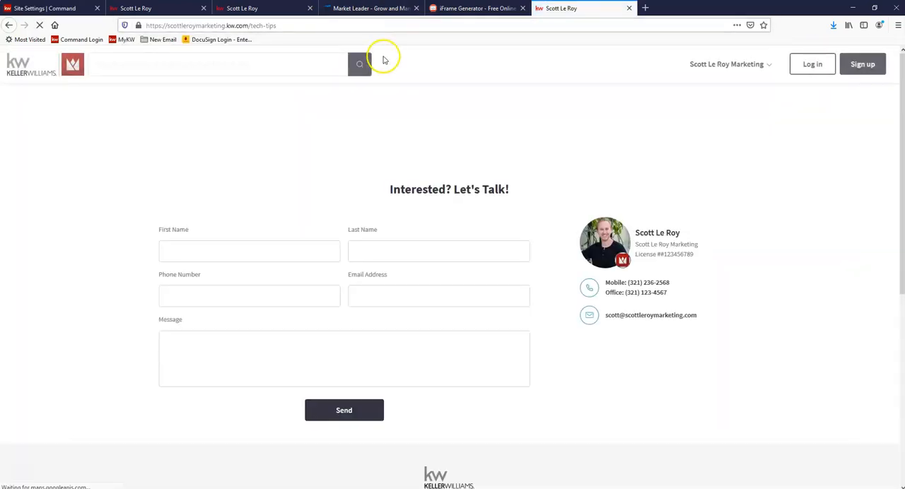
Step: Close the two redundant agent site tabs and review the live tech-tips page's article, image and contact form
left_click(311, 7)
left_click(203, 8)
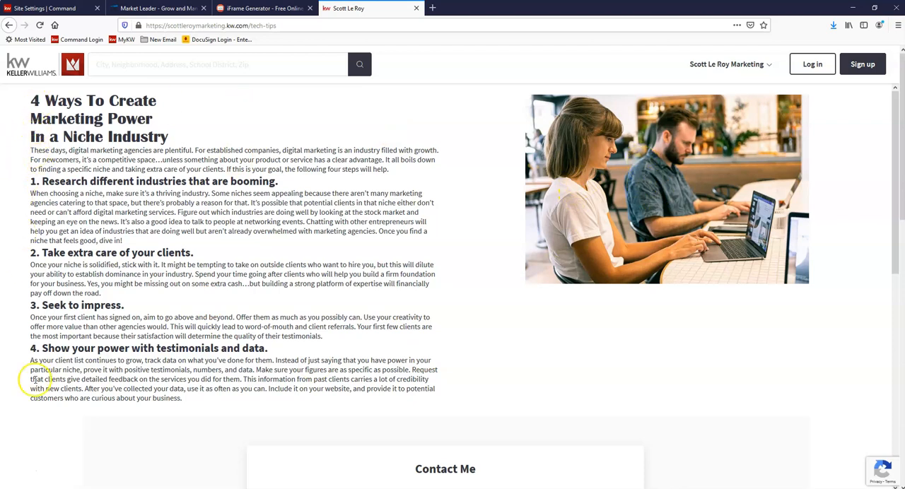
scroll(42, 393, "down", 4)
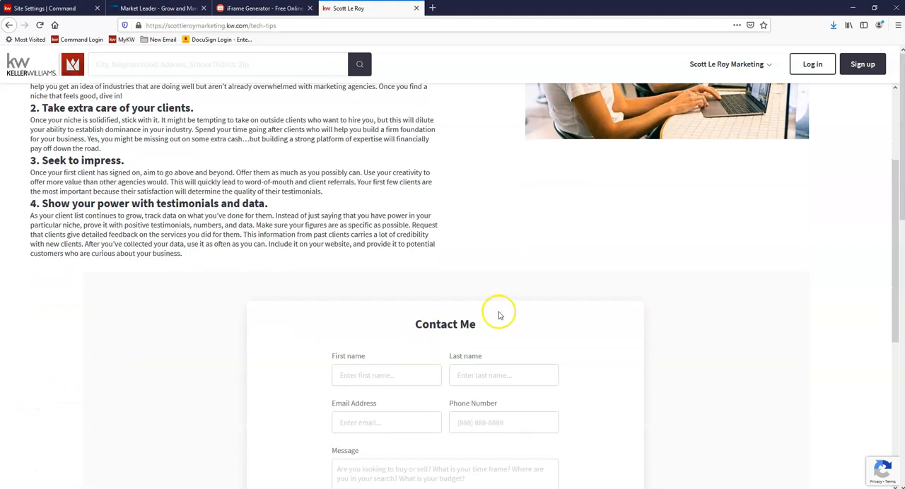
scroll(505, 290, "down", 4)
scroll(463, 237, "down", 4)
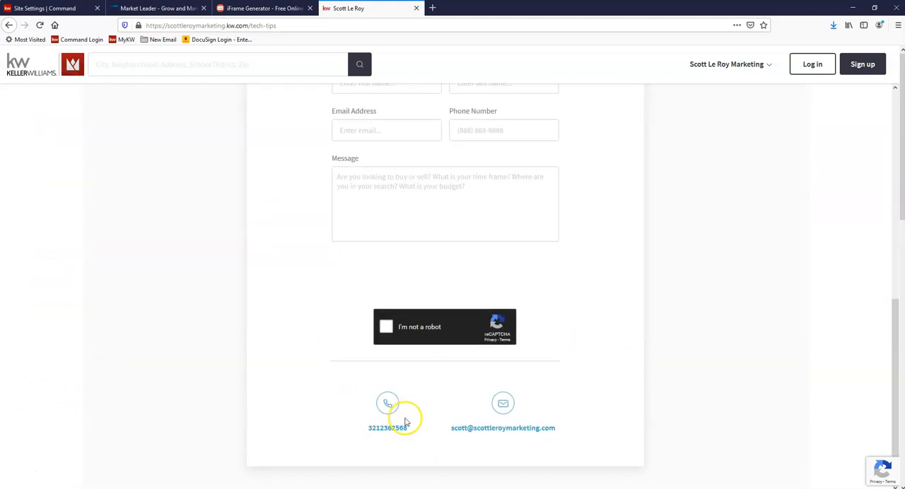
scroll(438, 357, "up", 3)
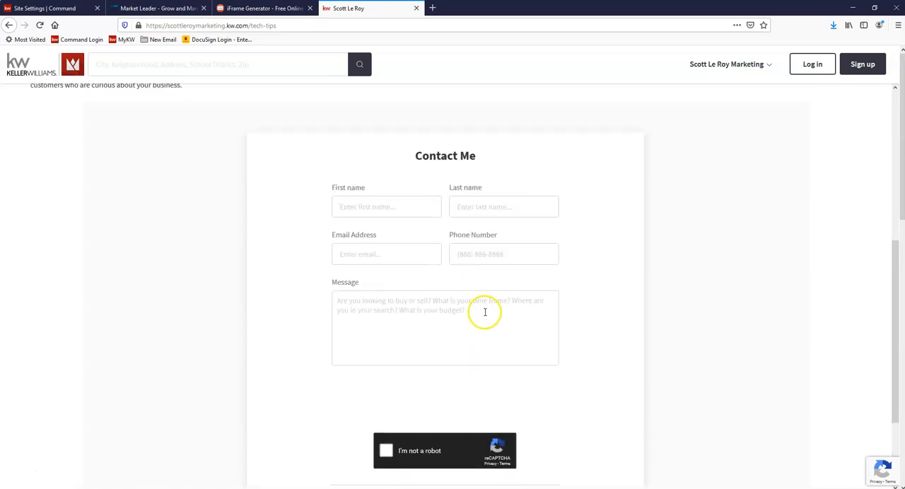
scroll(485, 311, "up", 7)
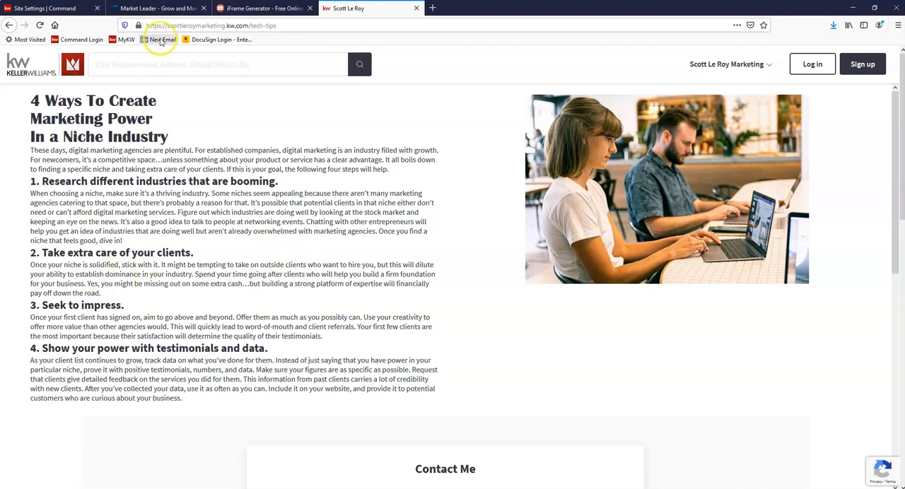
Step: Return to Command and open the SLM agent site template from the design templates for editing
left_click(50, 11)
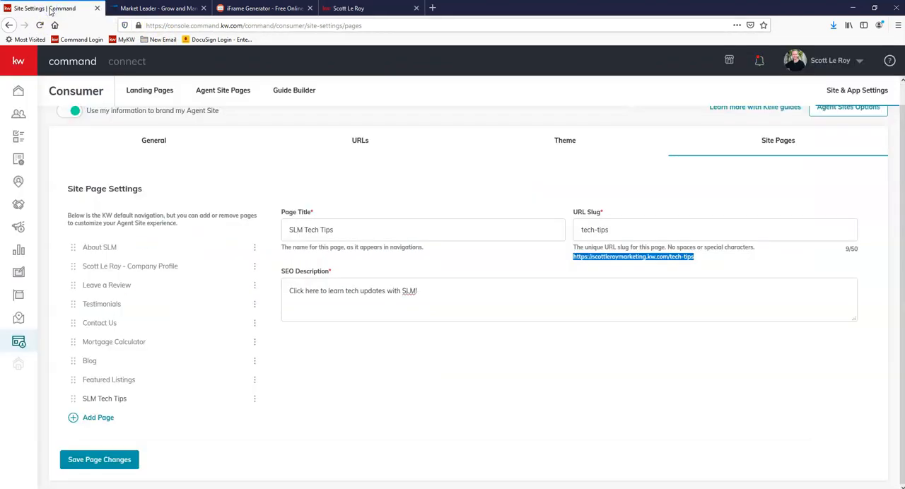
left_click(20, 273)
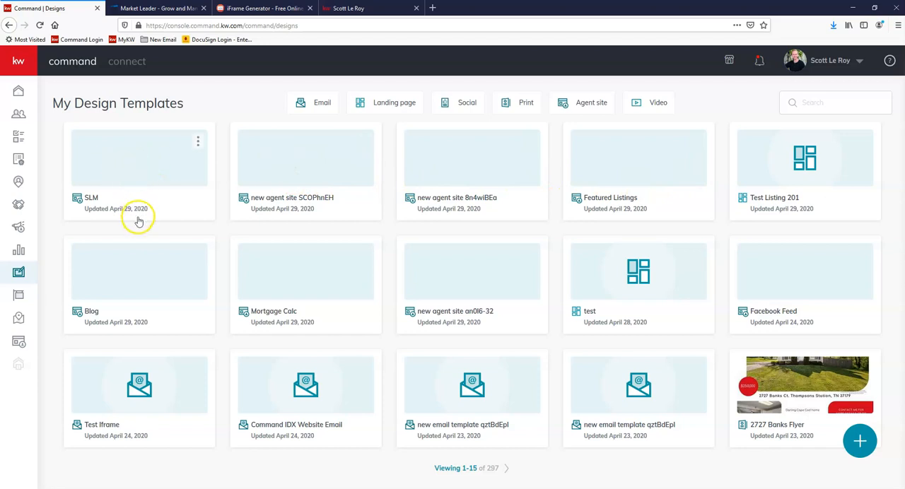
left_click(589, 112)
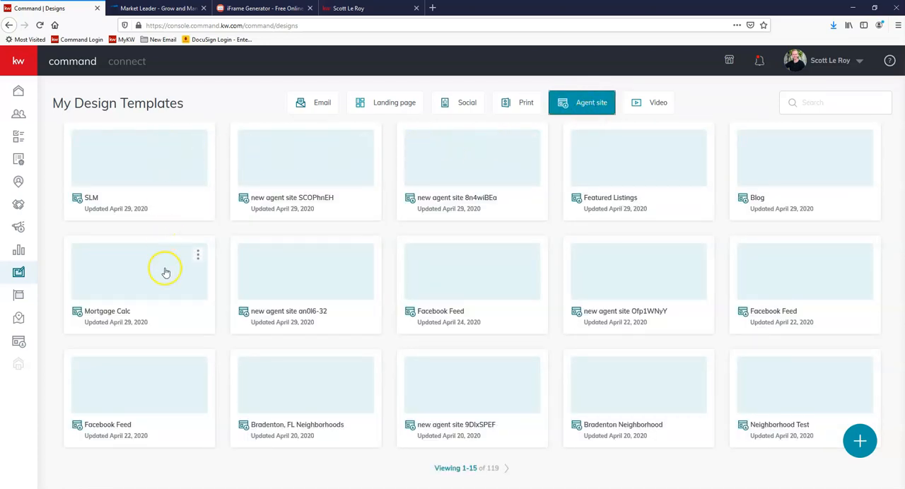
left_click(150, 165)
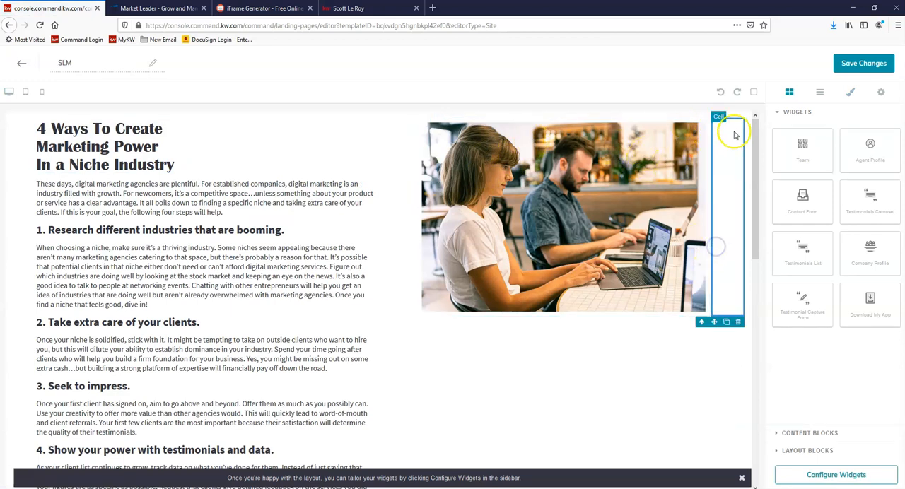
Step: Delete the empty cell and the photo cell beside the article text on the SLM page
left_click(738, 322)
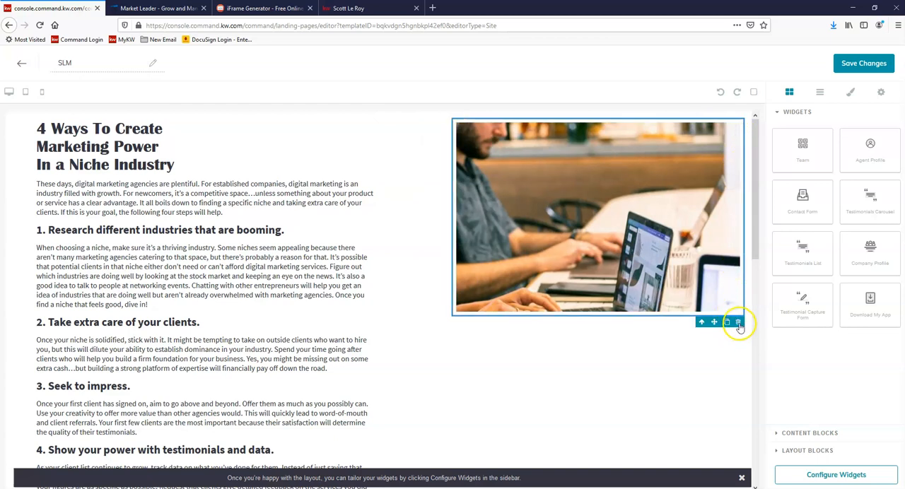
left_click(738, 323)
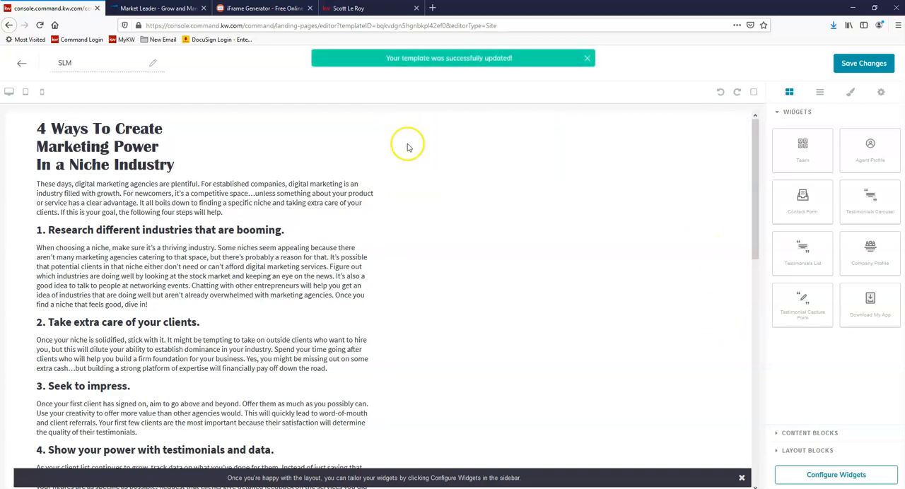
scroll(306, 202, "down", 3)
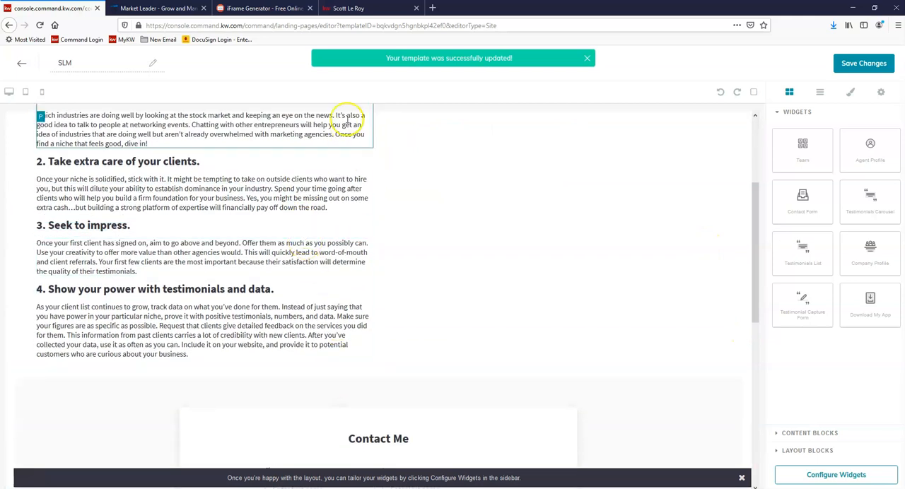
scroll(343, 125, "up", 3)
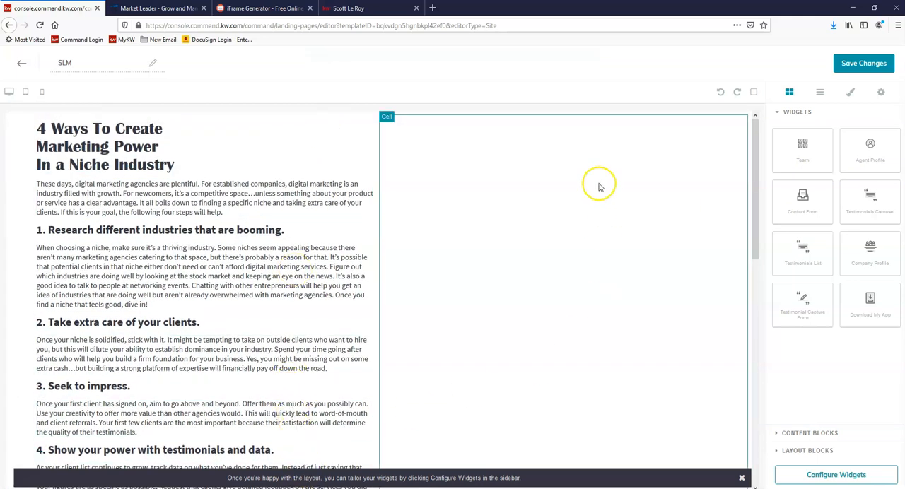
left_click(810, 434)
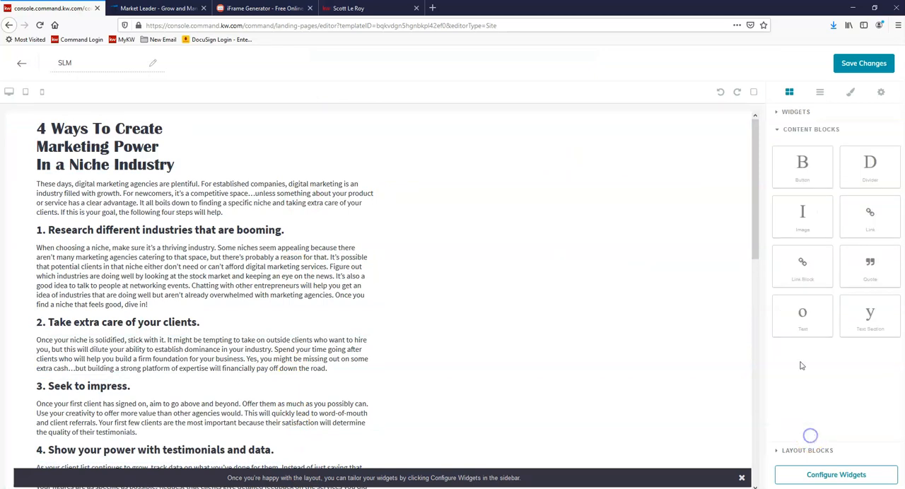
left_click_drag(808, 317, 644, 137)
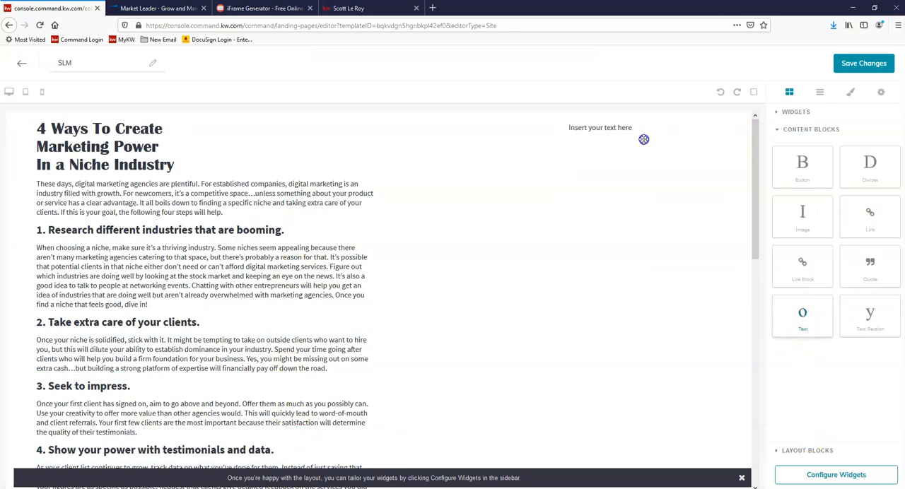
left_click(600, 125)
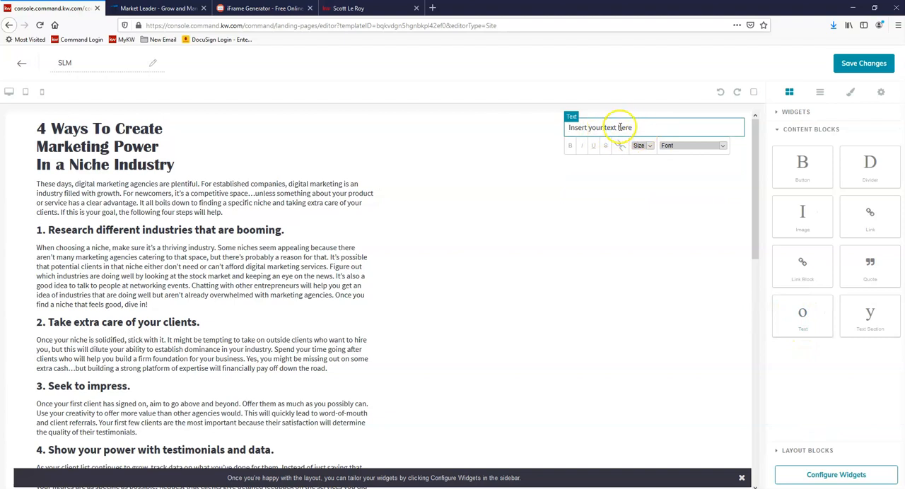
left_click(738, 156)
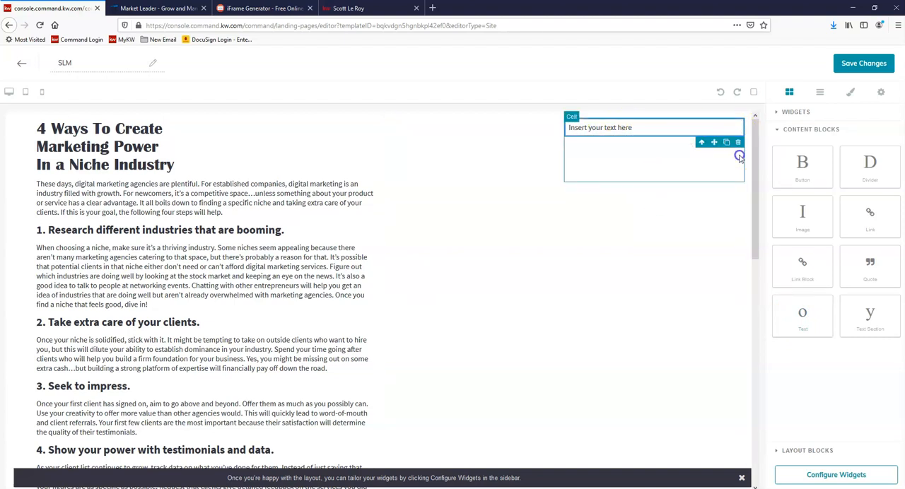
left_click(737, 187)
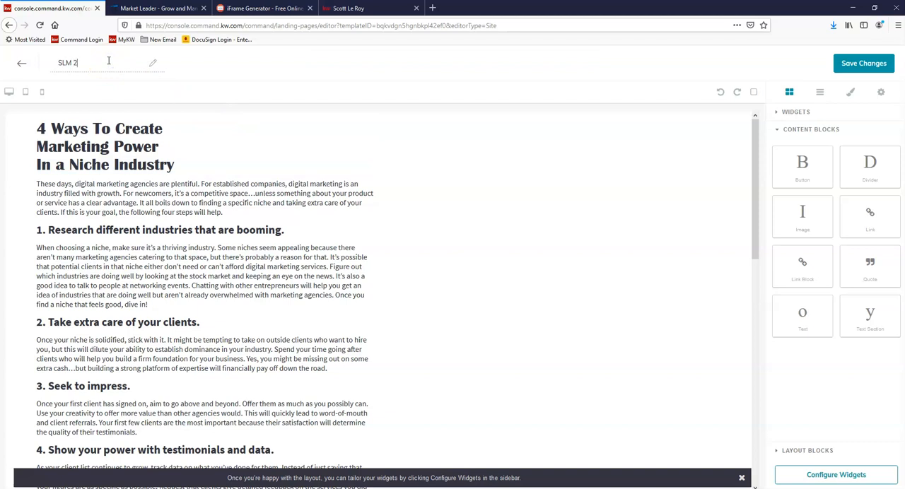
Step: Rename the edited page as SLM 2, check its layout down to the contact form, then save and publish it as an agent site
scroll(587, 168, "down", 2)
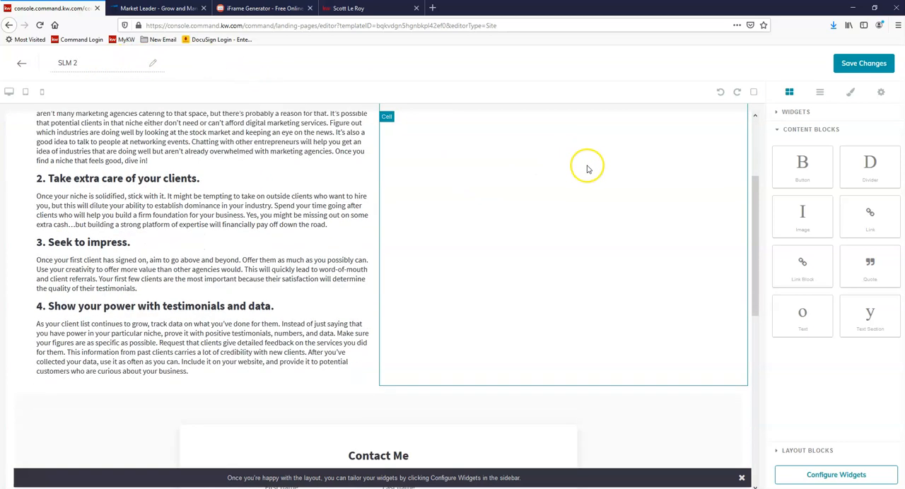
scroll(576, 167, "down", 6)
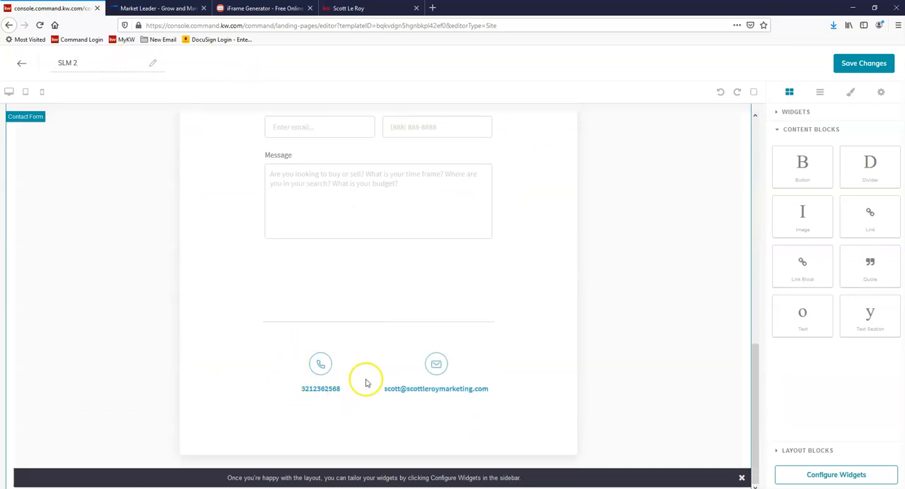
scroll(489, 287, "up", 3)
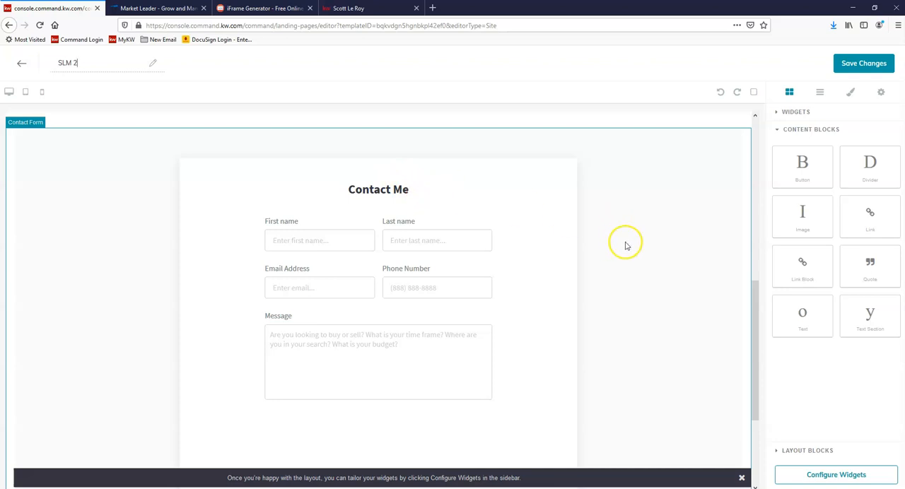
scroll(657, 241, "up", 10)
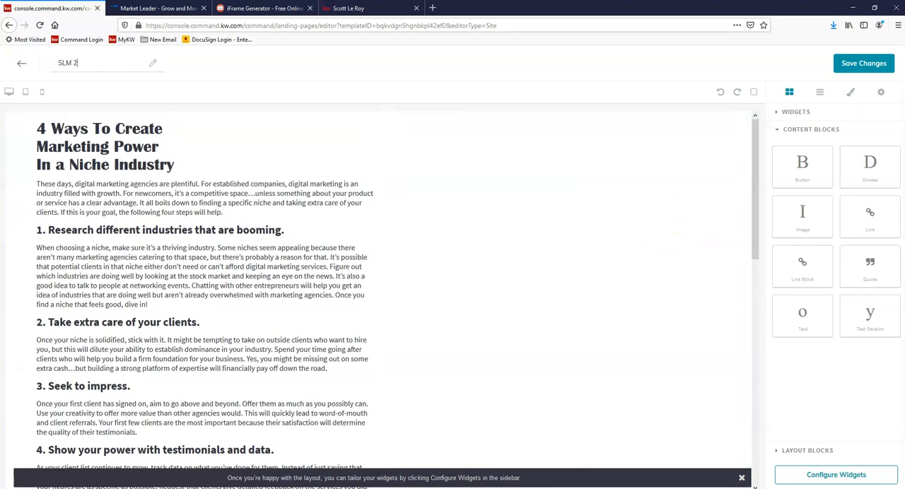
left_click(862, 65)
left_click(493, 322)
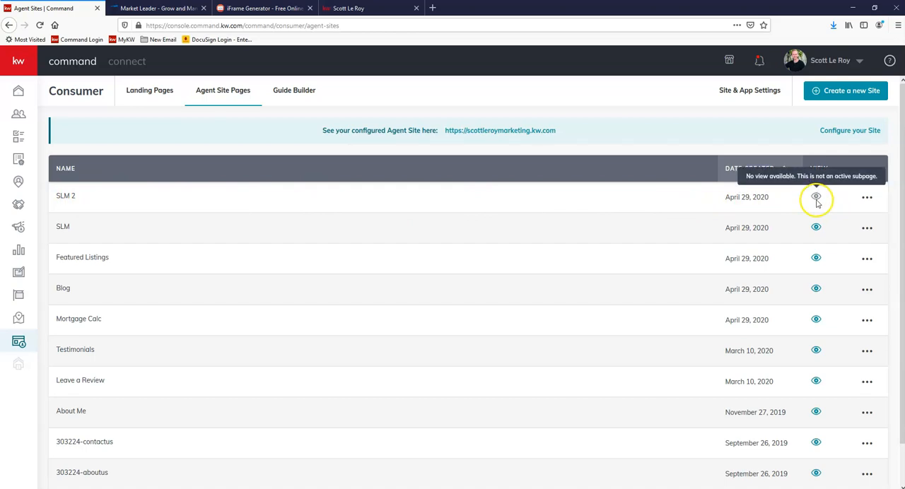
Step: Compare the SLM 2 and SLM entries in the list of agent site pages
left_click(78, 195)
left_click_drag(77, 196, 45, 197)
left_click(63, 225)
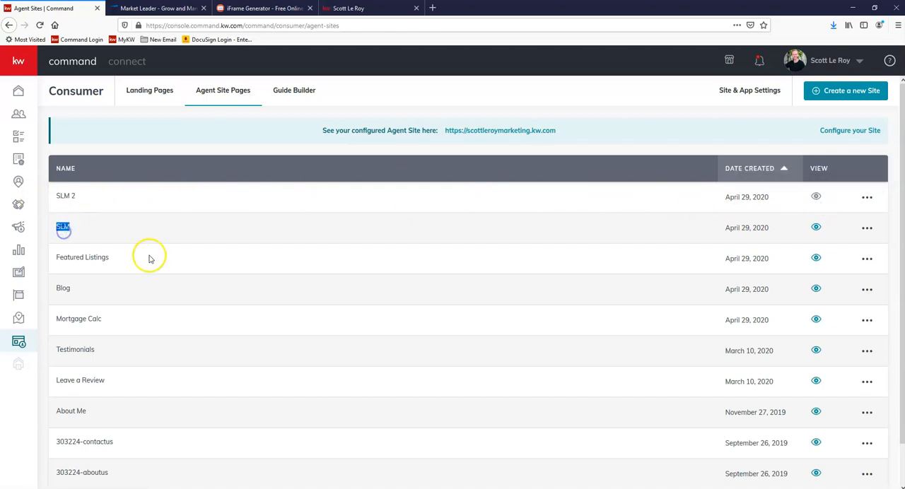
left_click(63, 226)
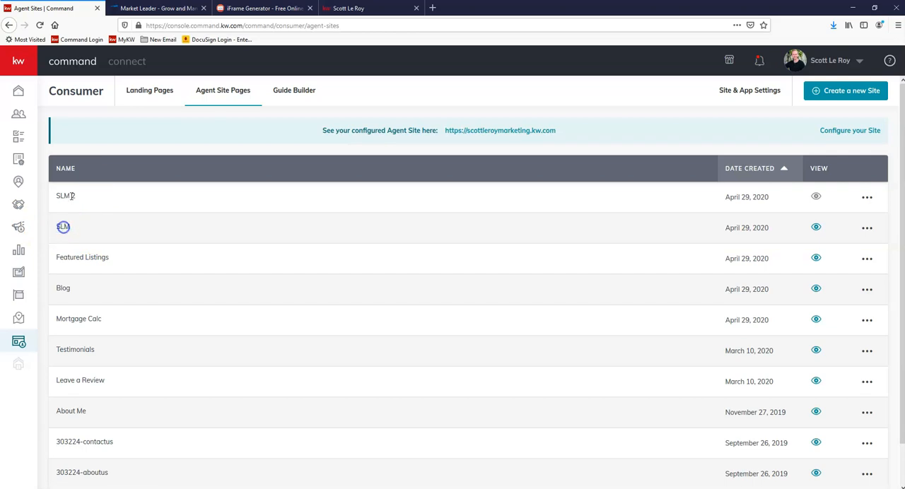
left_click(66, 196)
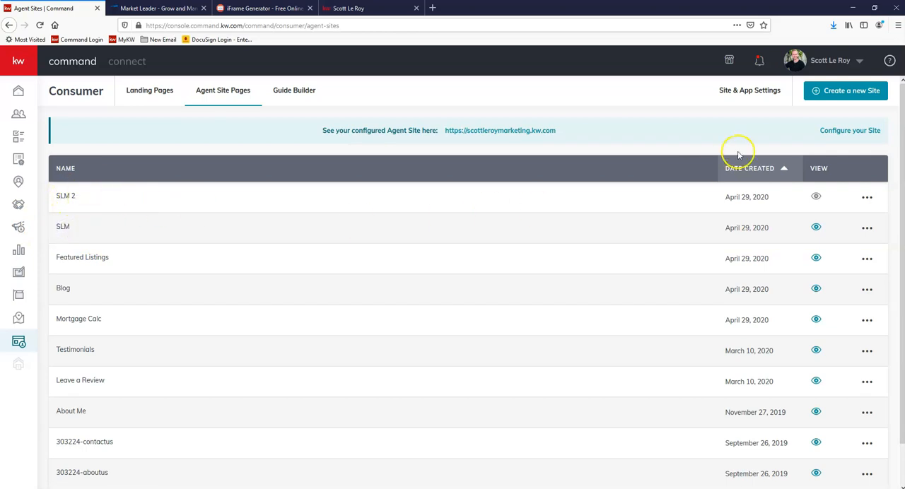
Step: Link the SLM Tech Tips page to SLM 2 in the Site Pages settings and save the page changes
left_click(769, 94)
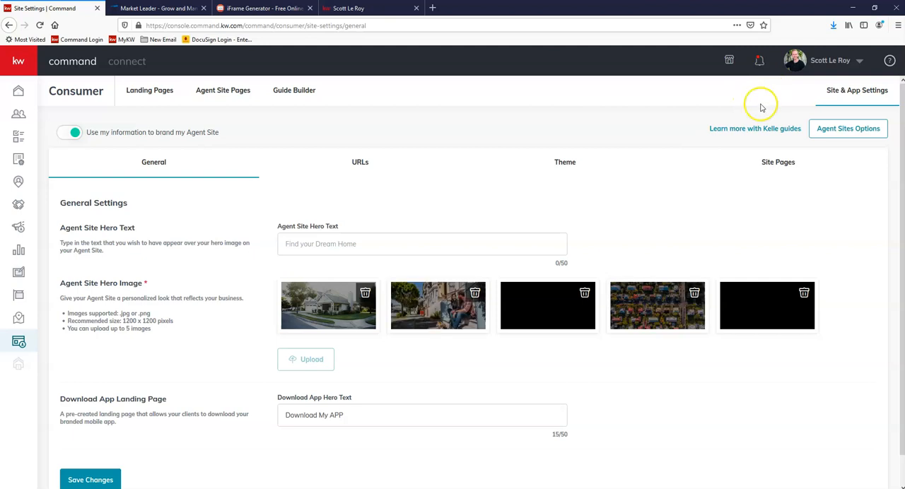
left_click(785, 164)
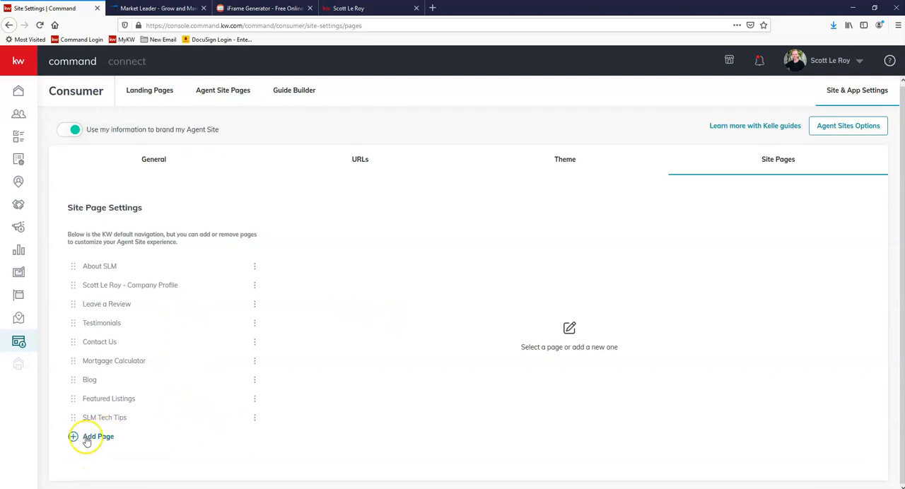
left_click(255, 418)
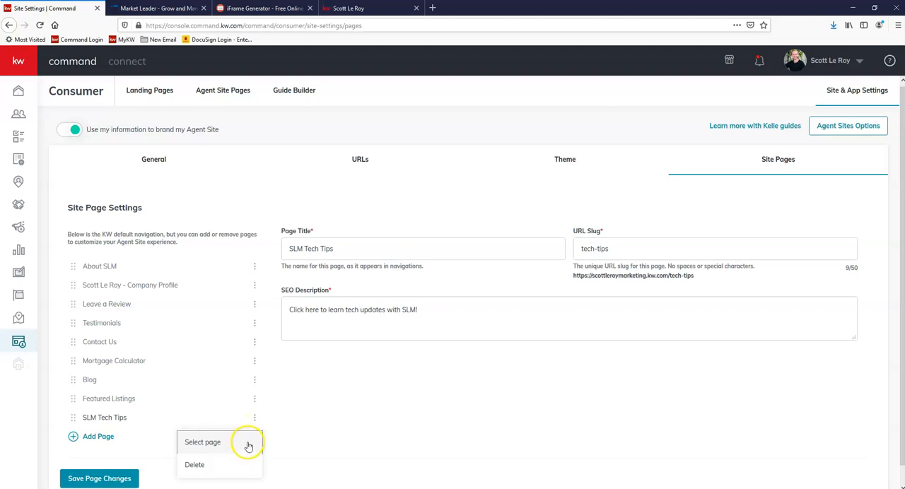
scroll(237, 444, "down", 1)
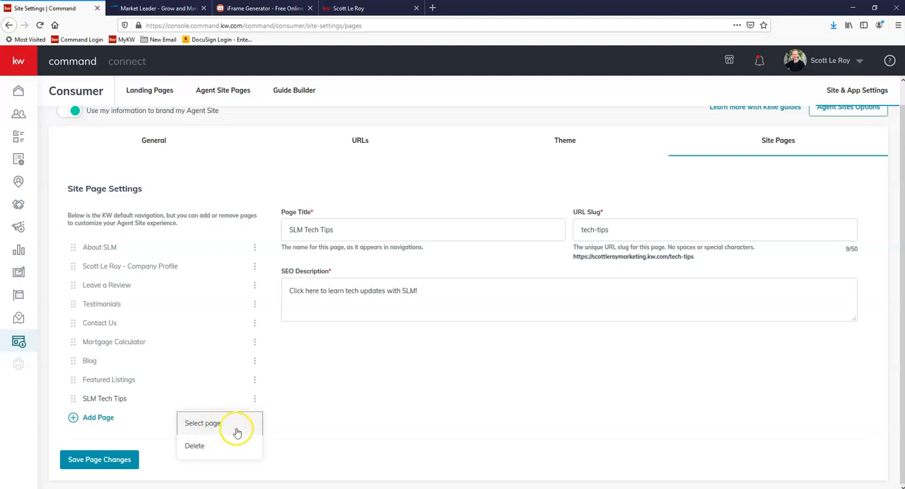
left_click(232, 429)
scroll(397, 240, "down", 3)
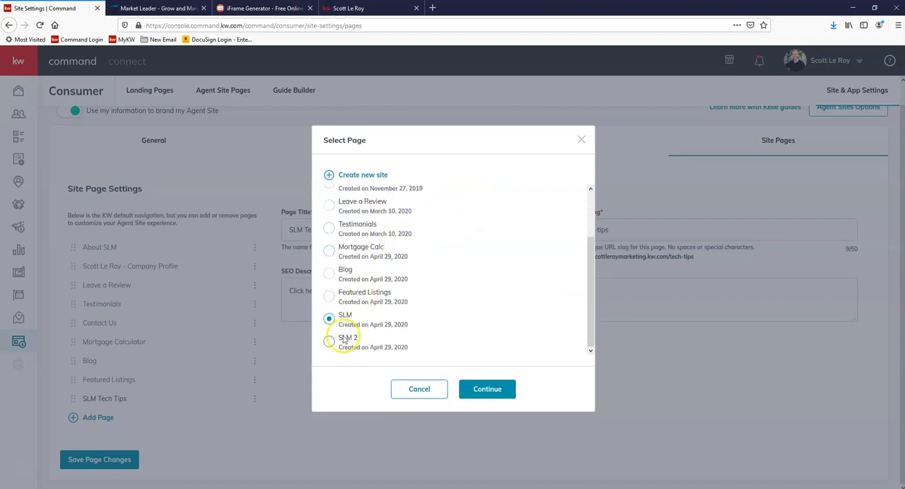
left_click(330, 342)
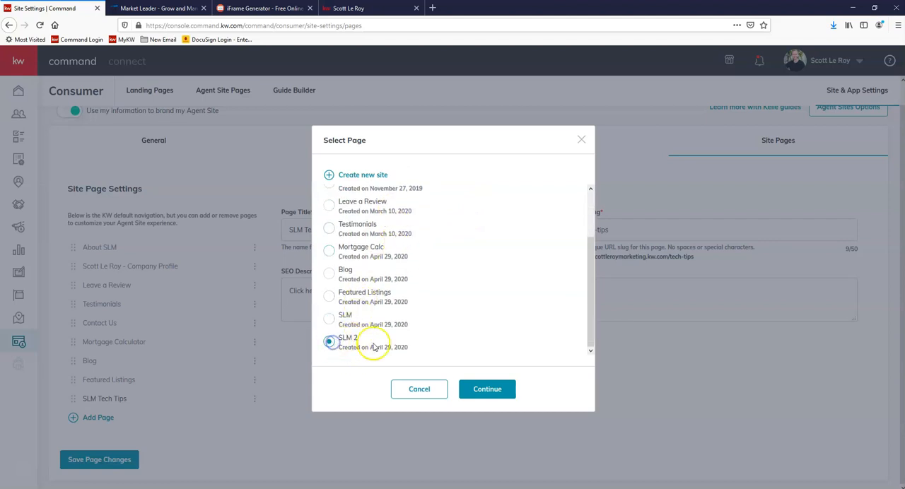
left_click(490, 390)
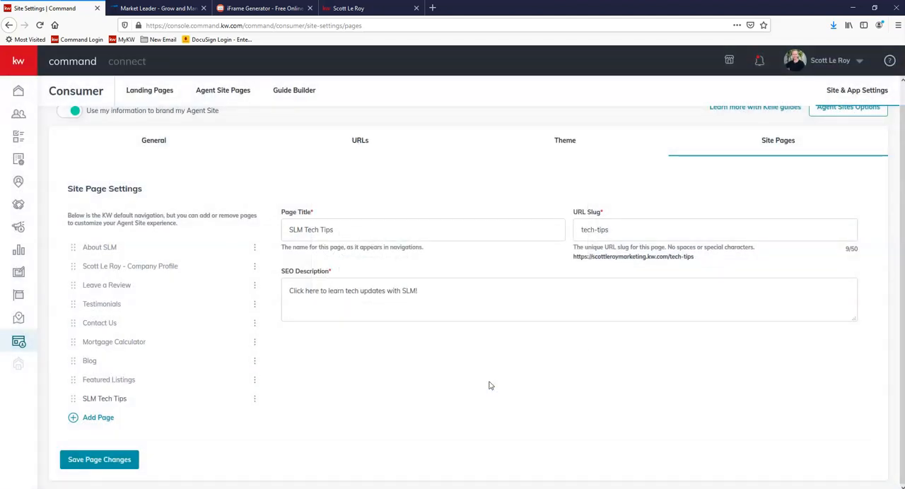
left_click(117, 467)
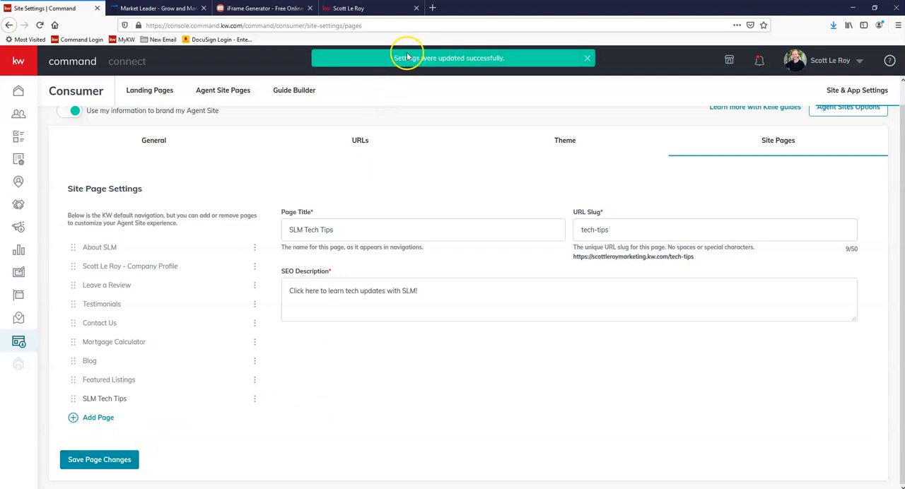
Step: Reload the live tech-tips page and check its updated content, its web address and the site navigation menu
left_click(366, 9)
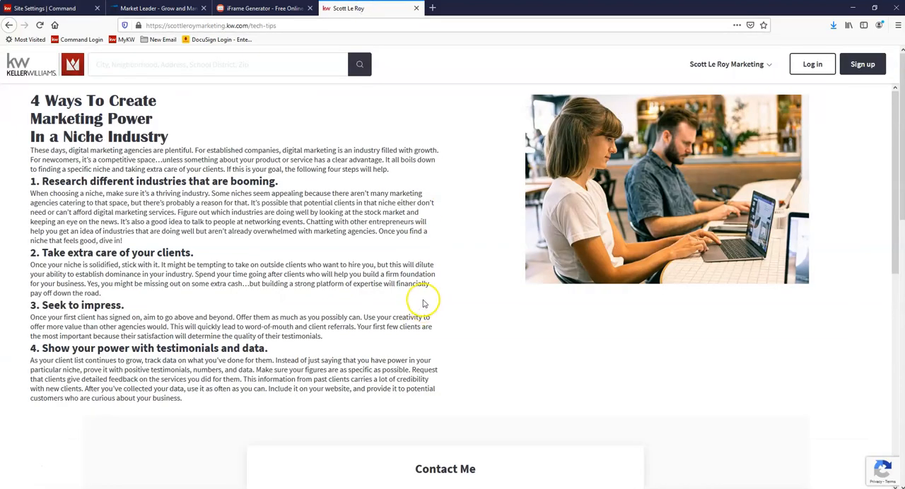
left_click(39, 25)
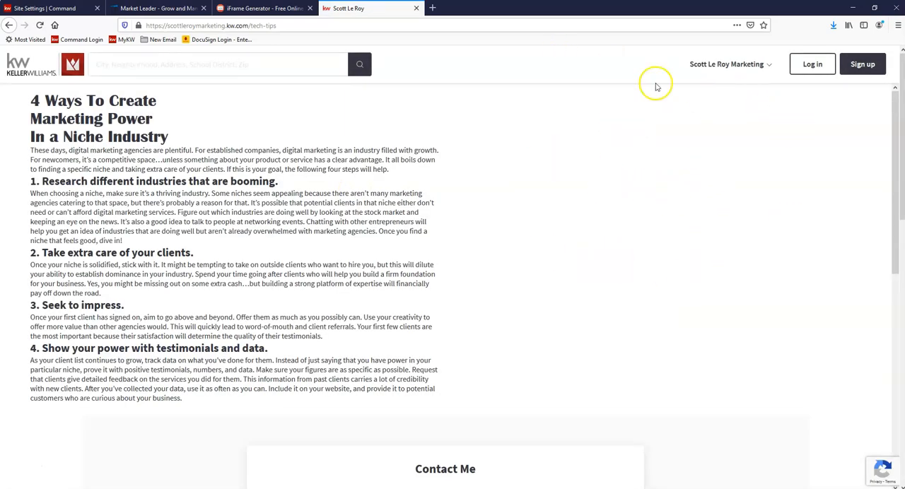
left_click(302, 26)
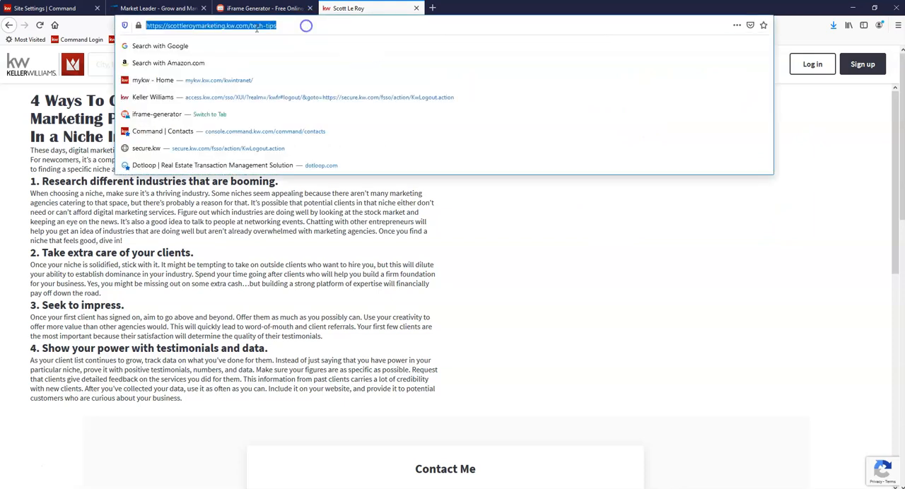
left_click(754, 272)
left_click(735, 68)
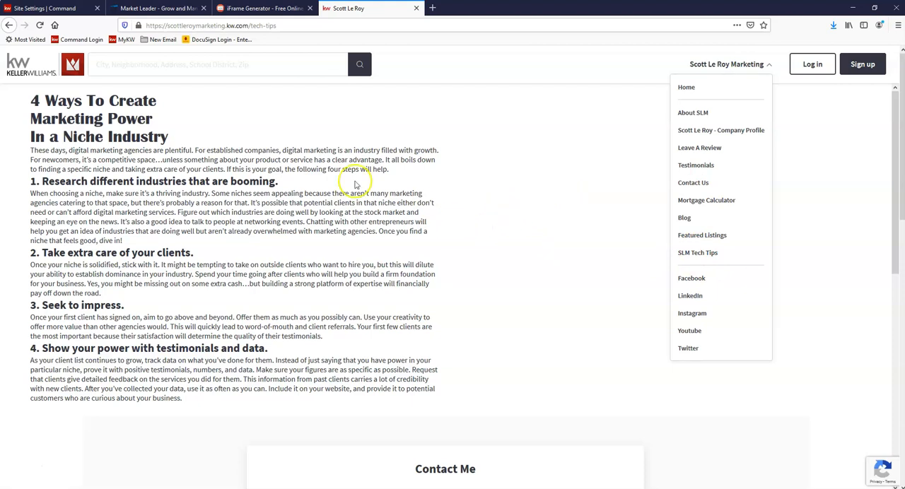
Step: Delete the old SLM page from the list of agent site pages in Command, keeping SLM 2
left_click(58, 10)
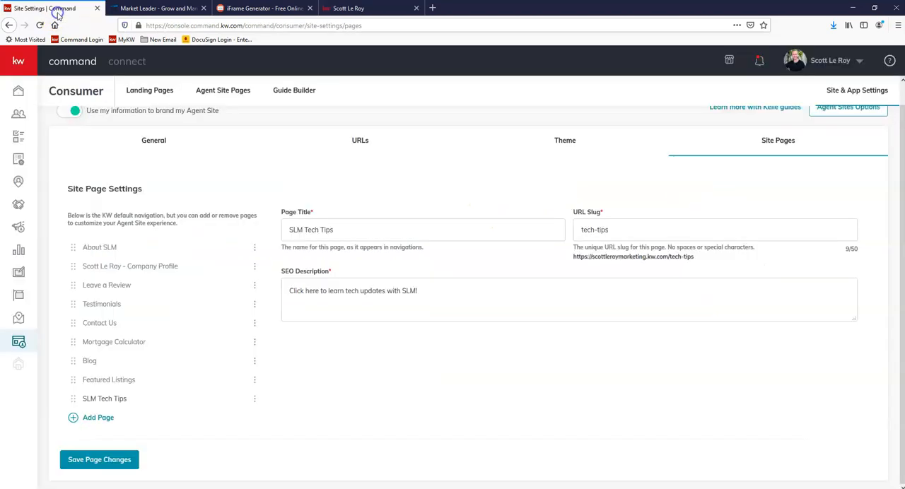
left_click(227, 101)
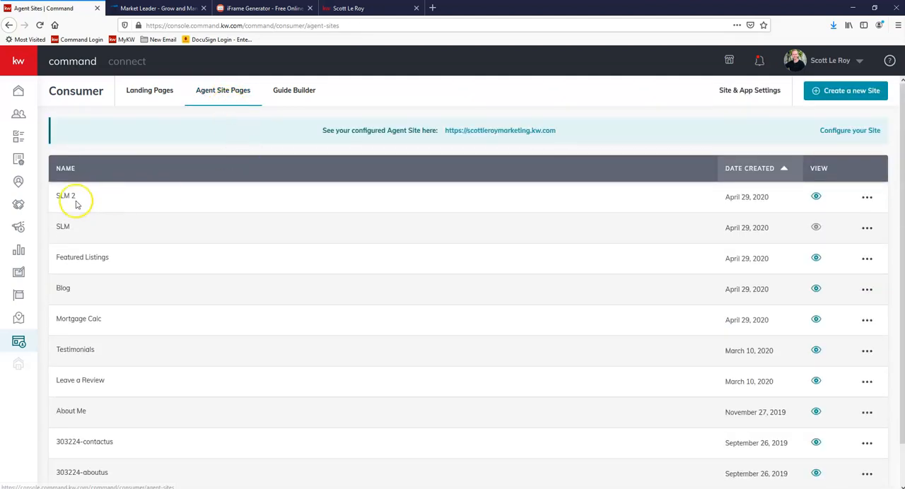
left_click_drag(61, 196, 823, 200)
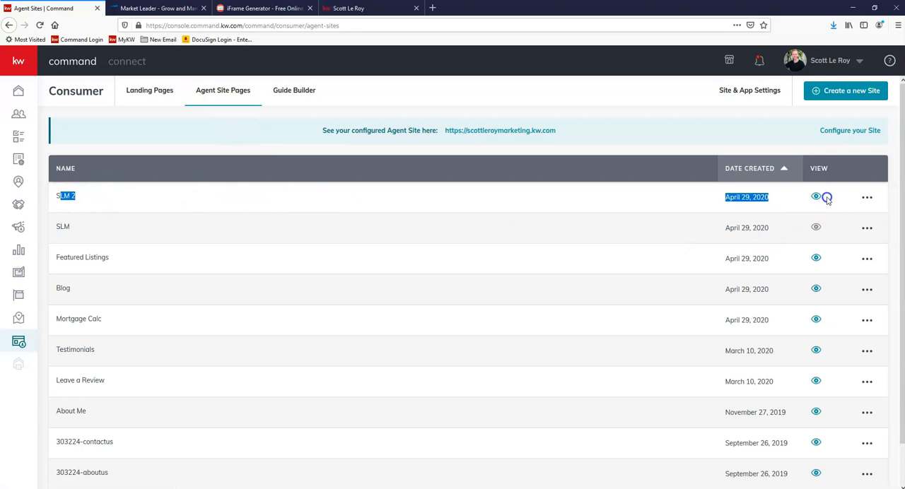
left_click(797, 198)
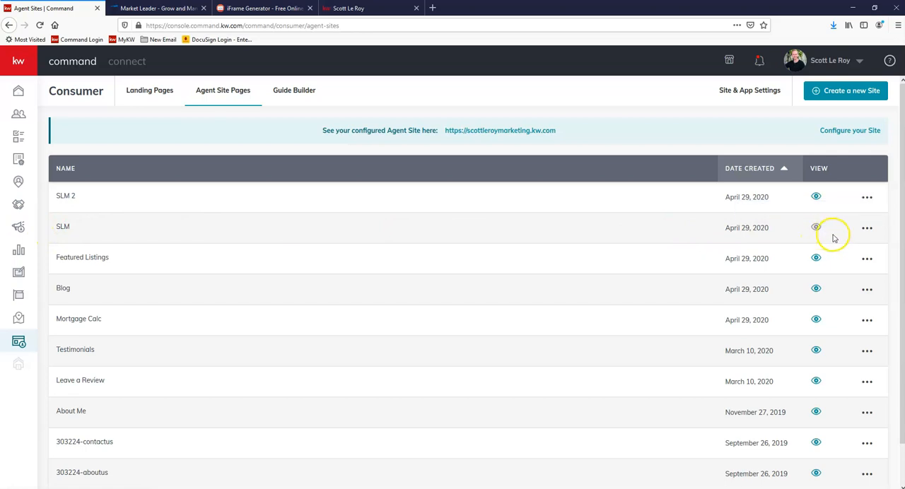
left_click(867, 229)
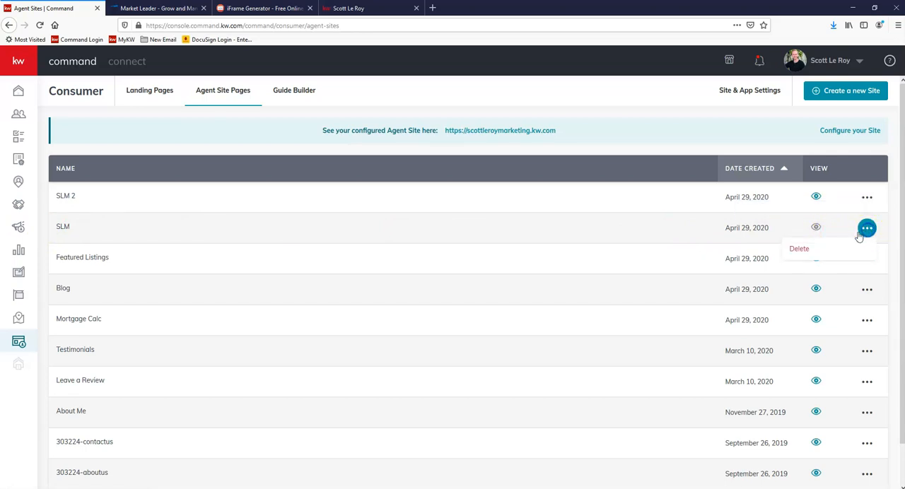
left_click(797, 250)
left_click(474, 323)
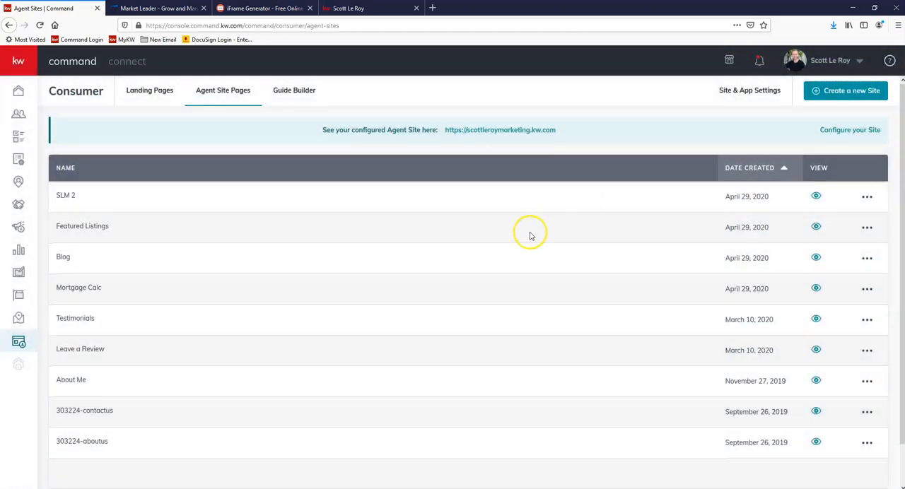
scroll(529, 234, "down", 1)
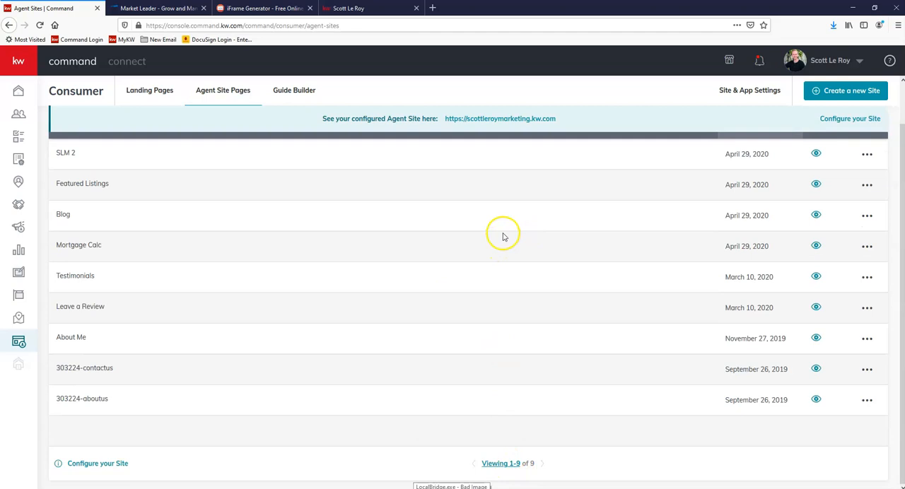
scroll(502, 235, "up", 1)
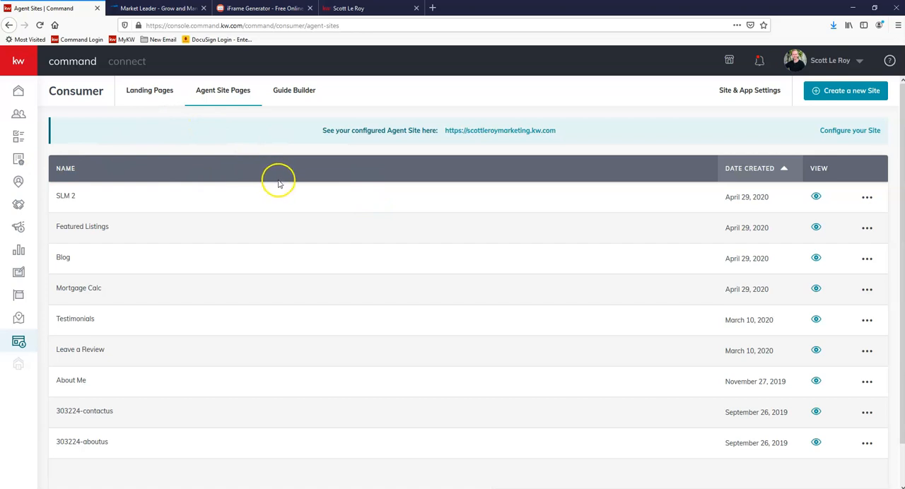
left_click(231, 135)
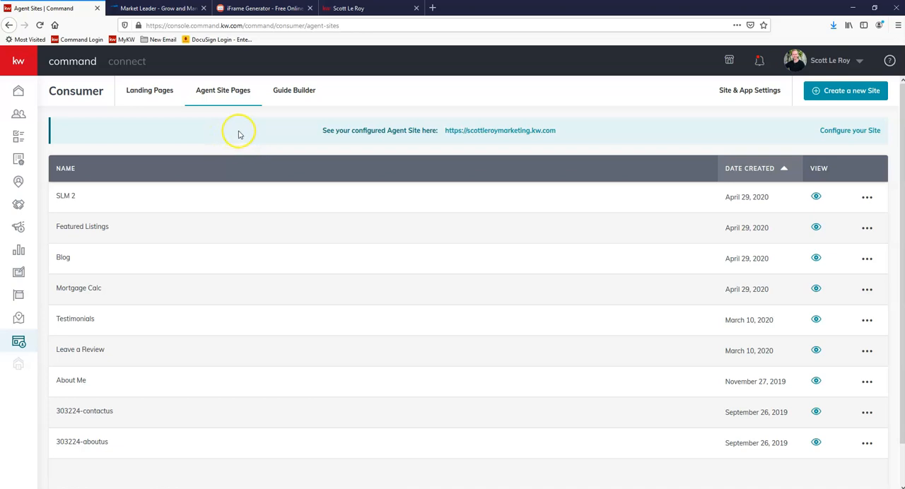